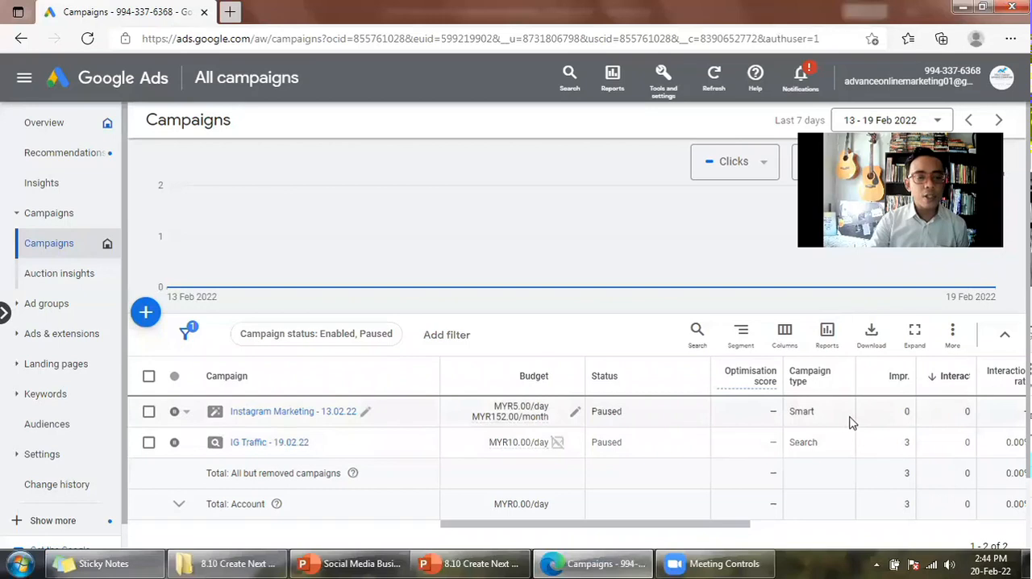
- Start a new campaign and choose Brand awareness and reach as its objective
{"action": "left_click", "coordinate": [146, 316]}
{"action": "left_click", "coordinate": [240, 335]}
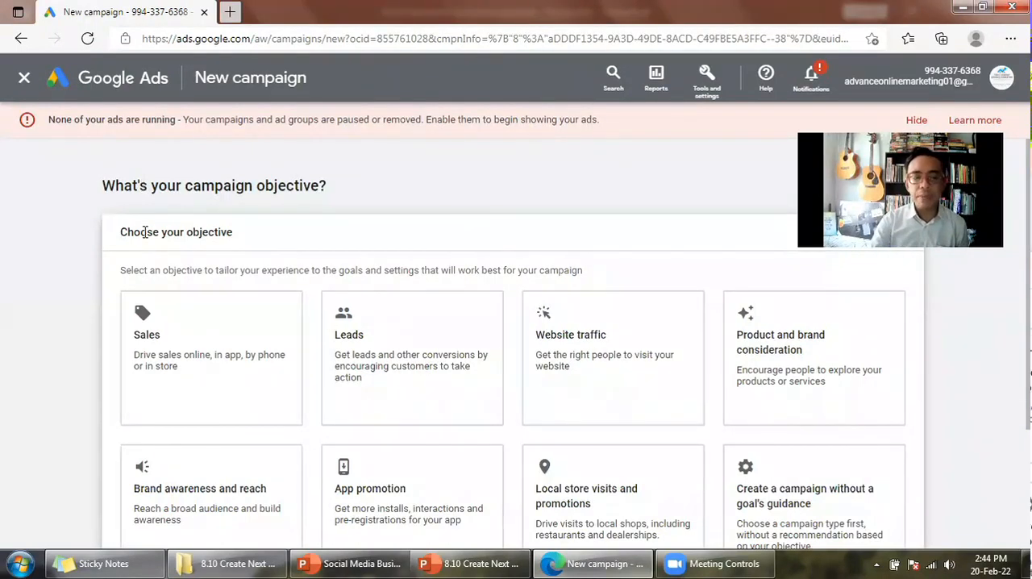
{"action": "left_click", "coordinate": [212, 485]}
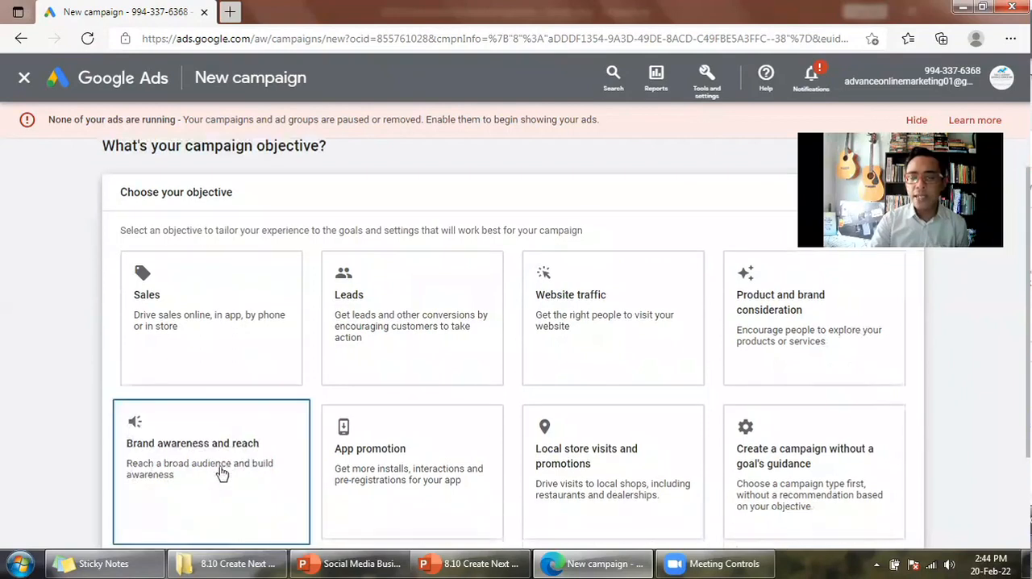
{"action": "scroll", "coordinate": [982, 347], "scroll_direction": "down", "scroll_amount": 1}
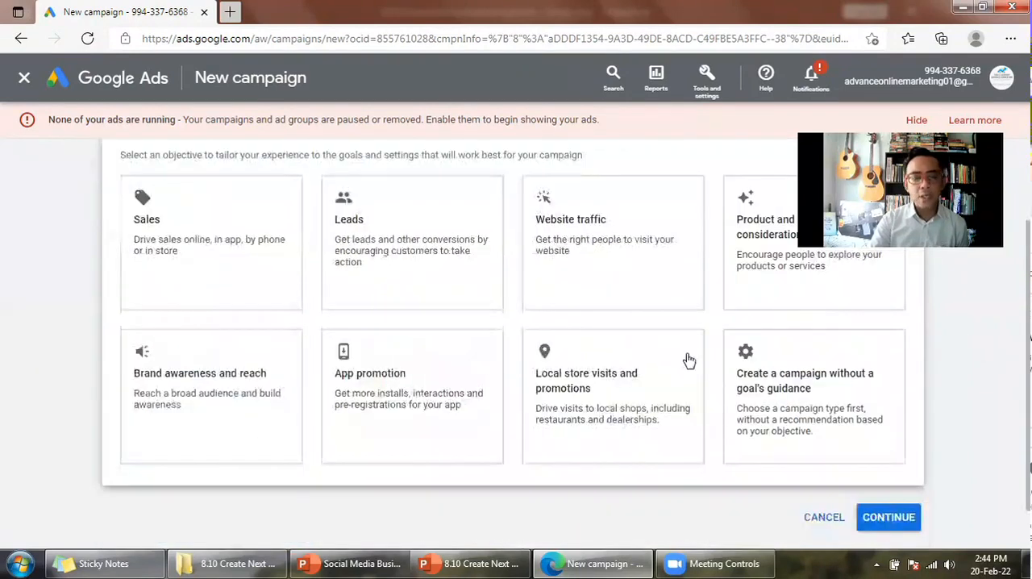
{"action": "left_click", "coordinate": [205, 397]}
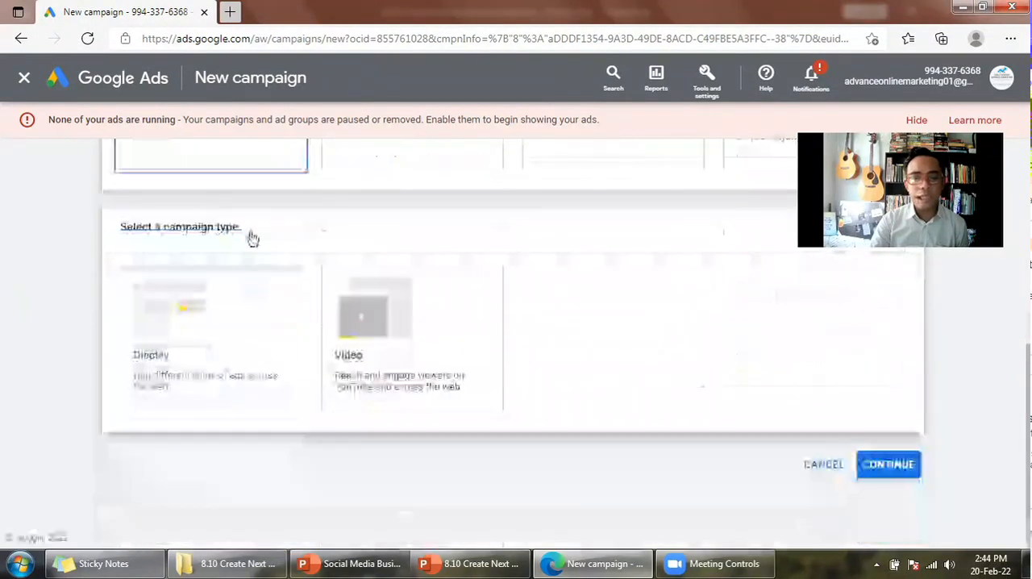
{"action": "scroll", "coordinate": [217, 168], "scroll_direction": "up", "scroll_amount": 1}
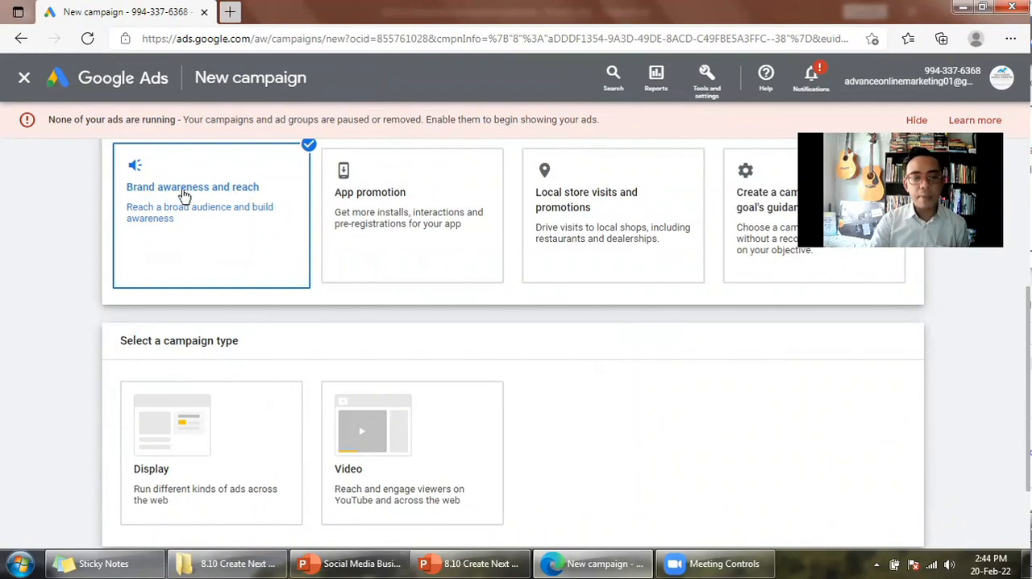
- Select Display as the campaign type
{"action": "left_click", "coordinate": [217, 403]}
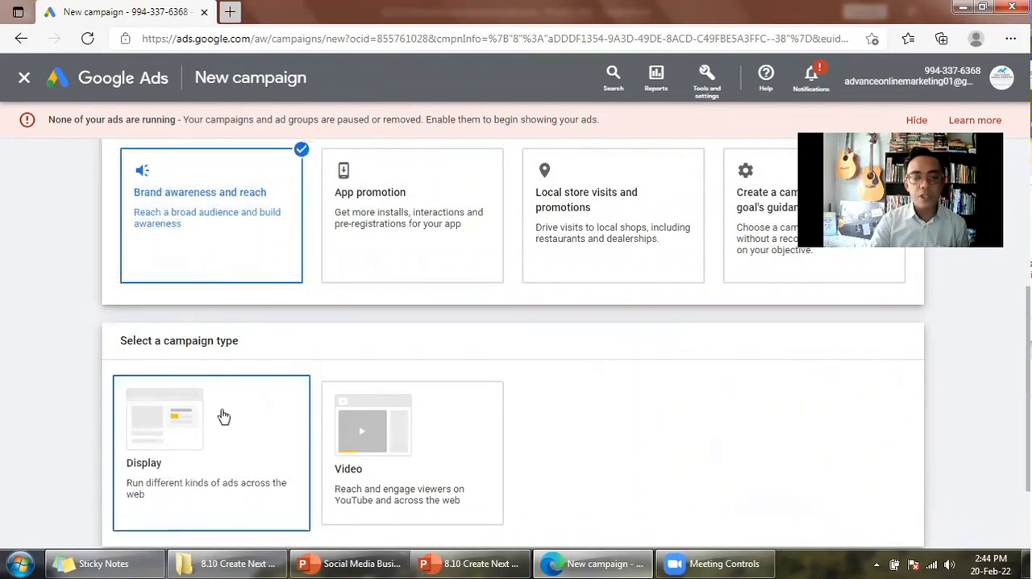
{"action": "left_click", "coordinate": [402, 382]}
{"action": "left_click", "coordinate": [225, 380]}
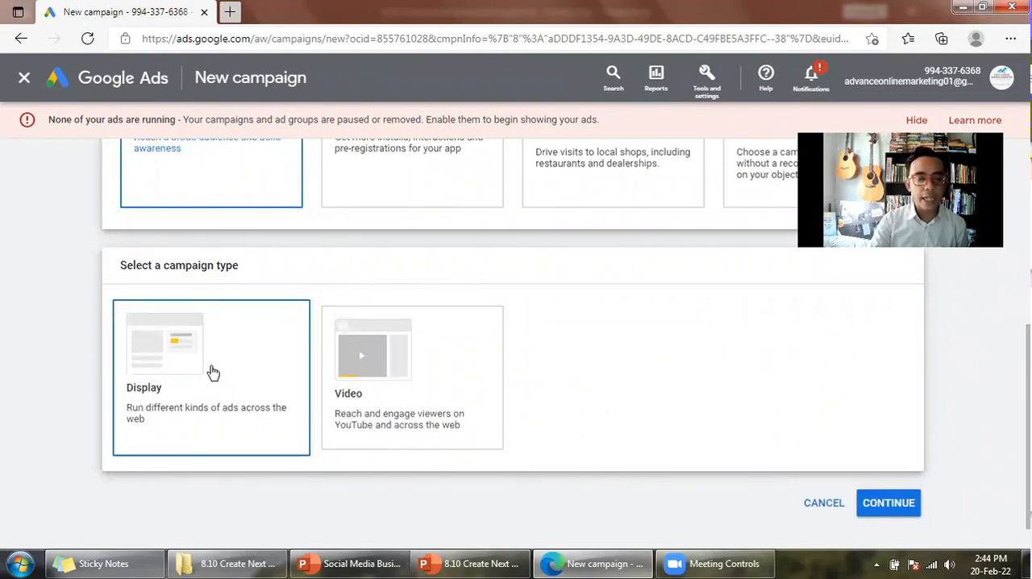
{"action": "left_click", "coordinate": [212, 372]}
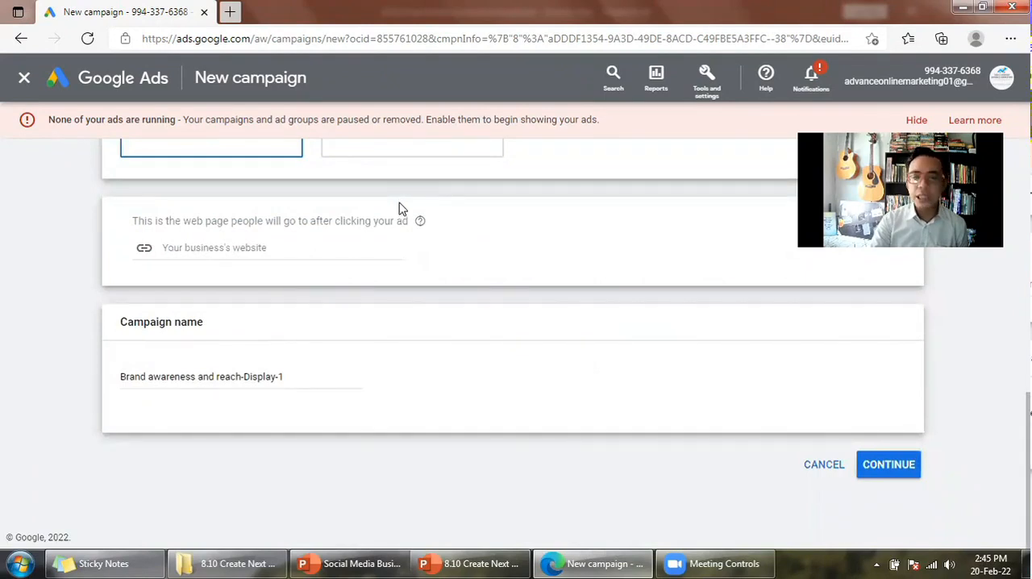
{"action": "scroll", "coordinate": [399, 208], "scroll_direction": "up", "scroll_amount": 2}
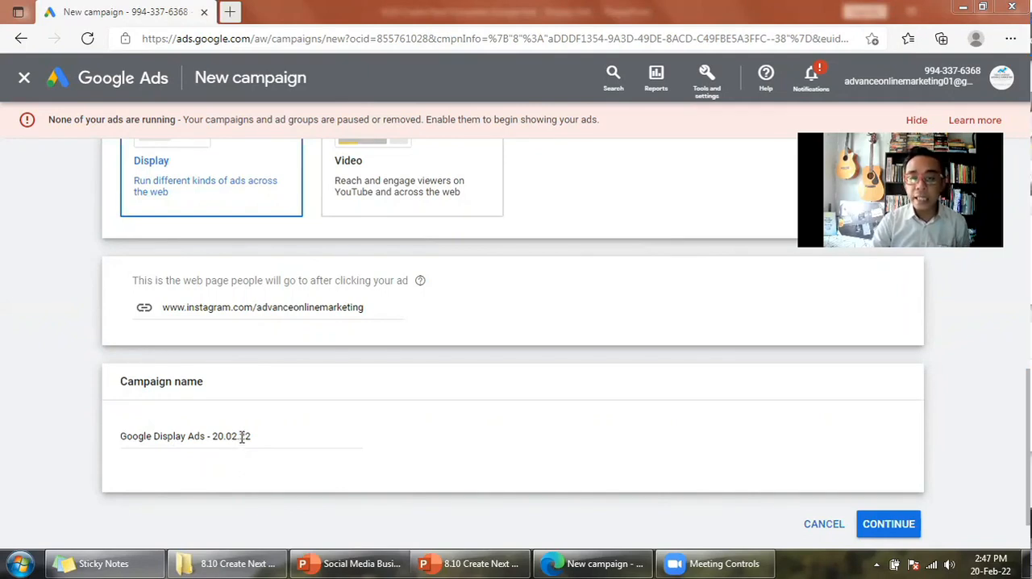
{"action": "scroll", "coordinate": [628, 340], "scroll_direction": "up", "scroll_amount": 1}
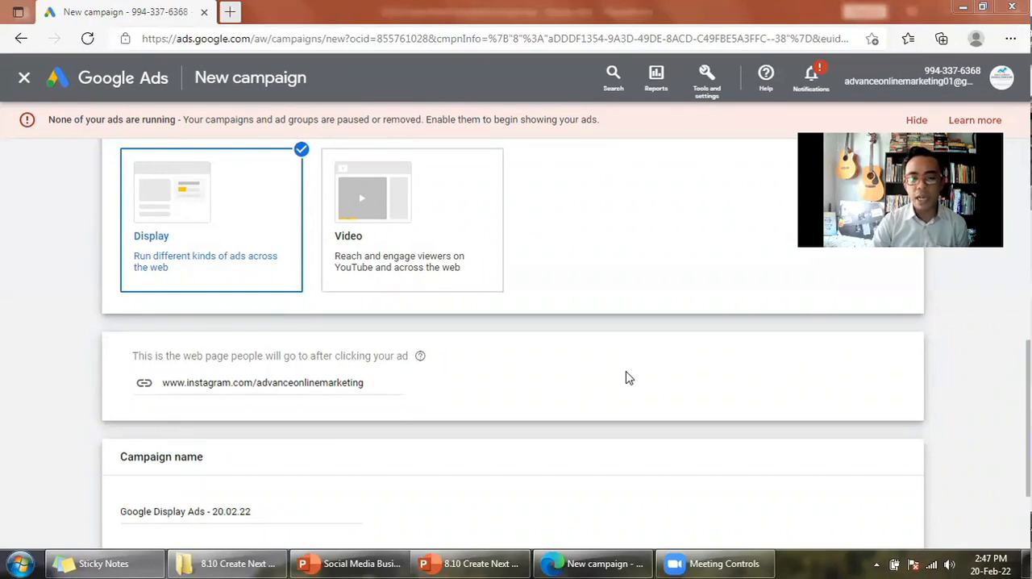
{"action": "scroll", "coordinate": [944, 387], "scroll_direction": "down", "scroll_amount": 3}
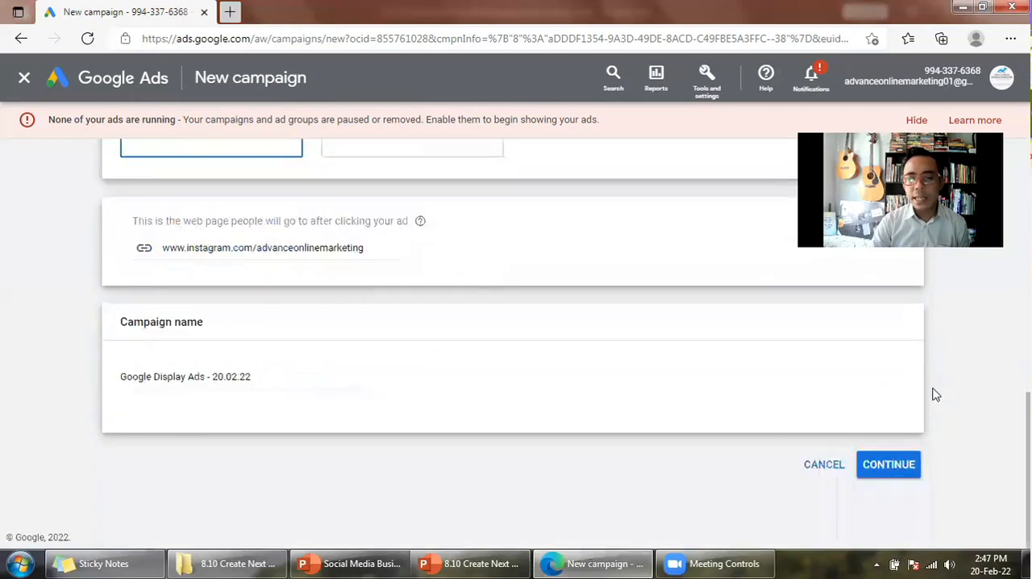
{"action": "left_click", "coordinate": [889, 465]}
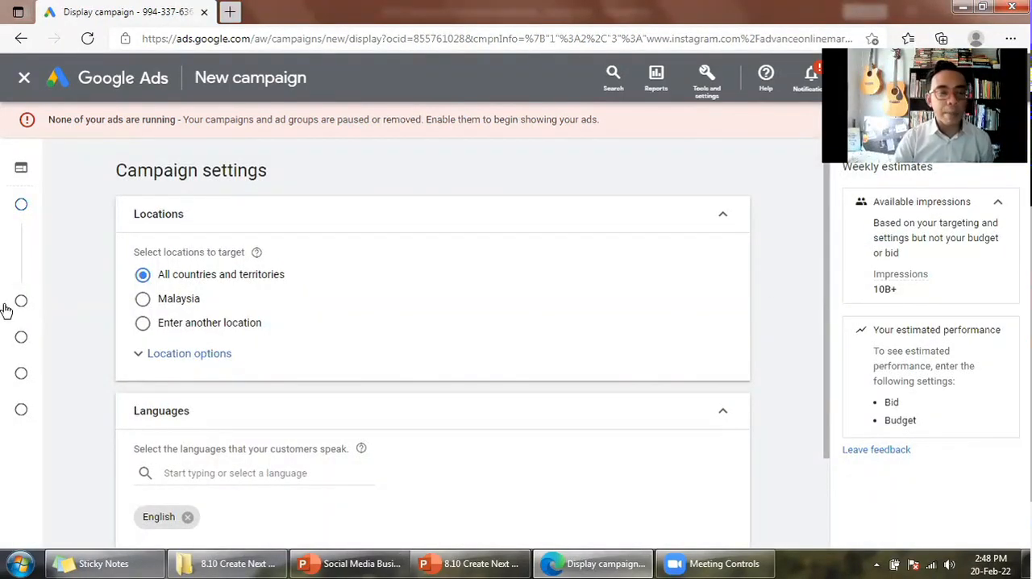
- Target Malaysia as the campaign location and add Malay to the customer languages
{"action": "mouse_move", "coordinate": [6, 249]}
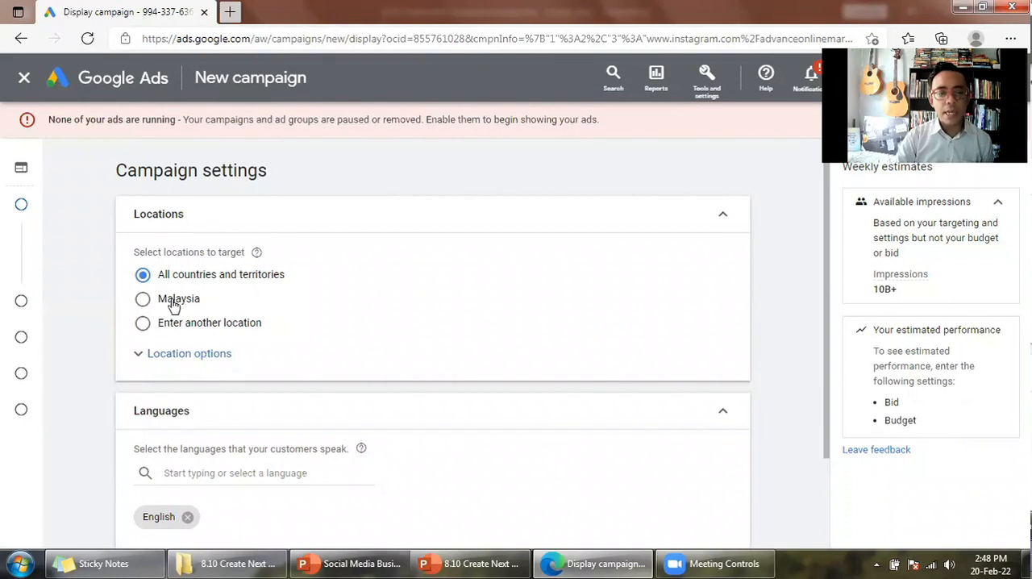
{"action": "left_click", "coordinate": [172, 304]}
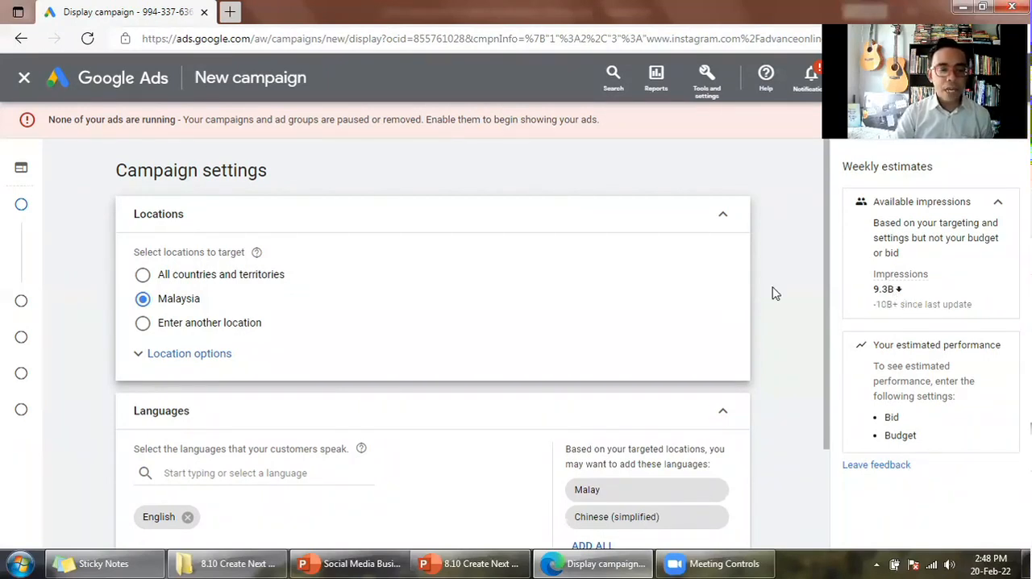
{"action": "scroll", "coordinate": [772, 293], "scroll_direction": "down", "scroll_amount": 3}
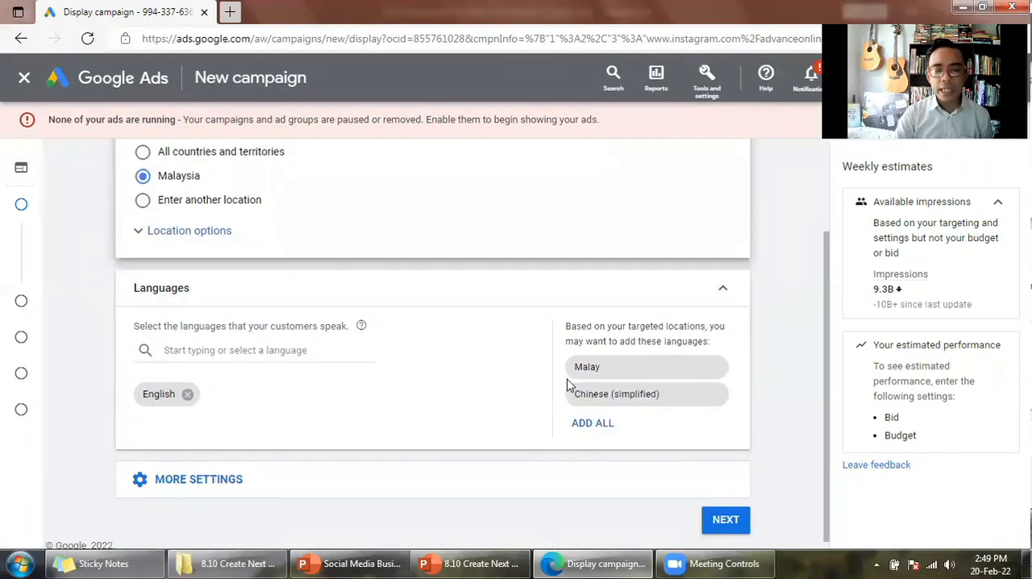
{"action": "left_click", "coordinate": [605, 369]}
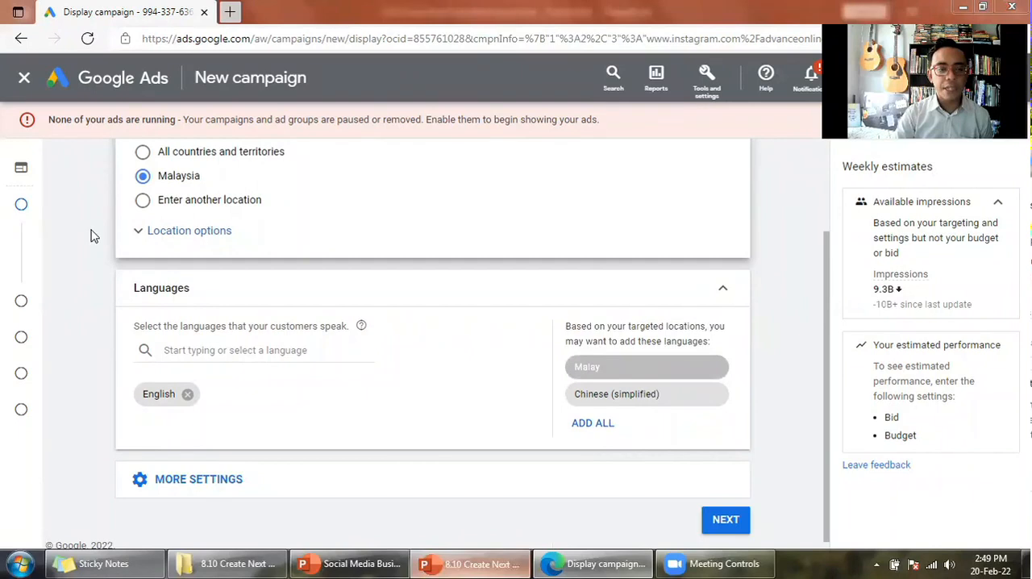
- Switch to the PowerPoint presentation to check the Demographics slide, and return to the Google Ads campaign settings
{"action": "key", "text": "alt+Tab"}
{"action": "left_click", "coordinate": [96, 308]}
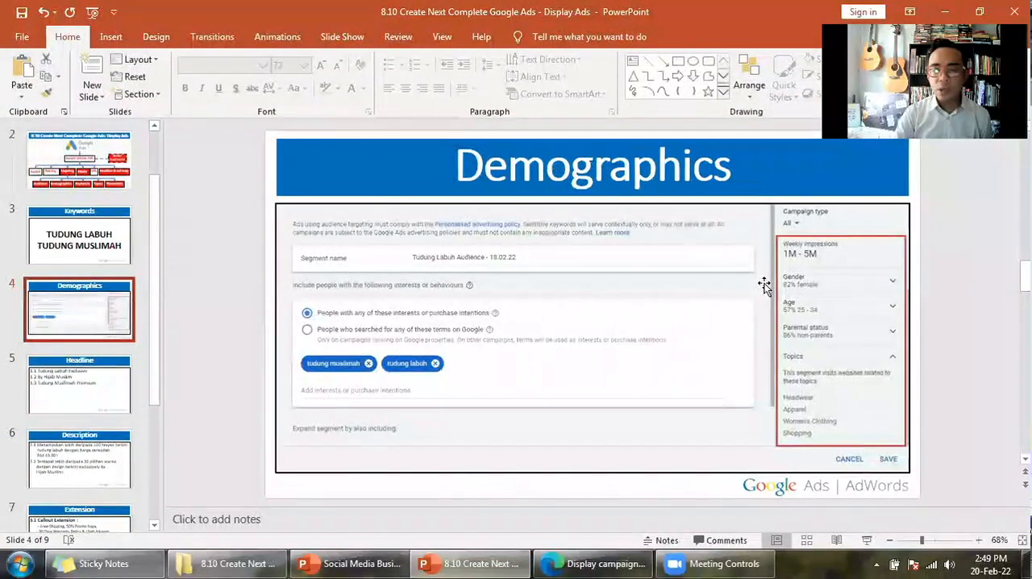
{"action": "left_click", "coordinate": [580, 560]}
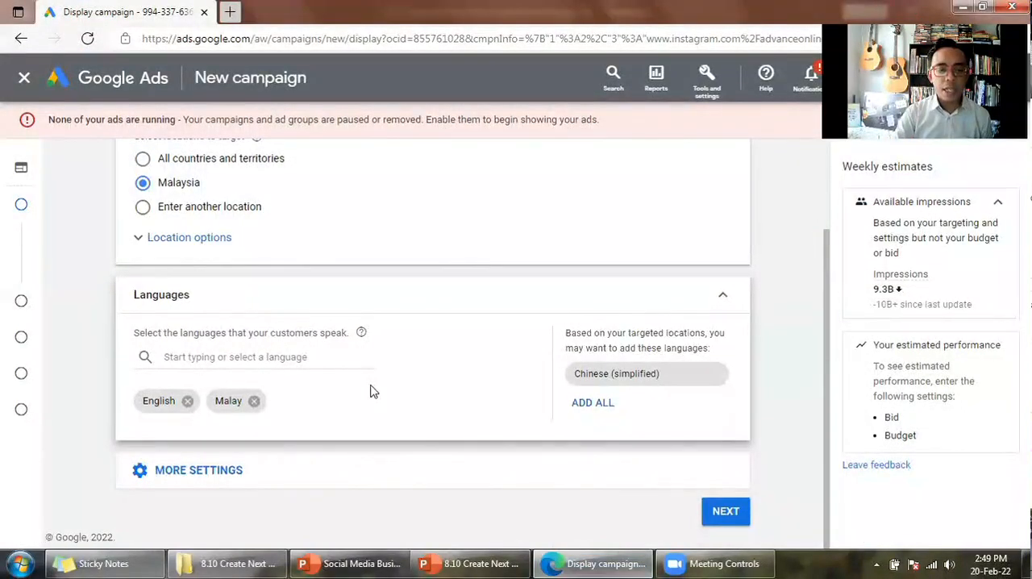
- Expand the additional campaign settings and switch Devices to specific targeting
{"action": "left_click", "coordinate": [255, 471]}
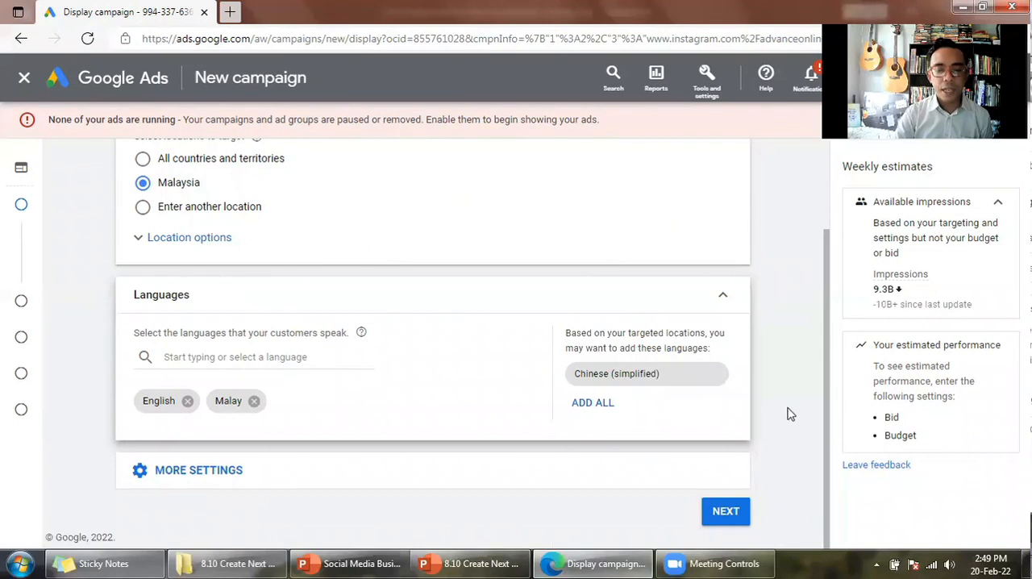
{"action": "scroll", "coordinate": [789, 412], "scroll_direction": "down", "scroll_amount": 3}
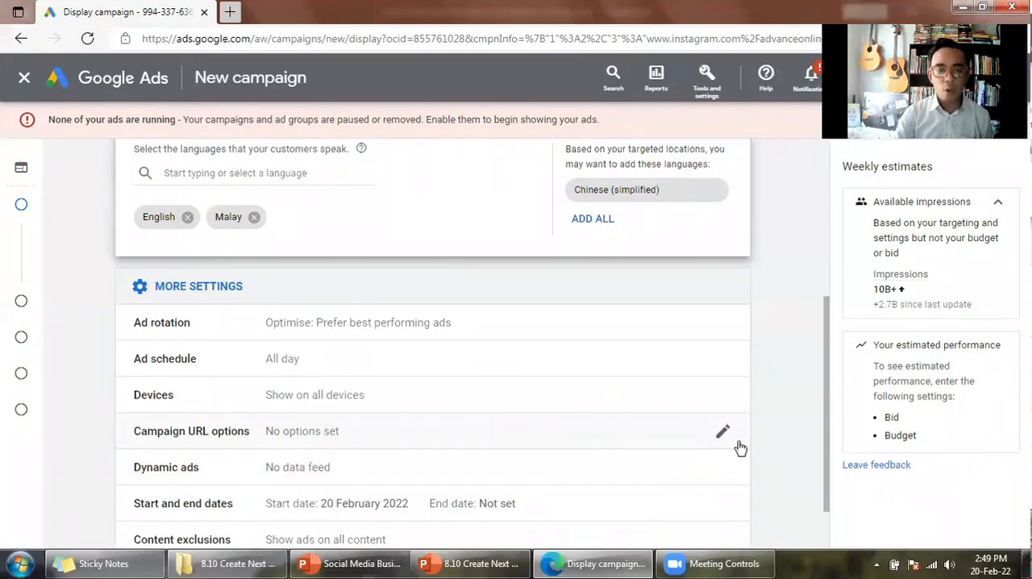
{"action": "scroll", "coordinate": [739, 447], "scroll_direction": "down", "scroll_amount": 1}
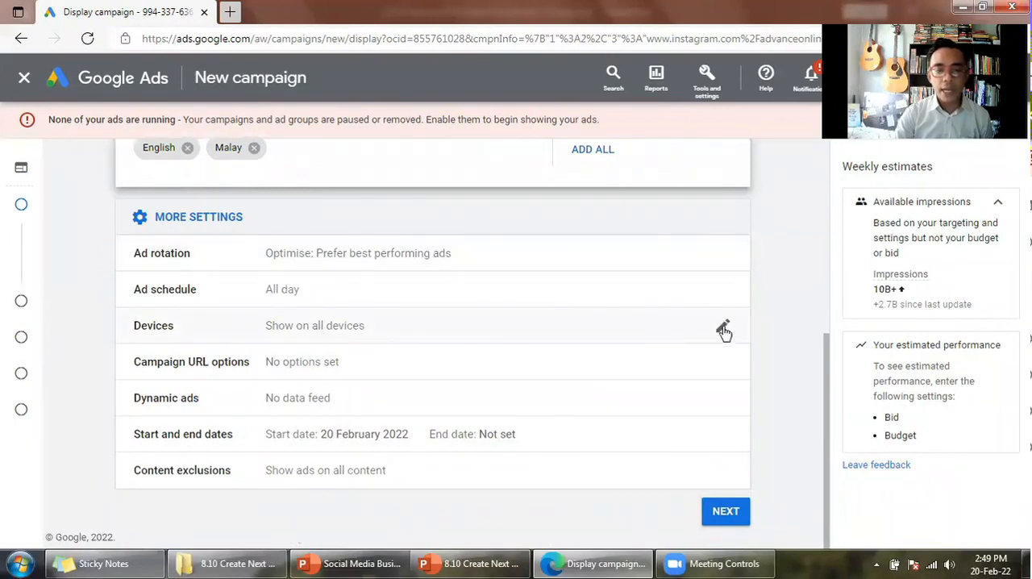
{"action": "left_click", "coordinate": [723, 329]}
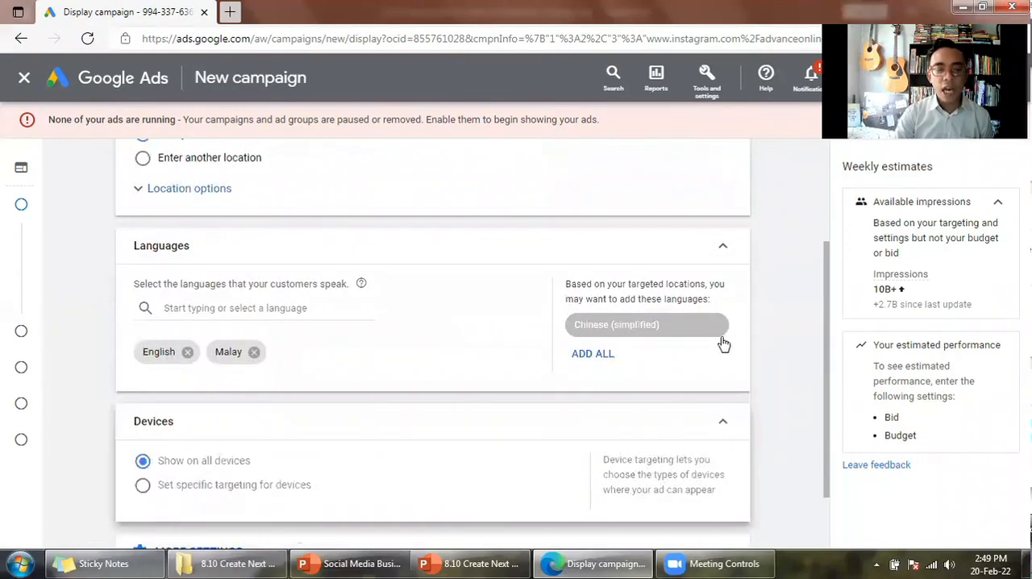
{"action": "scroll", "coordinate": [248, 413], "scroll_direction": "down", "scroll_amount": 1}
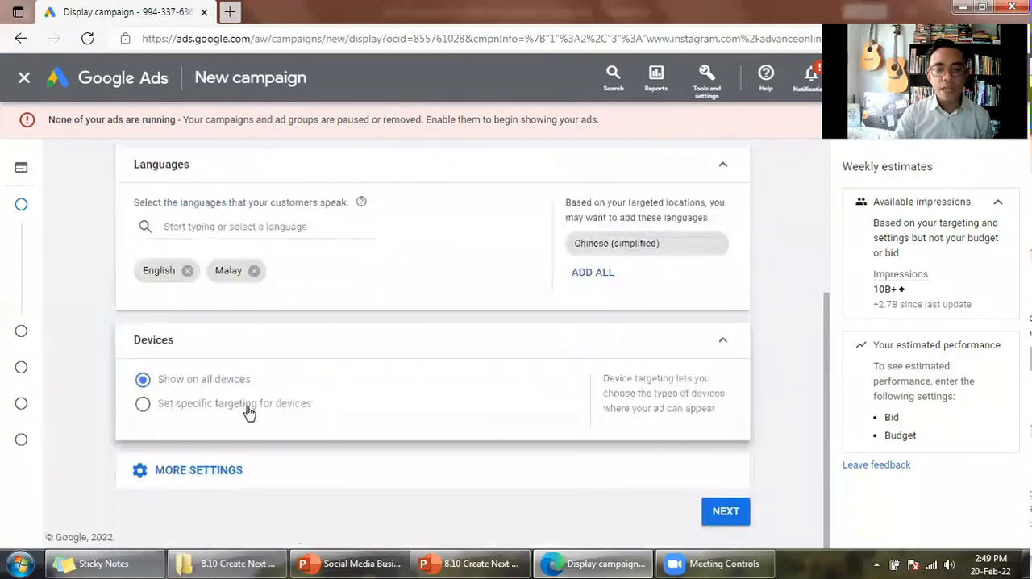
{"action": "left_click", "coordinate": [477, 417]}
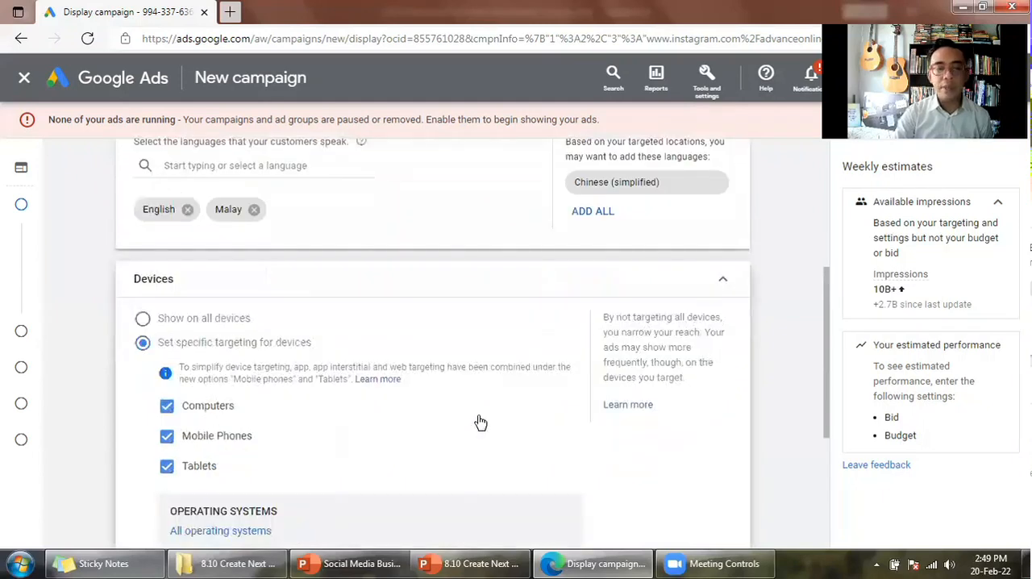
- Exclude tablets and computers so the ads target only mobile phones, and collapse the Devices section
{"action": "scroll", "coordinate": [481, 423], "scroll_direction": "down", "scroll_amount": 1}
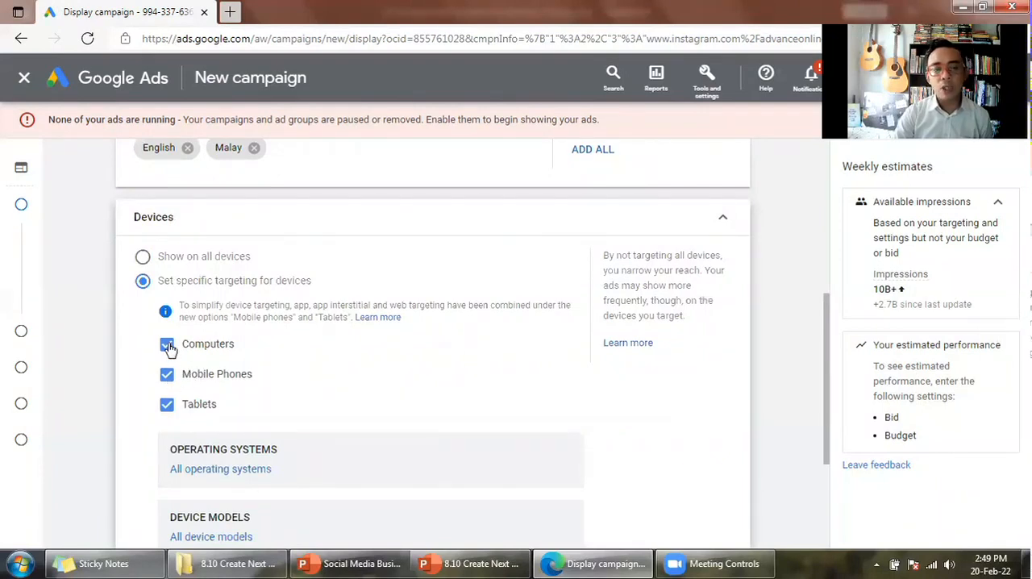
{"action": "left_click", "coordinate": [376, 397]}
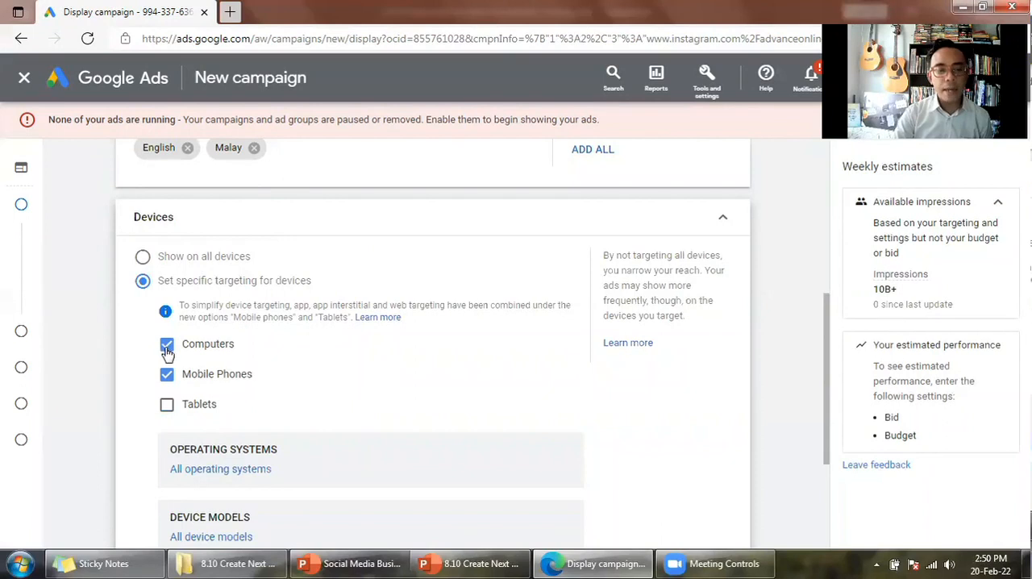
{"action": "left_click", "coordinate": [199, 355]}
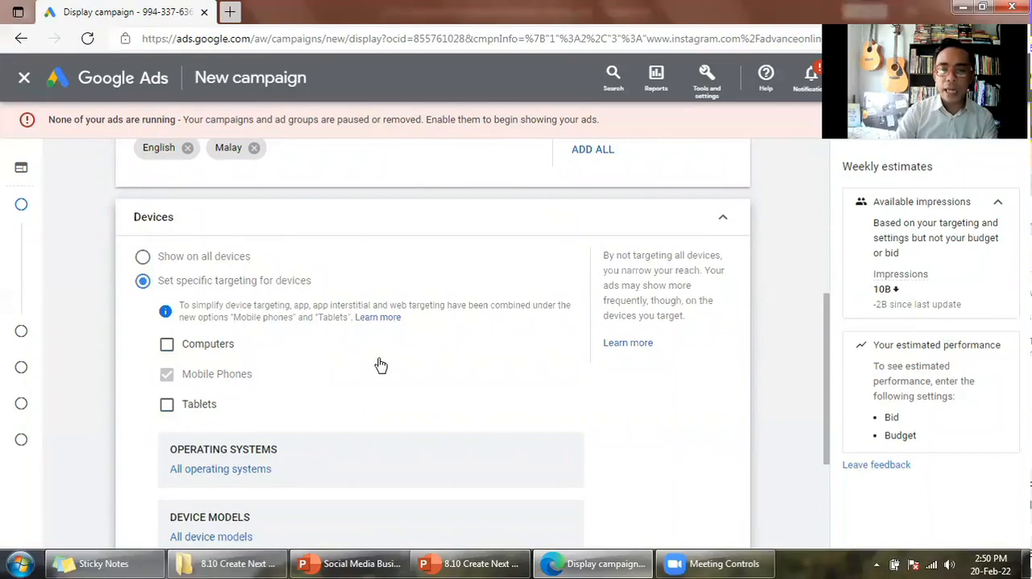
{"action": "scroll", "coordinate": [384, 359], "scroll_direction": "down", "scroll_amount": 1}
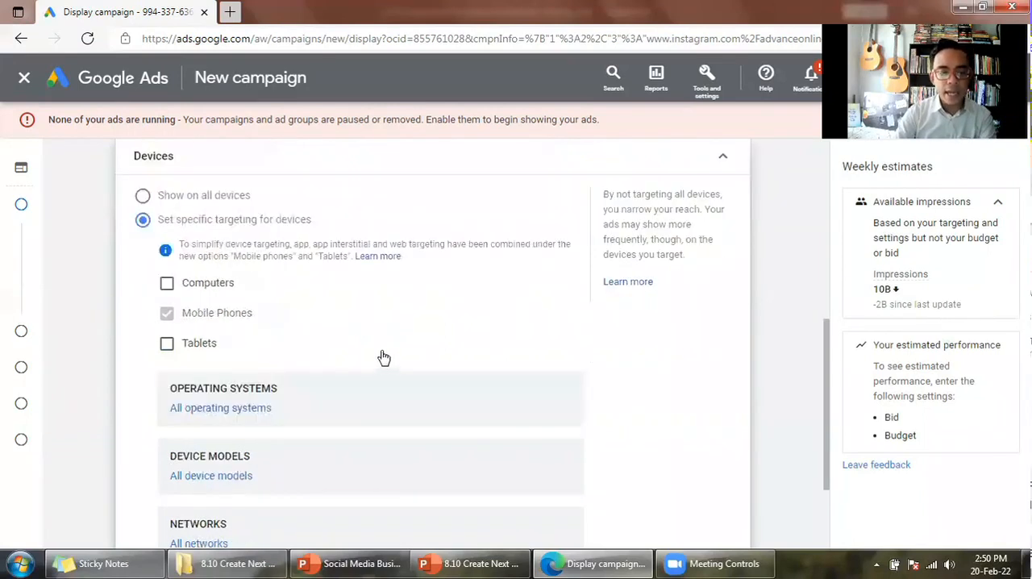
{"action": "scroll", "coordinate": [379, 357], "scroll_direction": "down", "scroll_amount": 1}
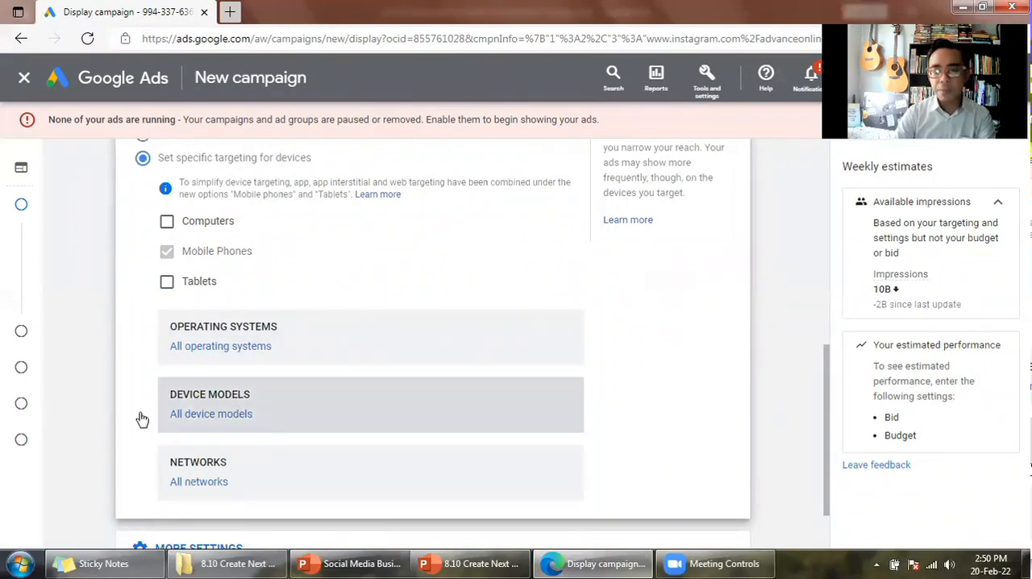
{"action": "scroll", "coordinate": [688, 228], "scroll_direction": "up", "scroll_amount": 1}
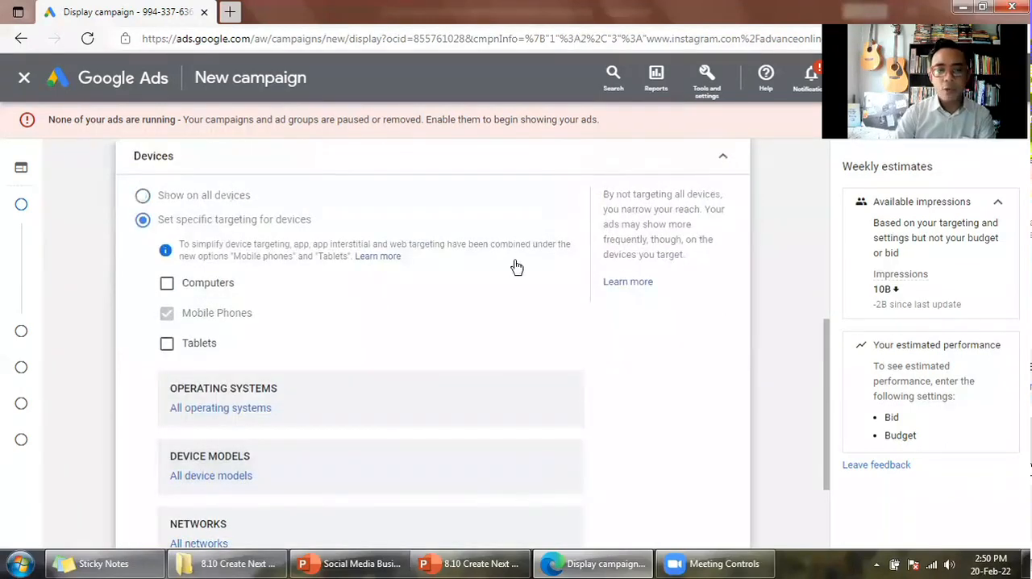
{"action": "scroll", "coordinate": [517, 267], "scroll_direction": "up", "scroll_amount": 1}
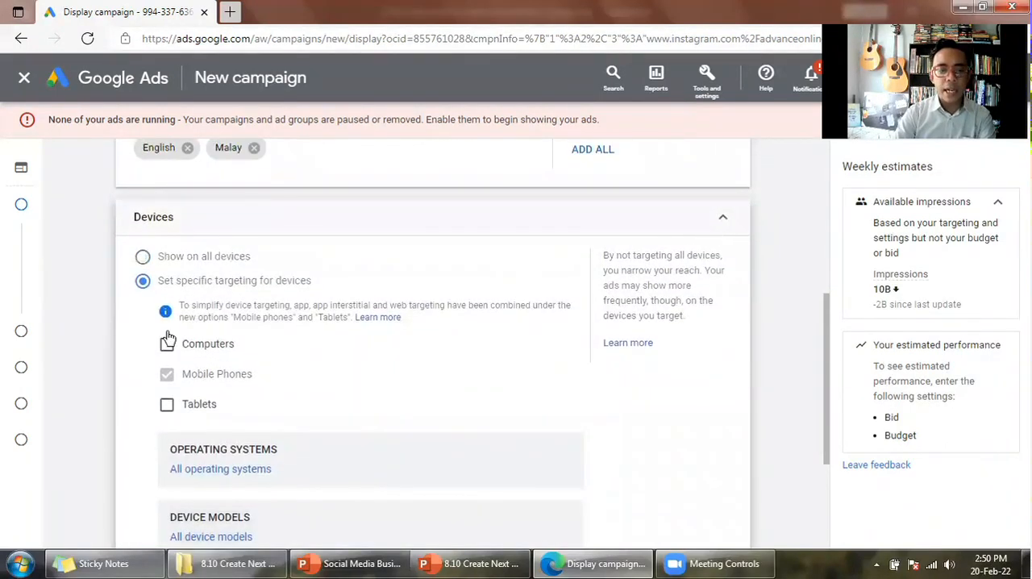
{"action": "left_click", "coordinate": [723, 217]}
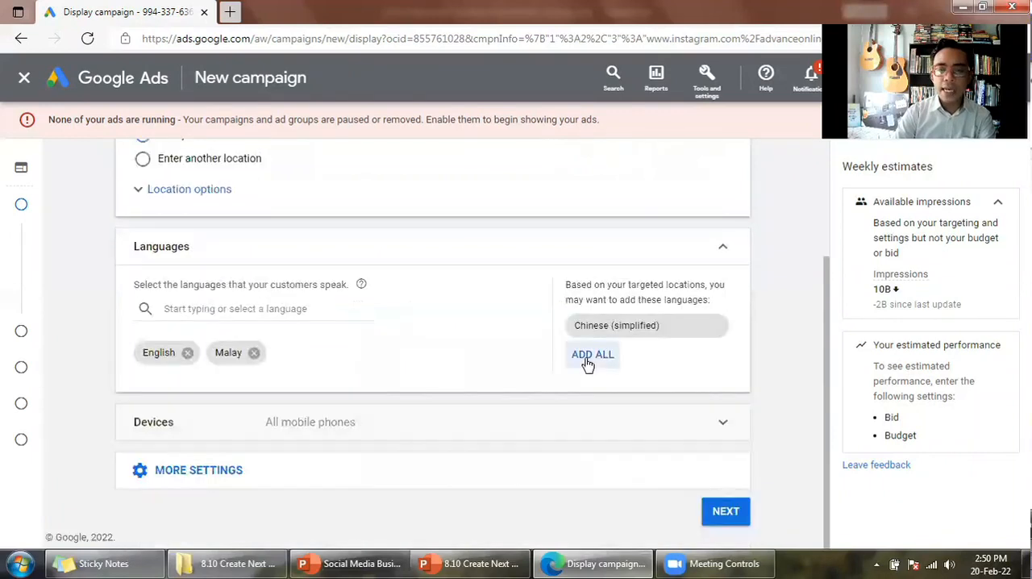
- Expand the additional campaign settings and open Content exclusions to review the available exclusion categories
{"action": "left_click", "coordinate": [379, 473]}
{"action": "scroll", "coordinate": [377, 481], "scroll_direction": "down", "scroll_amount": 2}
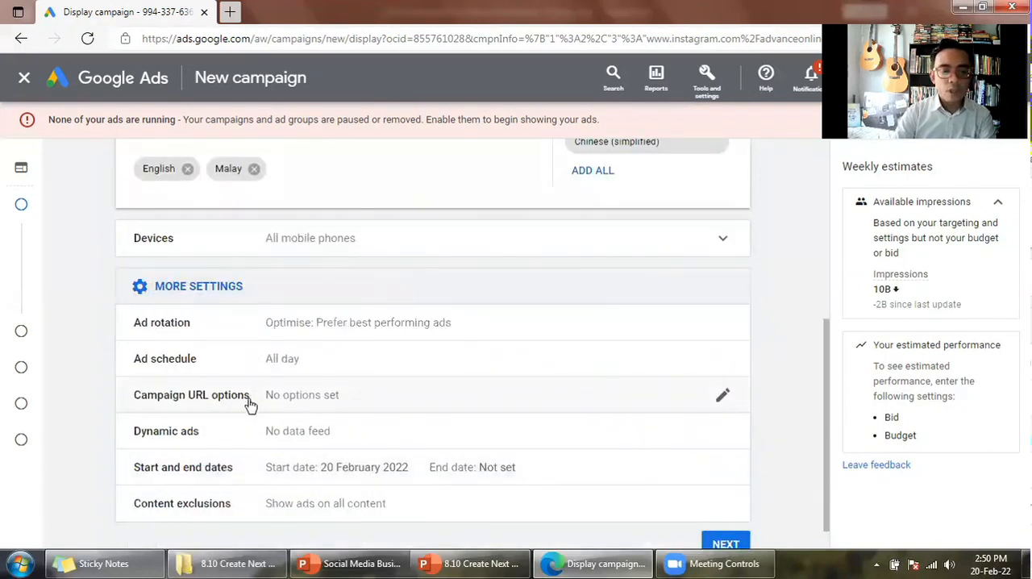
{"action": "scroll", "coordinate": [286, 448], "scroll_direction": "down", "scroll_amount": 1}
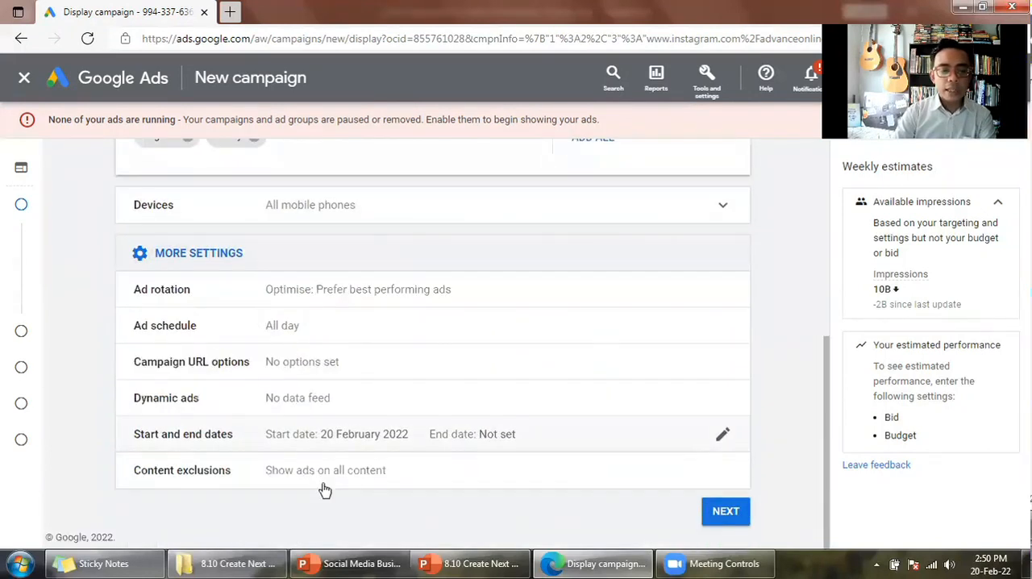
{"action": "left_click", "coordinate": [364, 478]}
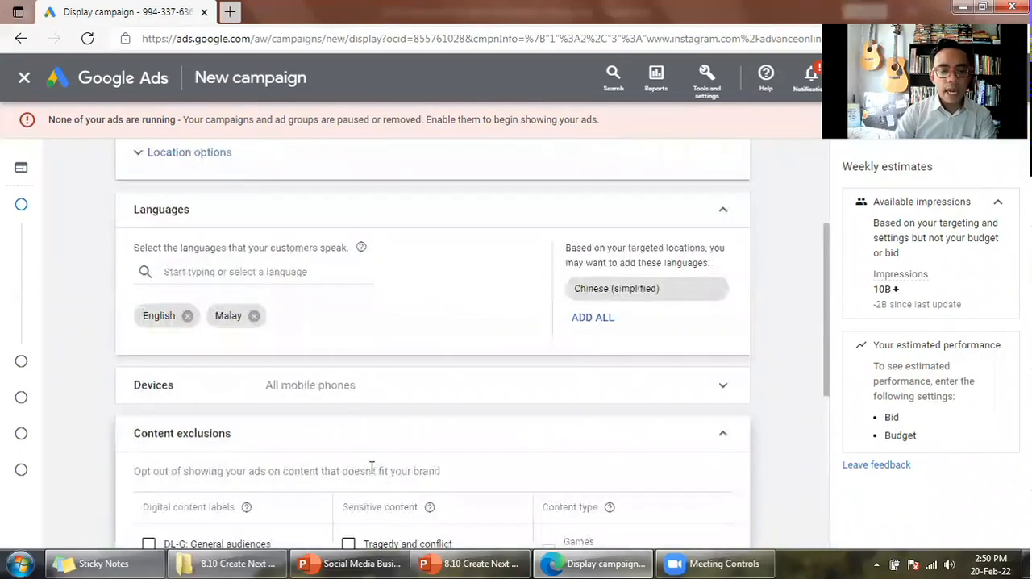
{"action": "scroll", "coordinate": [334, 331], "scroll_direction": "down", "scroll_amount": 1}
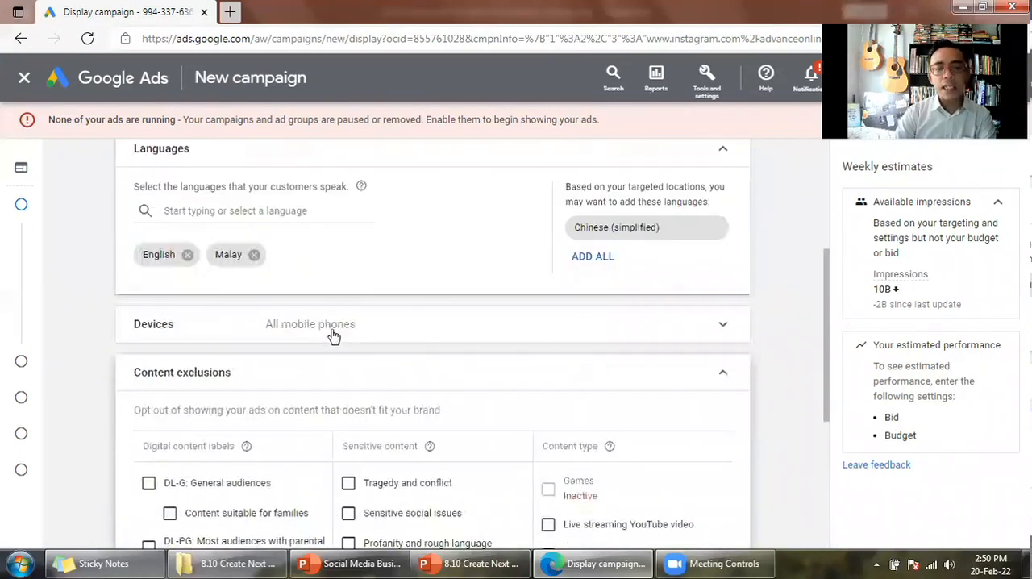
{"action": "scroll", "coordinate": [336, 353], "scroll_direction": "up", "scroll_amount": 2}
{"action": "scroll", "coordinate": [334, 353], "scroll_direction": "down", "scroll_amount": 2}
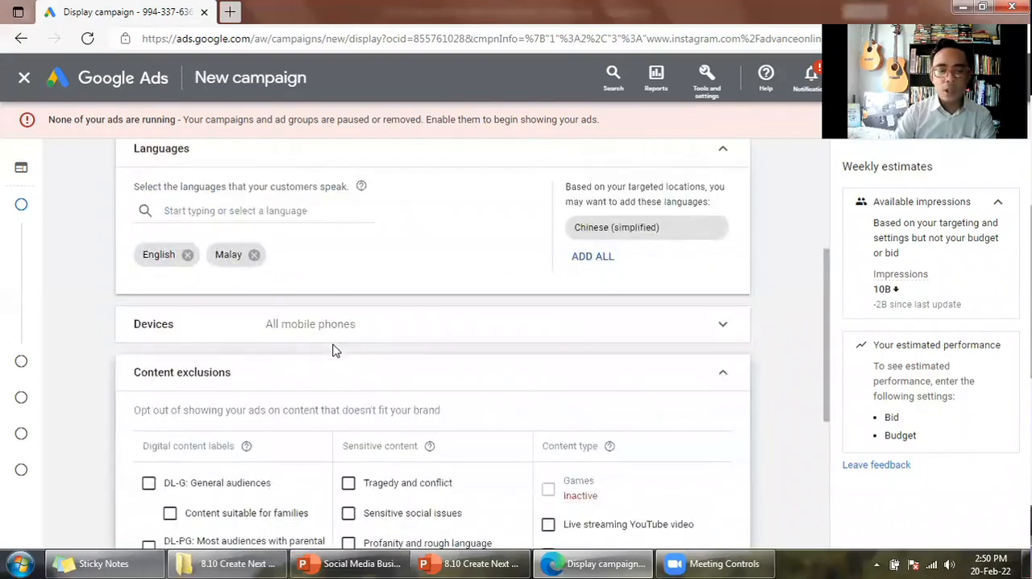
{"action": "scroll", "coordinate": [330, 352], "scroll_direction": "down", "scroll_amount": 1}
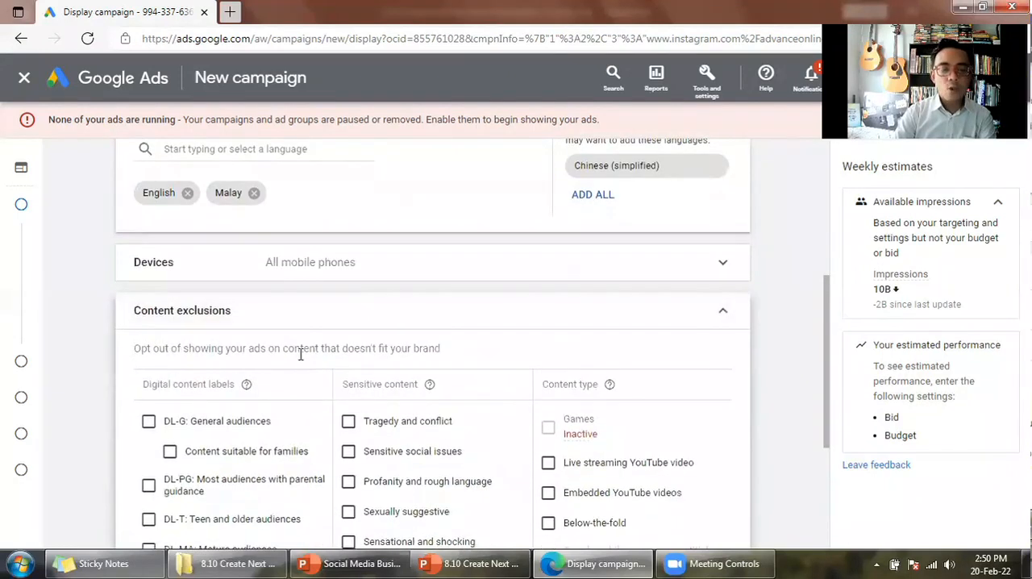
{"action": "scroll", "coordinate": [303, 353], "scroll_direction": "down", "scroll_amount": 1}
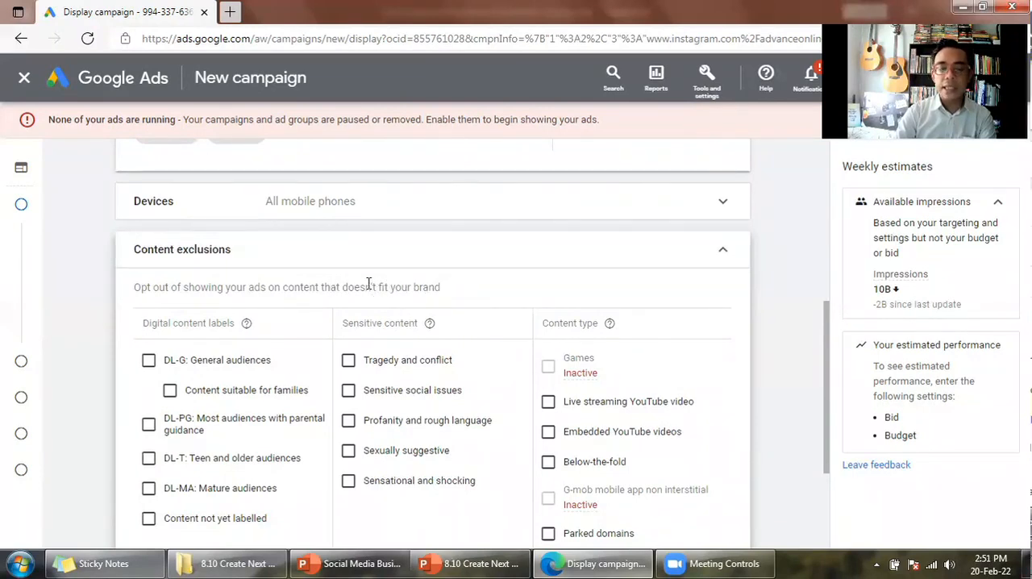
{"action": "scroll", "coordinate": [369, 284], "scroll_direction": "down", "scroll_amount": 1}
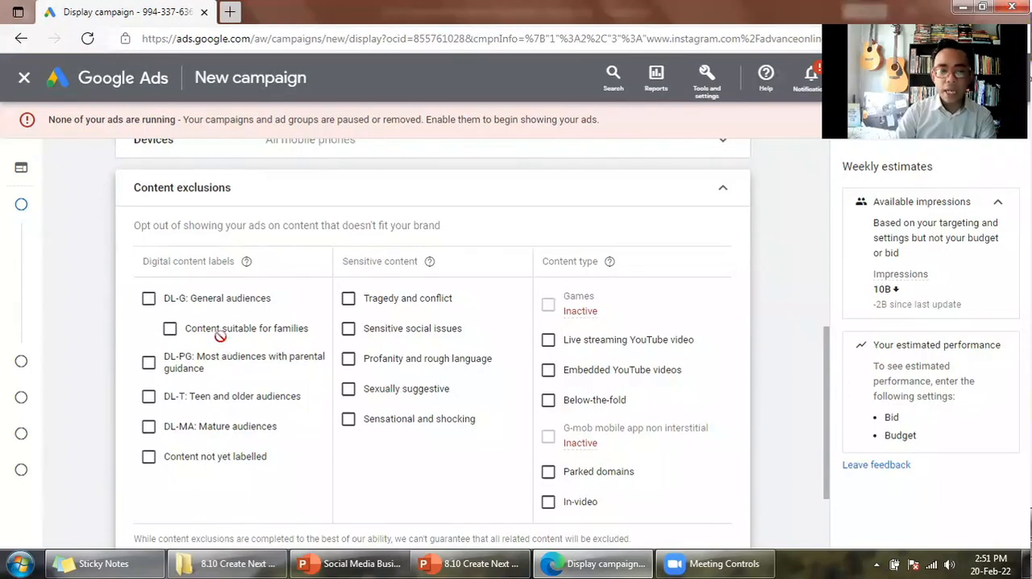
- Exclude all digital content labels, all sensitive content categories and the In-video content type
{"action": "left_click", "coordinate": [149, 299]}
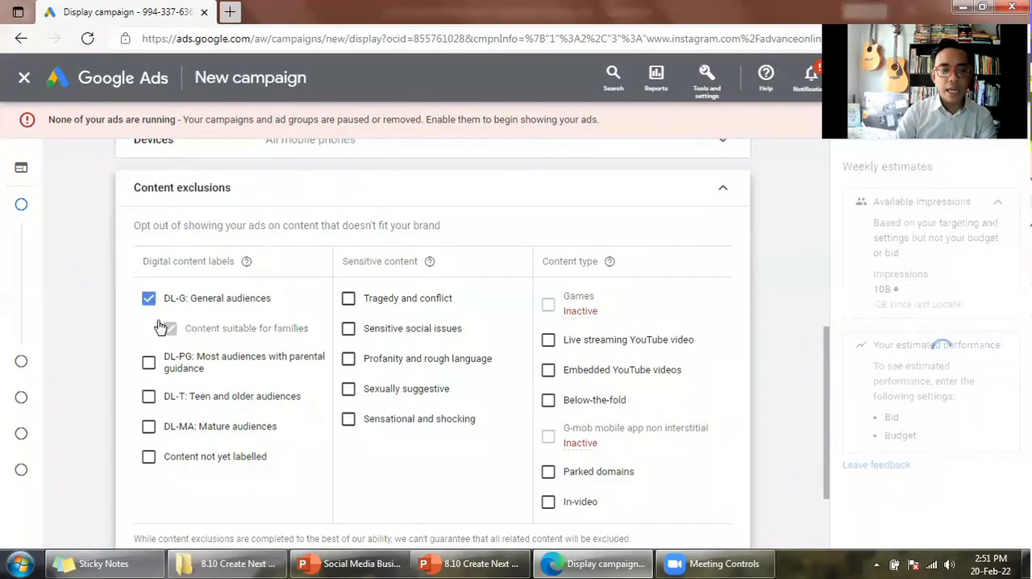
{"action": "left_click", "coordinate": [149, 299]}
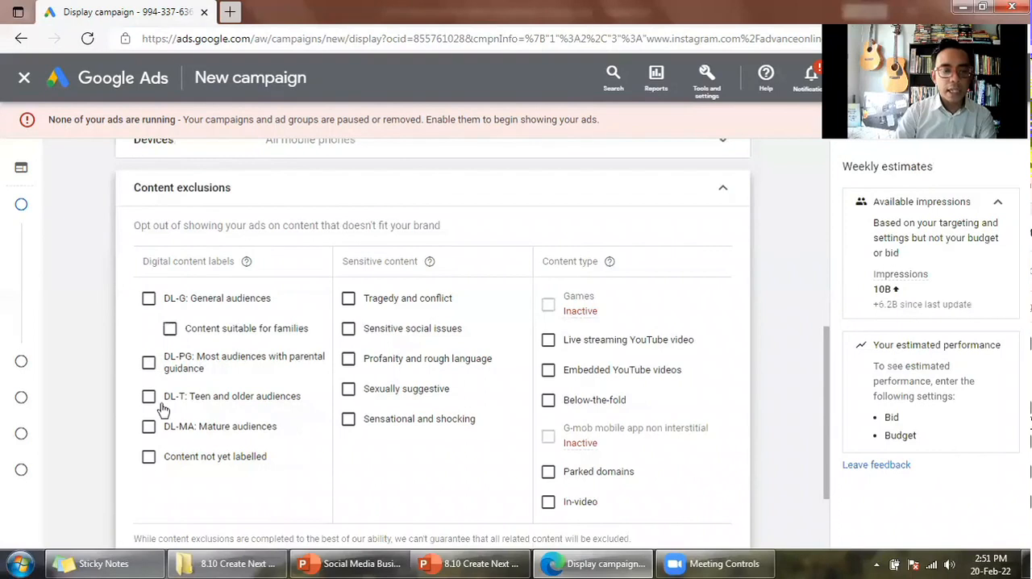
{"action": "left_click", "coordinate": [149, 363]}
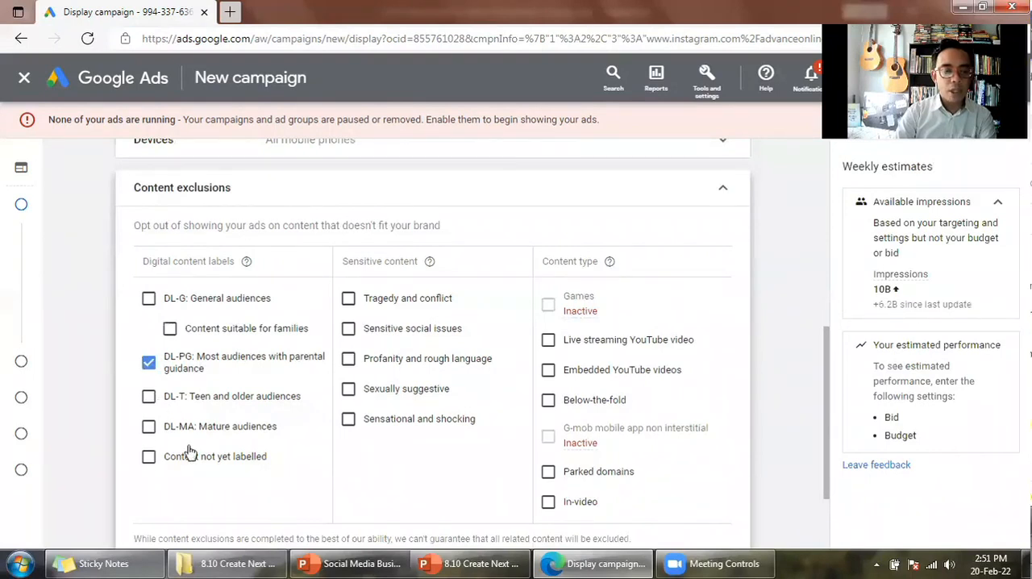
{"action": "left_click", "coordinate": [190, 419]}
{"action": "left_click", "coordinate": [149, 457]}
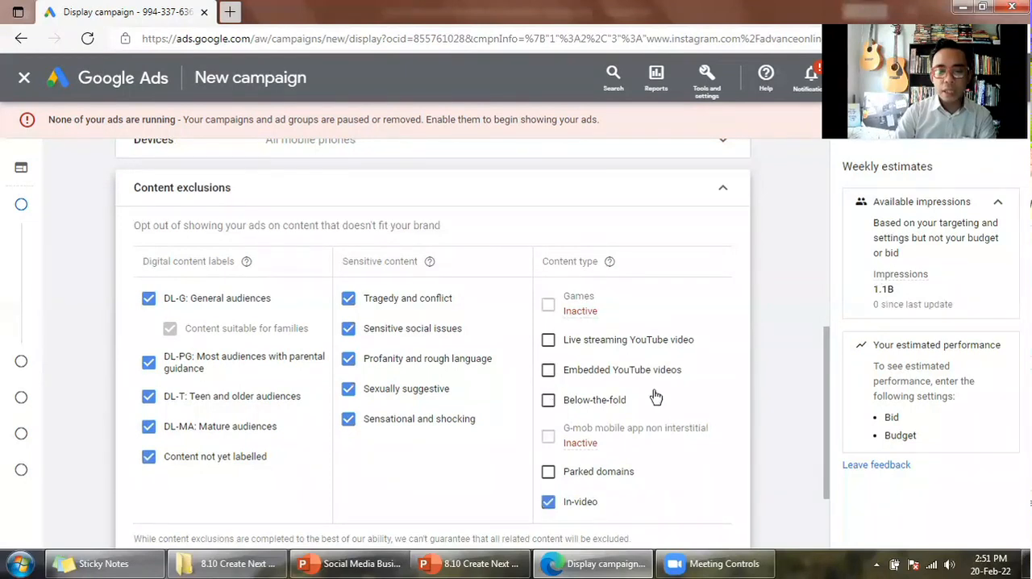
- Also exclude live streaming YouTube video, embedded YouTube videos and below-the-fold content, and collapse the Content exclusions section
{"action": "left_click", "coordinate": [704, 404]}
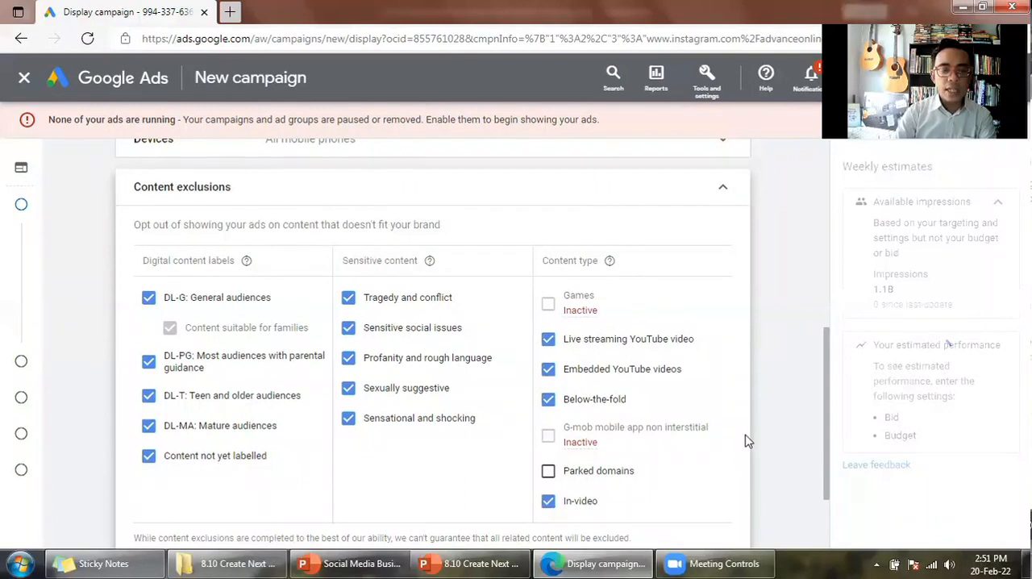
{"action": "scroll", "coordinate": [745, 436], "scroll_direction": "down", "scroll_amount": 1}
{"action": "scroll", "coordinate": [723, 197], "scroll_direction": "up", "scroll_amount": 1}
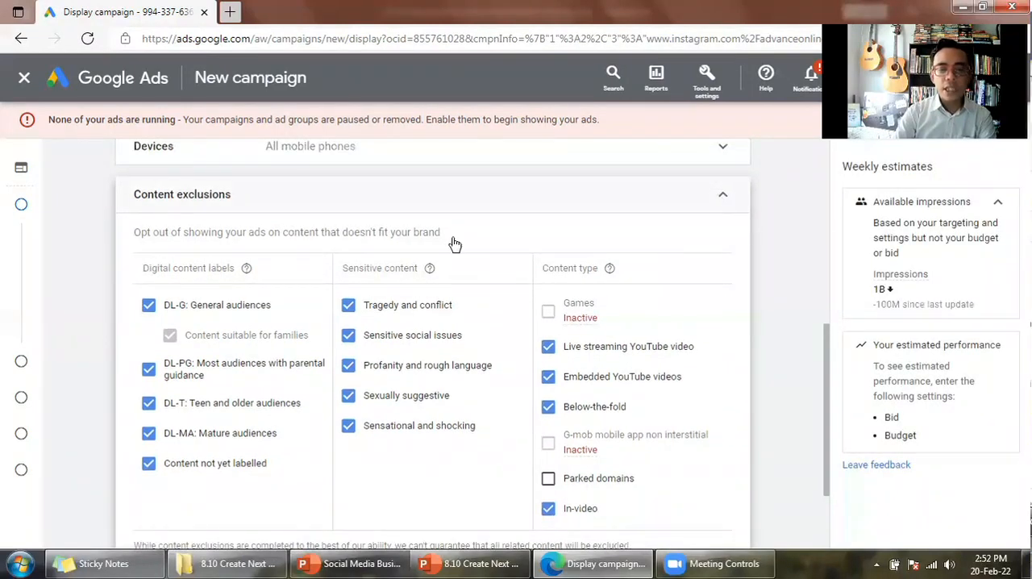
{"action": "left_click", "coordinate": [204, 209]}
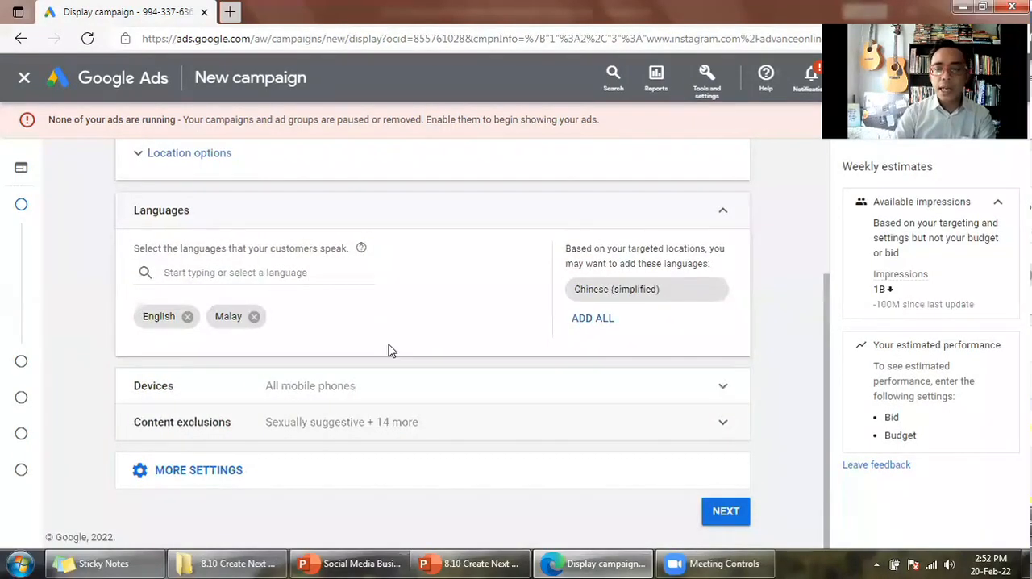
- Review the remaining additional settings, continue to Budget and bidding, and set the average daily budget to MYR 10
{"action": "left_click", "coordinate": [378, 475]}
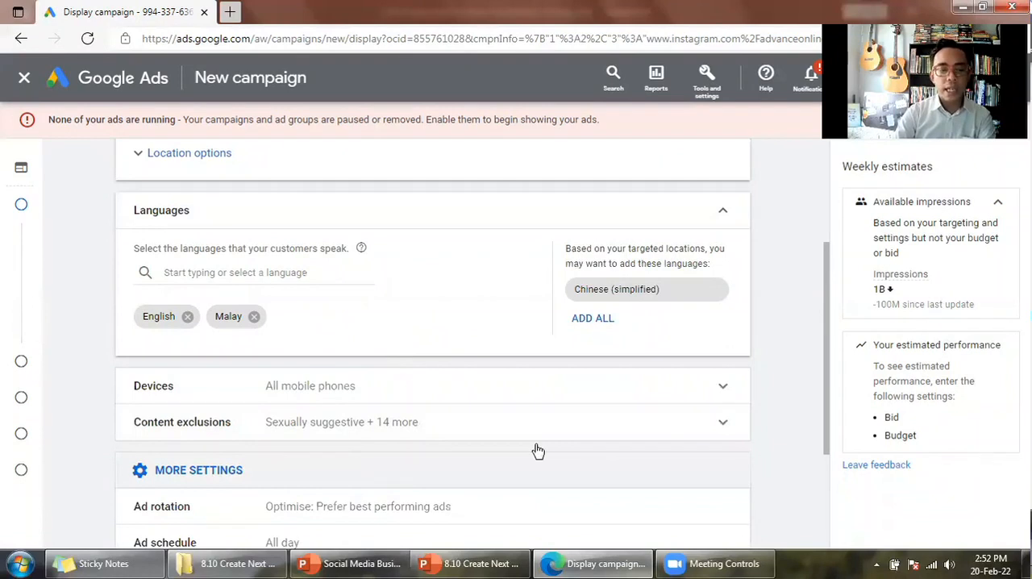
{"action": "scroll", "coordinate": [541, 448], "scroll_direction": "down", "scroll_amount": 3}
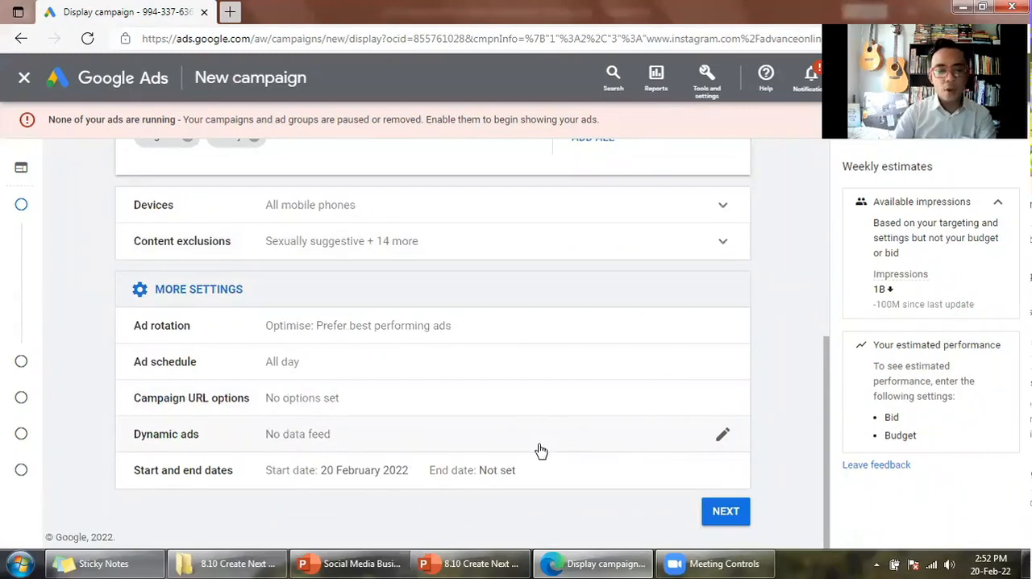
{"action": "left_click", "coordinate": [726, 511]}
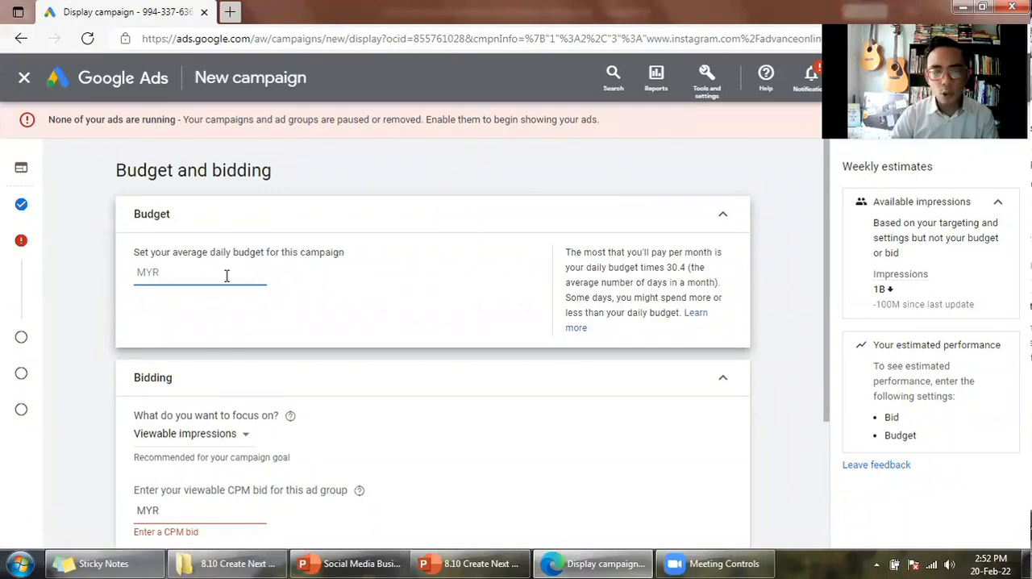
{"action": "type", "text": "10"}
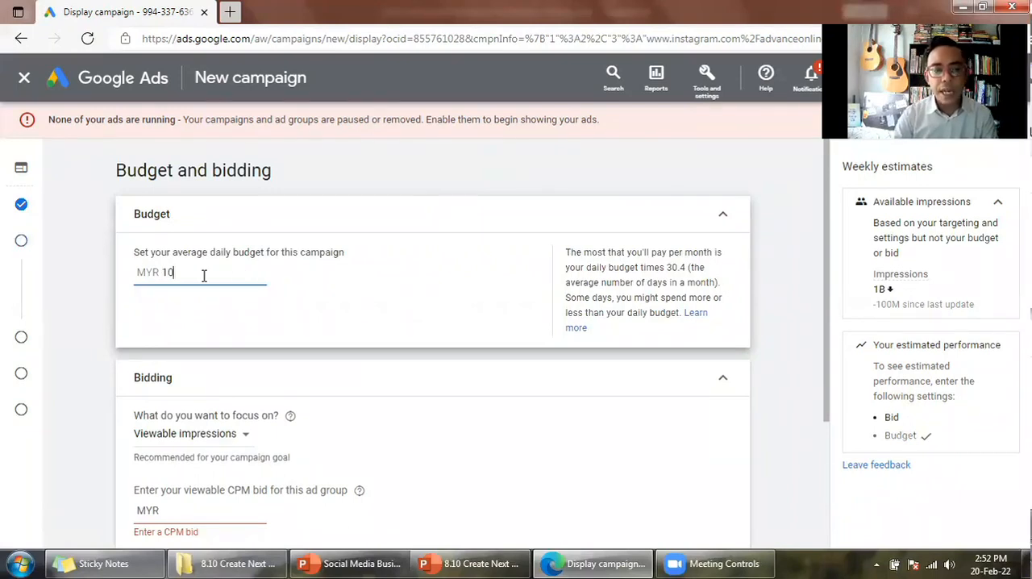
{"action": "left_click", "coordinate": [420, 180]}
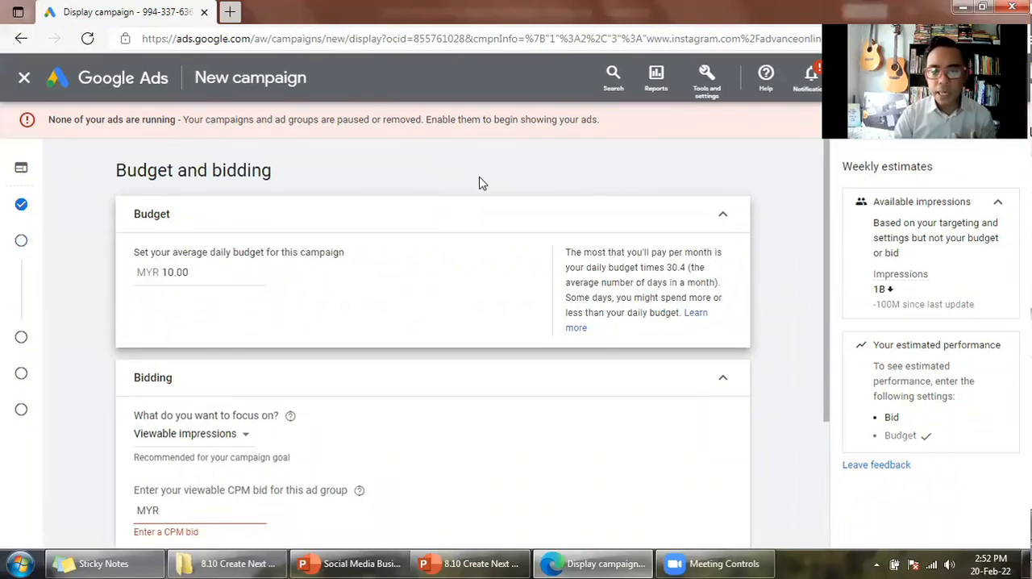
- Check the bidding focus options and read the explanation of Viewable impressions without changing the selection
{"action": "scroll", "coordinate": [433, 211], "scroll_direction": "down", "scroll_amount": 2}
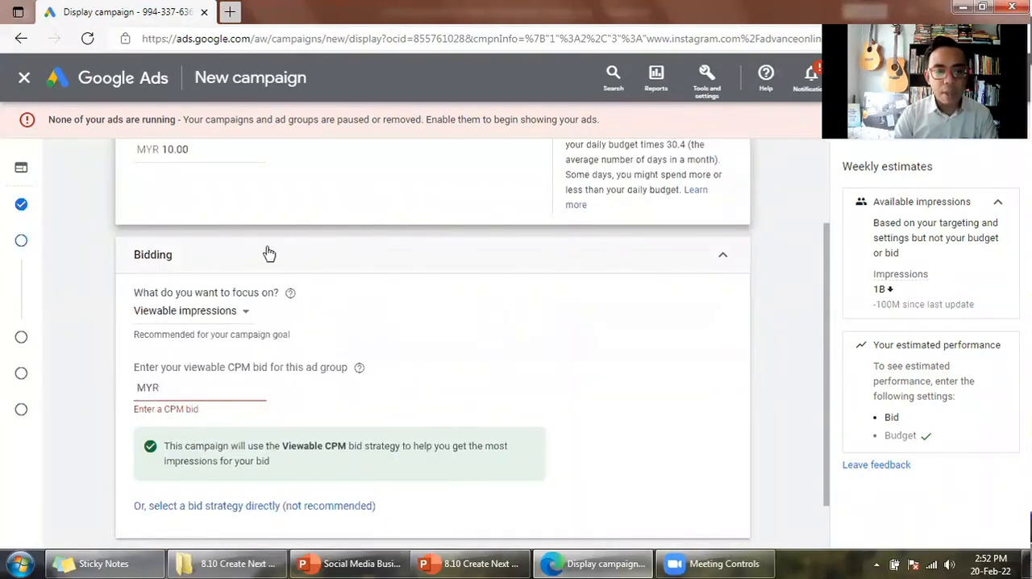
{"action": "left_click", "coordinate": [141, 331]}
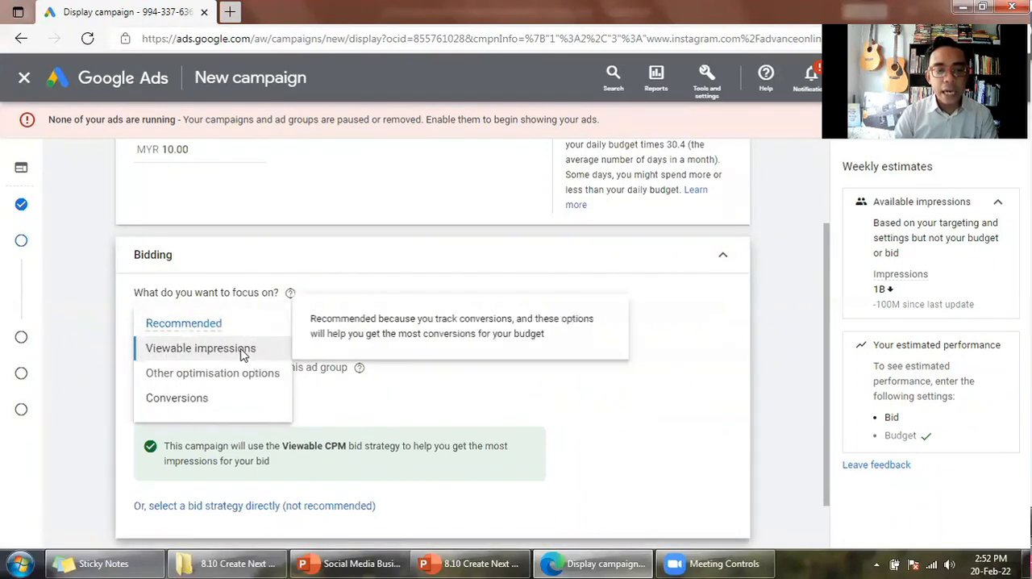
{"action": "mouse_move", "coordinate": [230, 349]}
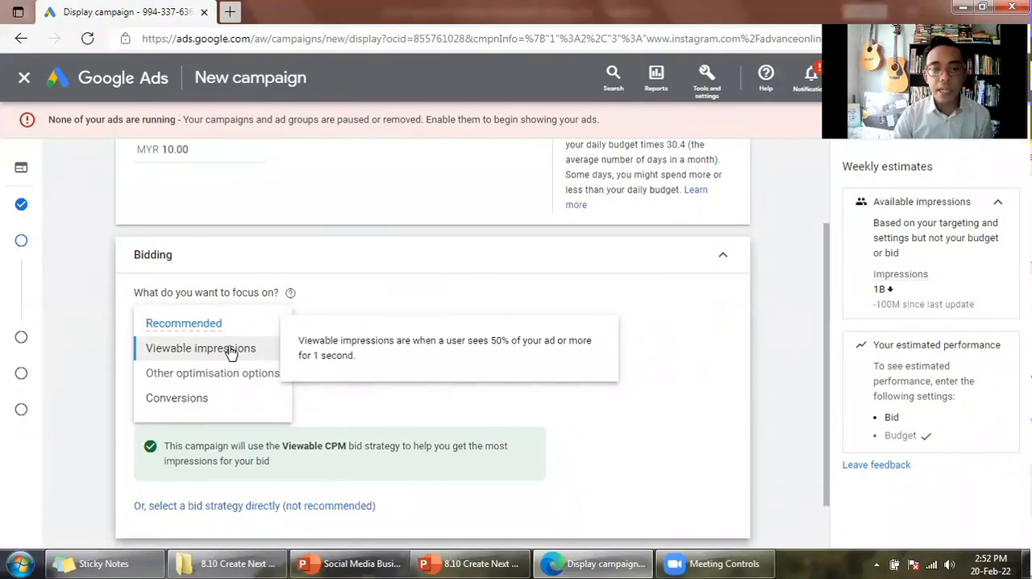
{"action": "left_click", "coordinate": [92, 339]}
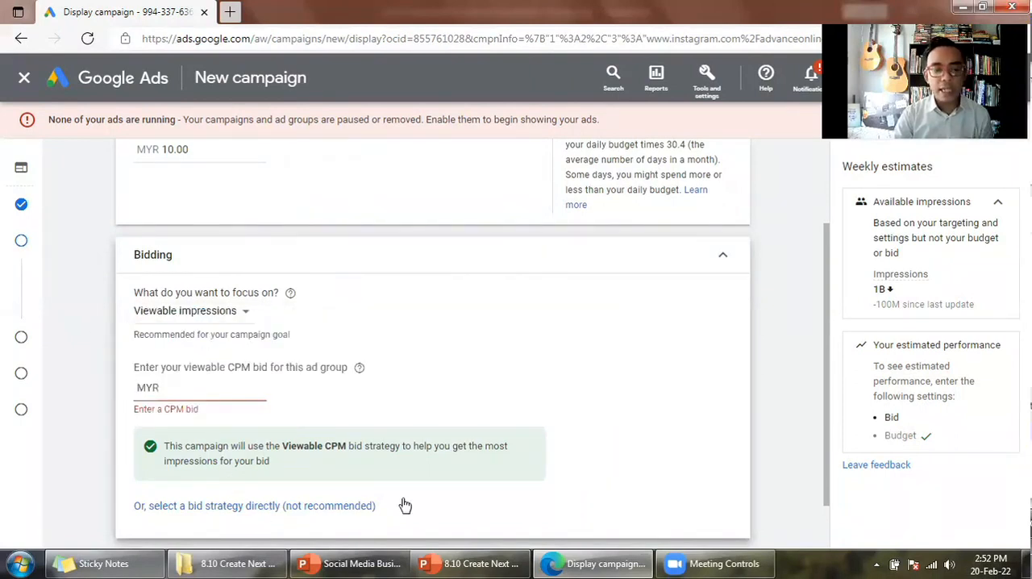
- Select the bid strategy directly, choosing Manual CPC with the Enhanced CPC option turned off
{"action": "left_click", "coordinate": [373, 505]}
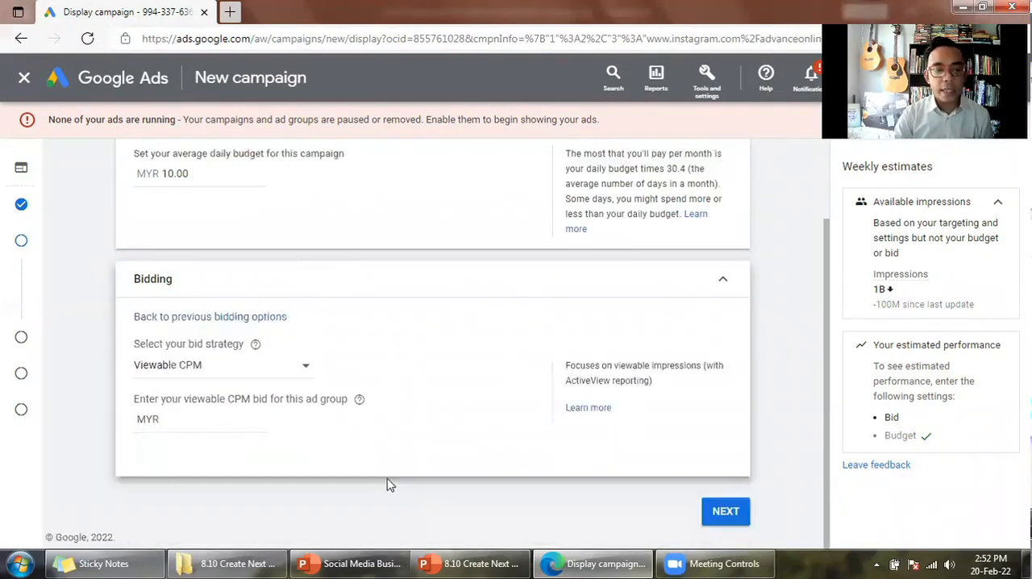
{"action": "left_click", "coordinate": [281, 374]}
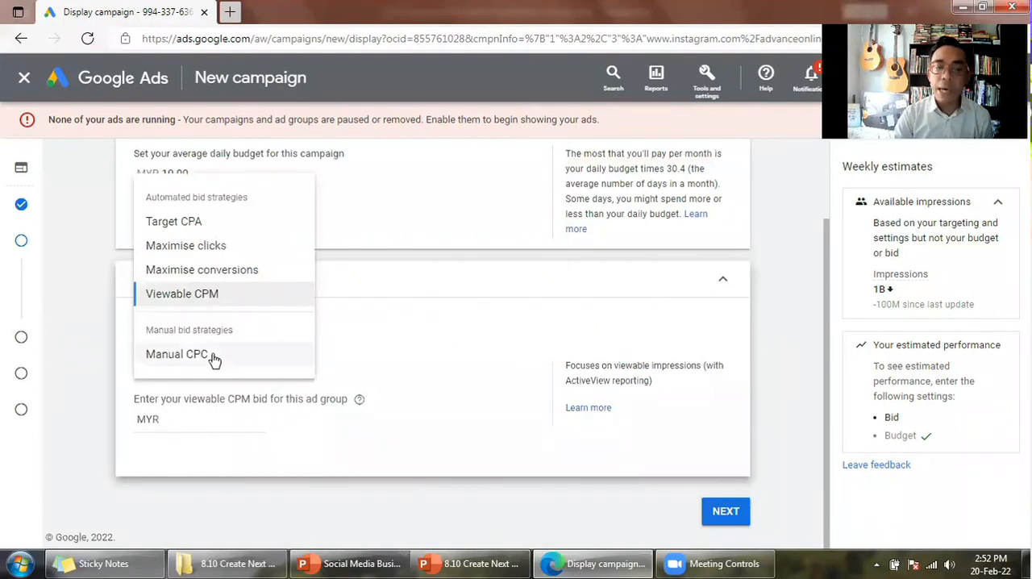
{"action": "left_click", "coordinate": [212, 356]}
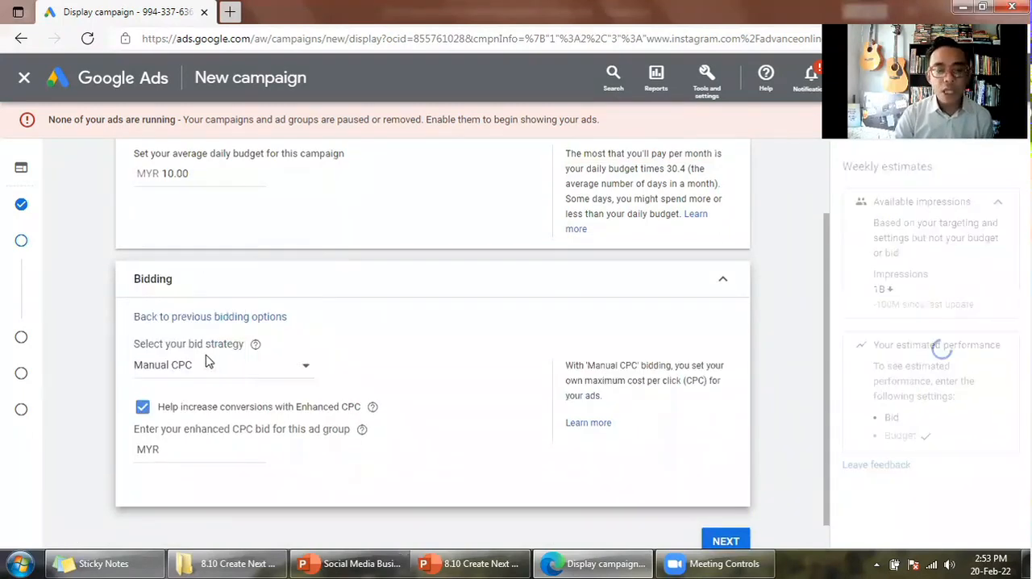
{"action": "left_click", "coordinate": [212, 444]}
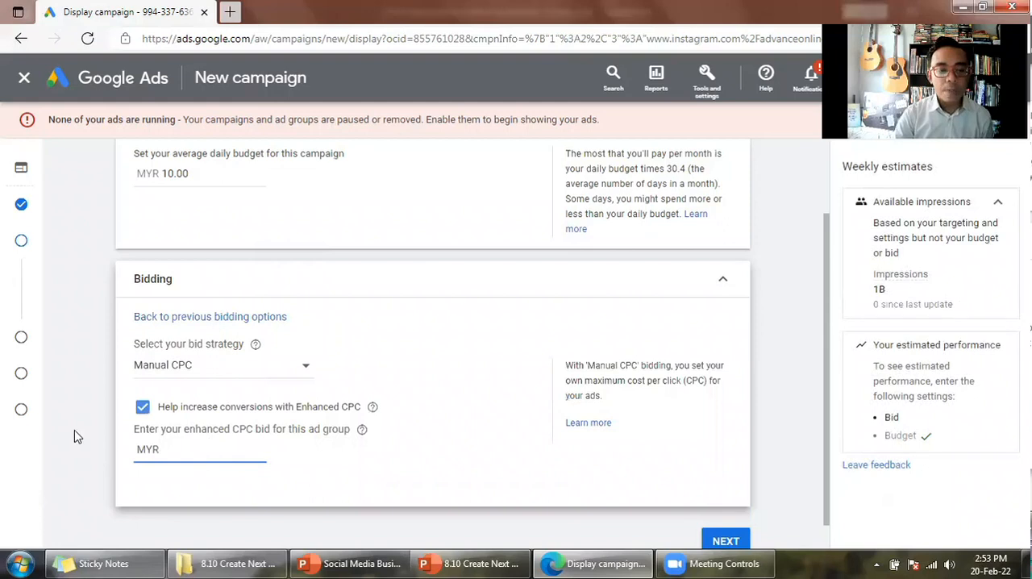
{"action": "left_click", "coordinate": [142, 407]}
- Set the ad group's CPC bid to MYR 1.11 and continue to the Targeting section
{"action": "scroll", "coordinate": [165, 442], "scroll_direction": "down", "scroll_amount": 1}
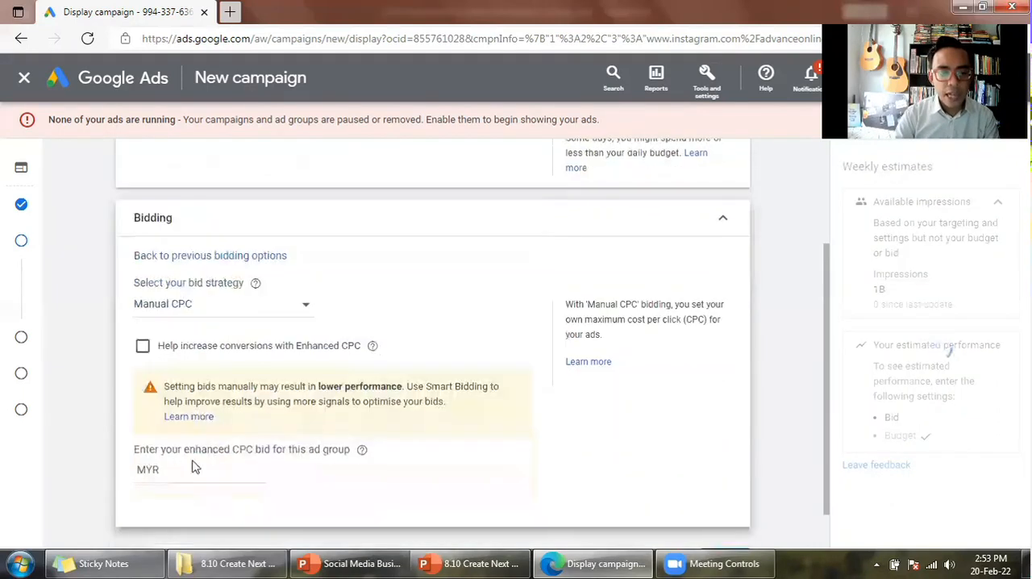
{"action": "left_click", "coordinate": [215, 471]}
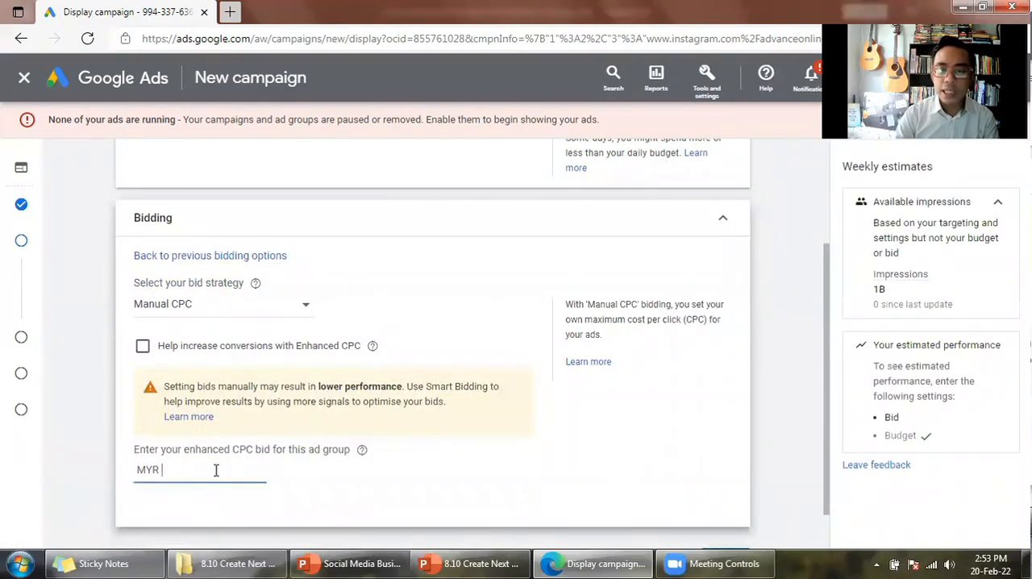
{"action": "type", "text": "1.11"}
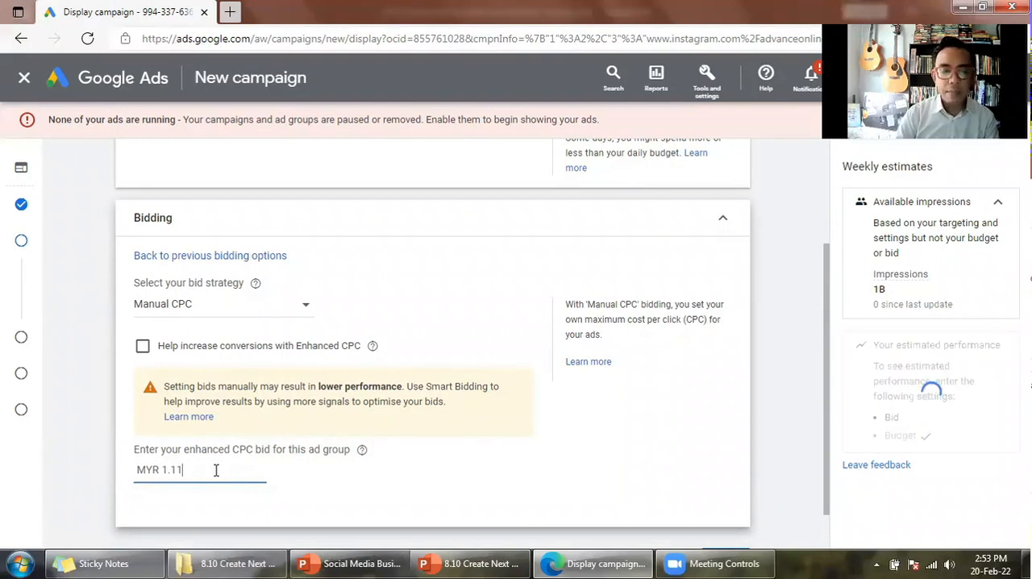
{"action": "left_click", "coordinate": [345, 417]}
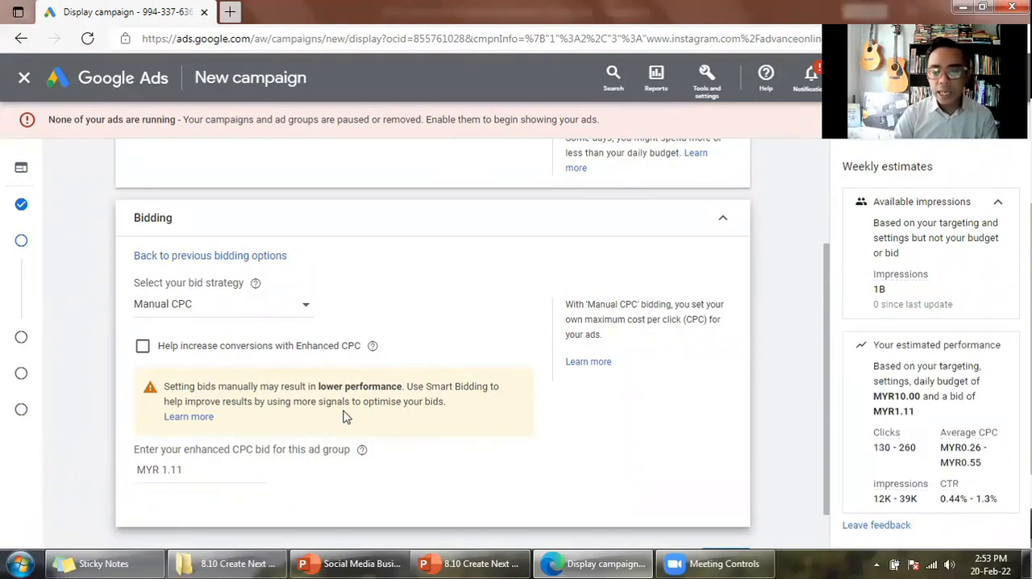
{"action": "scroll", "coordinate": [345, 417], "scroll_direction": "down", "scroll_amount": 1}
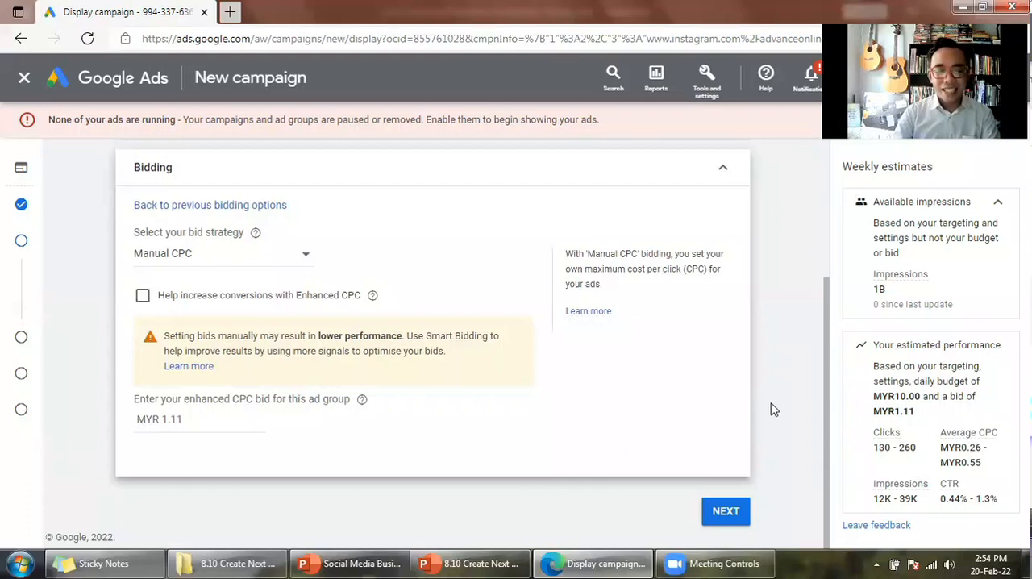
{"action": "left_click", "coordinate": [734, 512]}
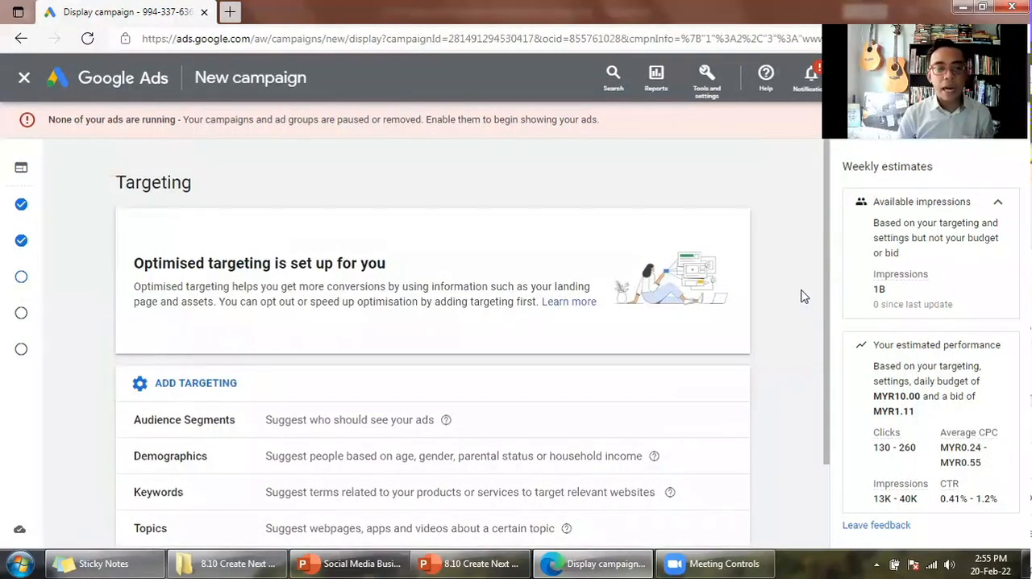
{"action": "mouse_move", "coordinate": [6, 300]}
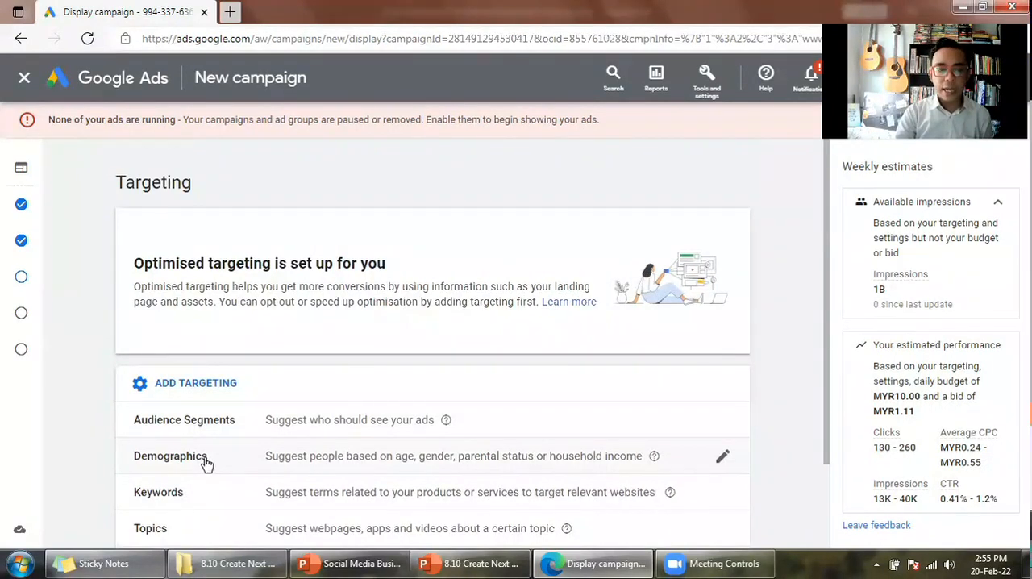
- Open the Audience Segments targeting for editing and bring the suggested segments into view
{"action": "scroll", "coordinate": [212, 466], "scroll_direction": "down", "scroll_amount": 1}
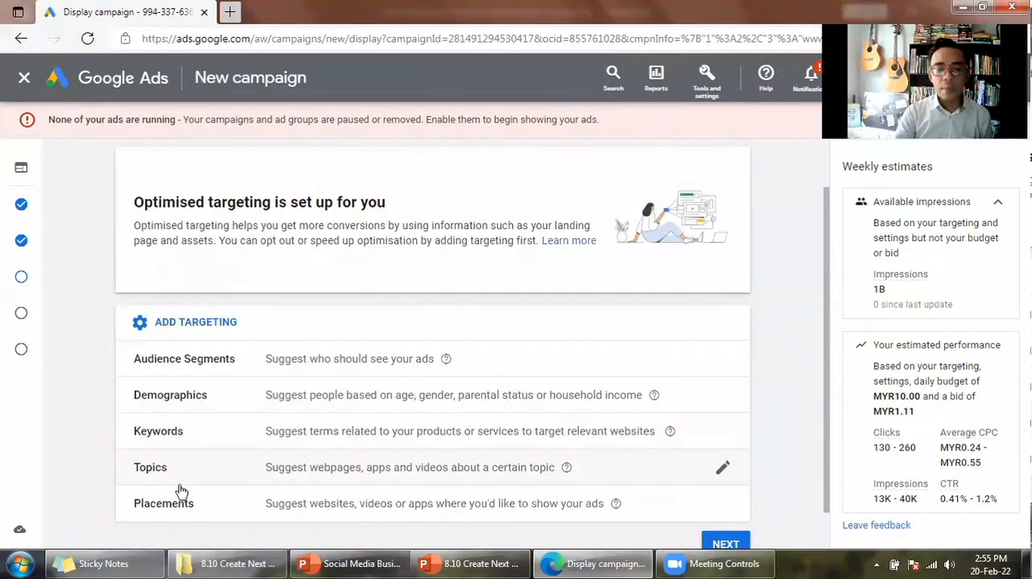
{"action": "left_click", "coordinate": [343, 359]}
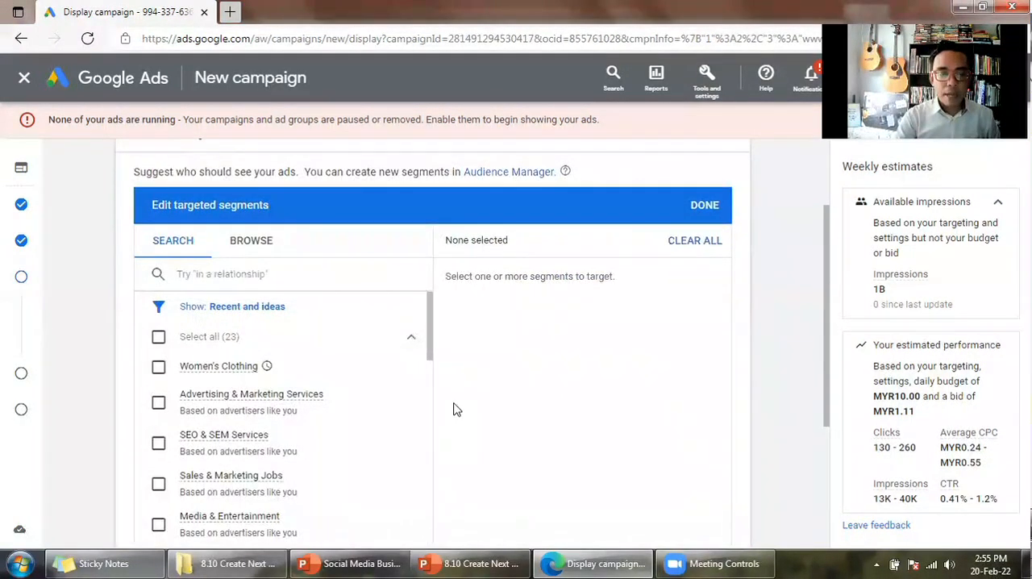
{"action": "scroll", "coordinate": [459, 410], "scroll_direction": "down", "scroll_amount": 1}
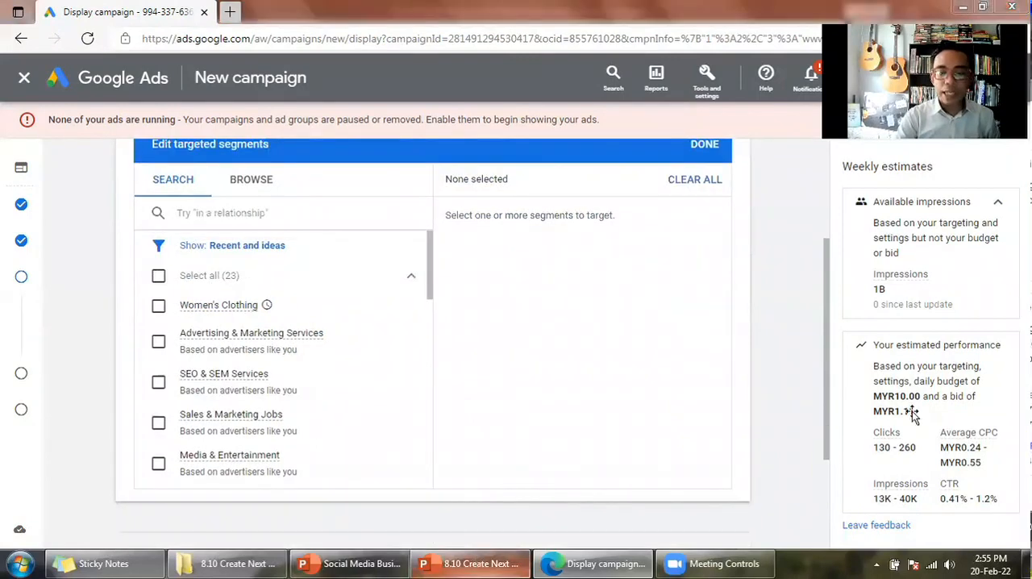
- Switch to the PowerPoint deck, review the Demographics slide in full screen, and return to the campaign setup in the browser
{"action": "key", "text": "alt+Tab"}
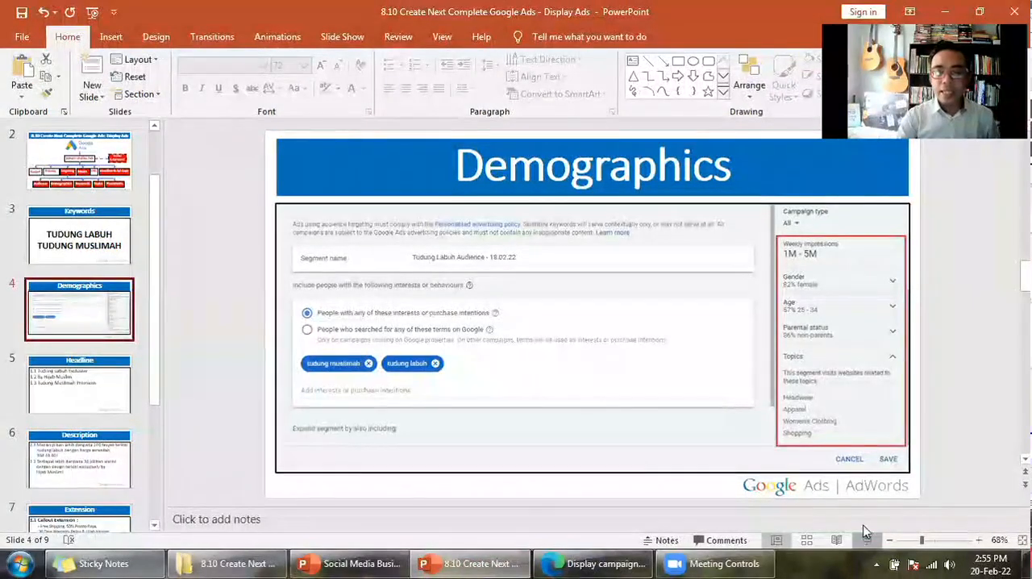
{"action": "left_click", "coordinate": [867, 540]}
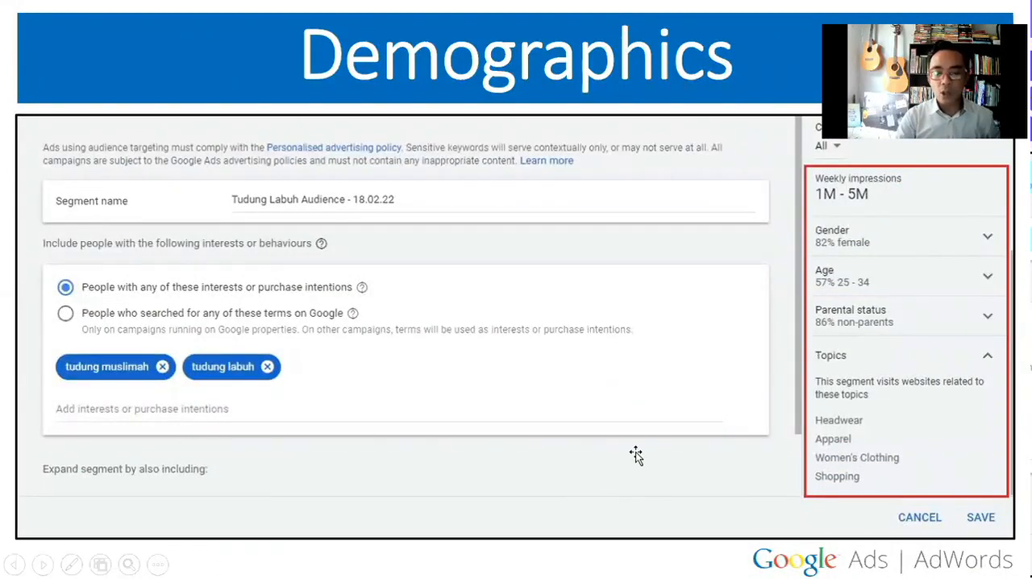
{"action": "key", "text": "Escape"}
{"action": "key", "text": "alt+Tab"}
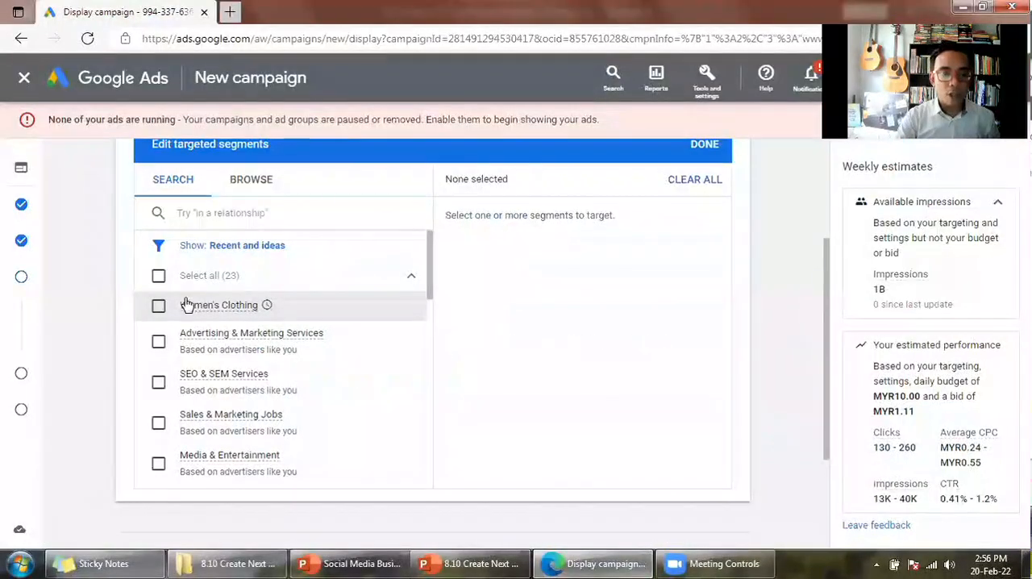
- Target the Women's Clothing in-market segment and the Single and In a relationship segments under Marital Status
{"action": "left_click", "coordinate": [336, 320]}
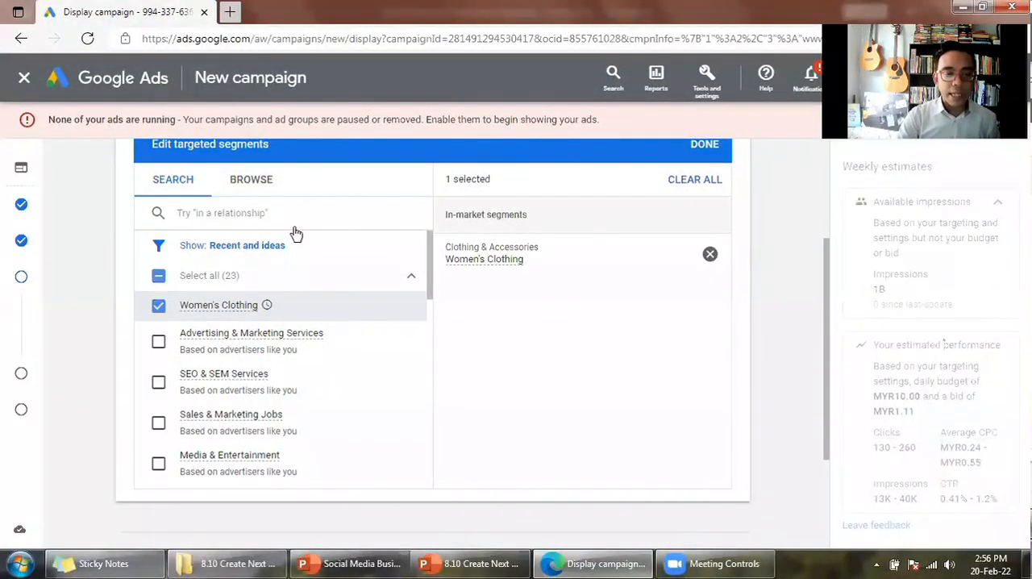
{"action": "left_click", "coordinate": [256, 192]}
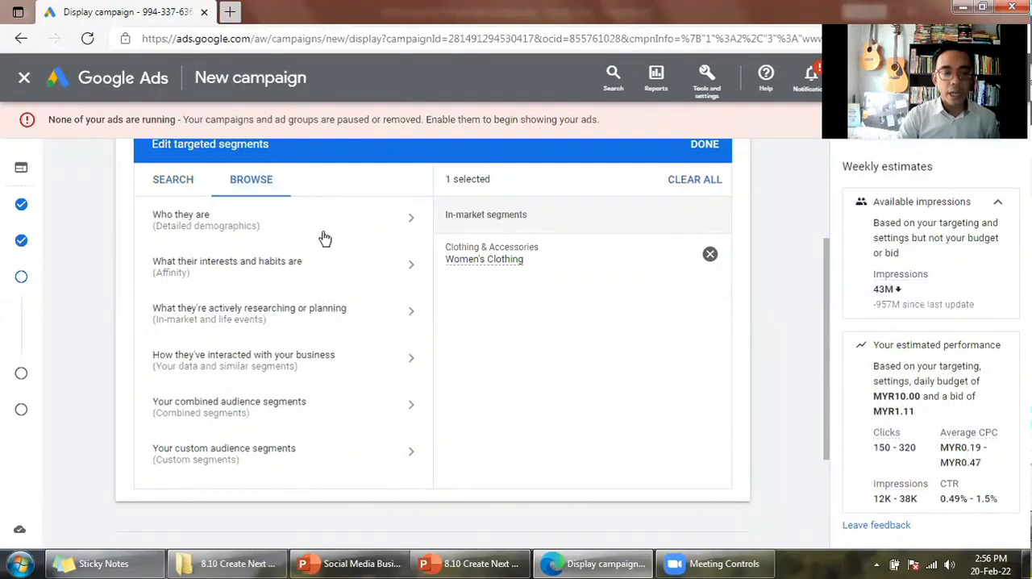
{"action": "left_click", "coordinate": [230, 237]}
{"action": "left_click", "coordinate": [228, 278]}
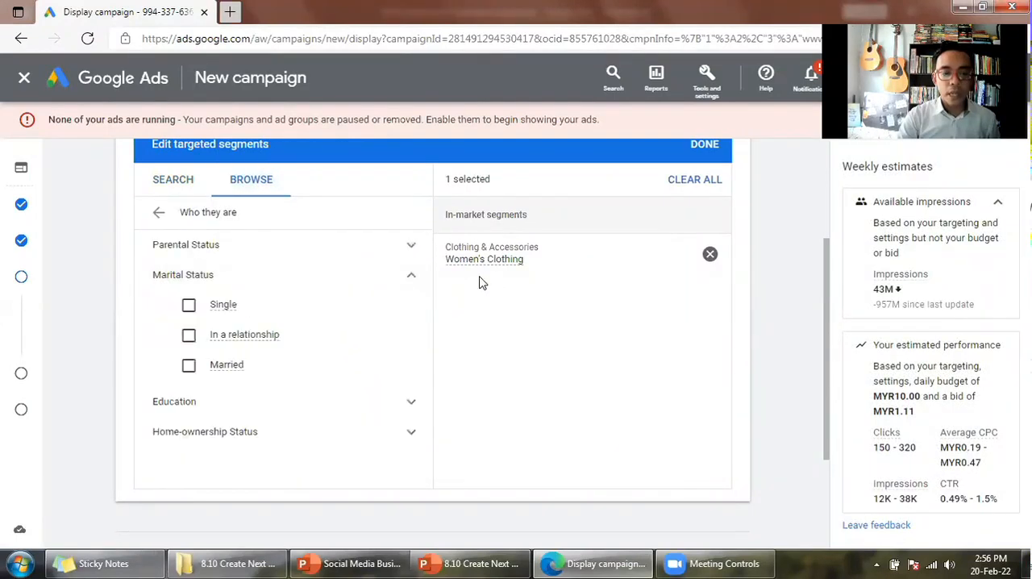
{"action": "left_click", "coordinate": [214, 313]}
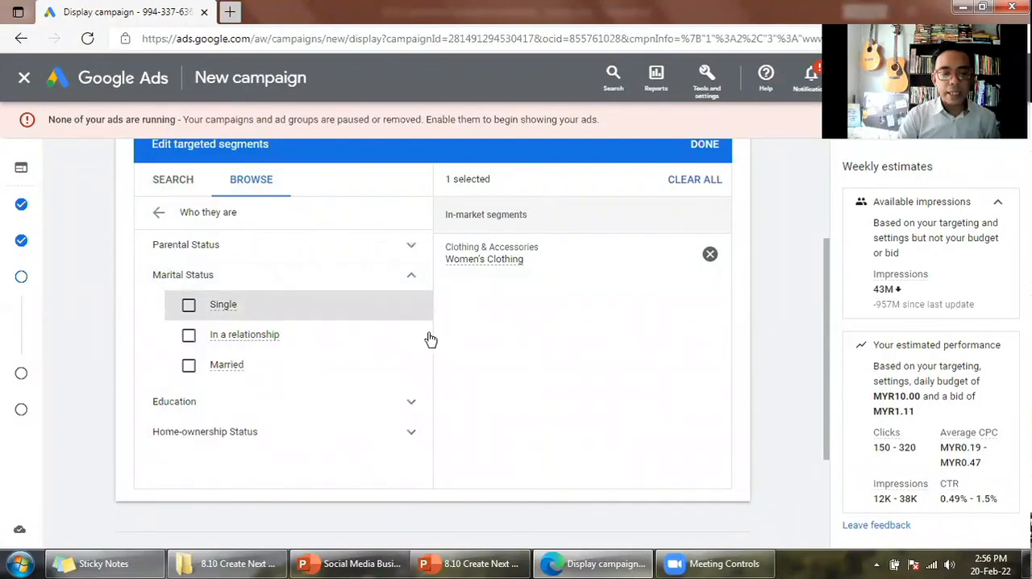
{"action": "left_click", "coordinate": [161, 215]}
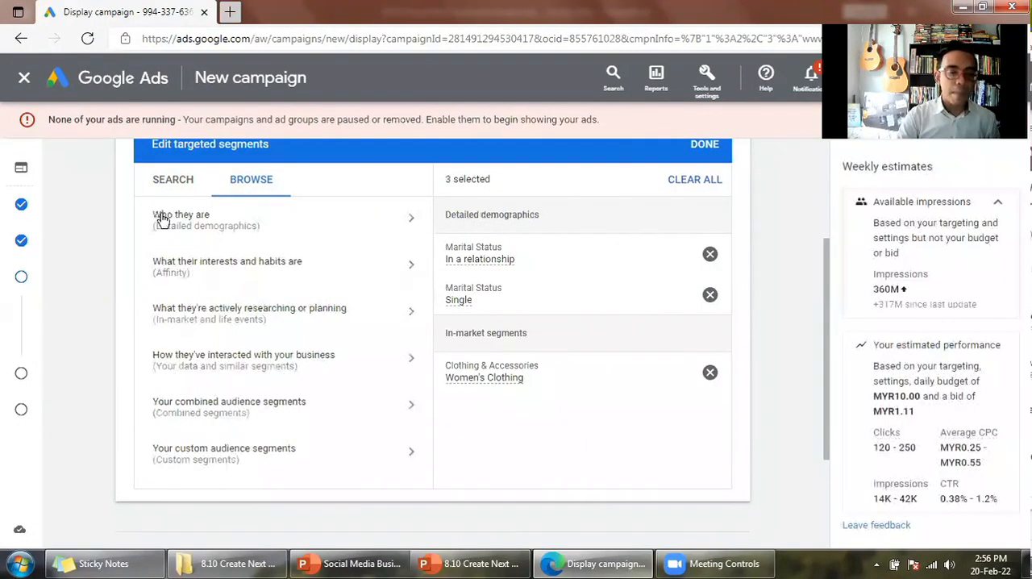
- Try adding the Fashionistas affinity segment from Lifestyles & Hobbies, and deselect it again
{"action": "left_click", "coordinate": [316, 278]}
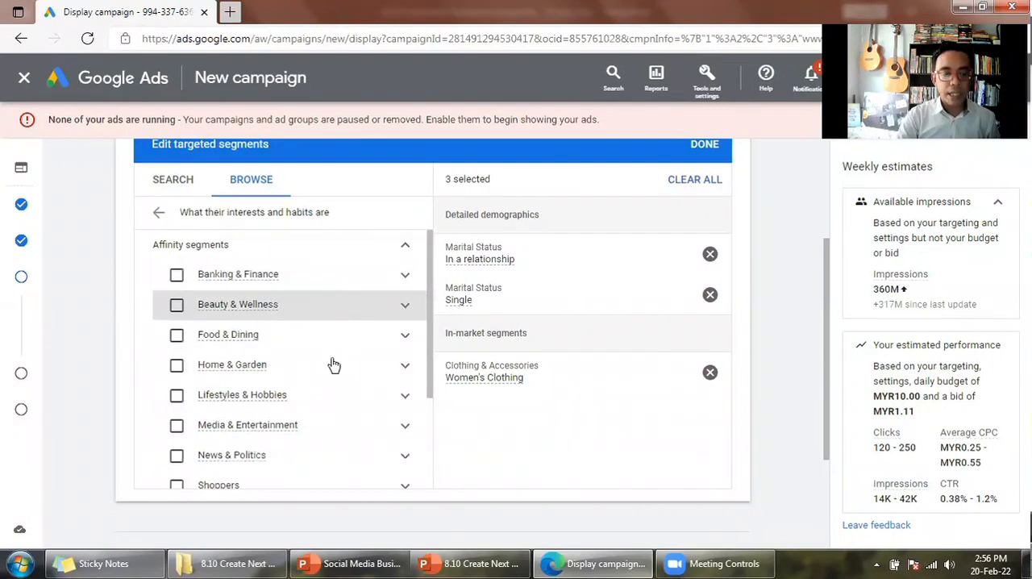
{"action": "scroll", "coordinate": [334, 366], "scroll_direction": "down", "scroll_amount": 1}
{"action": "left_click", "coordinate": [405, 358]}
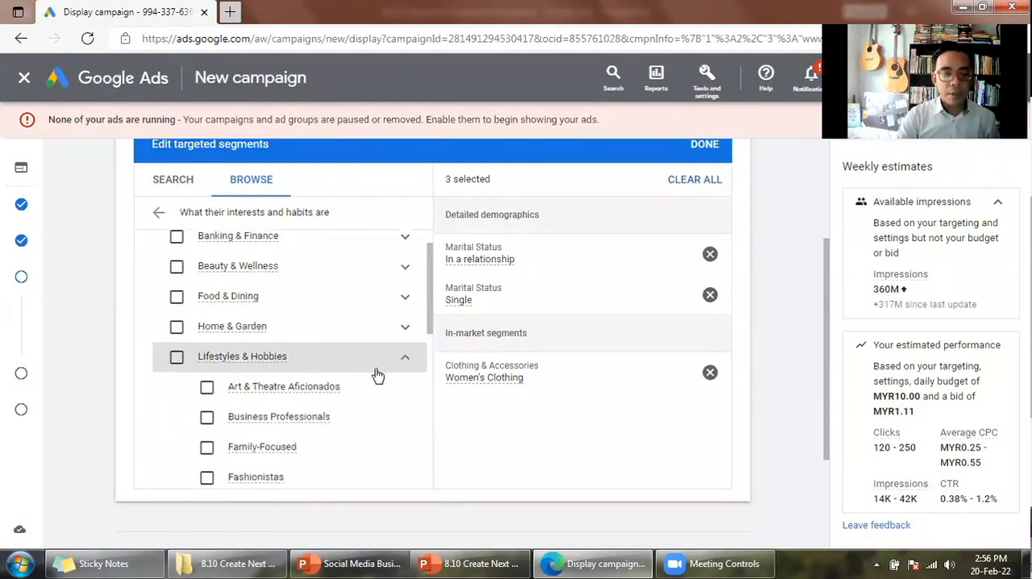
{"action": "scroll", "coordinate": [378, 376], "scroll_direction": "down", "scroll_amount": 2}
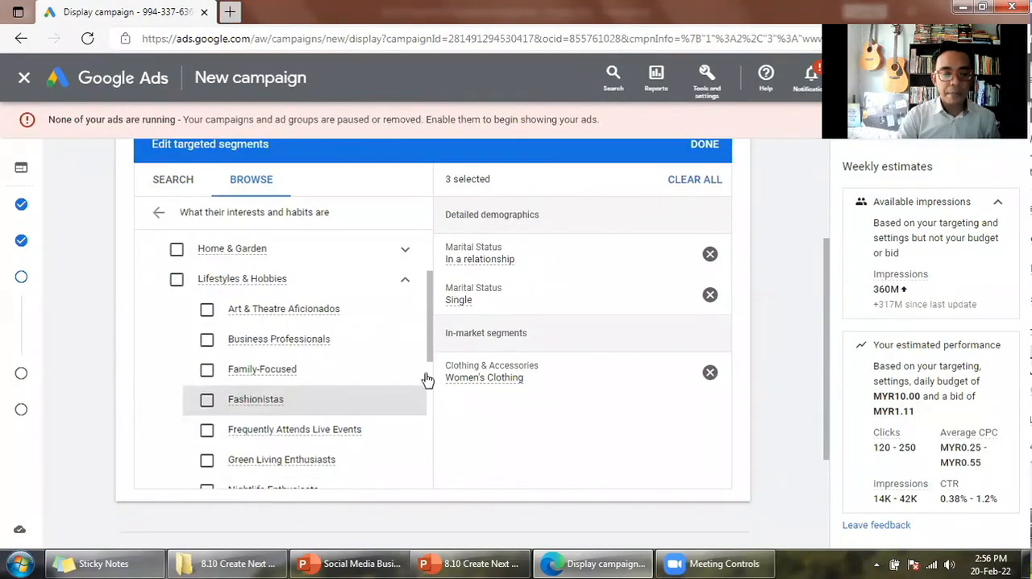
{"action": "left_click", "coordinate": [206, 402]}
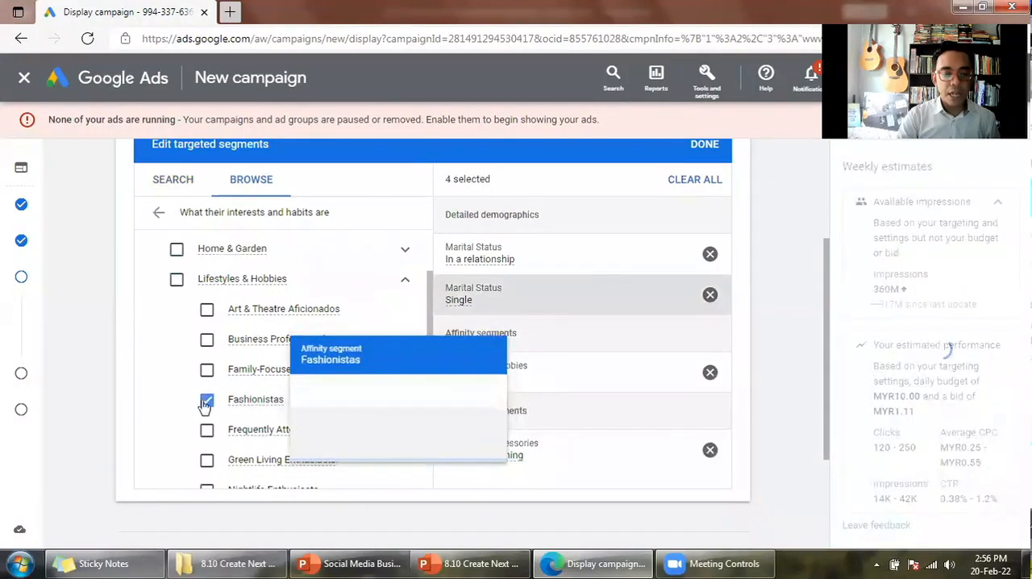
{"action": "left_click", "coordinate": [207, 401]}
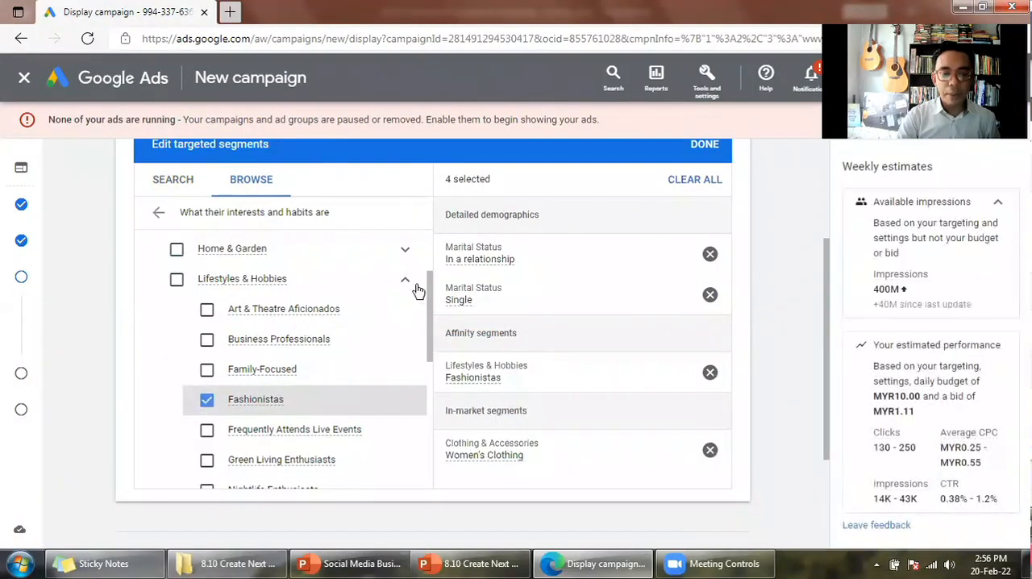
{"action": "left_click", "coordinate": [404, 282]}
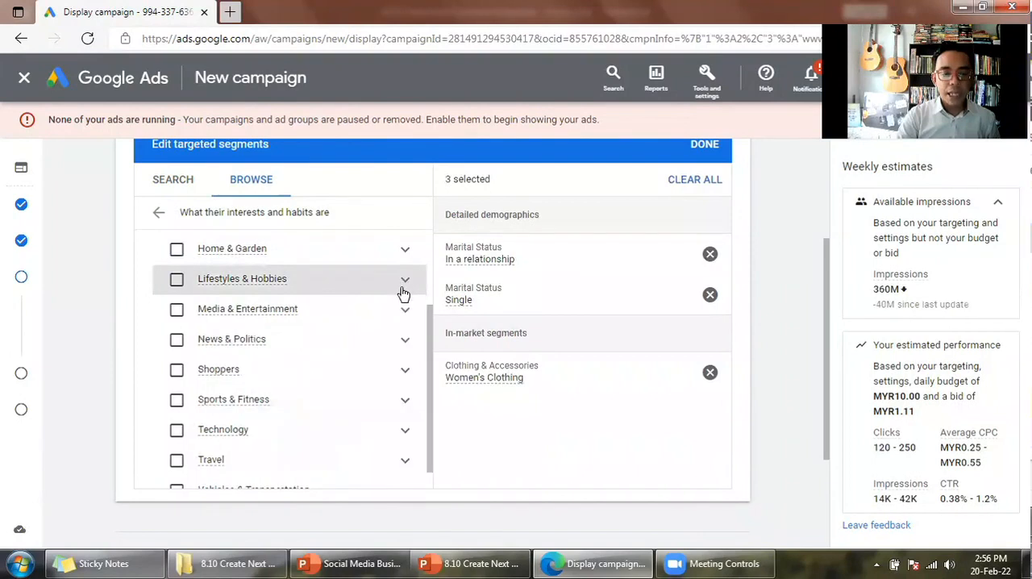
- Examine the affinity segments offered under Shoppers without selecting any of them
{"action": "scroll", "coordinate": [404, 323], "scroll_direction": "down", "scroll_amount": 1}
{"action": "left_click", "coordinate": [405, 359]}
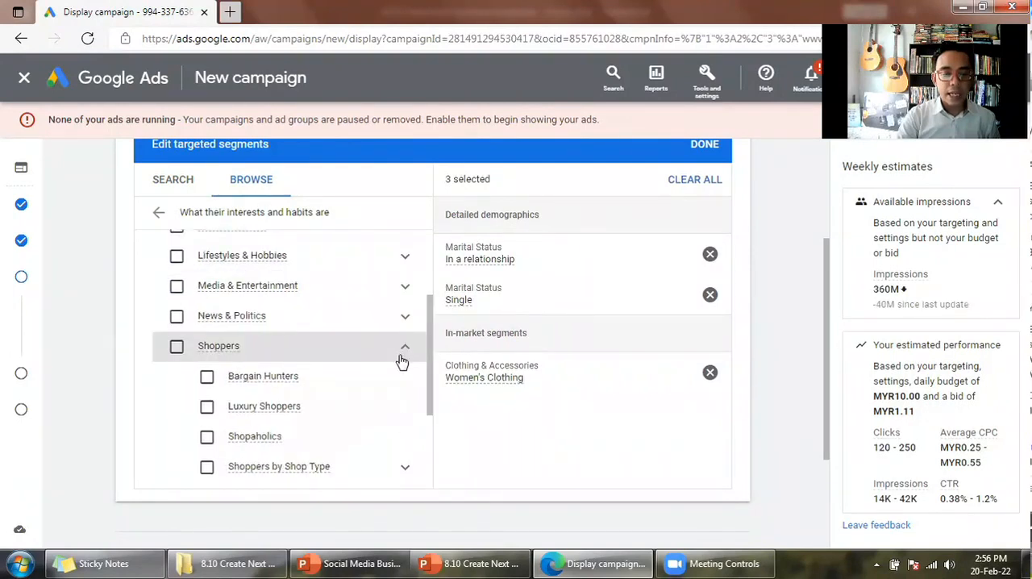
{"action": "scroll", "coordinate": [398, 358], "scroll_direction": "down", "scroll_amount": 1}
{"action": "scroll", "coordinate": [379, 351], "scroll_direction": "down", "scroll_amount": 1}
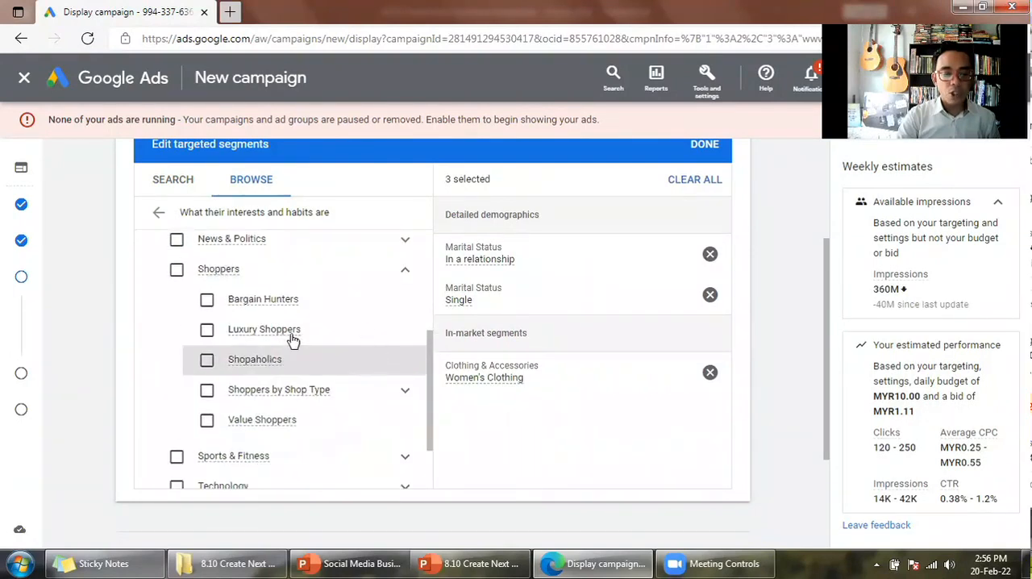
{"action": "scroll", "coordinate": [367, 336], "scroll_direction": "up", "scroll_amount": 1}
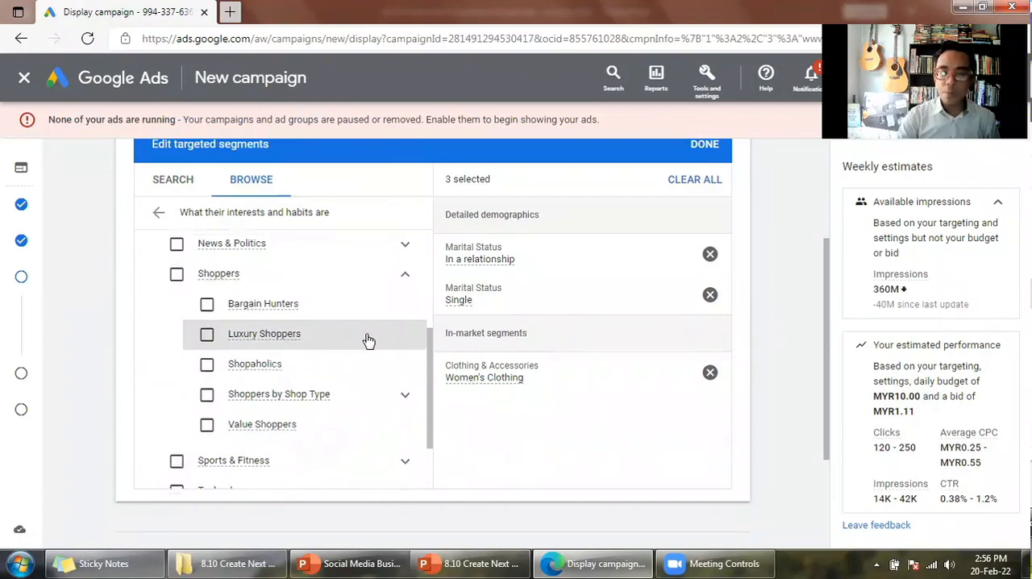
{"action": "scroll", "coordinate": [368, 339], "scroll_direction": "up", "scroll_amount": 1}
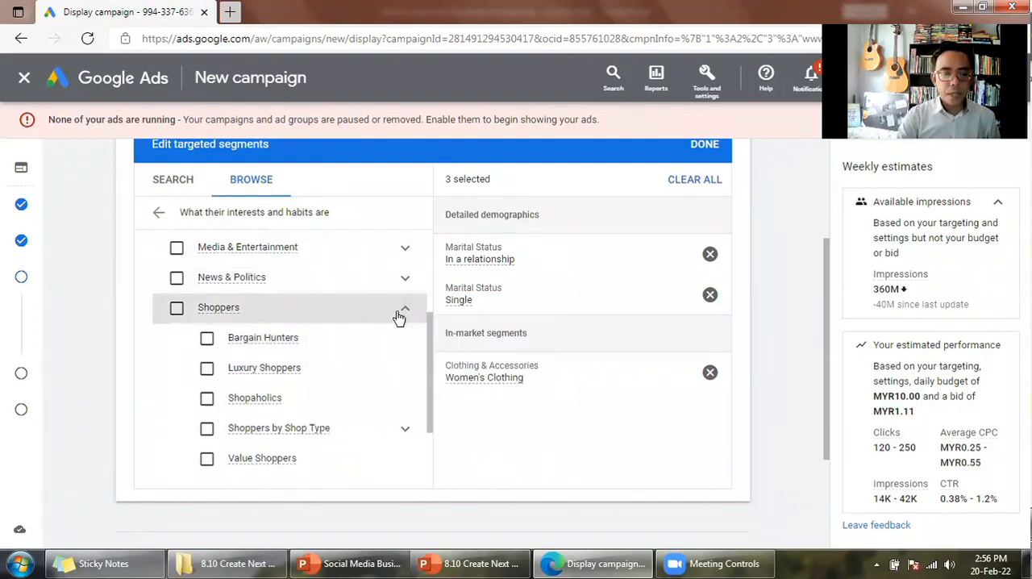
{"action": "left_click", "coordinate": [397, 318]}
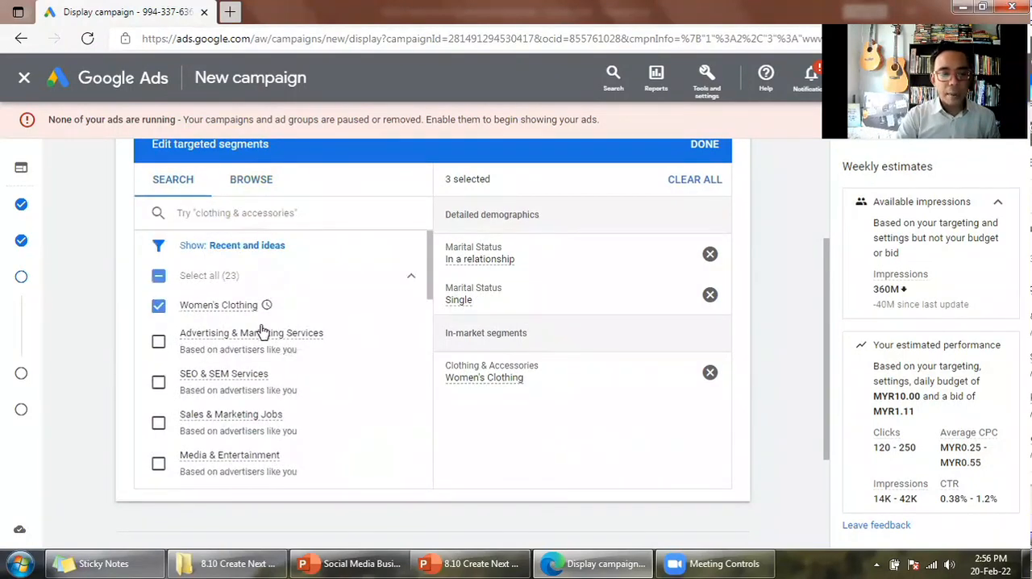
- Add the Clothing & Accessories in-market segment from the recent and suggested segments
{"action": "scroll", "coordinate": [262, 333], "scroll_direction": "down", "scroll_amount": 2}
{"action": "scroll", "coordinate": [274, 333], "scroll_direction": "down", "scroll_amount": 2}
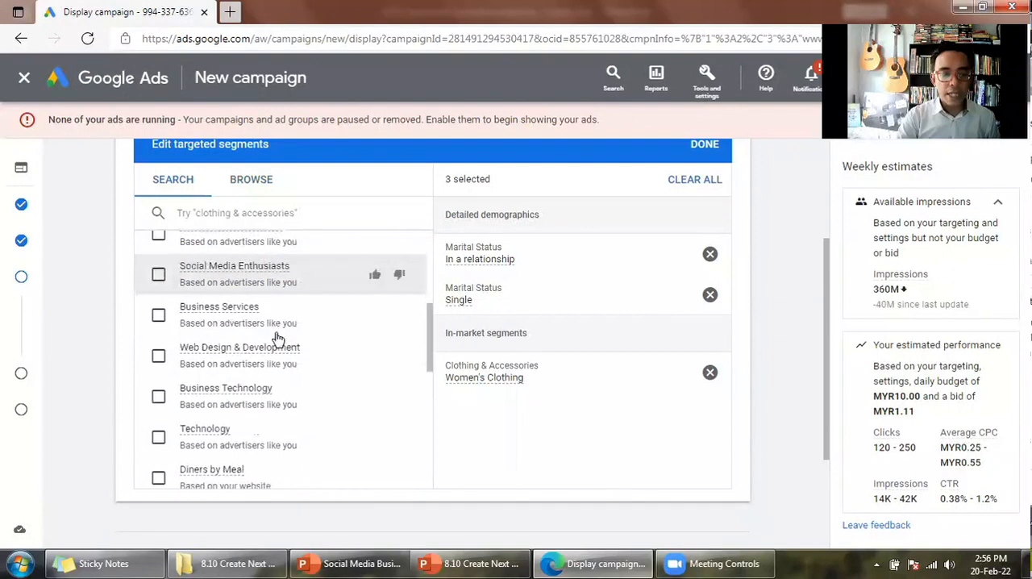
{"action": "scroll", "coordinate": [278, 335], "scroll_direction": "down", "scroll_amount": 1}
{"action": "scroll", "coordinate": [286, 330], "scroll_direction": "down", "scroll_amount": 1}
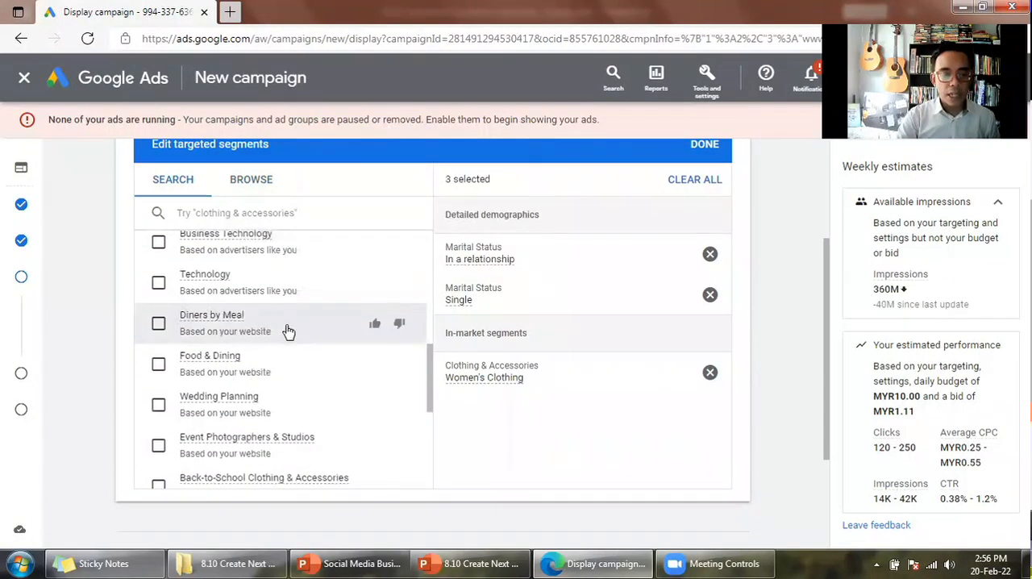
{"action": "scroll", "coordinate": [289, 331], "scroll_direction": "down", "scroll_amount": 1}
{"action": "scroll", "coordinate": [292, 333], "scroll_direction": "down", "scroll_amount": 1}
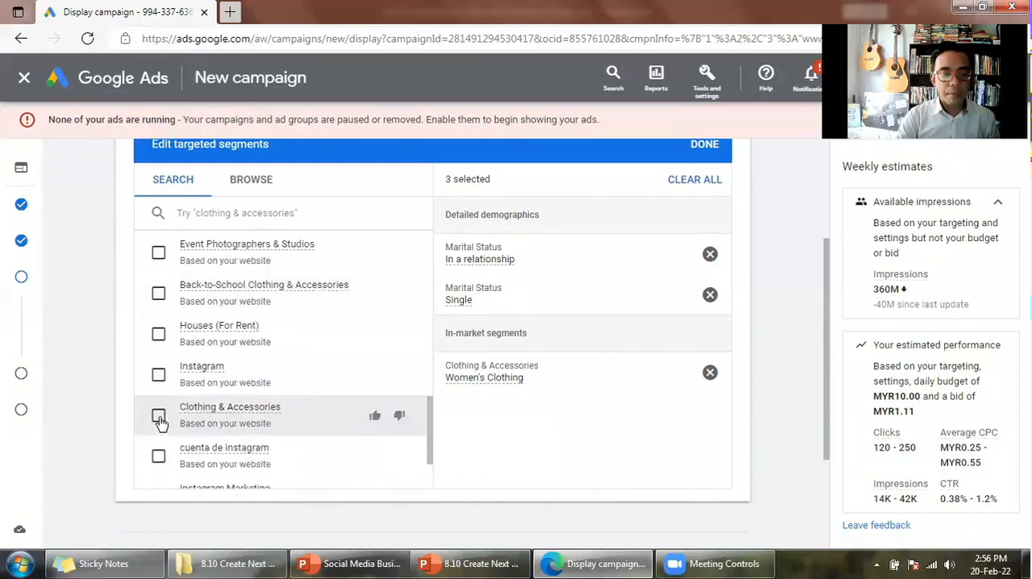
{"action": "left_click", "coordinate": [351, 395]}
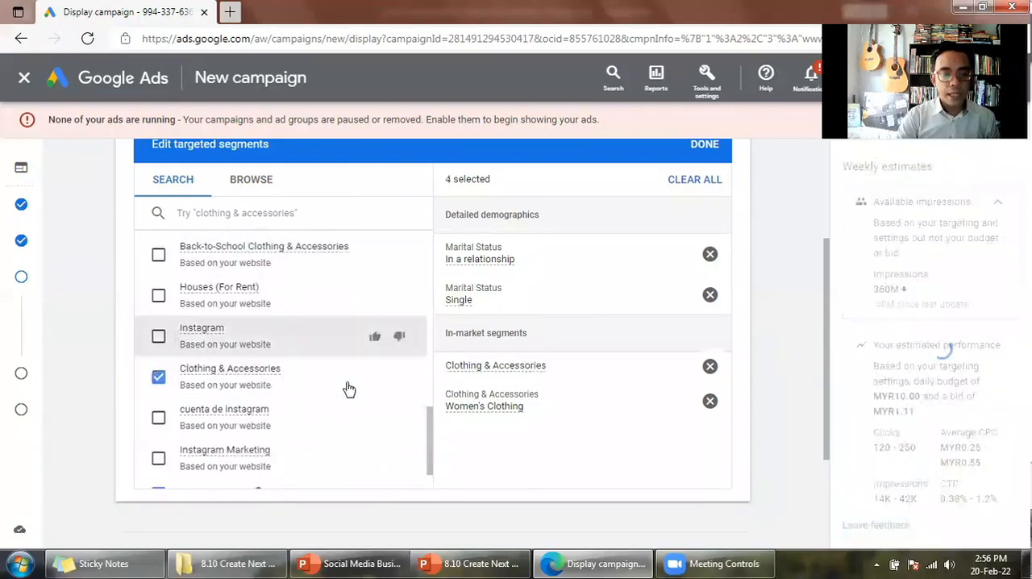
- Look over the remaining suggestions and the selected segments, and collapse the Audience Segments section
{"action": "scroll", "coordinate": [348, 390], "scroll_direction": "down", "scroll_amount": 1}
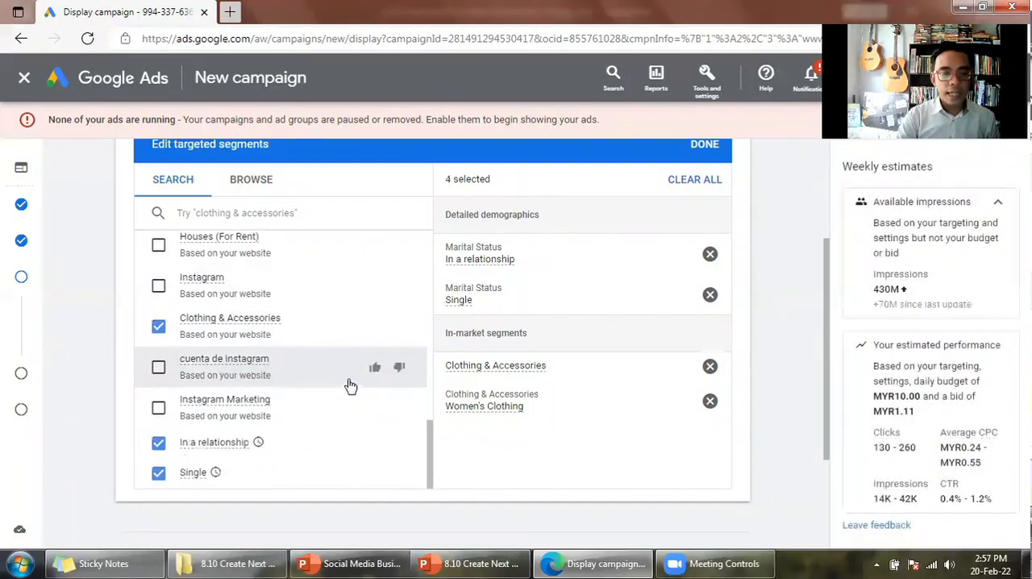
{"action": "scroll", "coordinate": [351, 388], "scroll_direction": "up", "scroll_amount": 5}
{"action": "scroll", "coordinate": [368, 362], "scroll_direction": "up", "scroll_amount": 2}
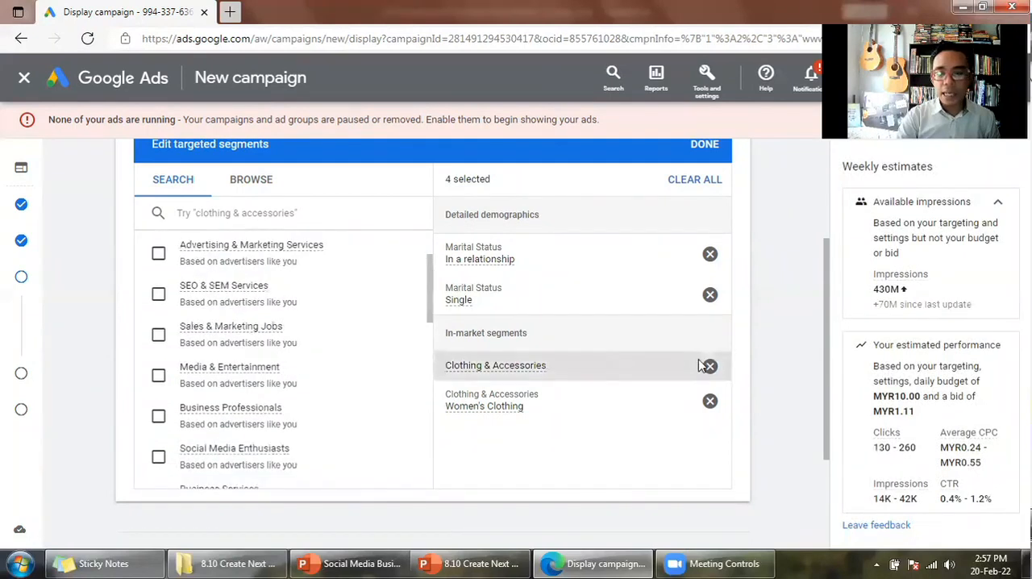
{"action": "scroll", "coordinate": [738, 231], "scroll_direction": "up", "scroll_amount": 2}
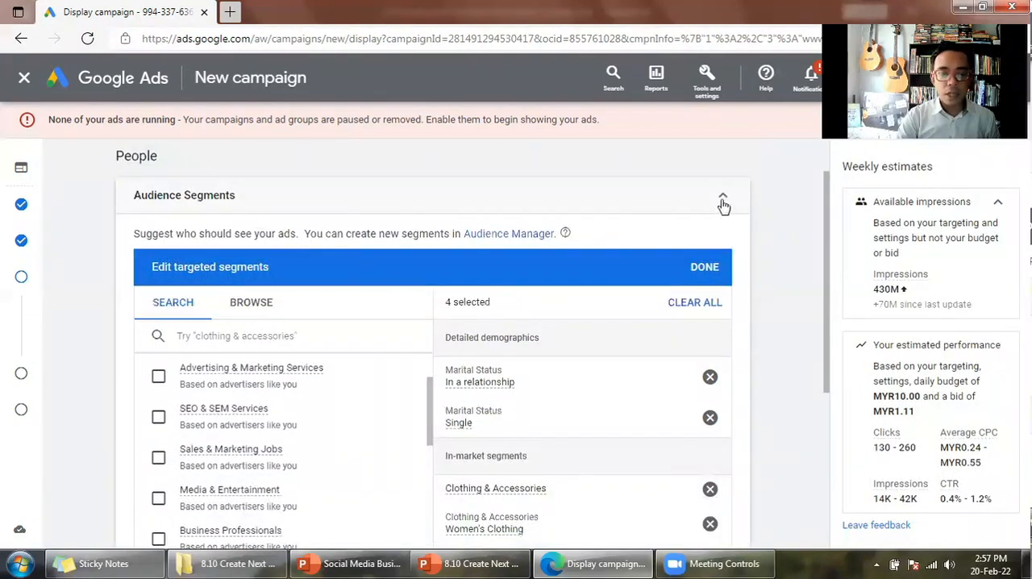
{"action": "left_click", "coordinate": [723, 201]}
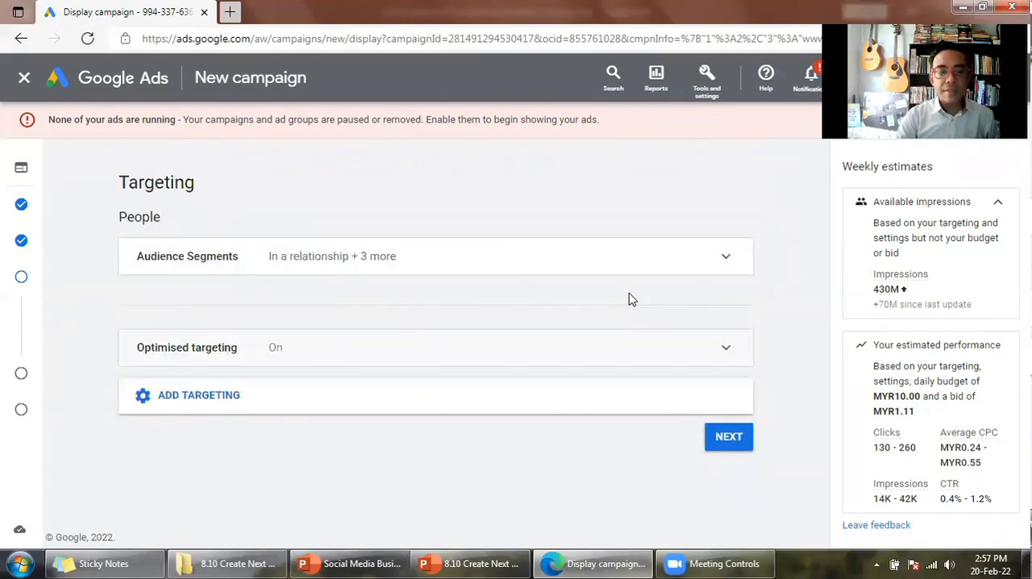
- Review the Optimised targeting explanation, leave the option enabled, and collapse the section
{"action": "left_click", "coordinate": [238, 348]}
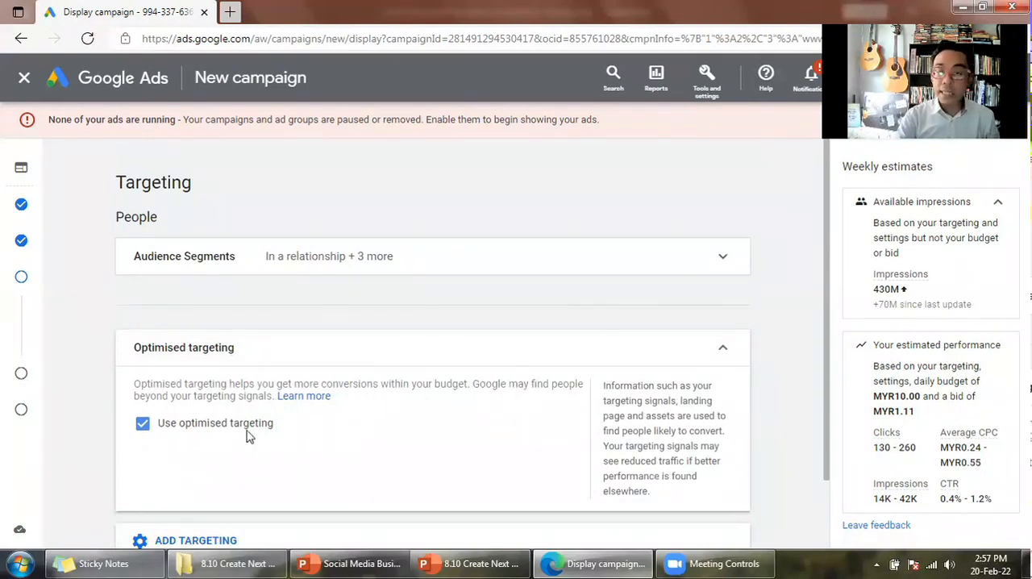
{"action": "scroll", "coordinate": [701, 276], "scroll_direction": "down", "scroll_amount": 1}
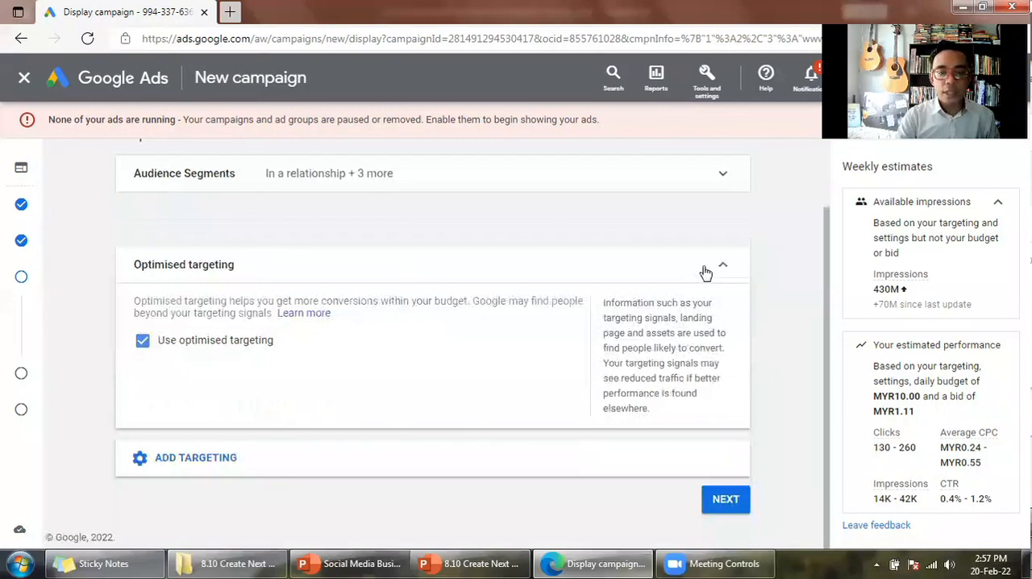
{"action": "left_click", "coordinate": [706, 273]}
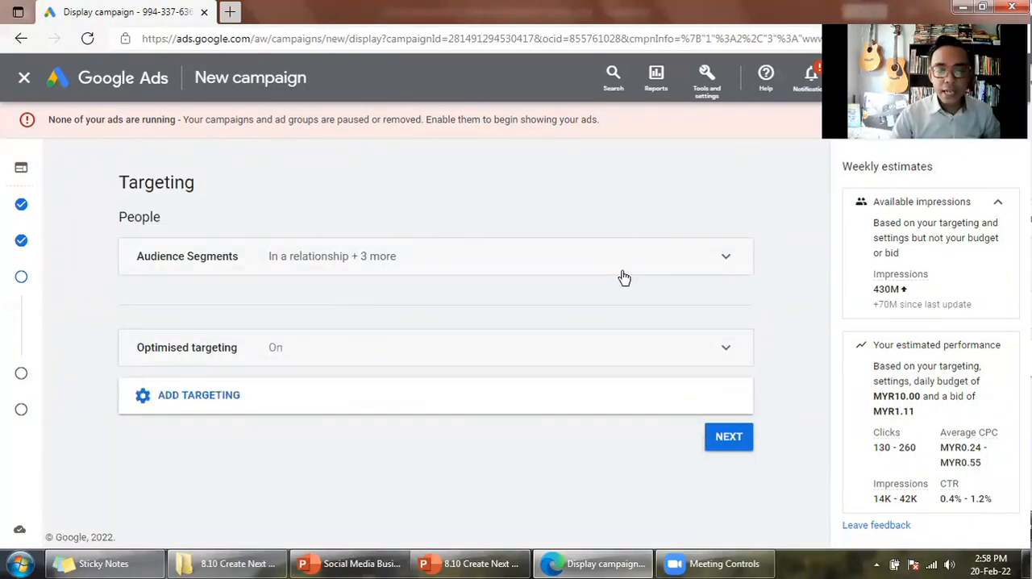
- Add Demographics to the campaign targeting and look over its gender, age, parental status and household income options
{"action": "left_click", "coordinate": [179, 400]}
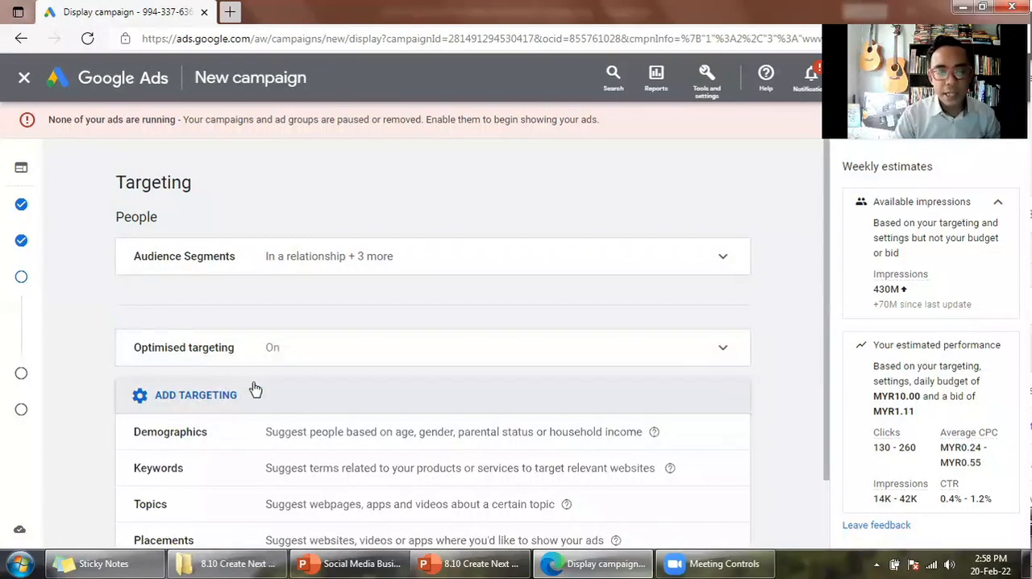
{"action": "scroll", "coordinate": [700, 367], "scroll_direction": "down", "scroll_amount": 1}
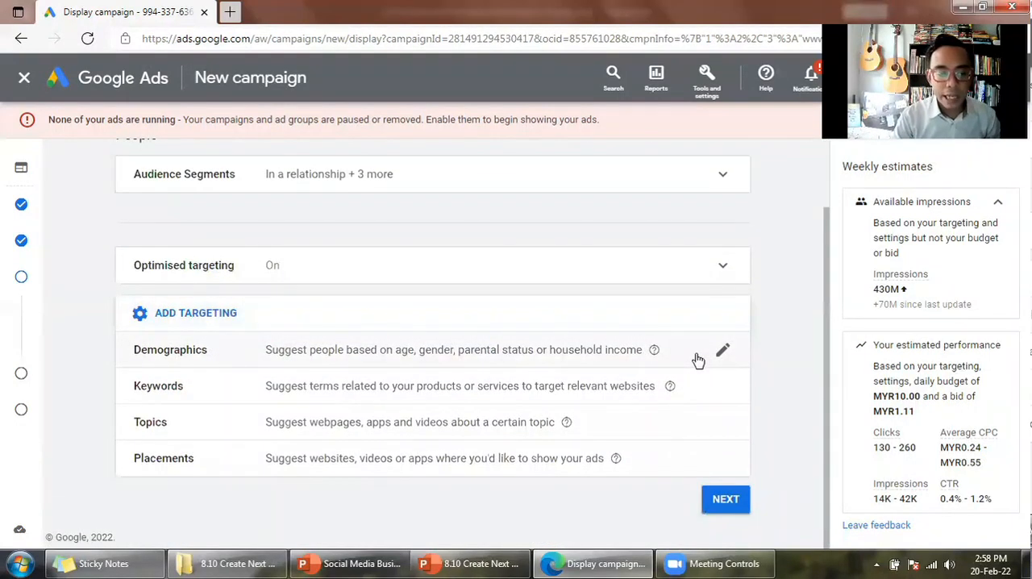
{"action": "left_click", "coordinate": [691, 362]}
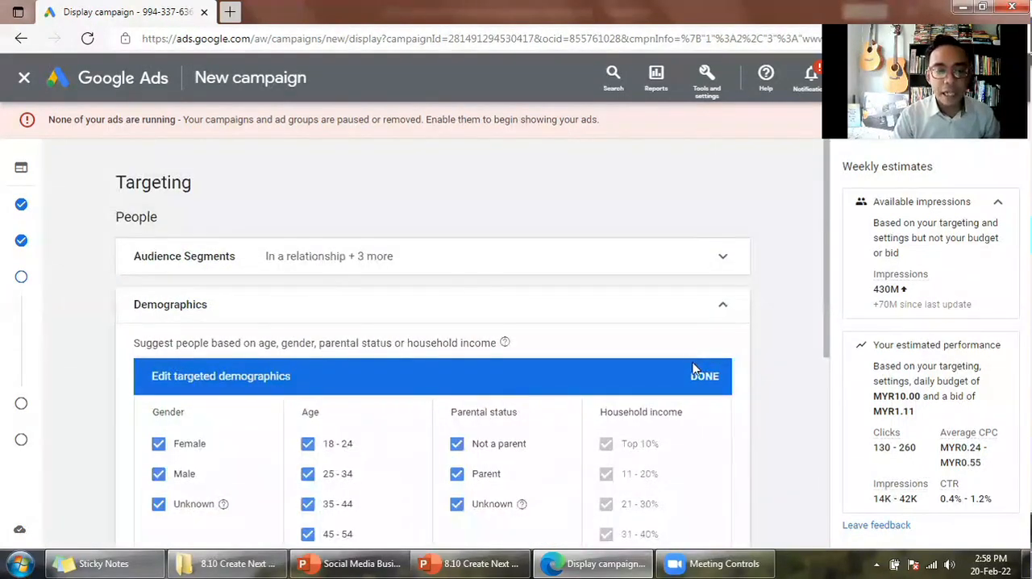
{"action": "scroll", "coordinate": [725, 364], "scroll_direction": "down", "scroll_amount": 1}
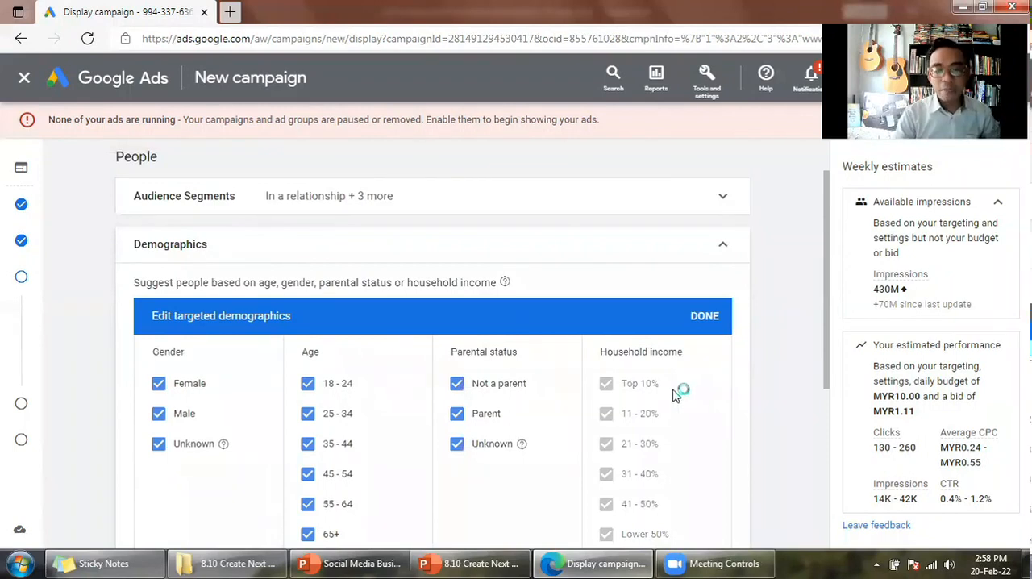
{"action": "scroll", "coordinate": [682, 394], "scroll_direction": "down", "scroll_amount": 2}
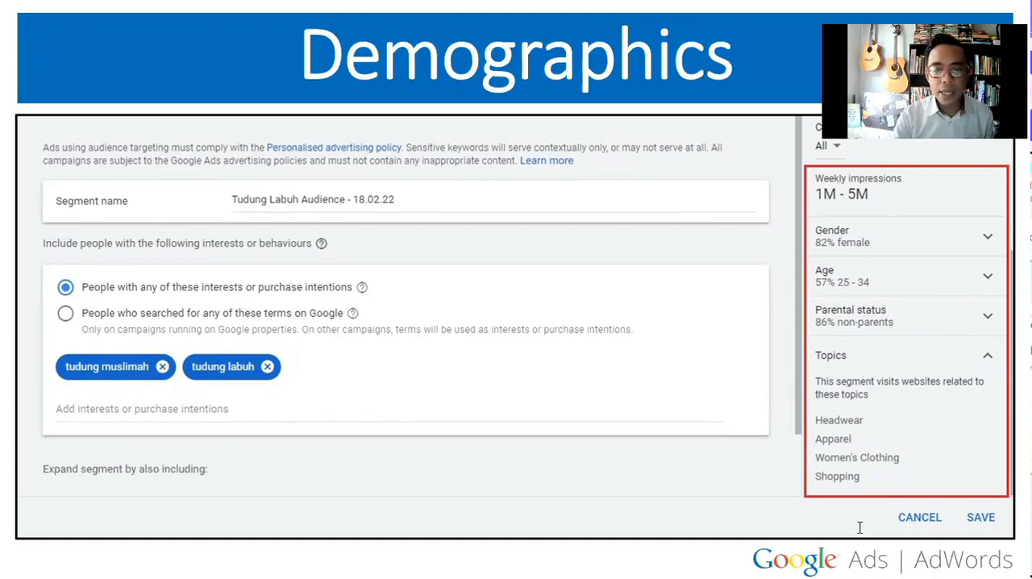
- Compare the demographic options in Google Ads with the gender shown on the Demographics slide in PowerPoint
{"action": "key", "text": "Escape"}
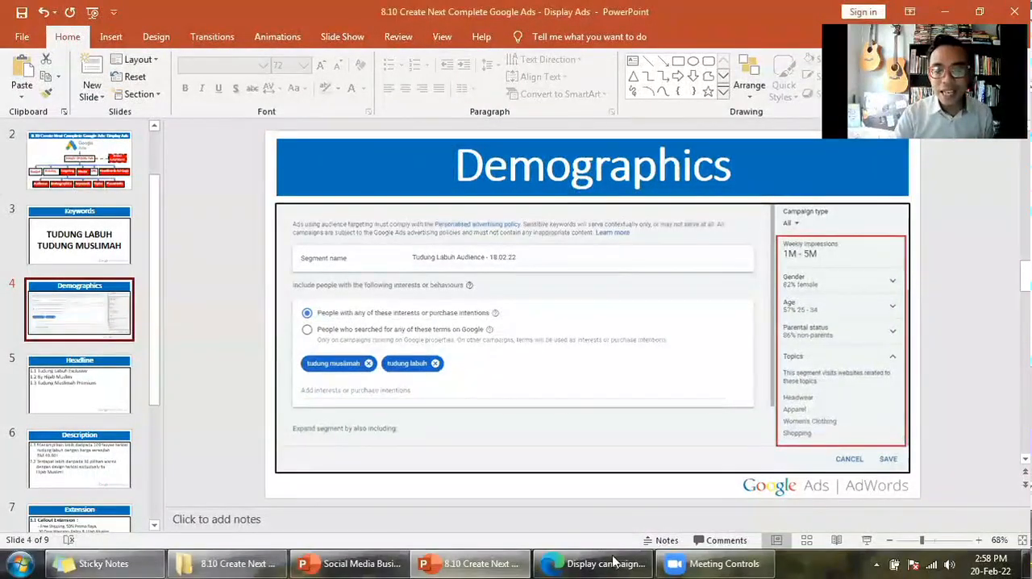
{"action": "left_click", "coordinate": [613, 562]}
{"action": "scroll", "coordinate": [256, 339], "scroll_direction": "up", "scroll_amount": 1}
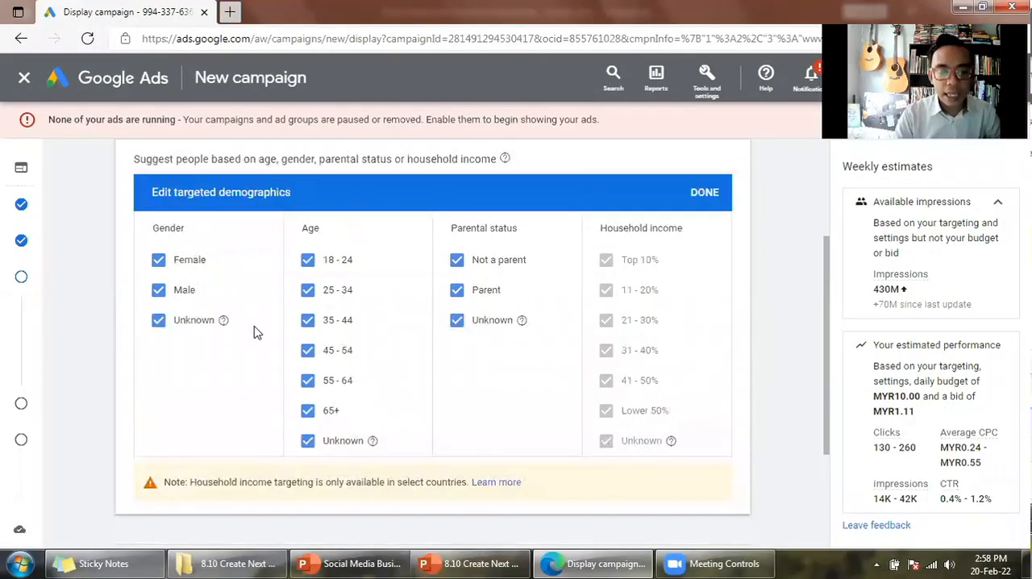
{"action": "left_click", "coordinate": [457, 563]}
{"action": "key", "text": "shift+F5"}
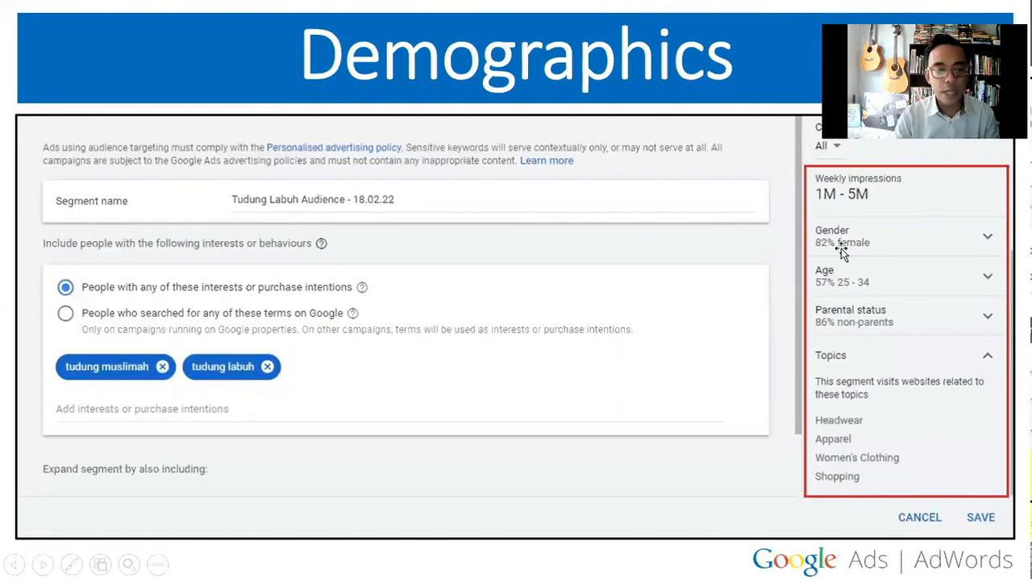
- Return to Google Ads and limit the gender targeting to Female by excluding Male and Unknown
{"action": "key", "text": "Escape"}
{"action": "key", "text": "alt+Tab"}
{"action": "left_click", "coordinate": [158, 290]}
{"action": "left_click", "coordinate": [158, 321]}
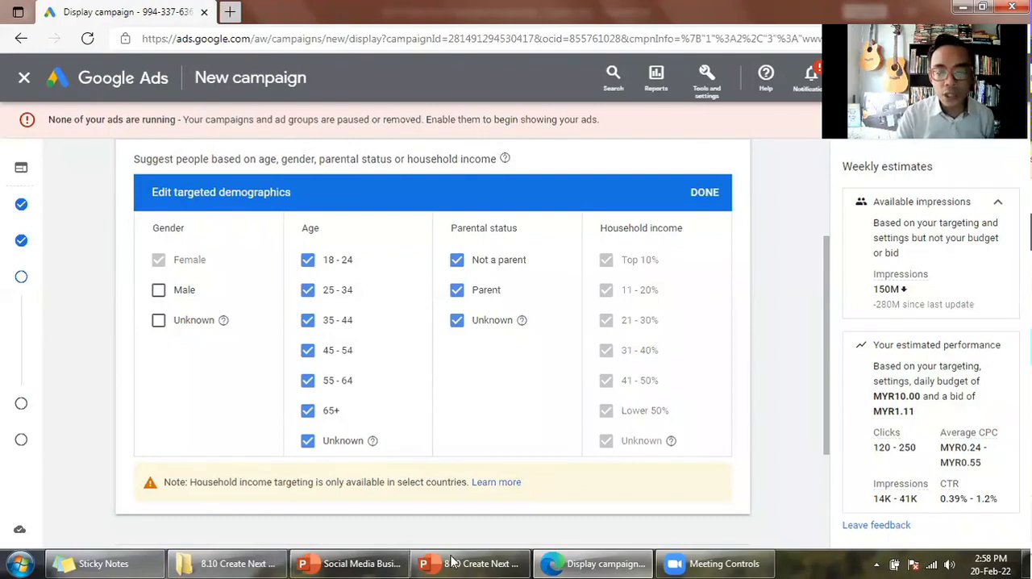
- Consult the age group on PowerPoint's Demographics slide and restrict the age targeting in Google Ads to 25 - 34 and 35 - 44
{"action": "left_click", "coordinate": [476, 564]}
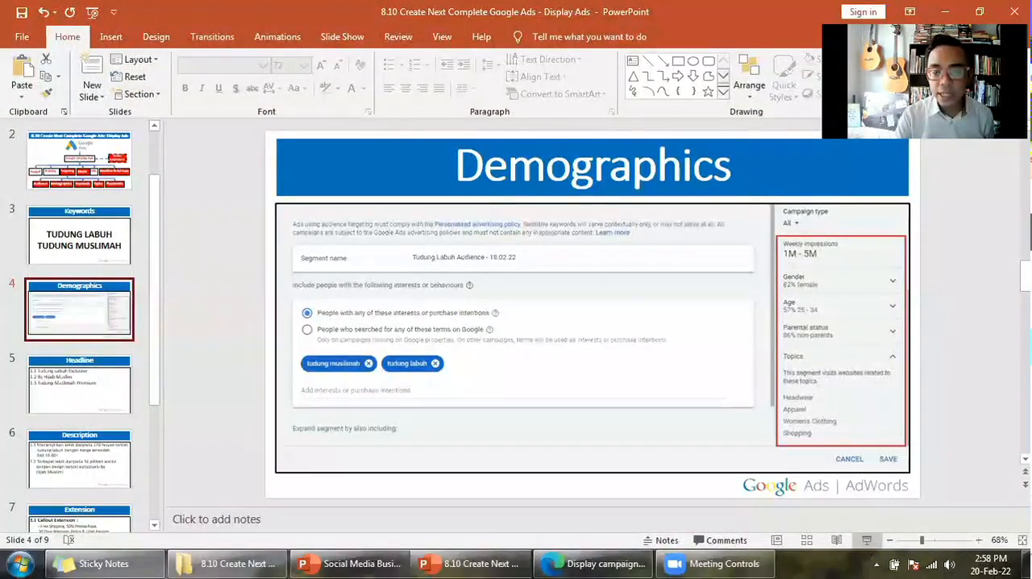
{"action": "left_click", "coordinate": [866, 540]}
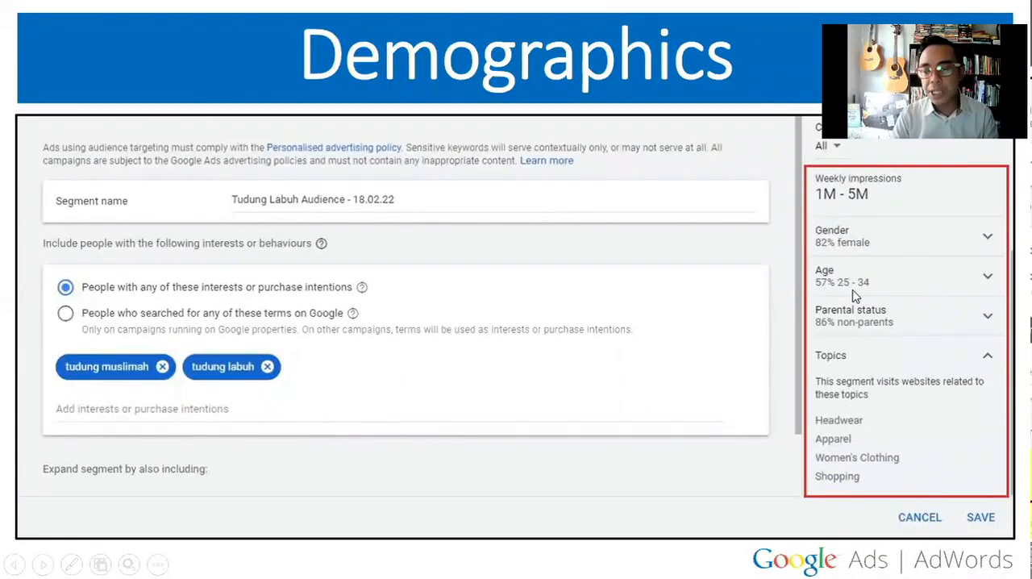
{"action": "key", "text": "Escape"}
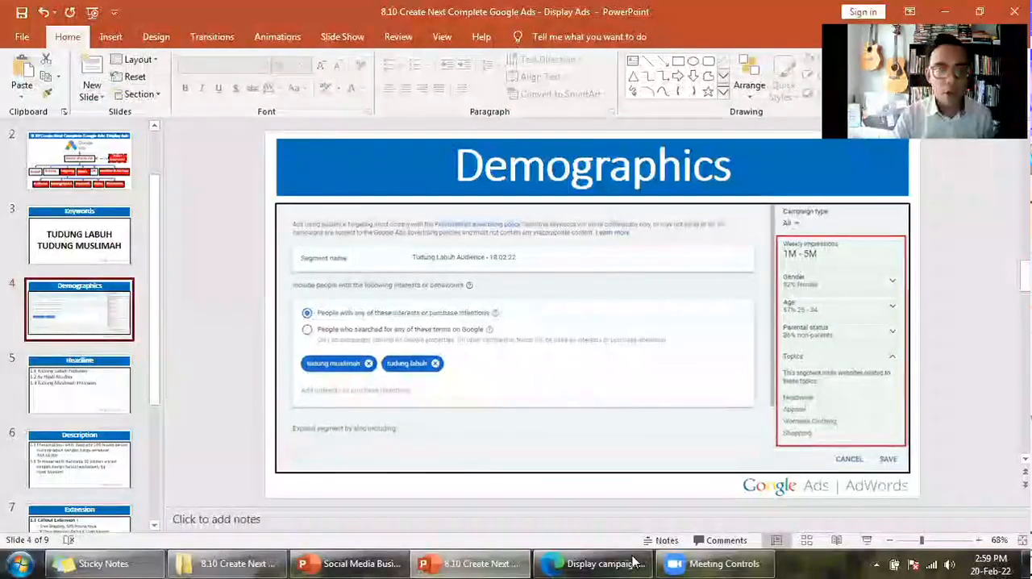
{"action": "key", "text": "alt+Tab"}
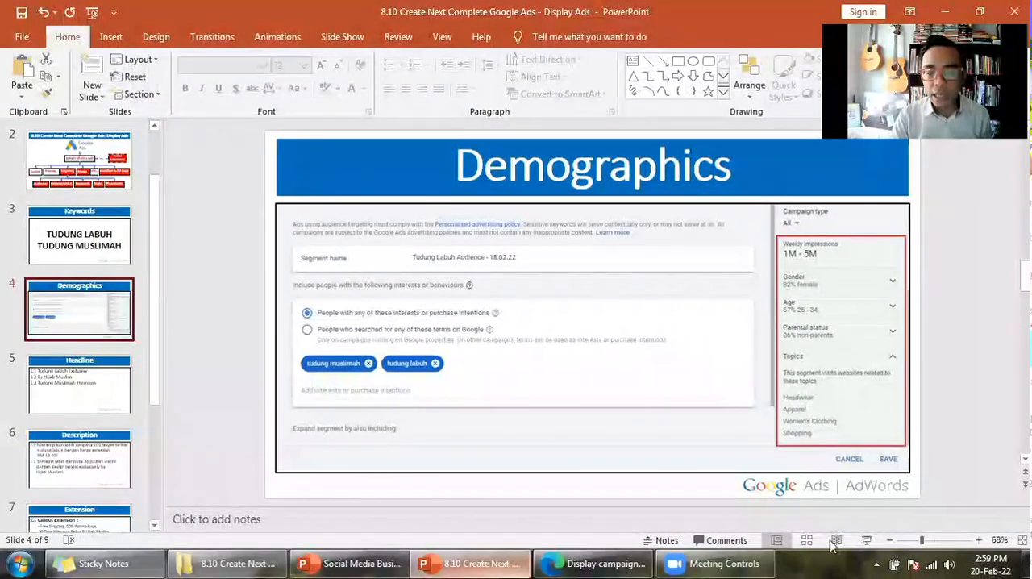
- Check the parental status on the Demographics slide in PowerPoint and return to the campaign in Google Ads
{"action": "left_click", "coordinate": [832, 541]}
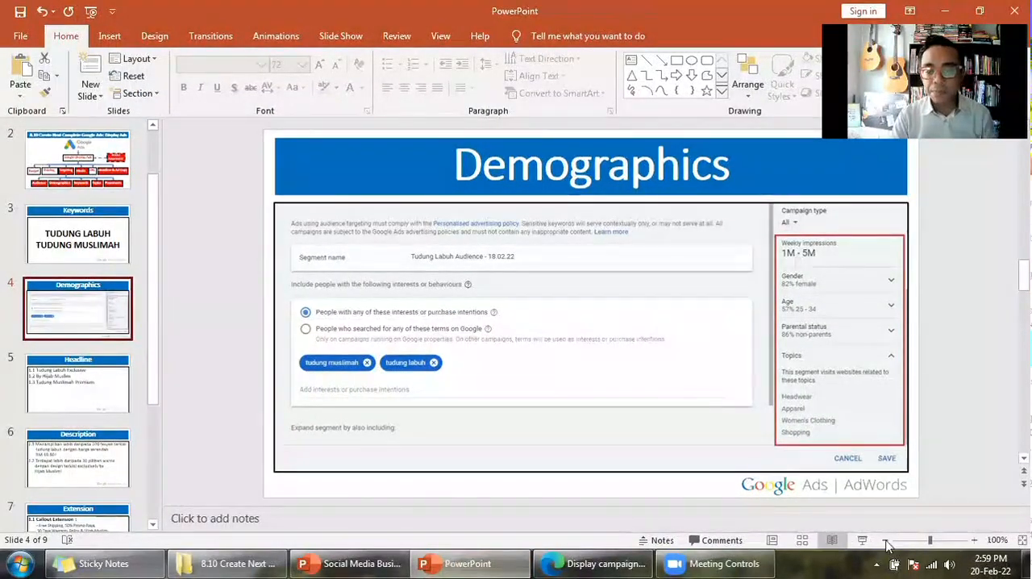
{"action": "key", "text": "Escape"}
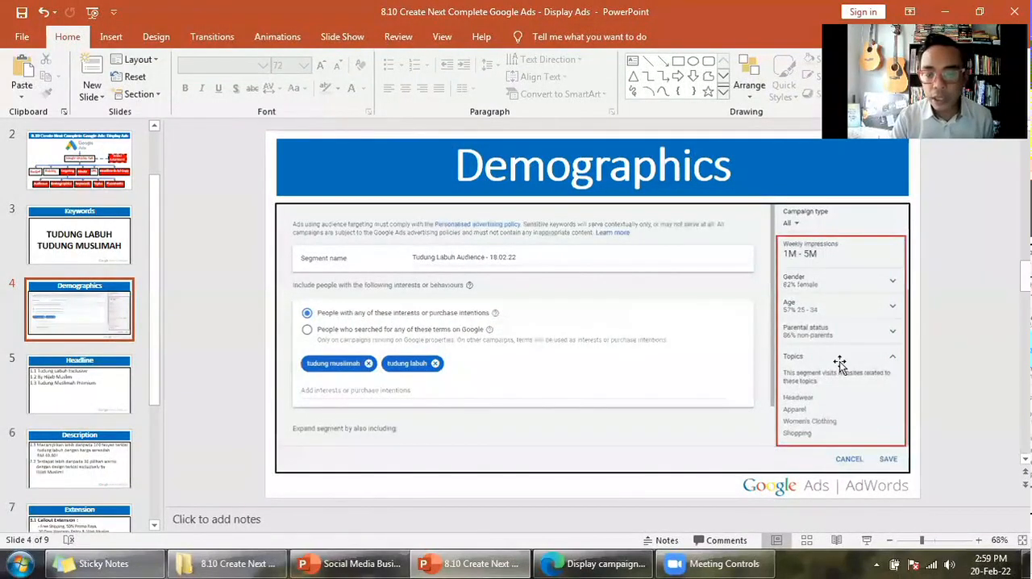
{"action": "left_click", "coordinate": [867, 540]}
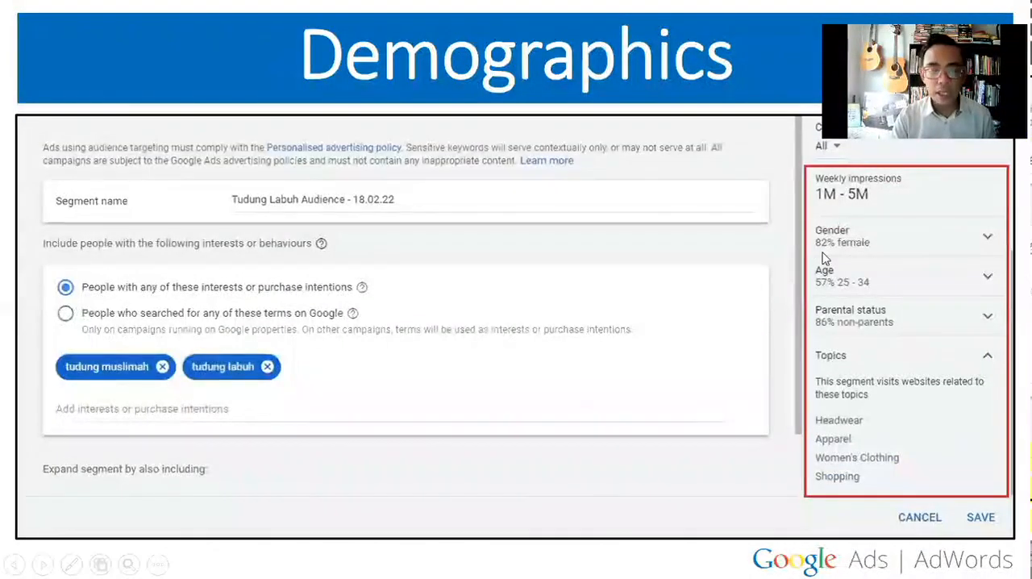
{"action": "key", "text": "Escape"}
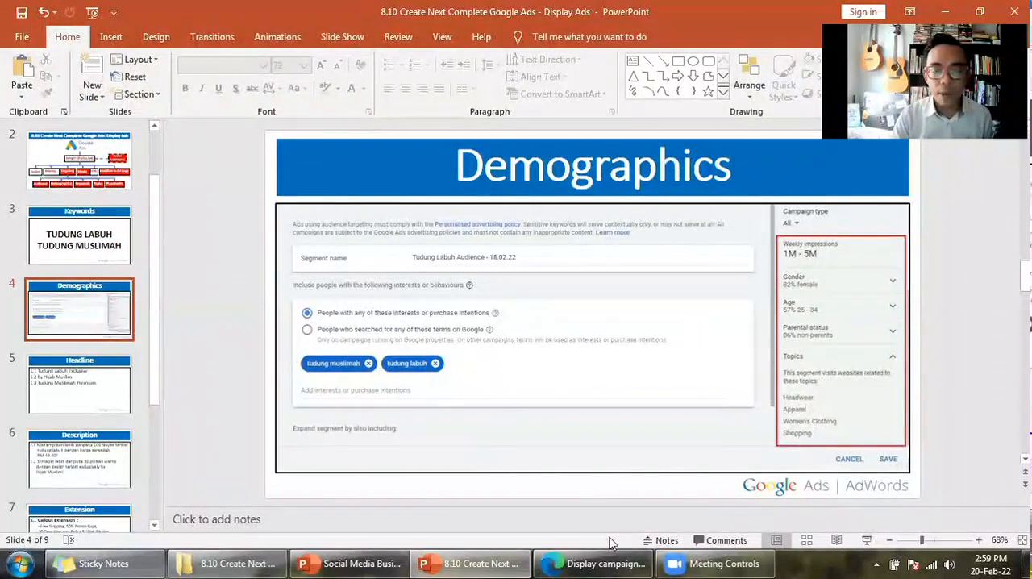
{"action": "key", "text": "alt+Tab"}
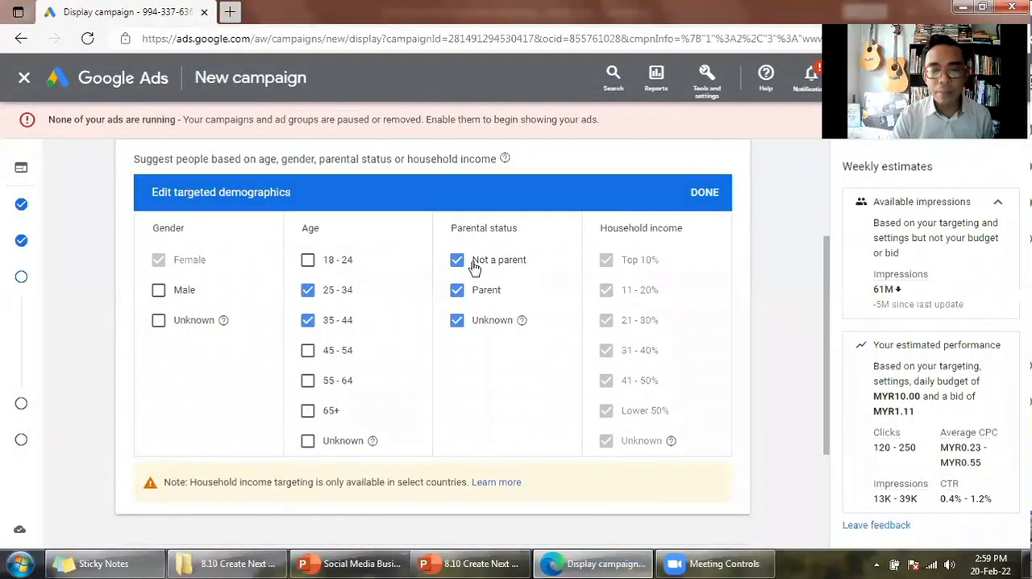
- Limit the parental status targeting to Not a parent and finish editing the targeted demographics
{"action": "left_click", "coordinate": [460, 294]}
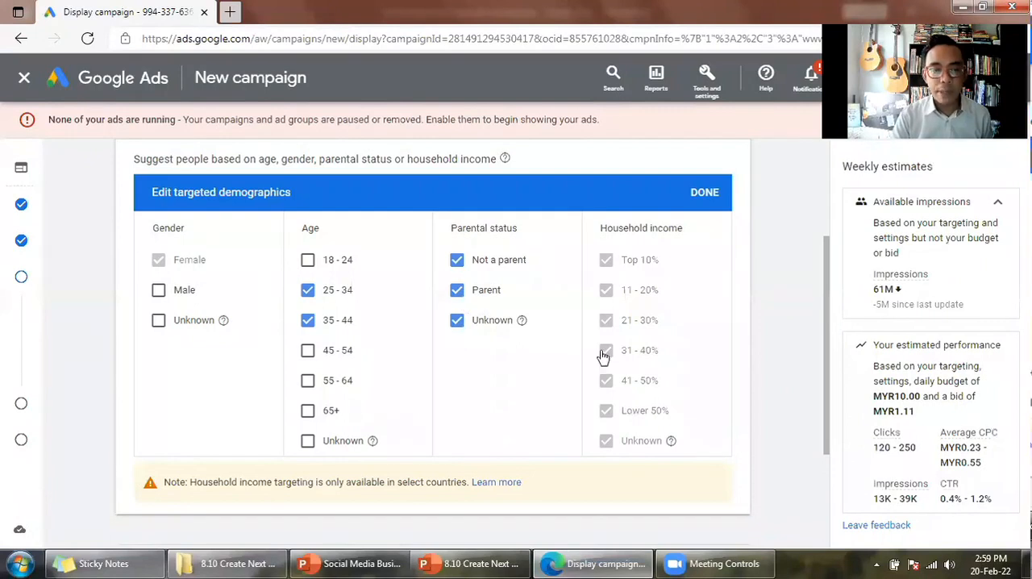
{"action": "left_click", "coordinate": [492, 321]}
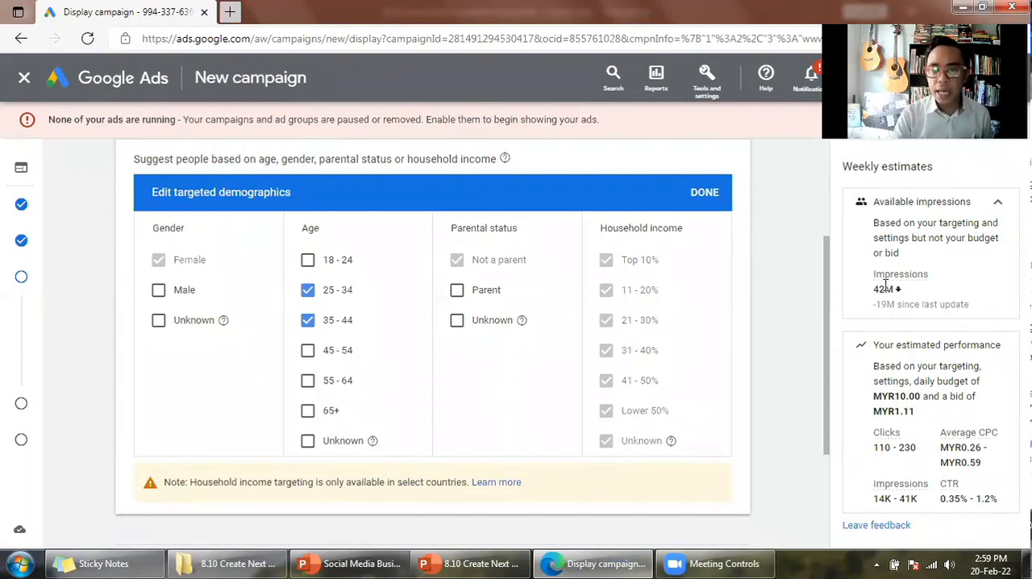
{"action": "left_click", "coordinate": [713, 205]}
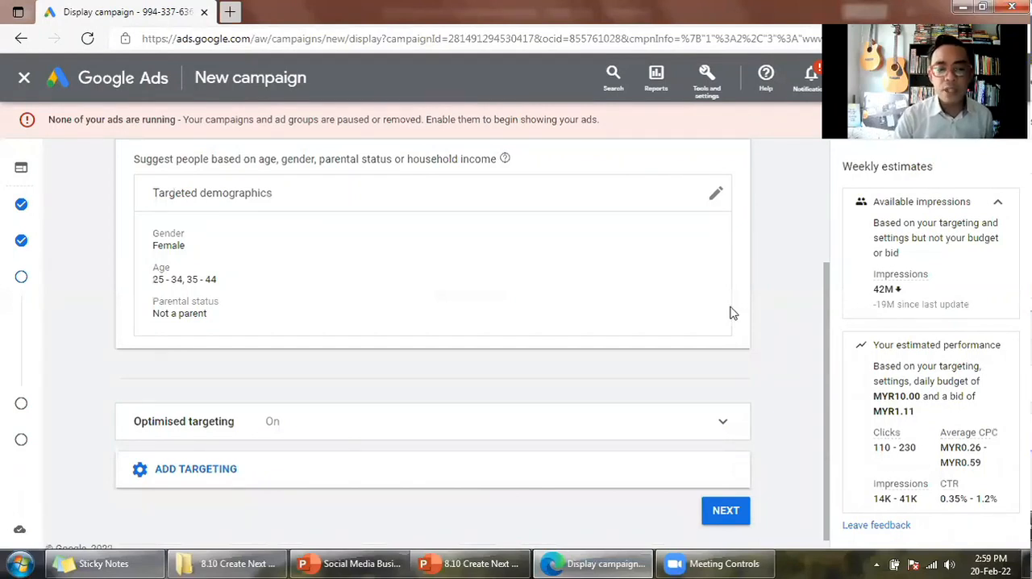
- Add Keywords to the campaign's content targeting and look over the keyword entry area and keyword setting options
{"action": "scroll", "coordinate": [734, 313], "scroll_direction": "down", "scroll_amount": 1}
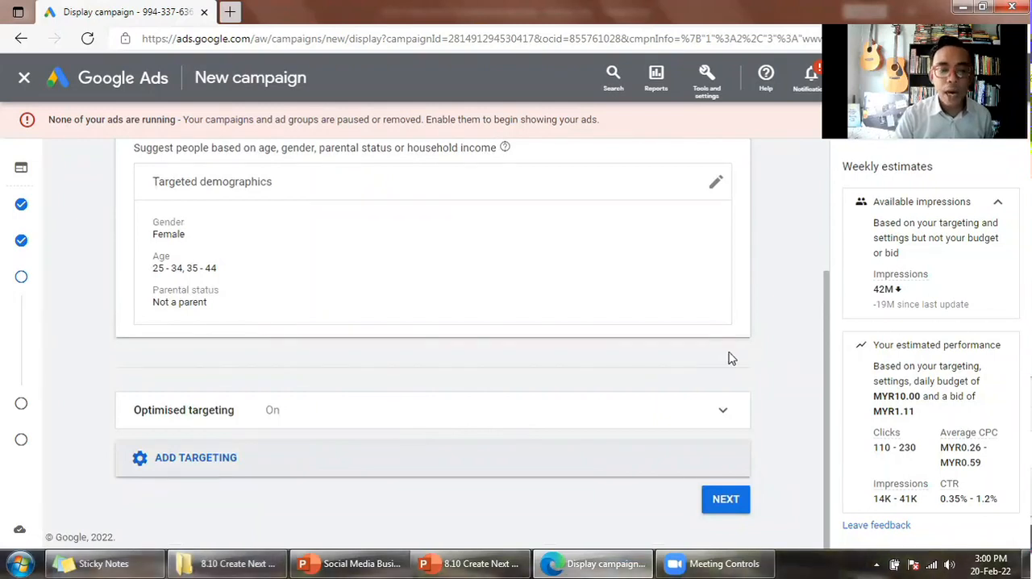
{"action": "scroll", "coordinate": [775, 347], "scroll_direction": "down", "scroll_amount": 1}
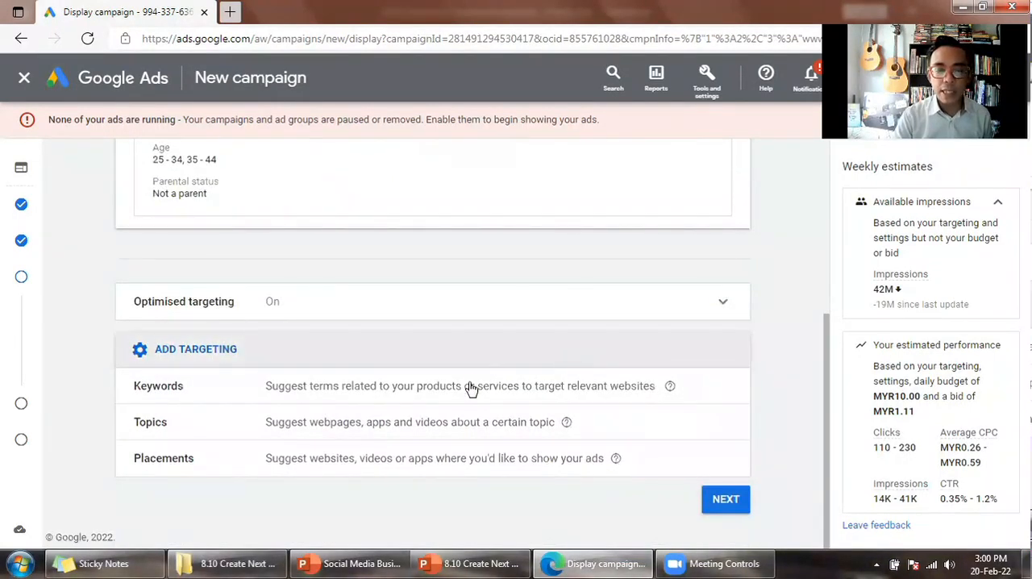
{"action": "left_click", "coordinate": [673, 377]}
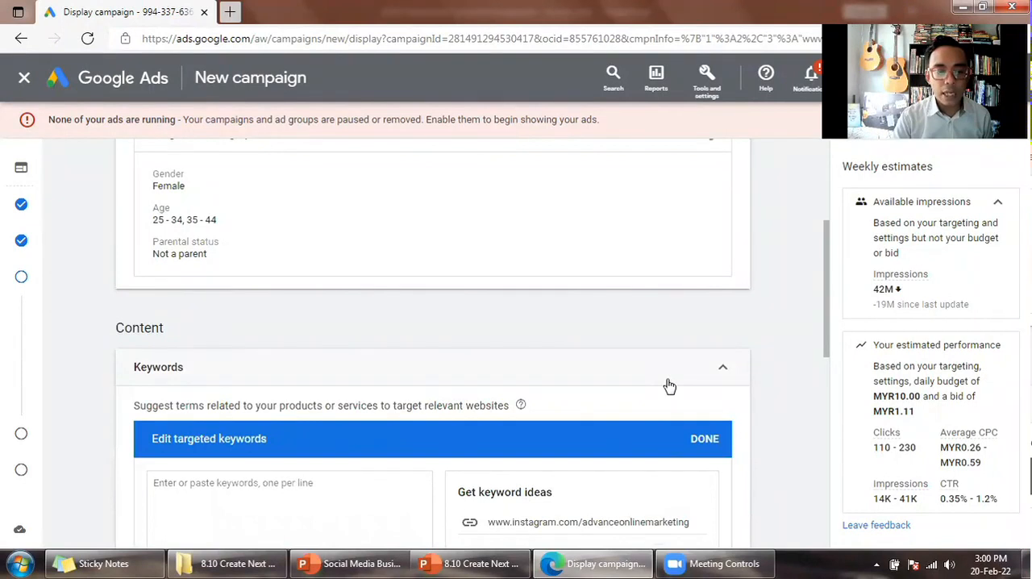
{"action": "scroll", "coordinate": [669, 386], "scroll_direction": "down", "scroll_amount": 2}
{"action": "scroll", "coordinate": [669, 385], "scroll_direction": "down", "scroll_amount": 2}
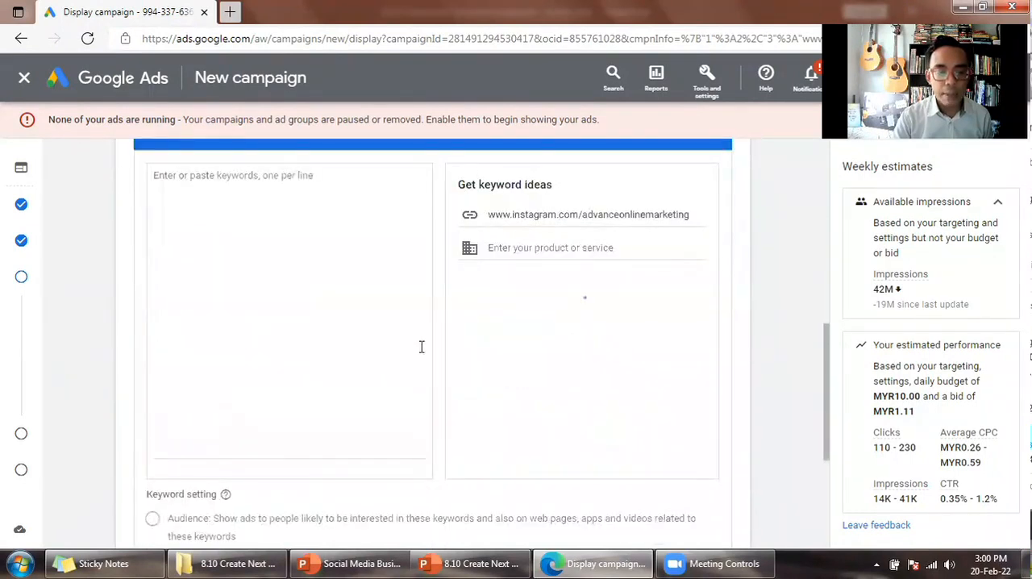
{"action": "left_click", "coordinate": [355, 347]}
{"action": "scroll", "coordinate": [355, 347], "scroll_direction": "down", "scroll_amount": 1}
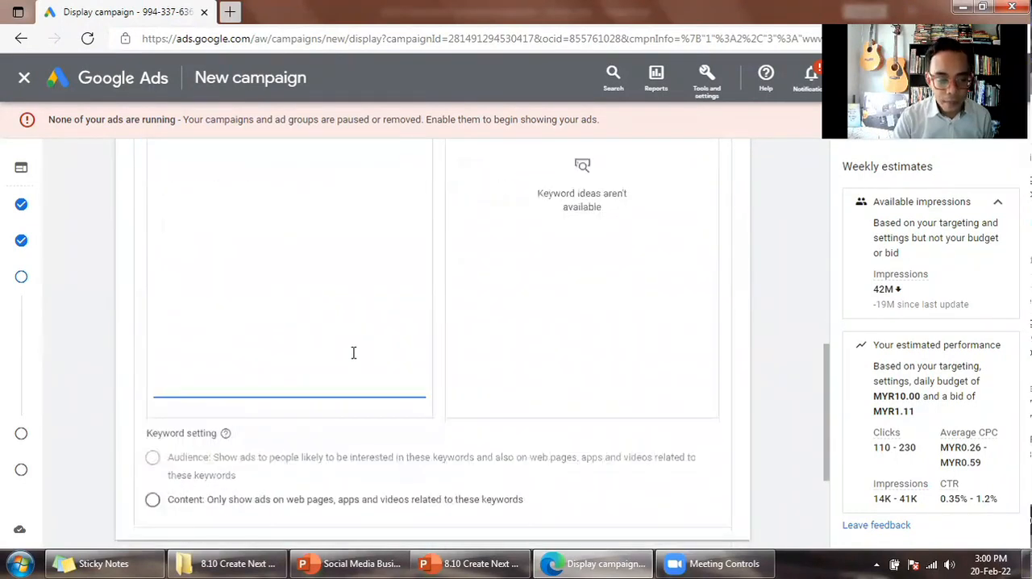
{"action": "scroll", "coordinate": [353, 350], "scroll_direction": "up", "scroll_amount": 2}
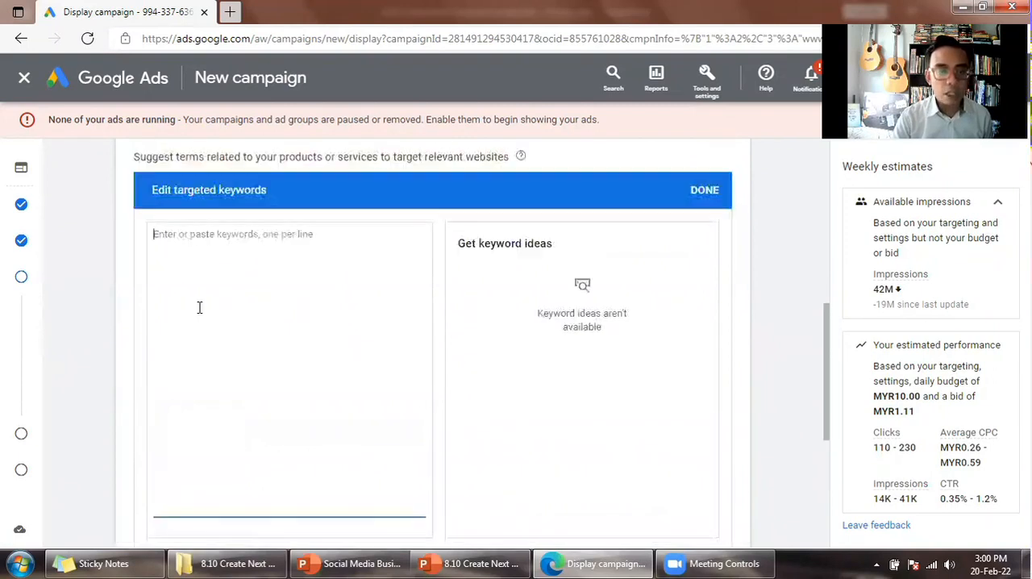
{"action": "mouse_move", "coordinate": [30, 307]}
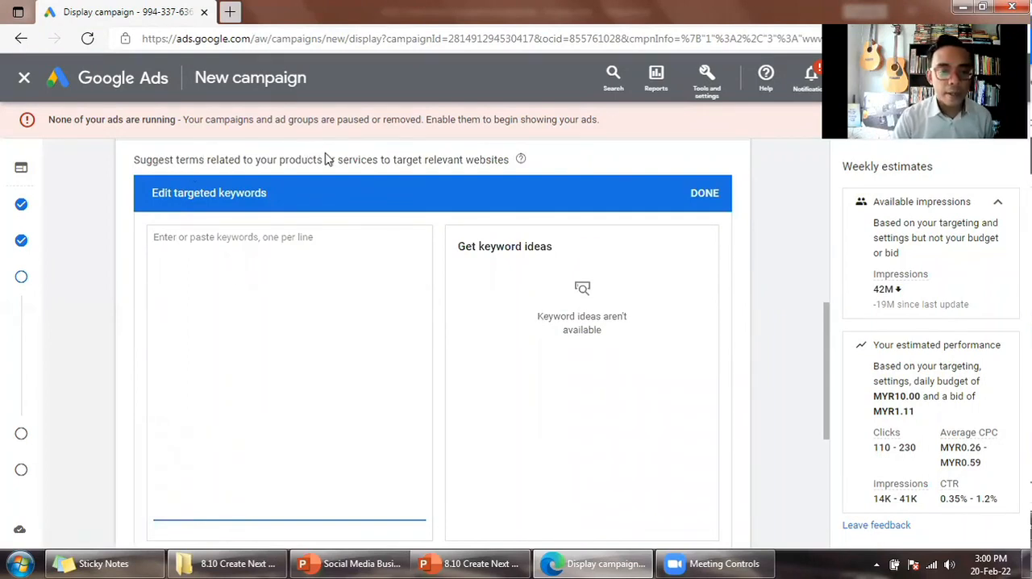
{"action": "scroll", "coordinate": [375, 161], "scroll_direction": "up", "scroll_amount": 1}
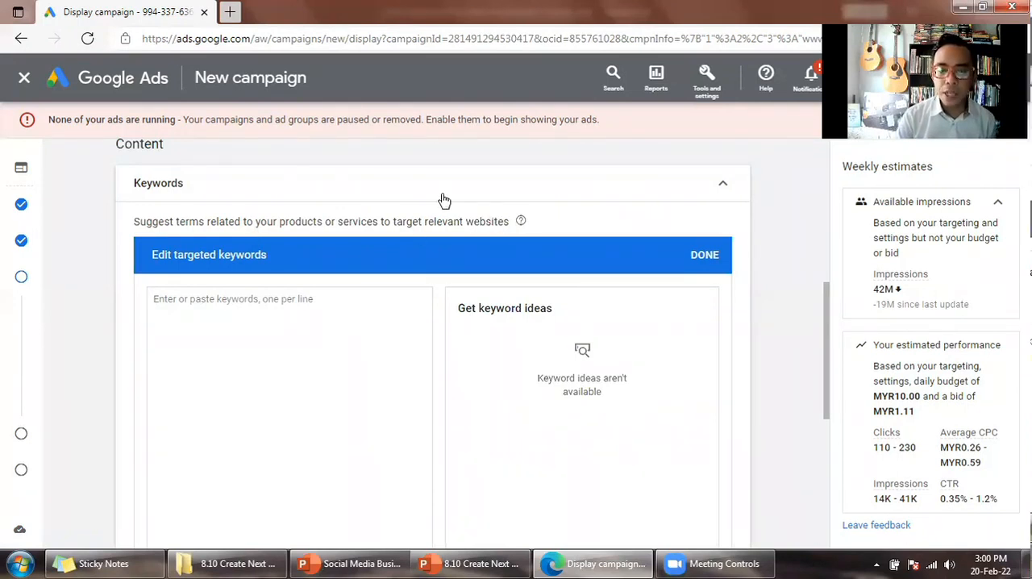
- Switch to PowerPoint and copy the keywords TUDUNG LABUH and TUDUNG MUSLIMAH from the Keywords slide
{"action": "left_click", "coordinate": [501, 562]}
{"action": "left_click", "coordinate": [79, 235]}
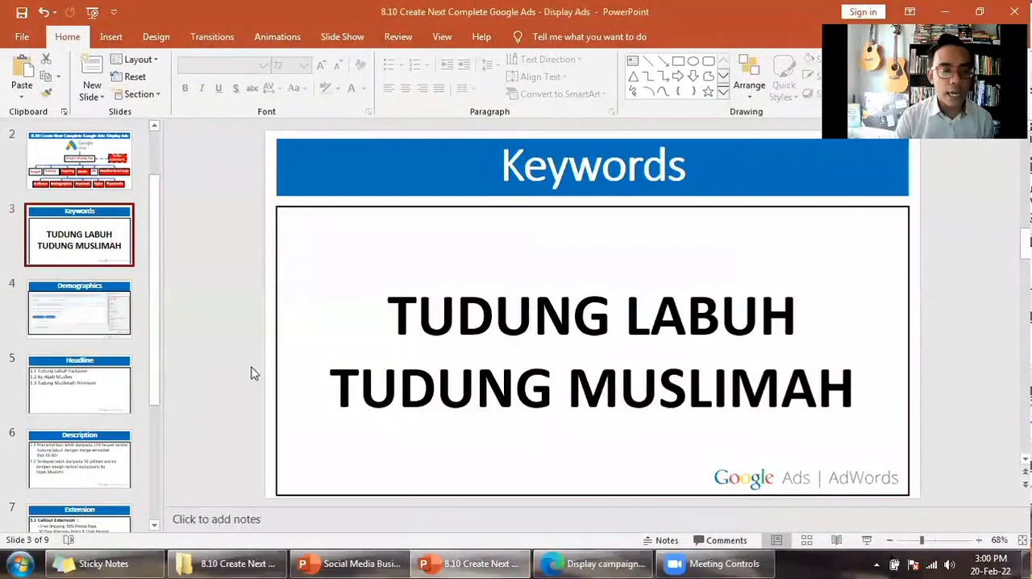
{"action": "left_click", "coordinate": [517, 390]}
{"action": "left_click", "coordinate": [389, 315]}
{"action": "left_click", "coordinate": [859, 379], "text": "shift"}
{"action": "key", "text": "ctrl+c"}
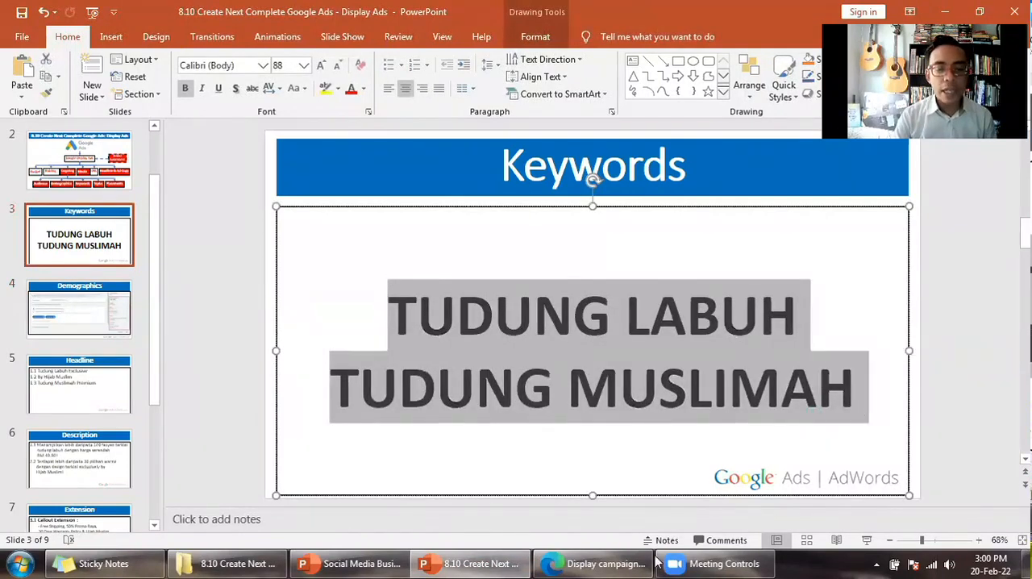
- Paste the two copied keywords into the targeted keywords of the campaign in Google Ads
{"action": "left_click", "coordinate": [633, 562]}
{"action": "left_click", "coordinate": [279, 303]}
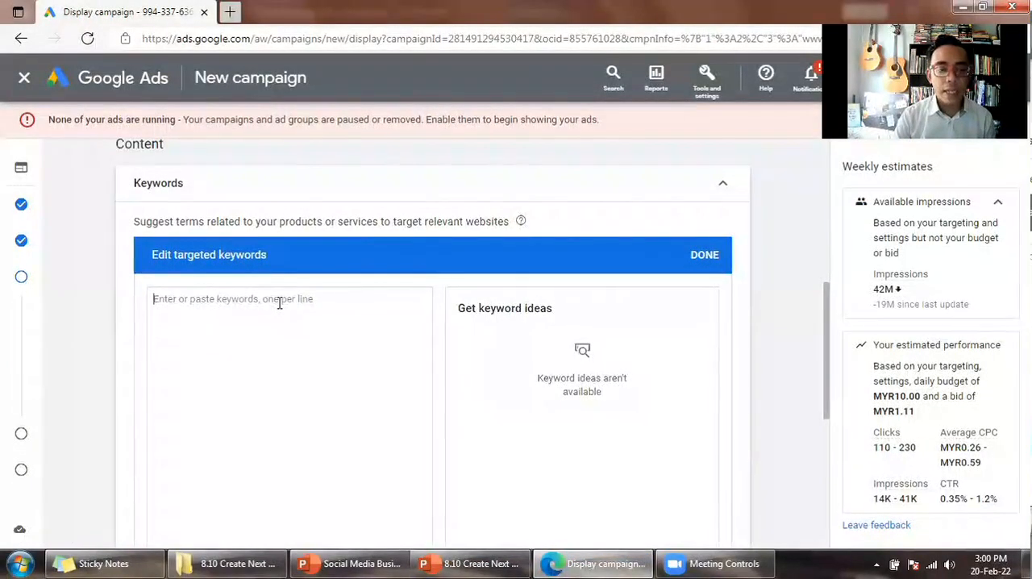
{"action": "key", "text": "ctrl+v"}
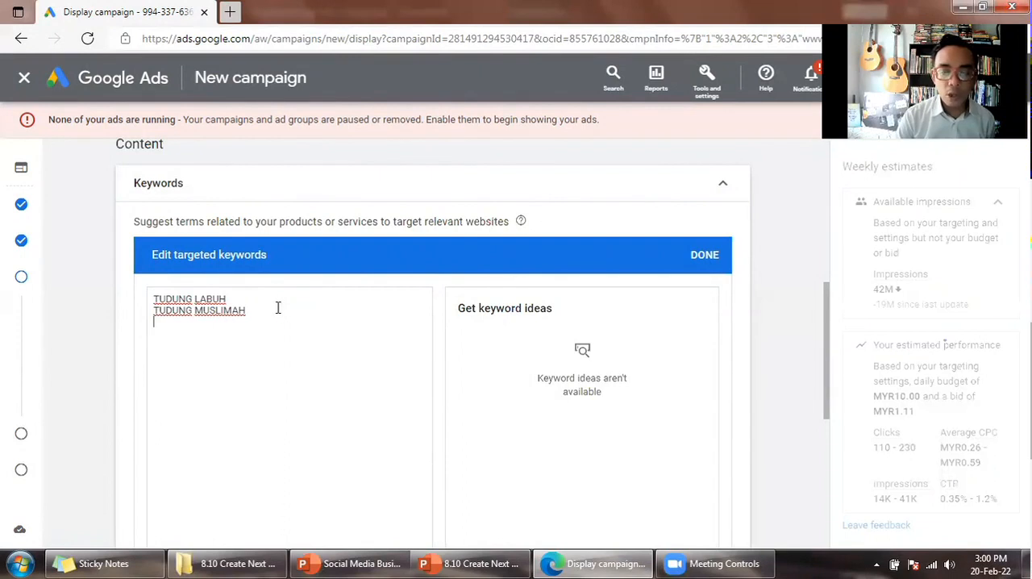
- Delete both targeted keywords, TUDUNG LABUH and TUDUNG MUSLIMAH, and finish editing the keyword list
{"action": "scroll", "coordinate": [277, 307], "scroll_direction": "down", "scroll_amount": 1}
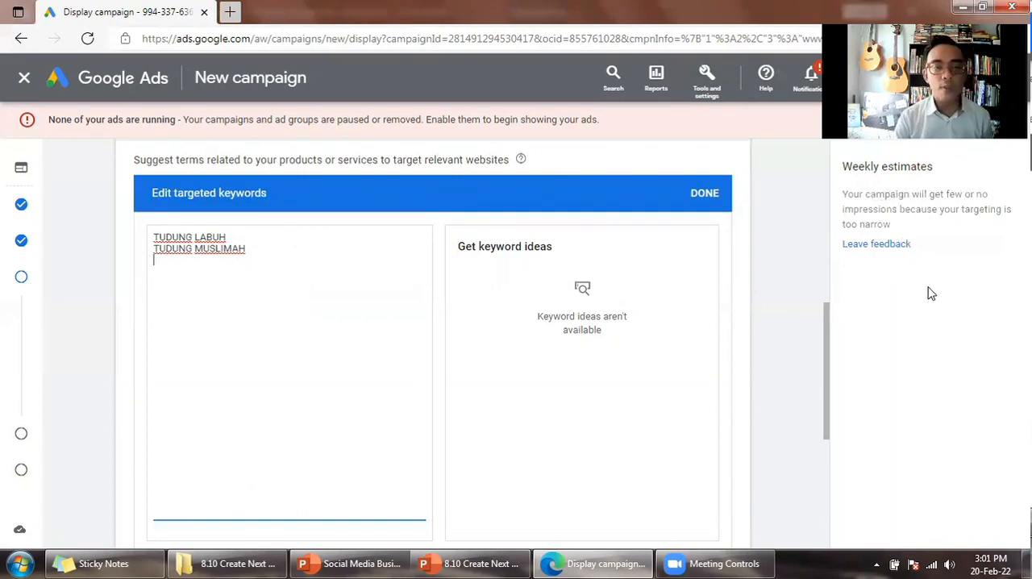
{"action": "left_click_drag", "start_coordinate": [219, 271], "coordinate": [133, 231]}
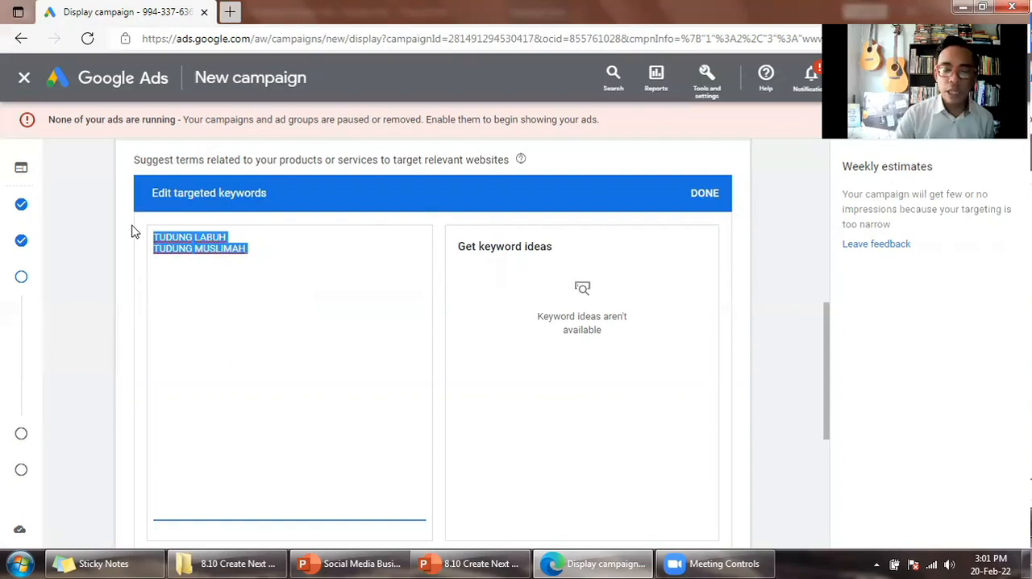
{"action": "key", "text": "Delete"}
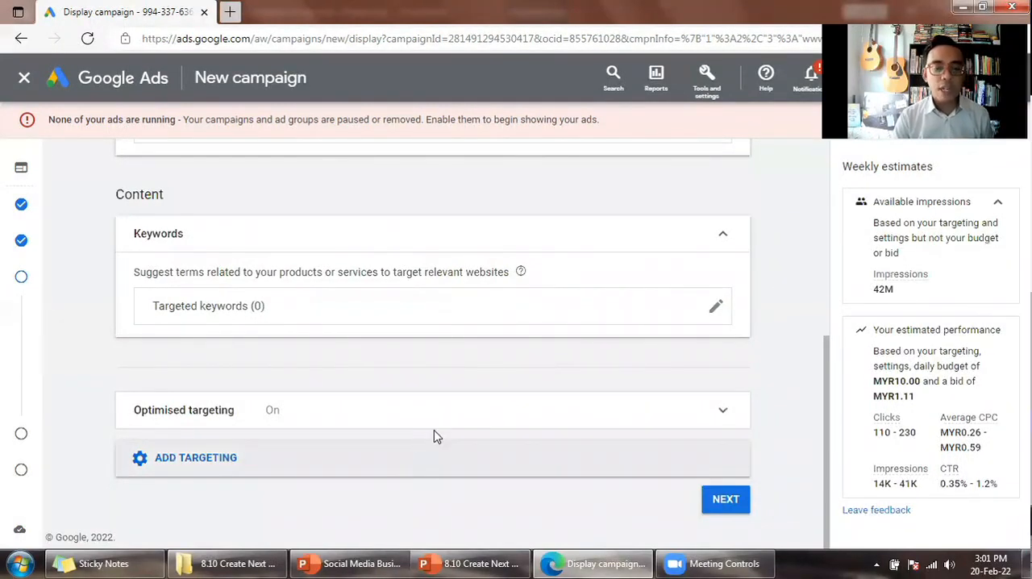
- Add Topics to the campaign's content targeting and open the list of targetable topics
{"action": "left_click", "coordinate": [434, 433]}
{"action": "scroll", "coordinate": [487, 426], "scroll_direction": "down", "scroll_amount": 1}
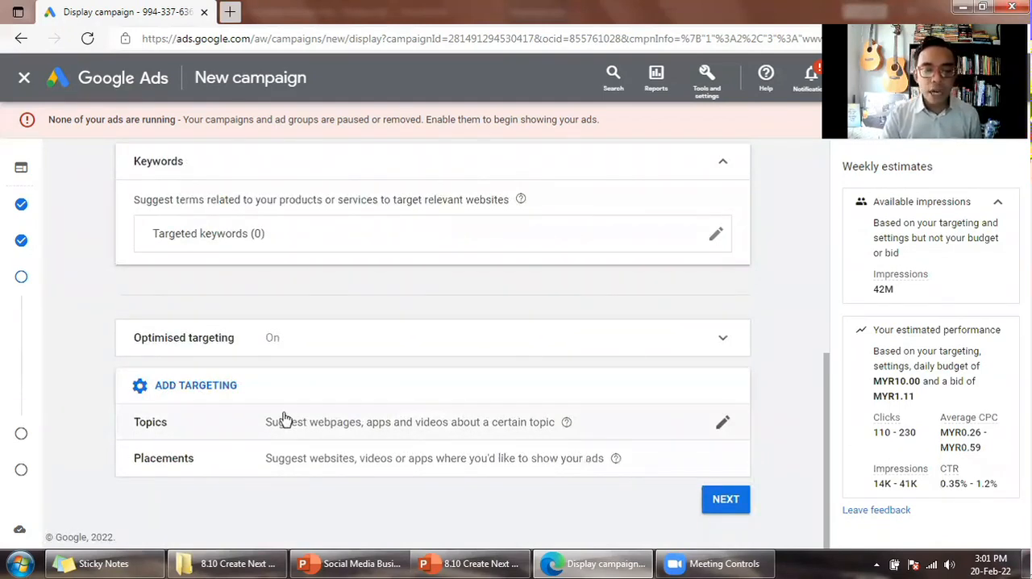
{"action": "left_click", "coordinate": [462, 425]}
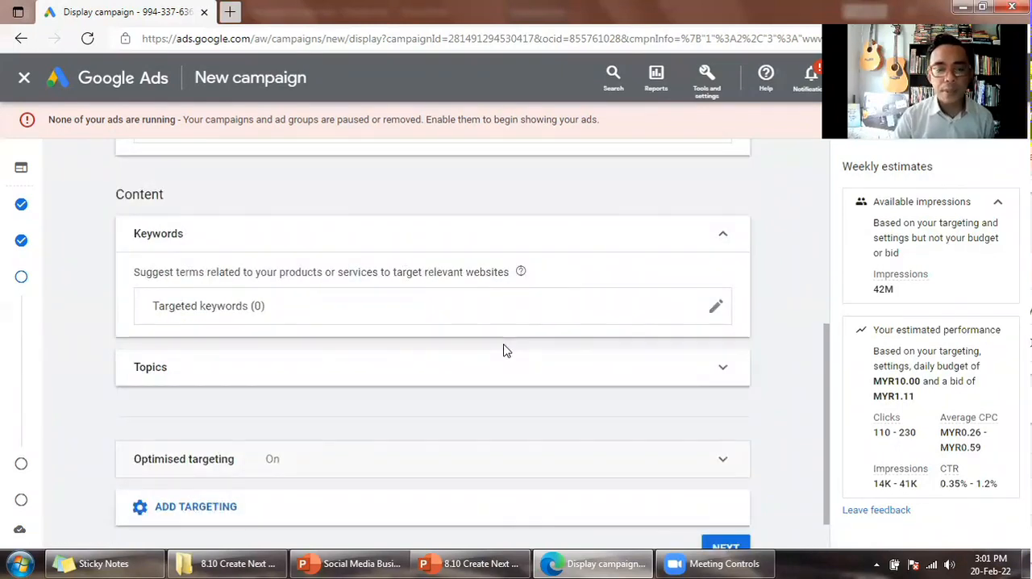
{"action": "left_click", "coordinate": [503, 350]}
{"action": "scroll", "coordinate": [484, 356], "scroll_direction": "down", "scroll_amount": 3}
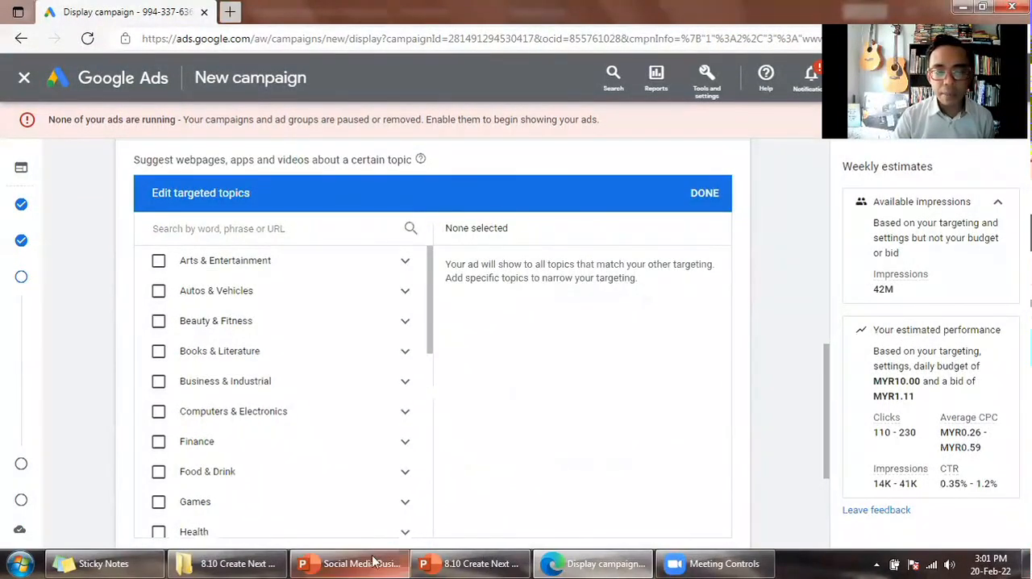
- Check the topics on PowerPoint's Demographics slide and look through the Google Ads topic list for matching categories
{"action": "left_click", "coordinate": [472, 564]}
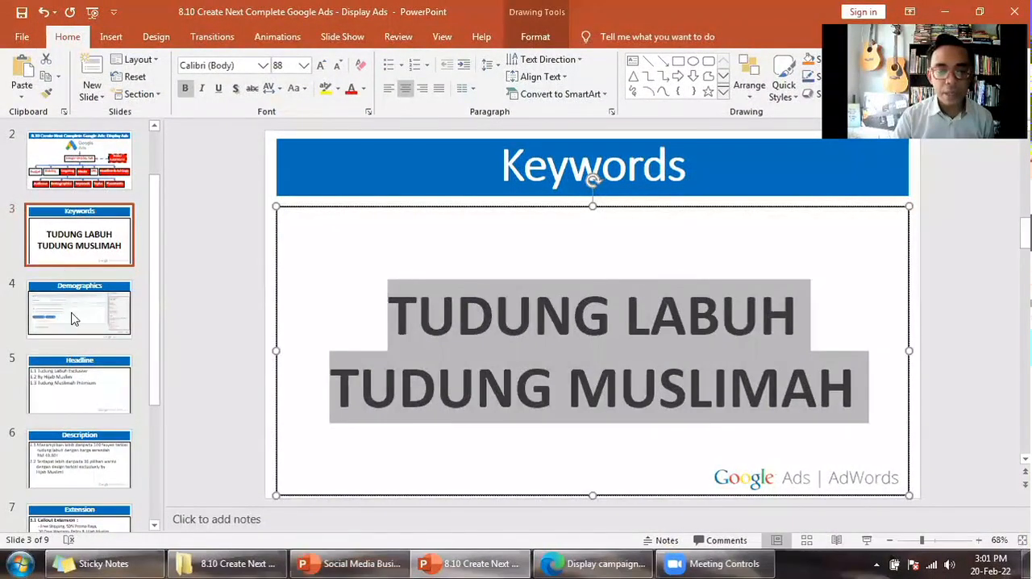
{"action": "left_click", "coordinate": [71, 319]}
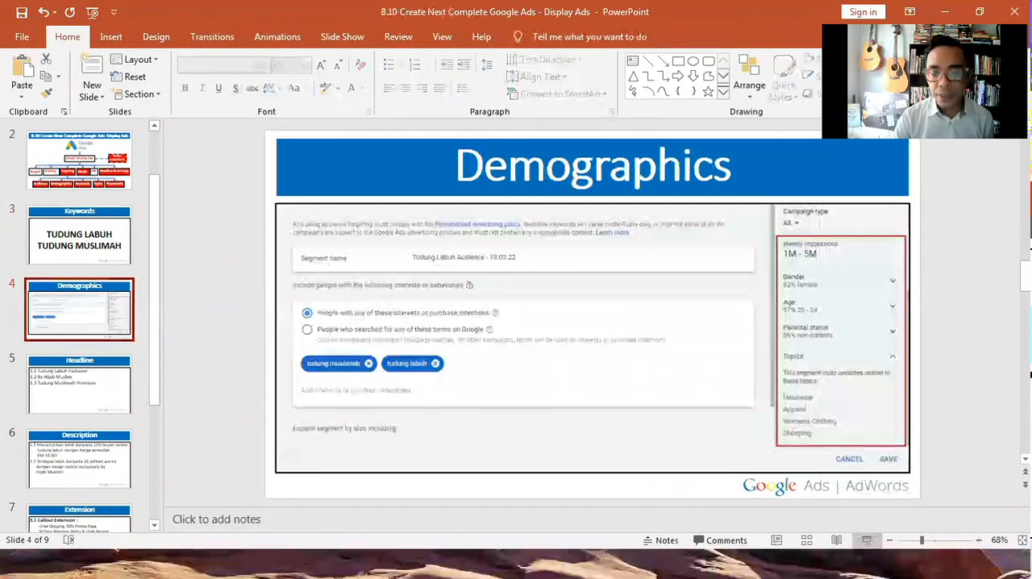
{"action": "left_click", "coordinate": [867, 539]}
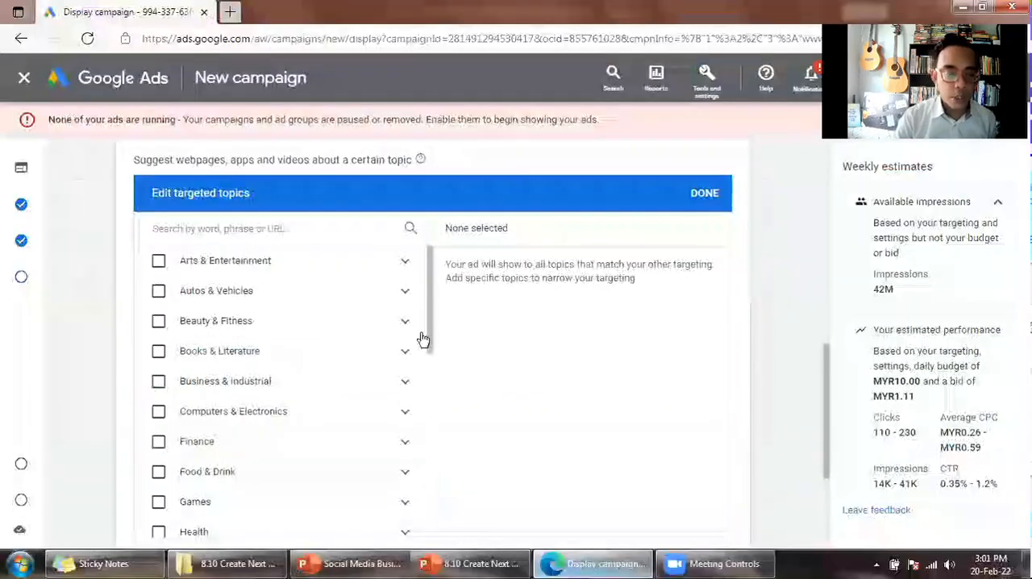
{"action": "scroll", "coordinate": [431, 331], "scroll_direction": "down", "scroll_amount": 5}
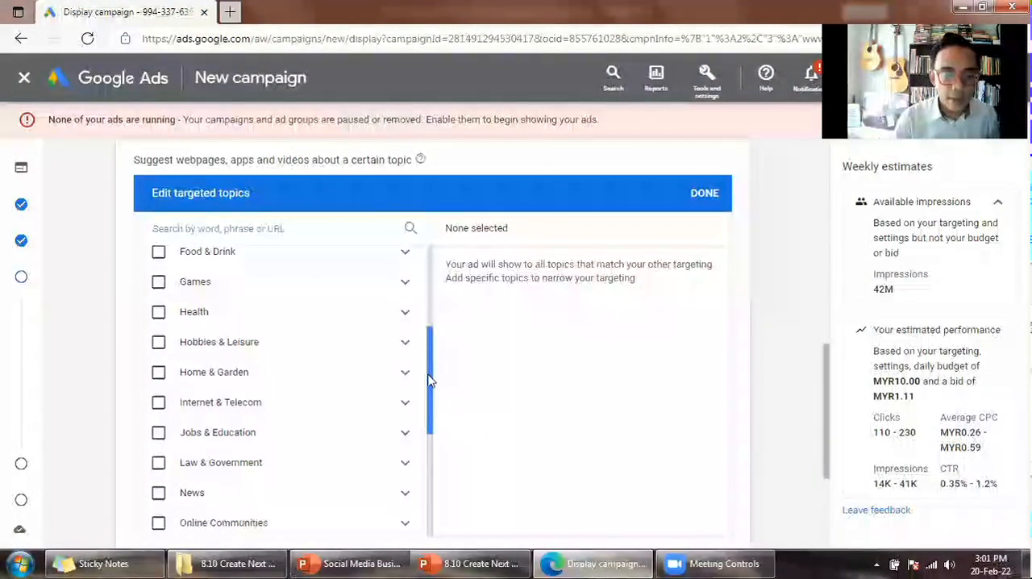
{"action": "left_click_drag", "start_coordinate": [425, 431], "coordinate": [417, 484]}
{"action": "left_click", "coordinate": [516, 563]}
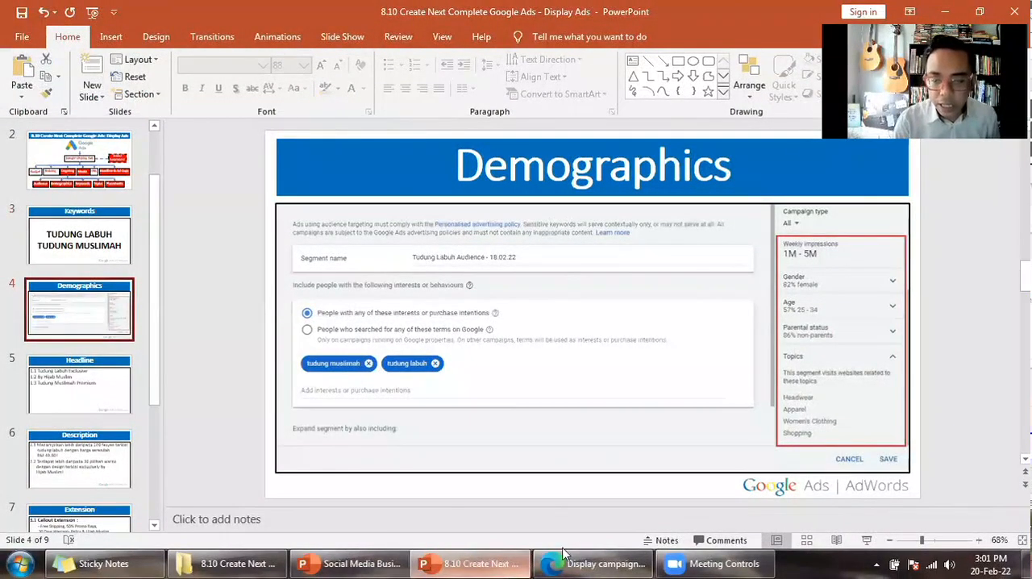
{"action": "left_click", "coordinate": [597, 562]}
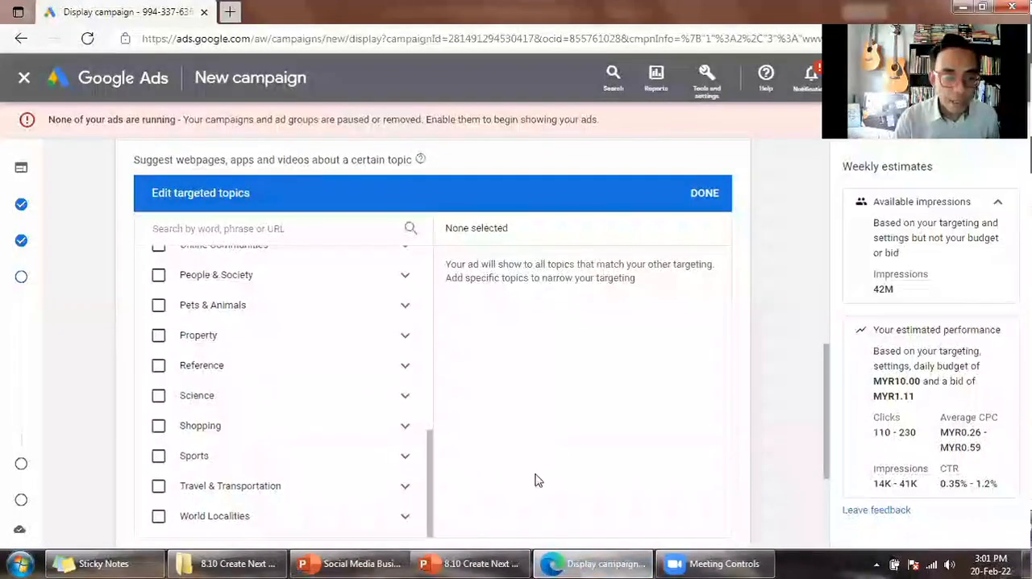
{"action": "scroll", "coordinate": [336, 297], "scroll_direction": "up", "scroll_amount": 5}
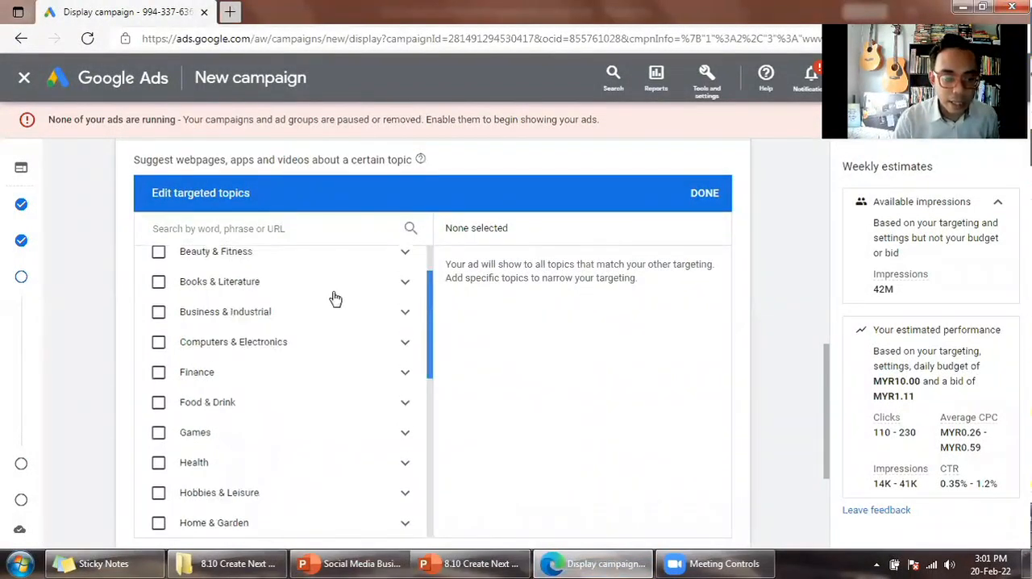
{"action": "scroll", "coordinate": [318, 290], "scroll_direction": "up", "scroll_amount": 1}
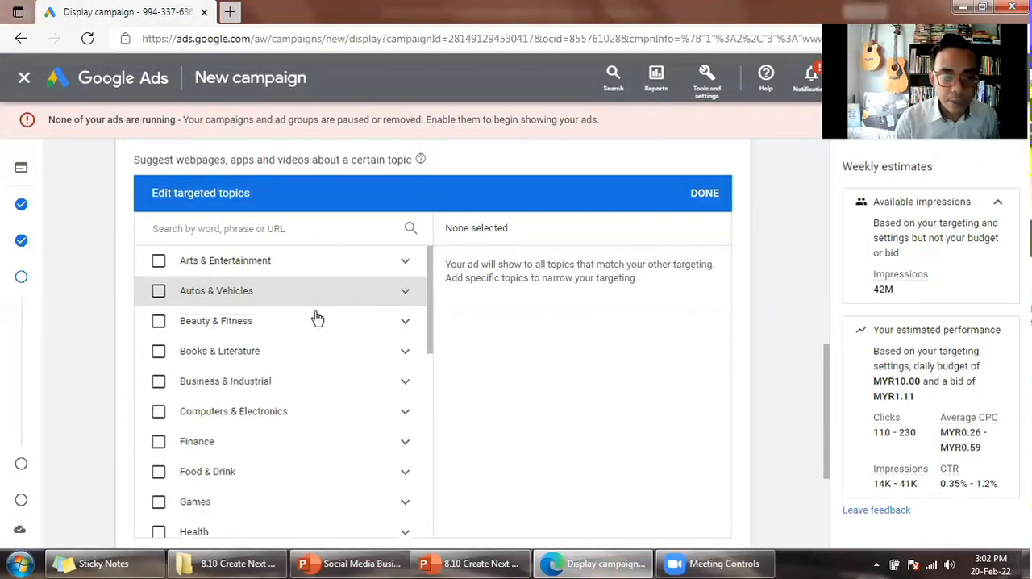
- Select the Fashion Designers & Collections topic within Fashion & Style under Beauty & Fitness
{"action": "left_click", "coordinate": [407, 325]}
{"action": "scroll", "coordinate": [392, 362], "scroll_direction": "down", "scroll_amount": 1}
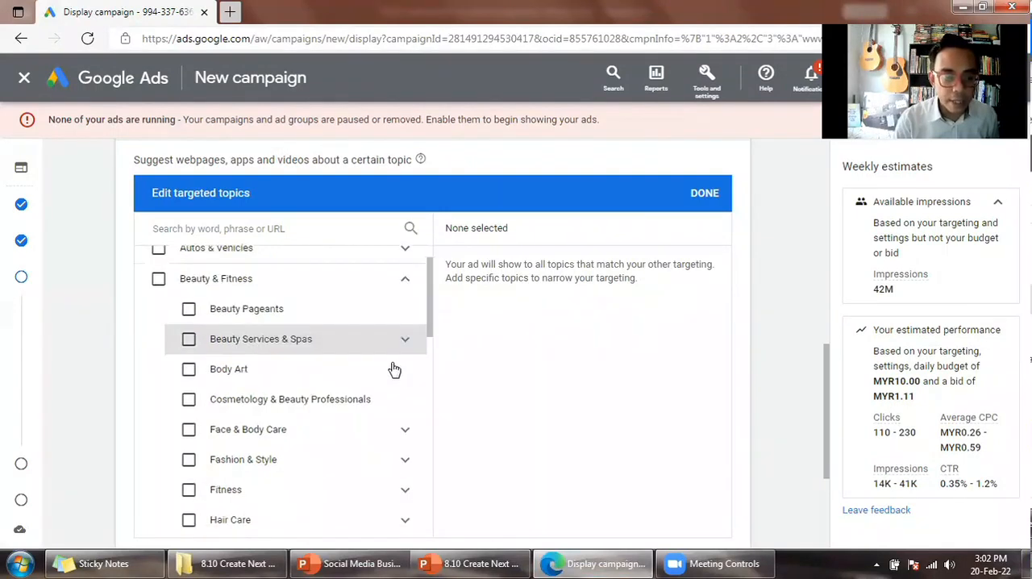
{"action": "scroll", "coordinate": [395, 370], "scroll_direction": "down", "scroll_amount": 1}
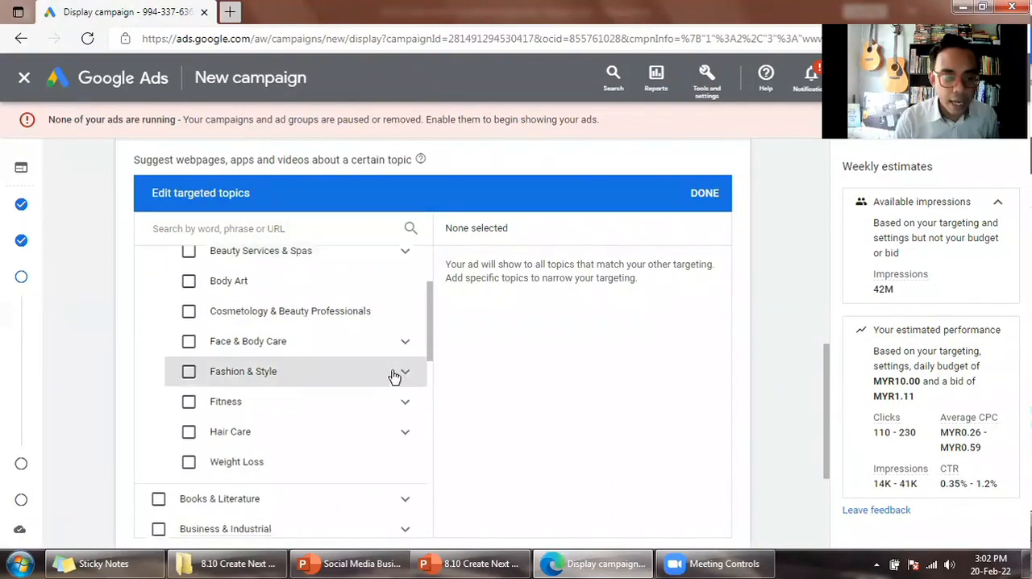
{"action": "left_click", "coordinate": [407, 372]}
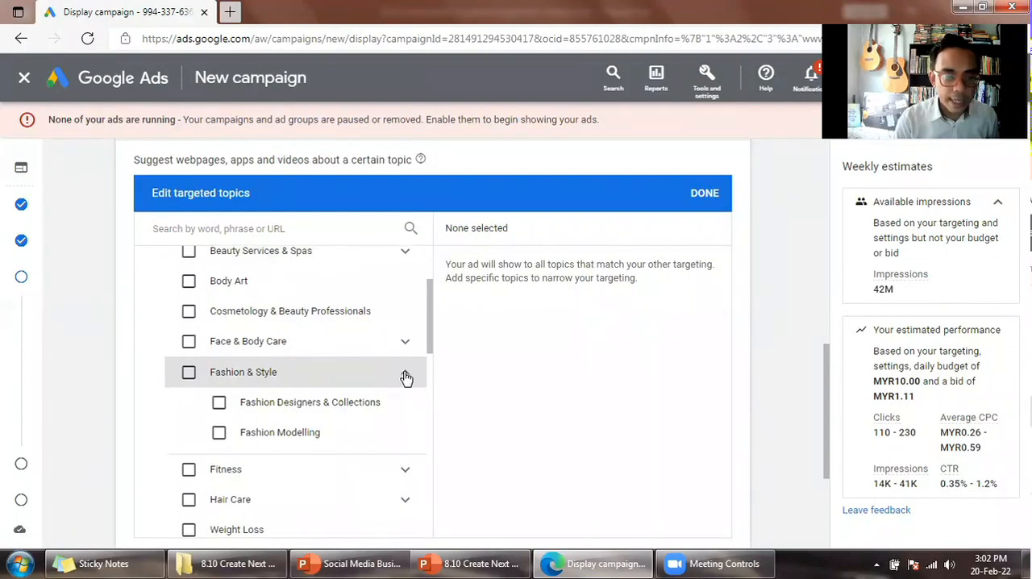
{"action": "left_click", "coordinate": [406, 377]}
{"action": "left_click", "coordinate": [406, 377]}
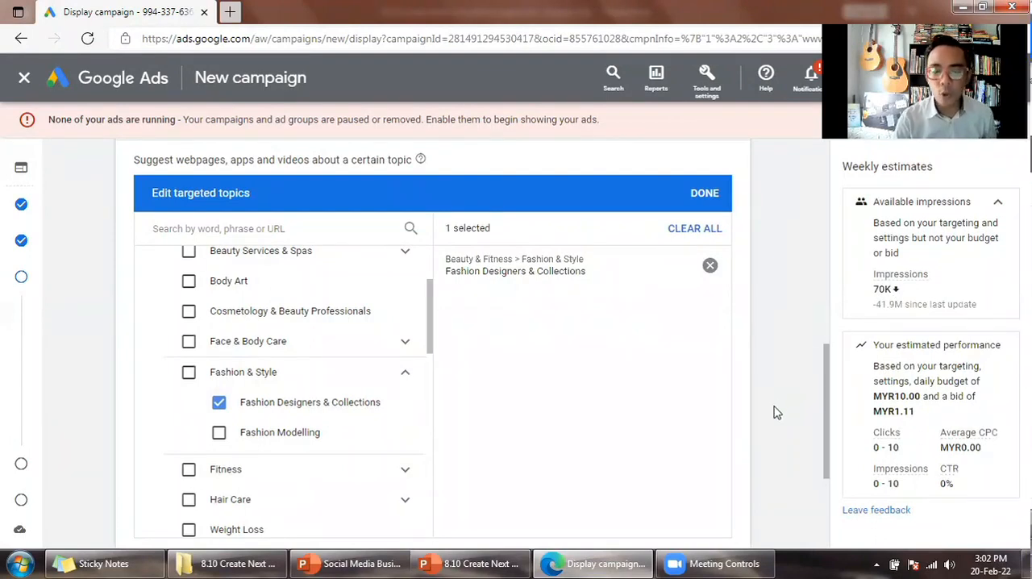
- Deselect the Fashion Designers & Collections topic and finish editing the targeted topics
{"action": "left_click", "coordinate": [219, 402]}
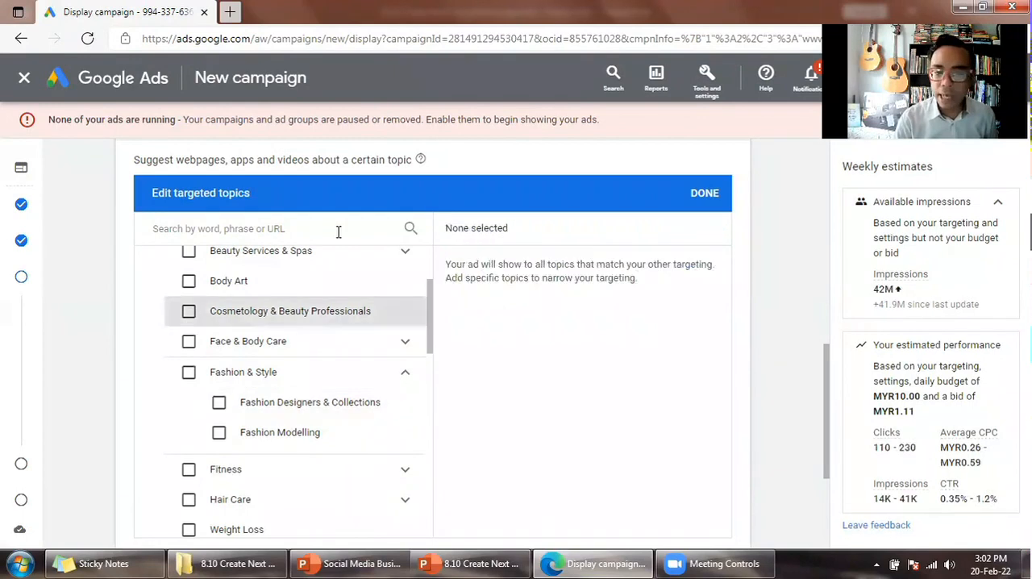
{"action": "left_click", "coordinate": [704, 198]}
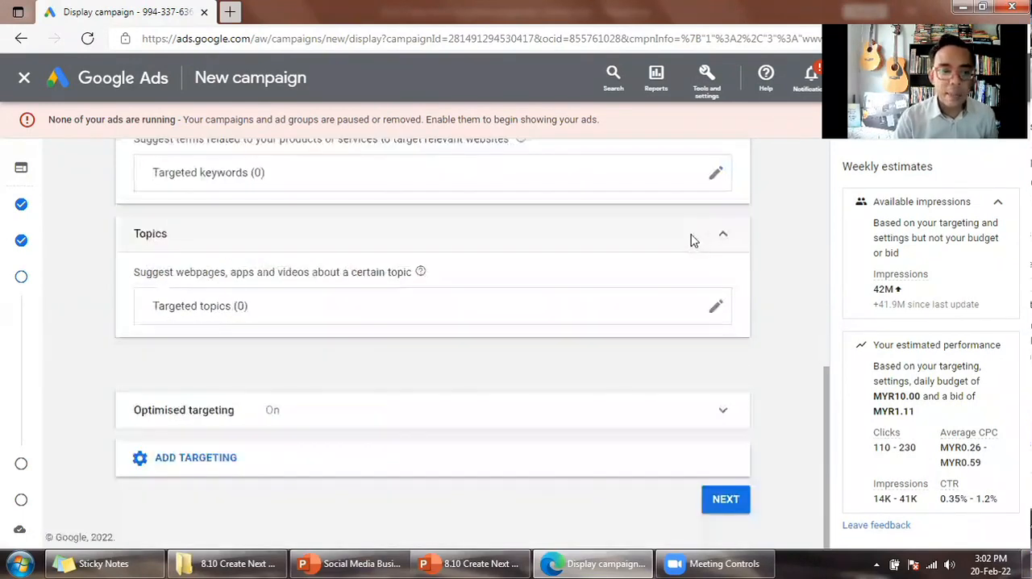
- Review the Demographics slide in PowerPoint and the campaign's selected audience segments in Google Ads, leaving the segments collapsed
{"action": "scroll", "coordinate": [371, 244], "scroll_direction": "up", "scroll_amount": 3}
{"action": "scroll", "coordinate": [401, 262], "scroll_direction": "up", "scroll_amount": 3}
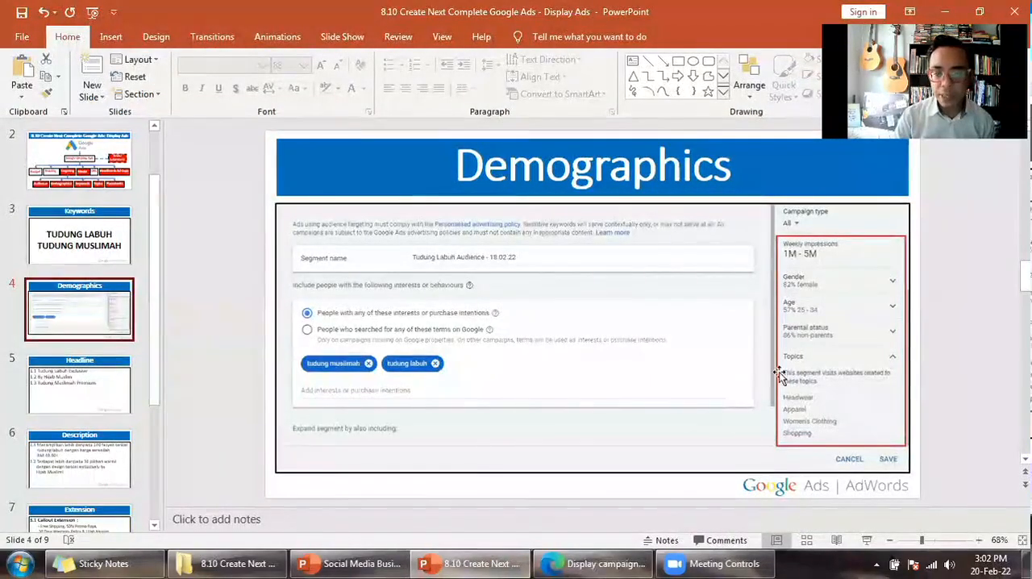
{"action": "left_click", "coordinate": [620, 562]}
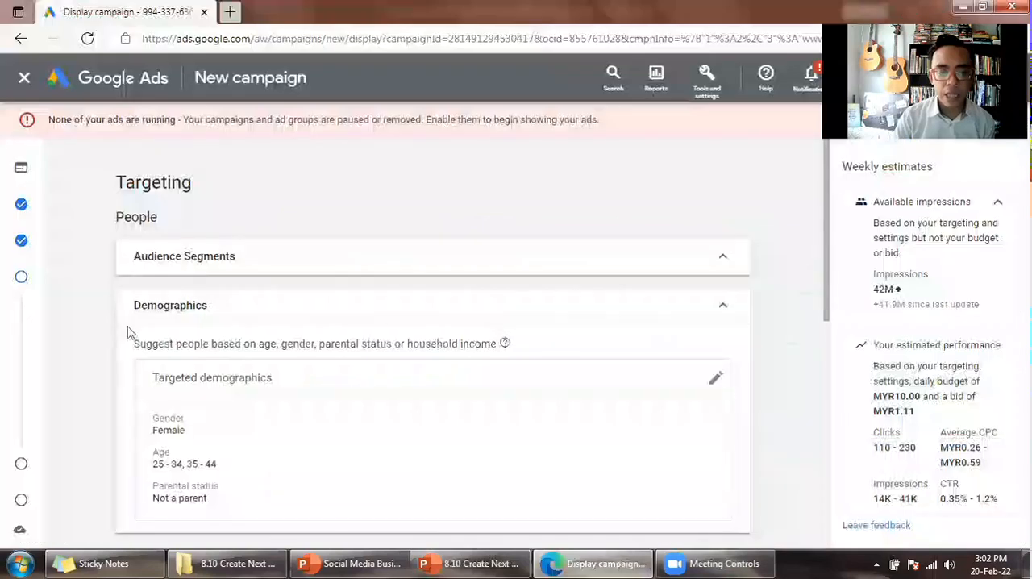
{"action": "left_click", "coordinate": [235, 270]}
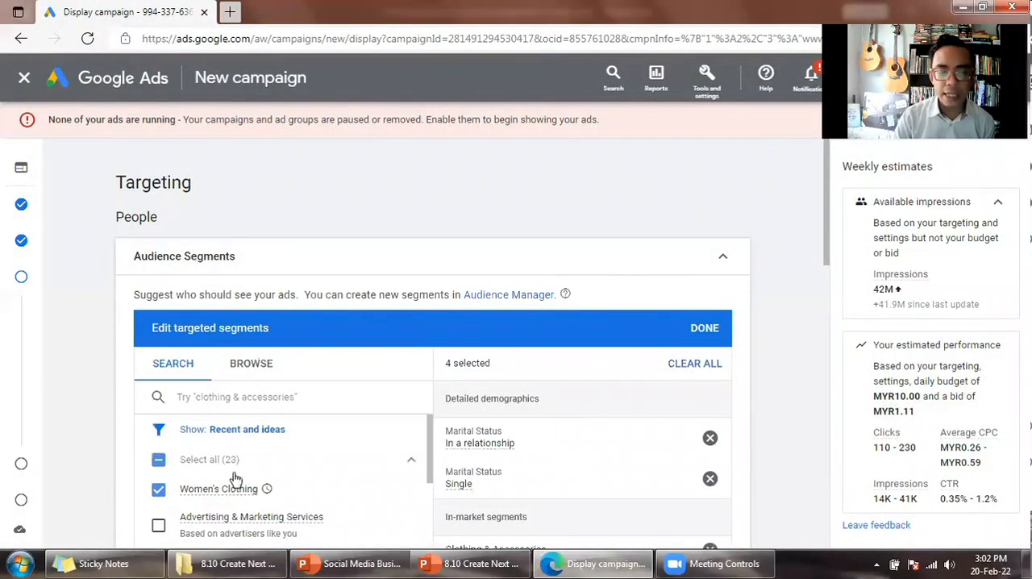
{"action": "scroll", "coordinate": [258, 484], "scroll_direction": "down", "scroll_amount": 1}
{"action": "left_click", "coordinate": [687, 265]}
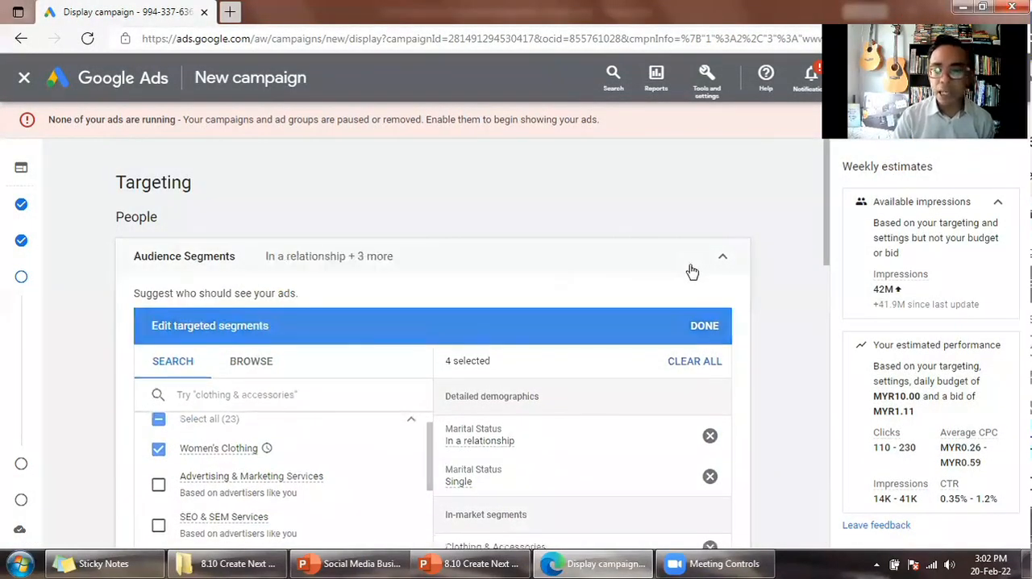
- Collapse the empty Topics and Keywords sections in the campaign's content targeting
{"action": "scroll", "coordinate": [698, 279], "scroll_direction": "down", "scroll_amount": 2}
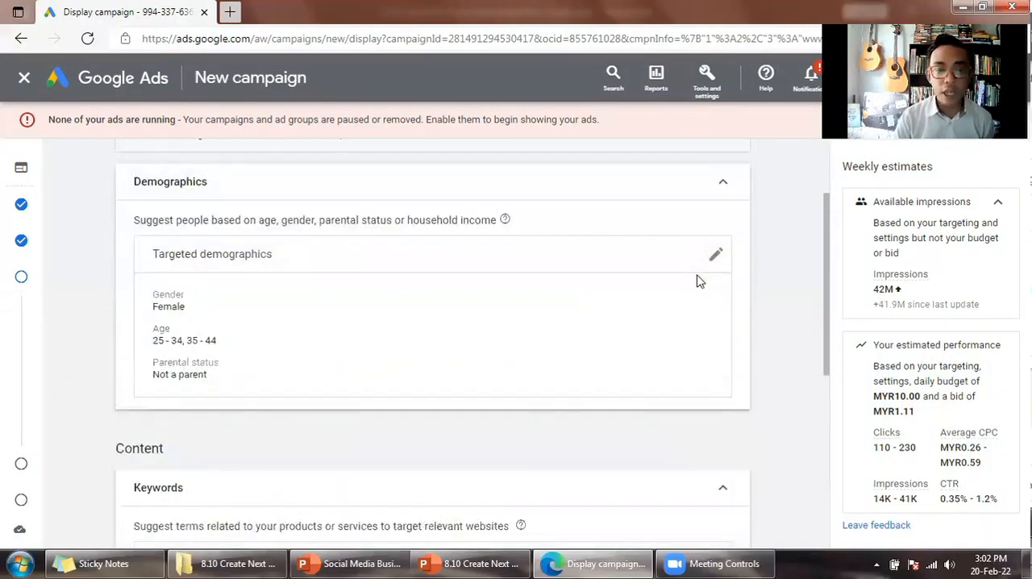
{"action": "scroll", "coordinate": [696, 281], "scroll_direction": "down", "scroll_amount": 4}
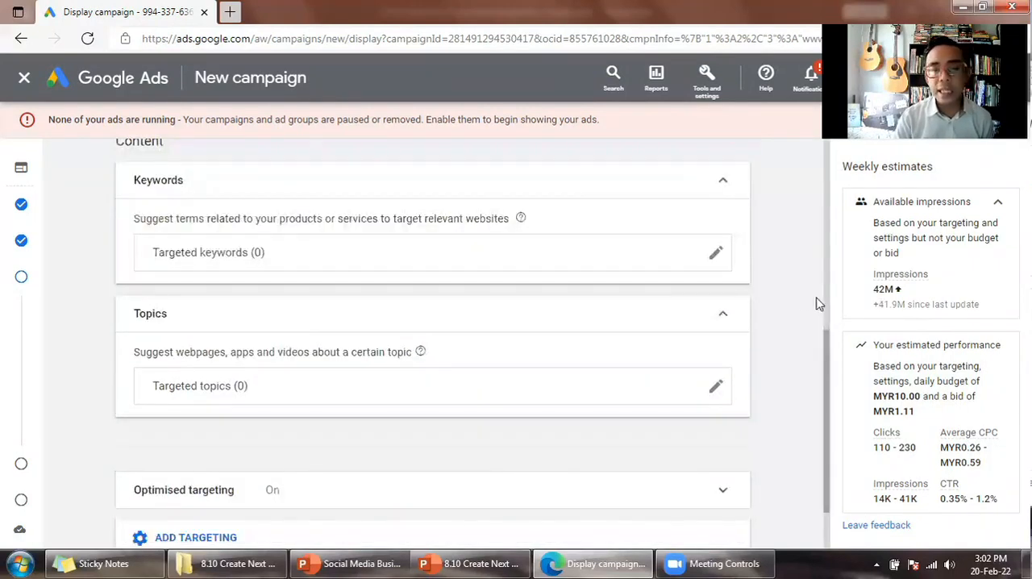
{"action": "scroll", "coordinate": [742, 301], "scroll_direction": "down", "scroll_amount": 1}
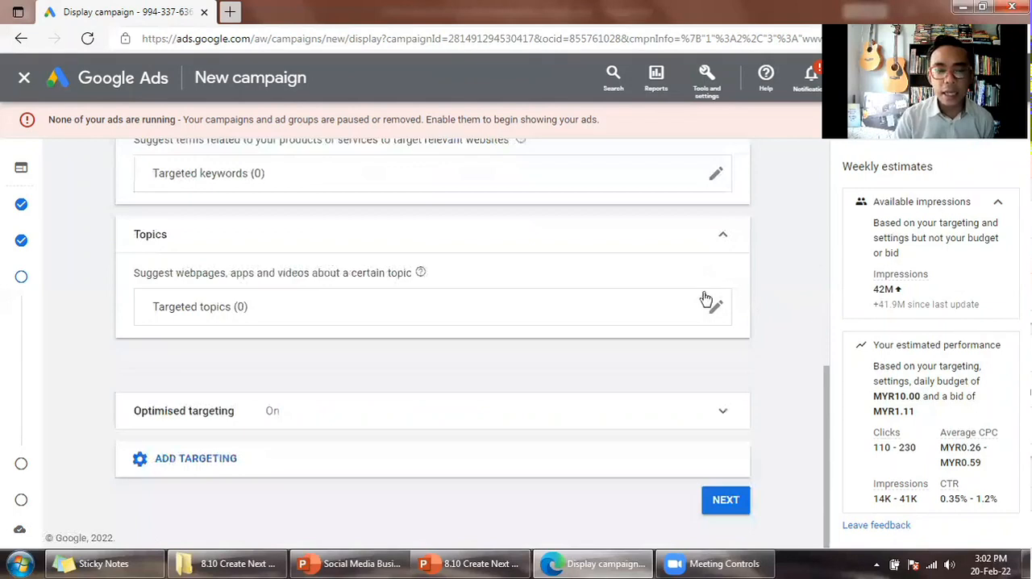
{"action": "left_click", "coordinate": [743, 242]}
{"action": "scroll", "coordinate": [767, 315], "scroll_direction": "up", "scroll_amount": 1}
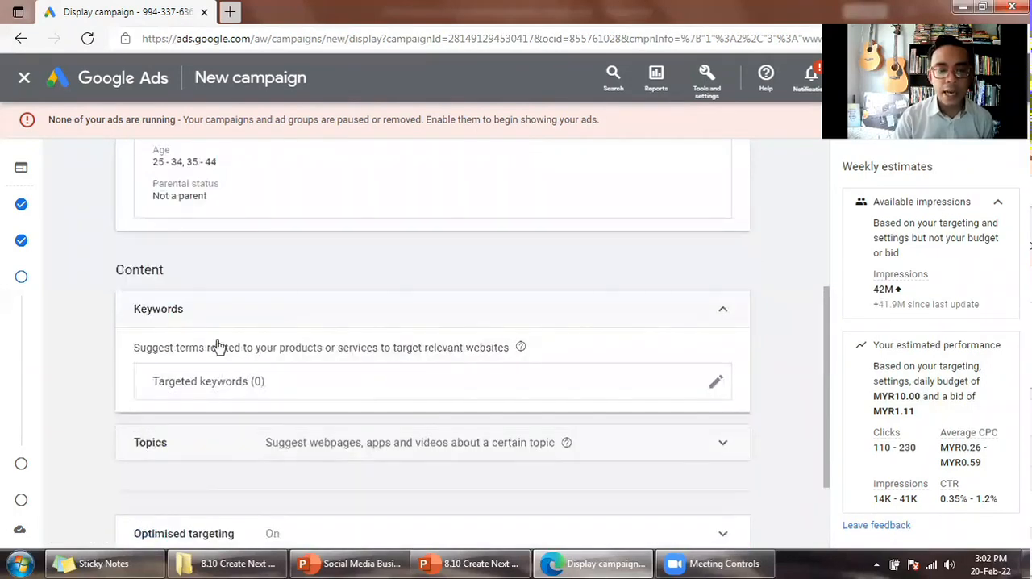
{"action": "left_click", "coordinate": [723, 309]}
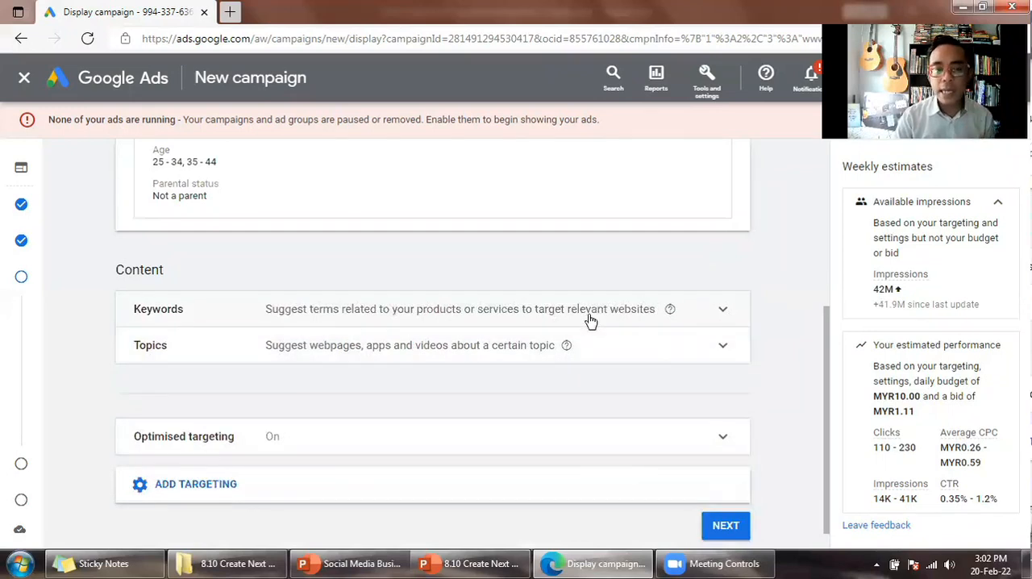
- Add Placements to the campaign's content targeting and look over the available placement categories
{"action": "scroll", "coordinate": [564, 342], "scroll_direction": "down", "scroll_amount": 1}
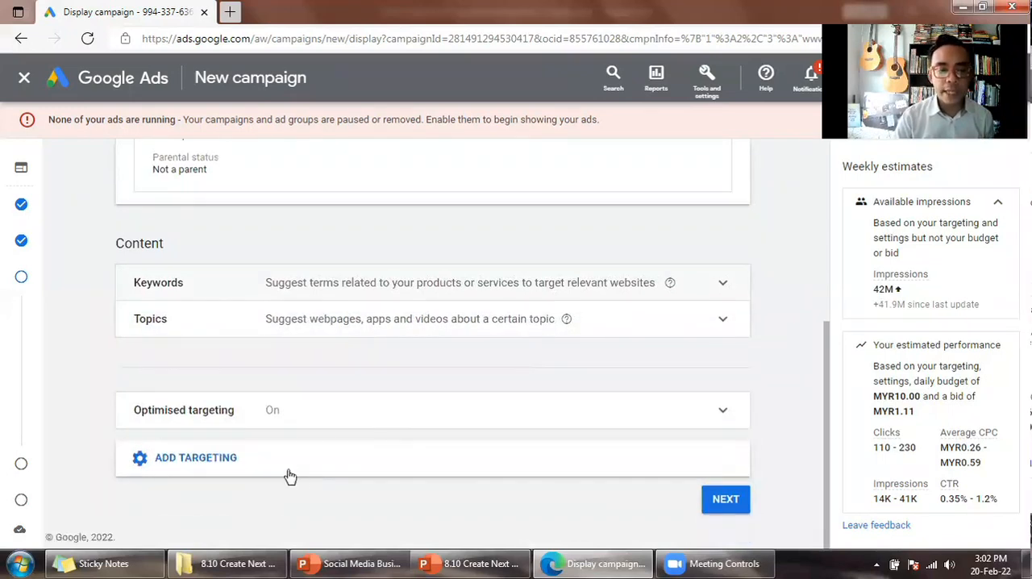
{"action": "scroll", "coordinate": [410, 376], "scroll_direction": "up", "scroll_amount": 4}
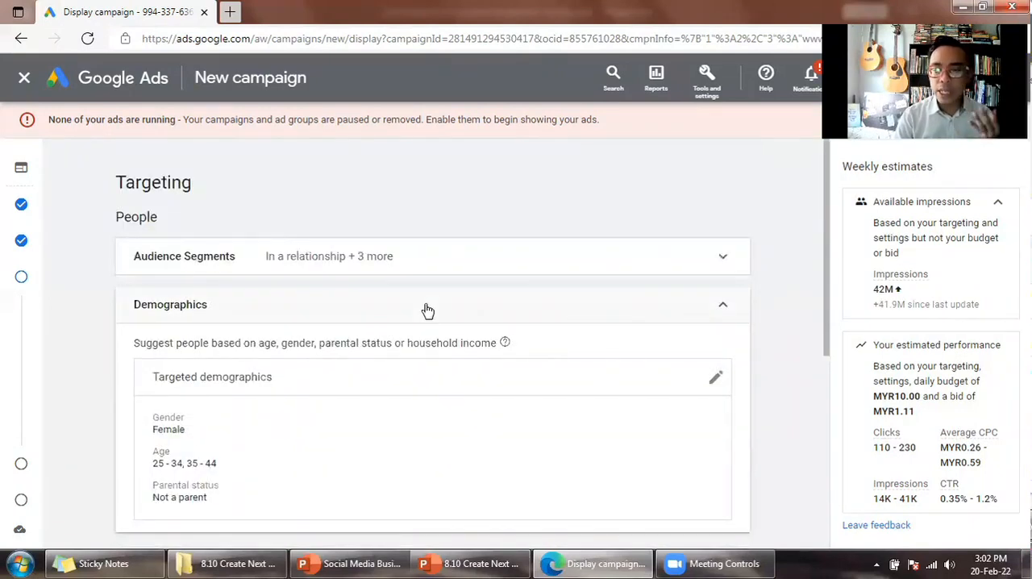
{"action": "scroll", "coordinate": [426, 316], "scroll_direction": "down", "scroll_amount": 6}
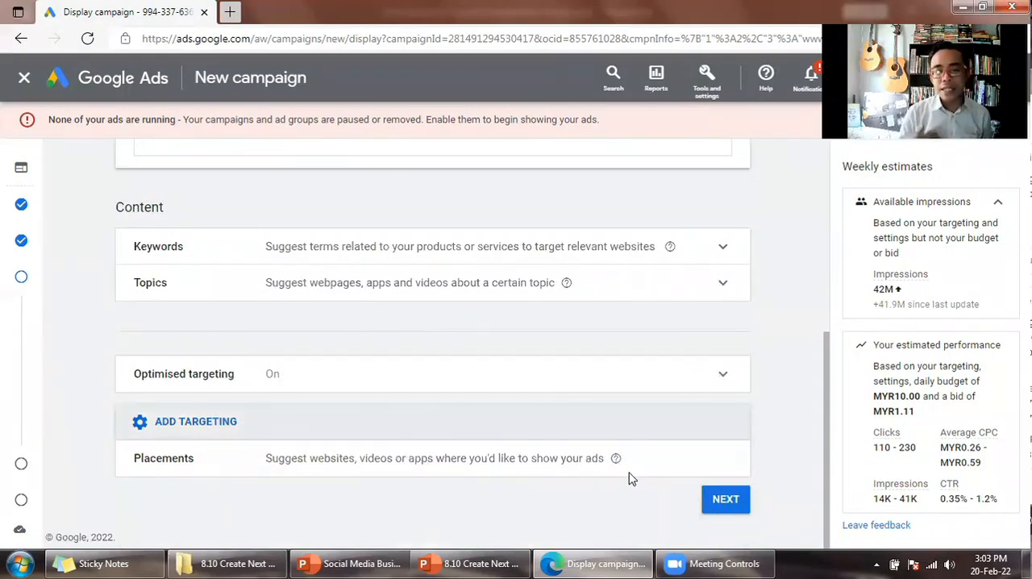
{"action": "left_click", "coordinate": [631, 480]}
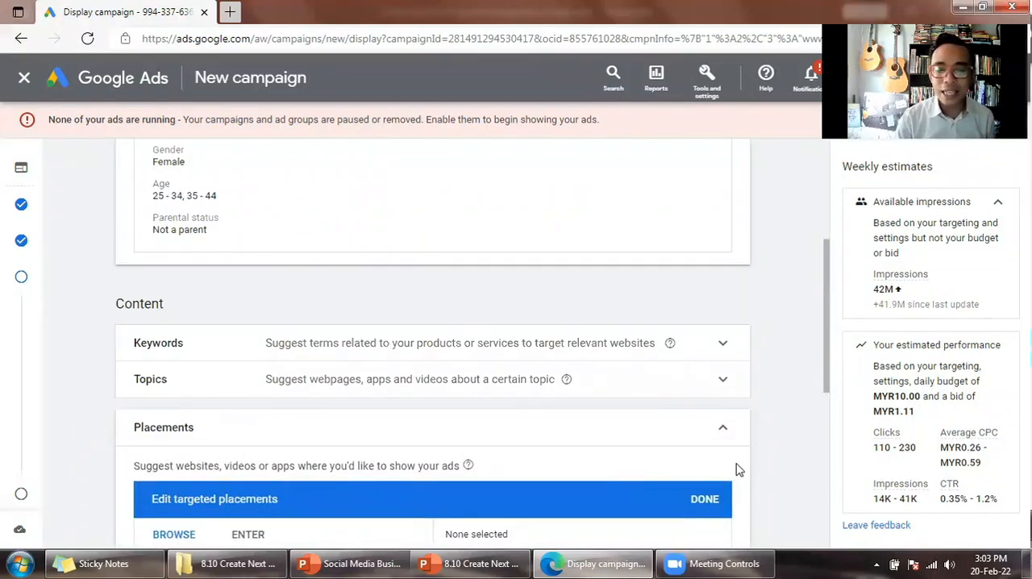
{"action": "scroll", "coordinate": [740, 469], "scroll_direction": "down", "scroll_amount": 2}
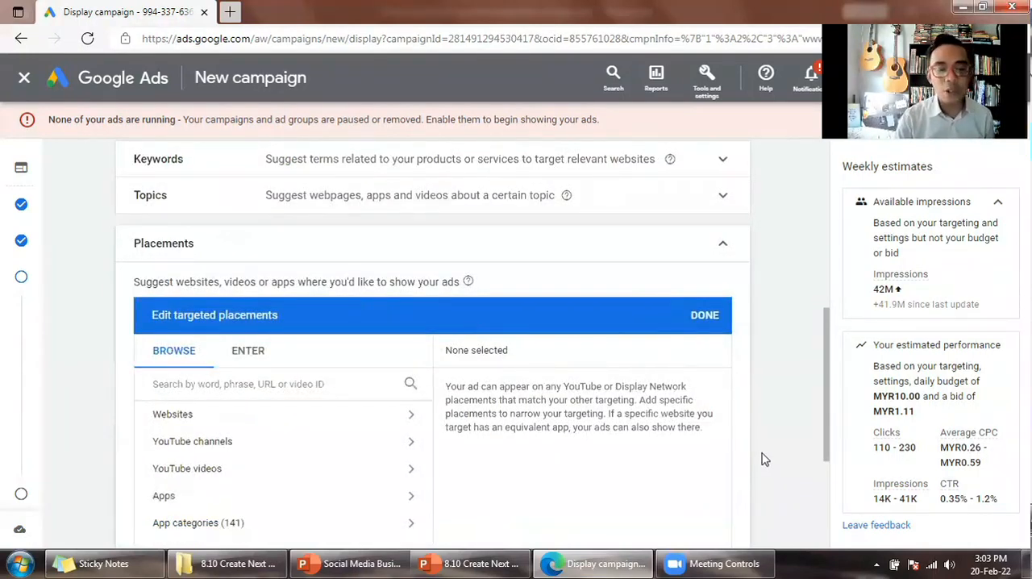
{"action": "scroll", "coordinate": [762, 458], "scroll_direction": "down", "scroll_amount": 1}
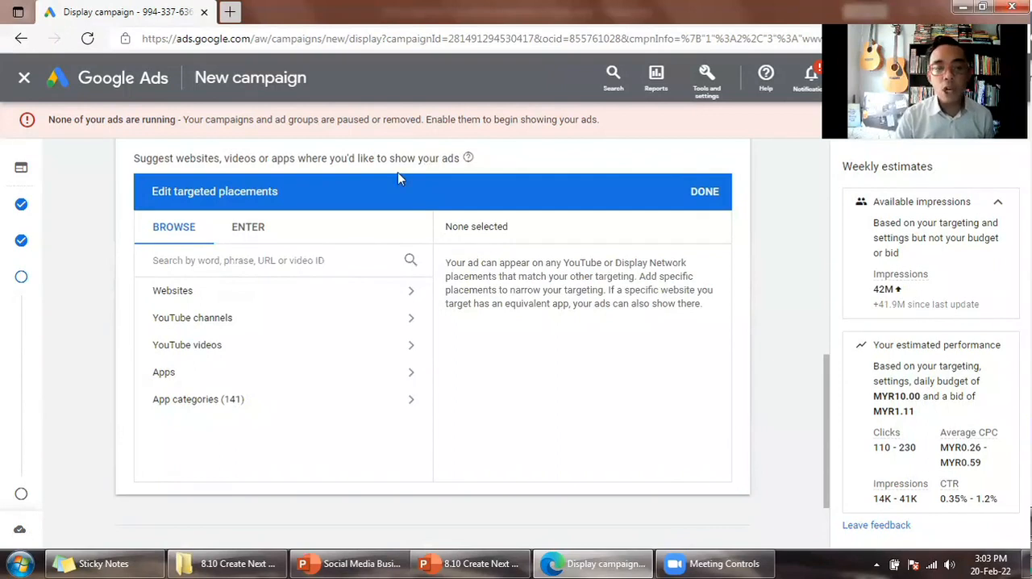
- Search the targeted placements for "tudung labuh" and open the list of matching websites
{"action": "left_click", "coordinate": [292, 259]}
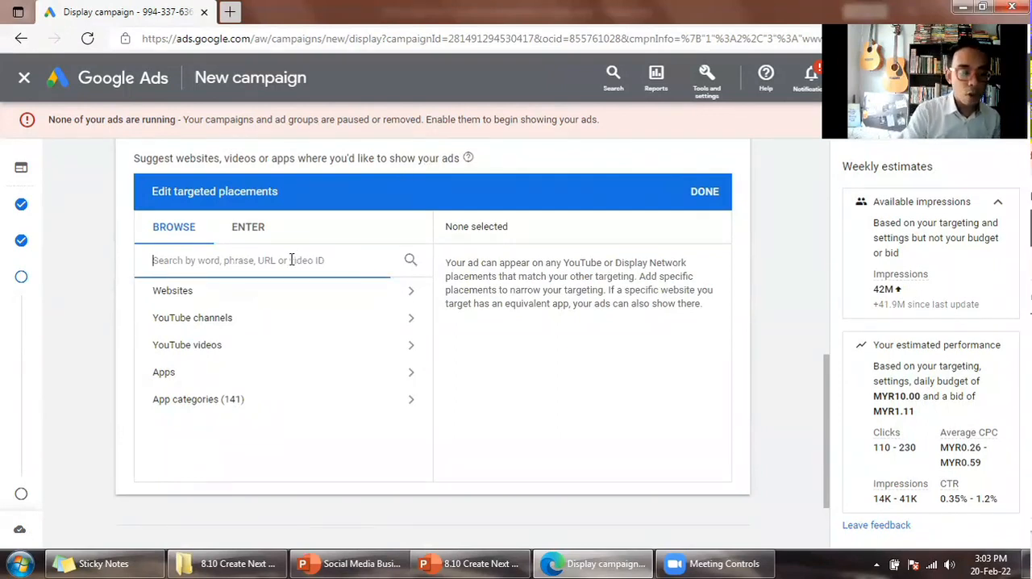
{"action": "type", "text": "tu"}
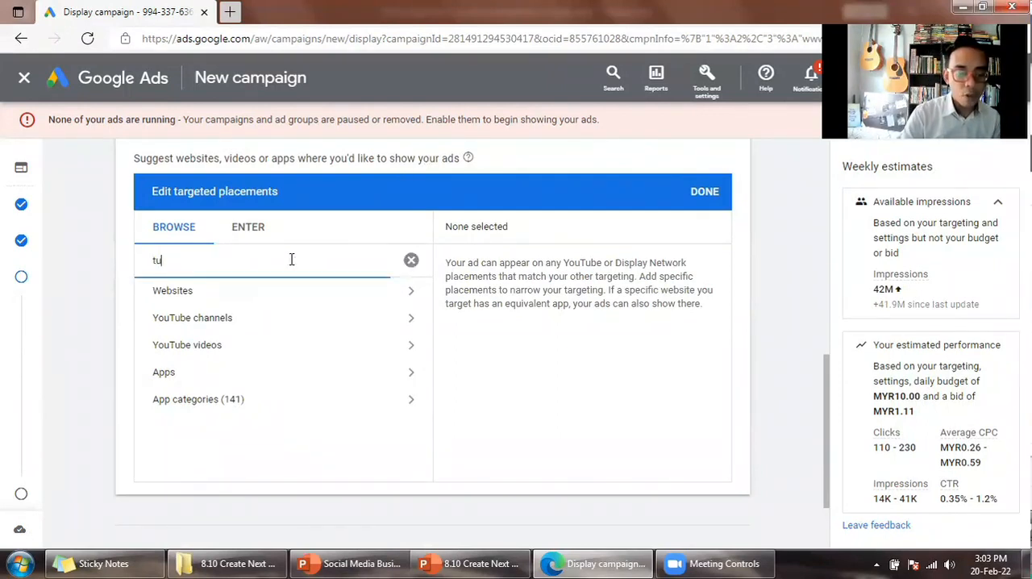
{"action": "type", "text": "dung labuh"}
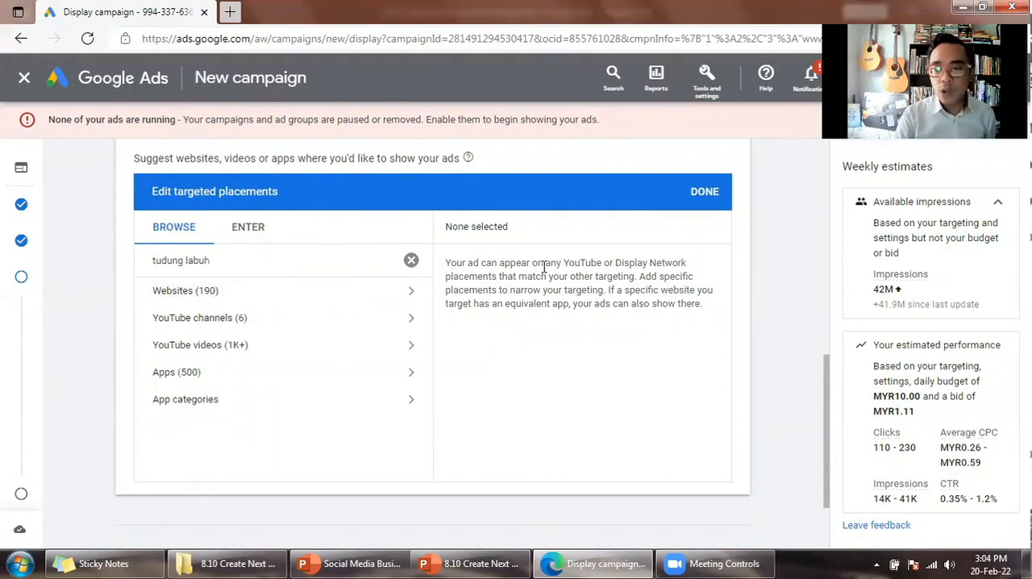
{"action": "left_click", "coordinate": [186, 300]}
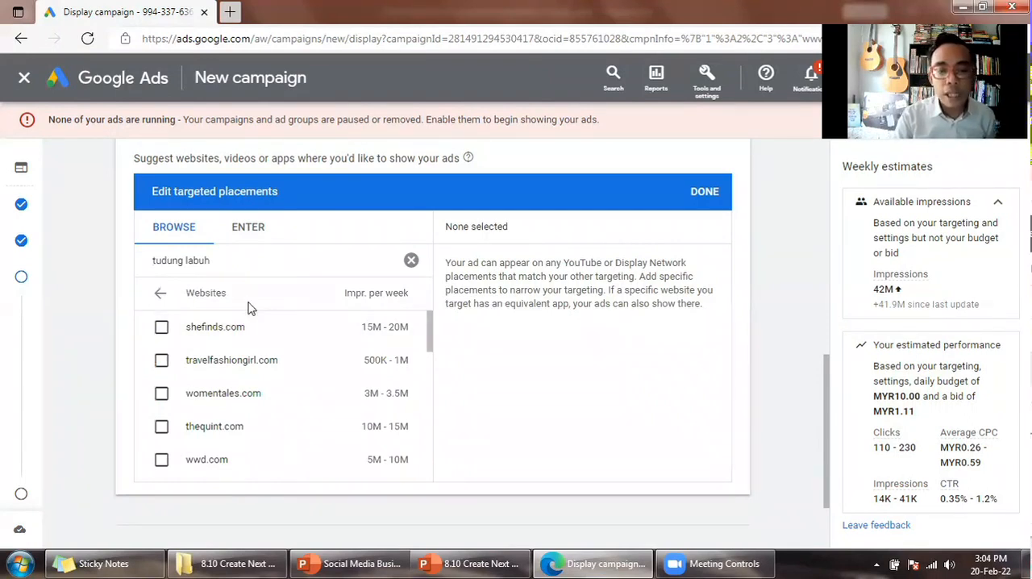
{"action": "left_click", "coordinate": [160, 295]}
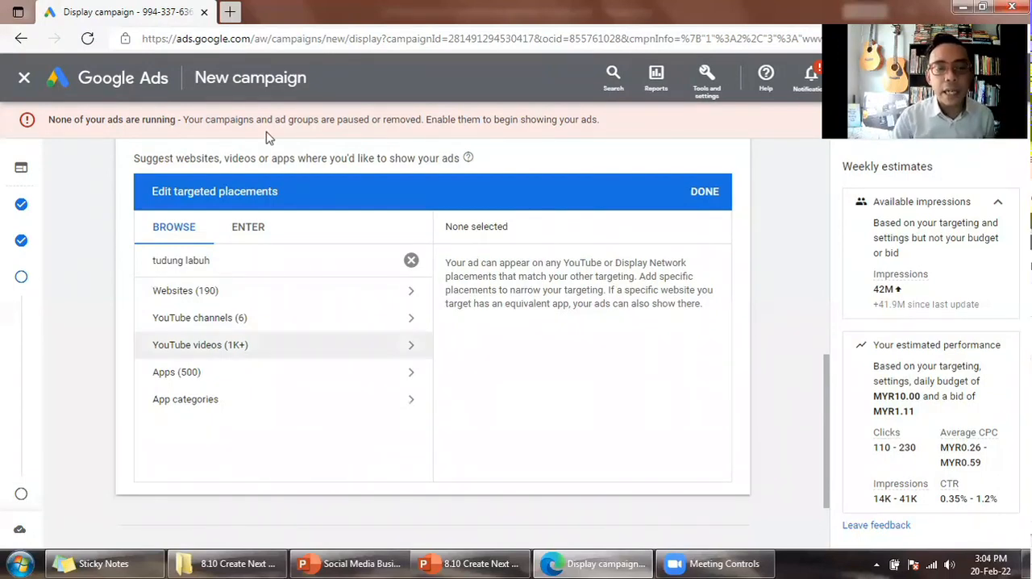
{"action": "left_click", "coordinate": [201, 299]}
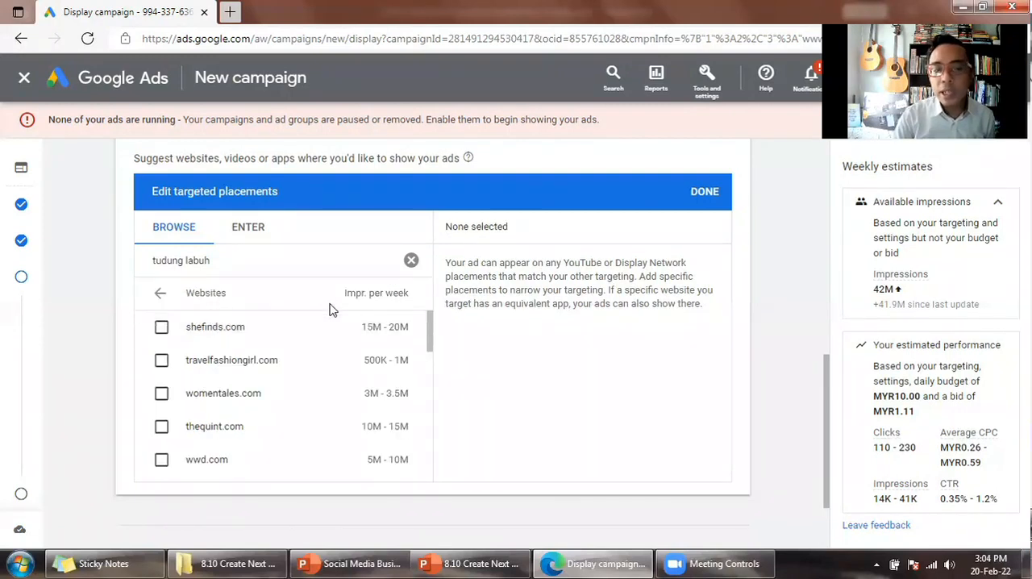
{"action": "left_click_drag", "start_coordinate": [255, 332], "coordinate": [188, 333]}
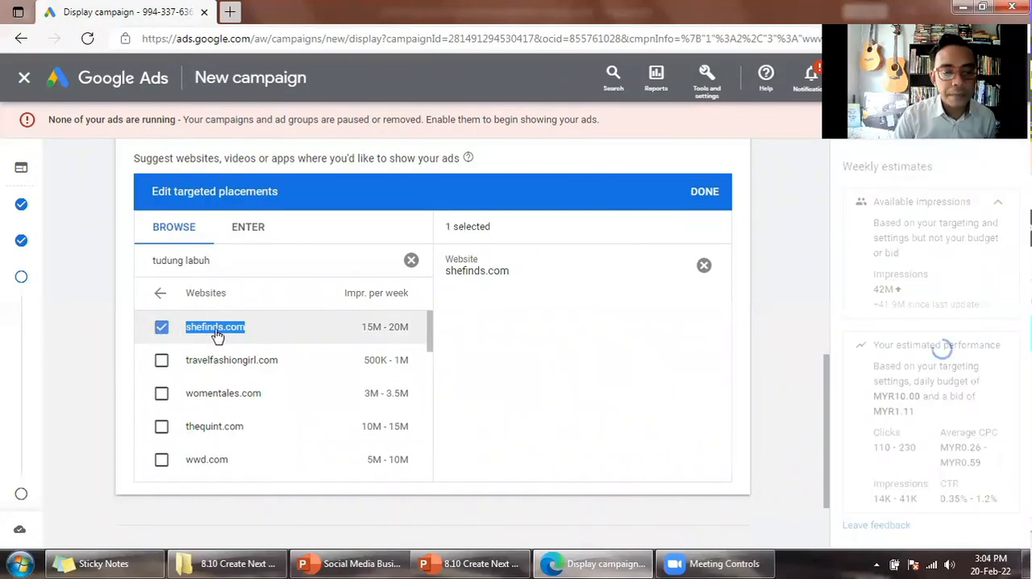
{"action": "right_click", "coordinate": [217, 335]}
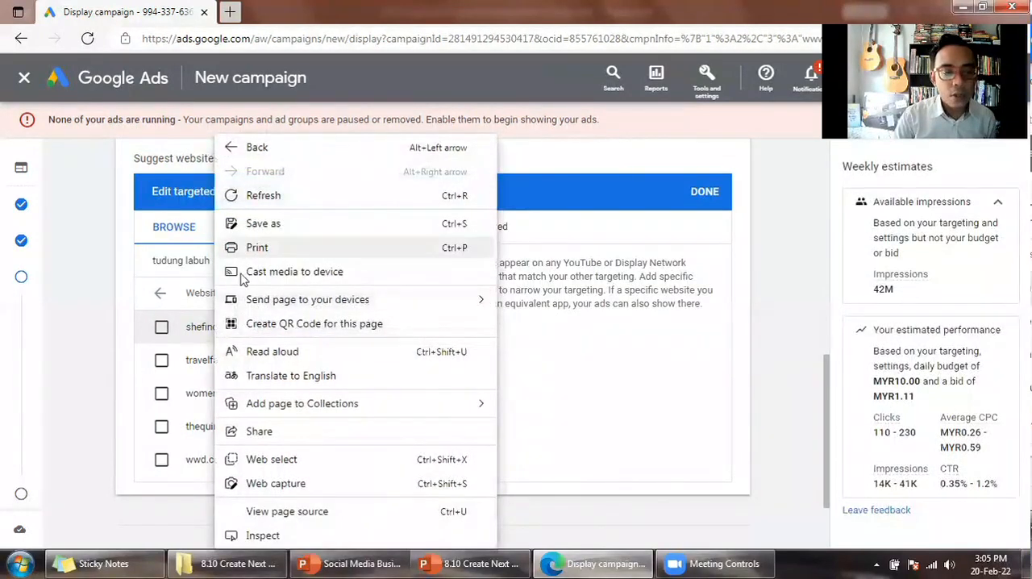
{"action": "left_click", "coordinate": [102, 318]}
{"action": "double_click", "coordinate": [188, 336]}
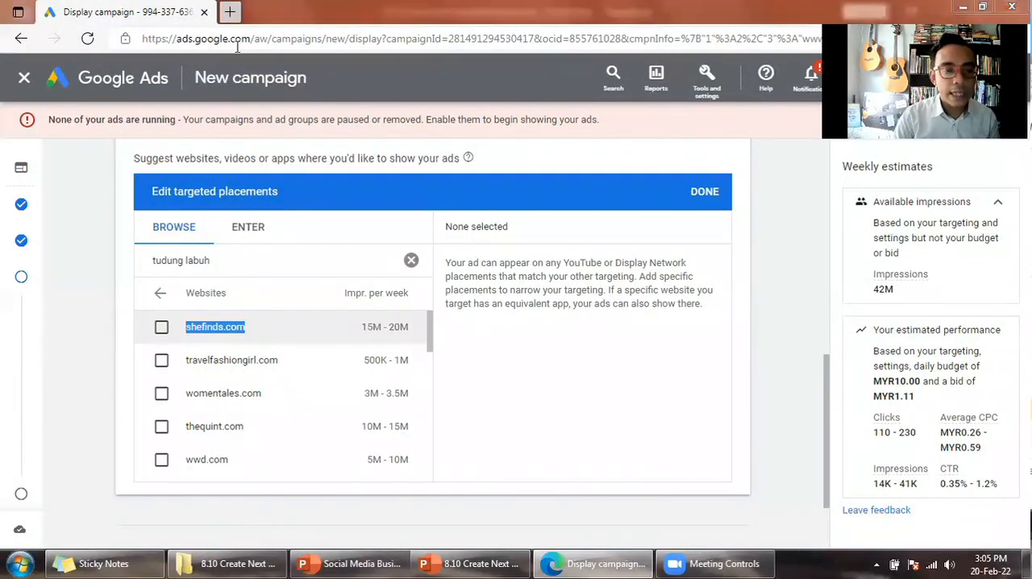
{"action": "left_click", "coordinate": [162, 328]}
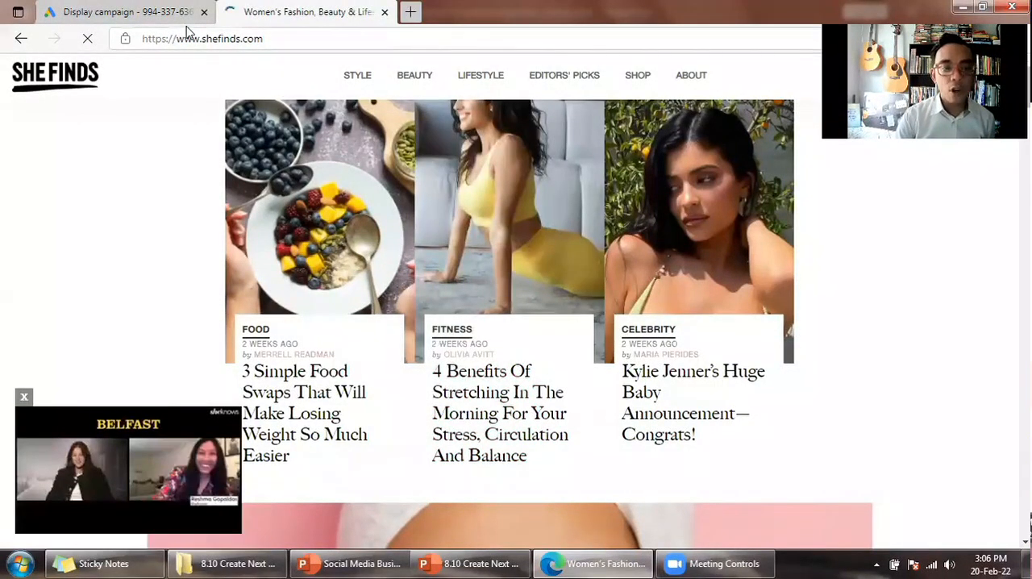
{"action": "left_click", "coordinate": [154, 12]}
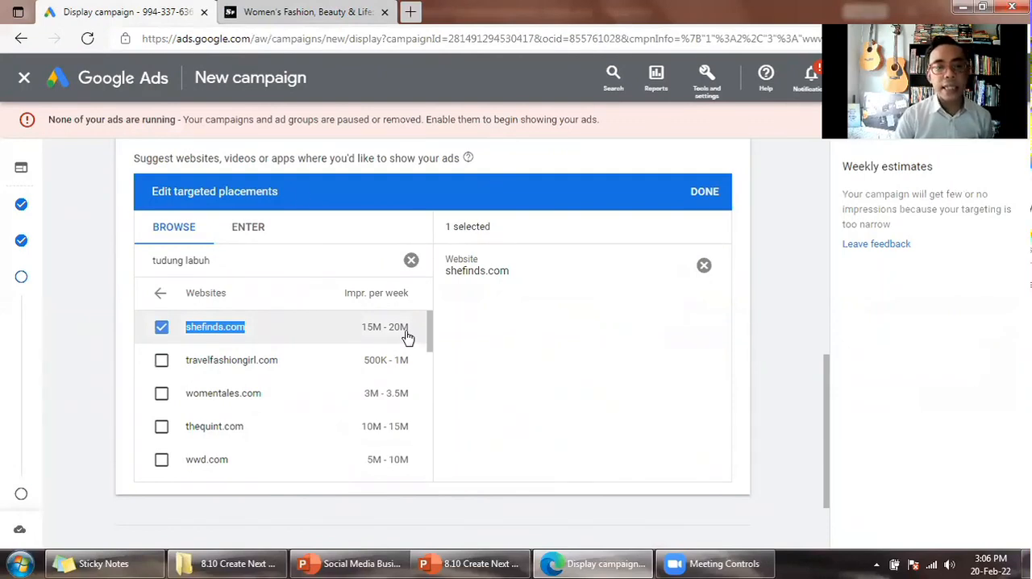
- On the SheFinds site, decline push notifications, close the floating video and examine the wide banner ad on the homepage
{"action": "key", "text": "ctrl+Tab"}
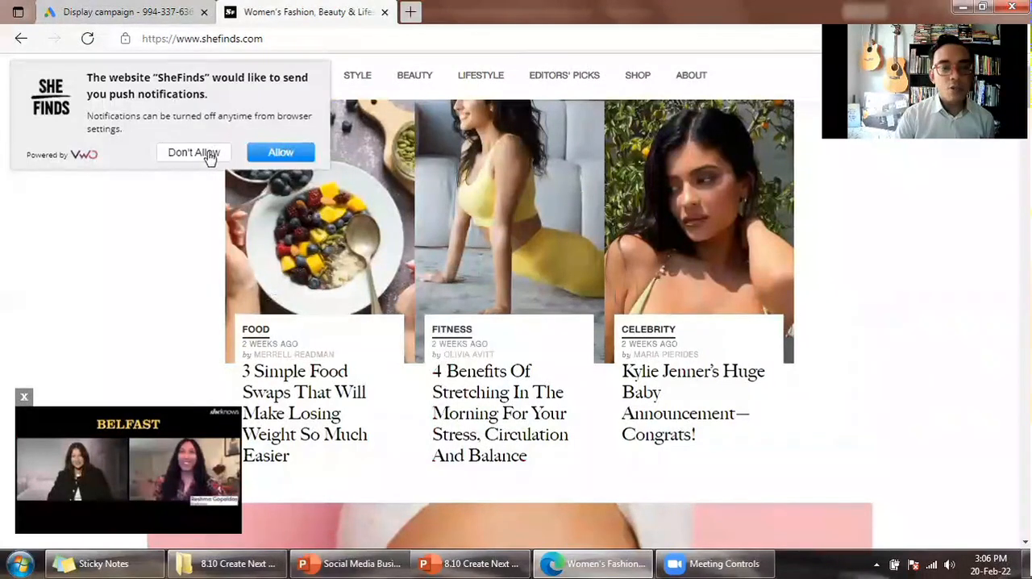
{"action": "left_click", "coordinate": [209, 154]}
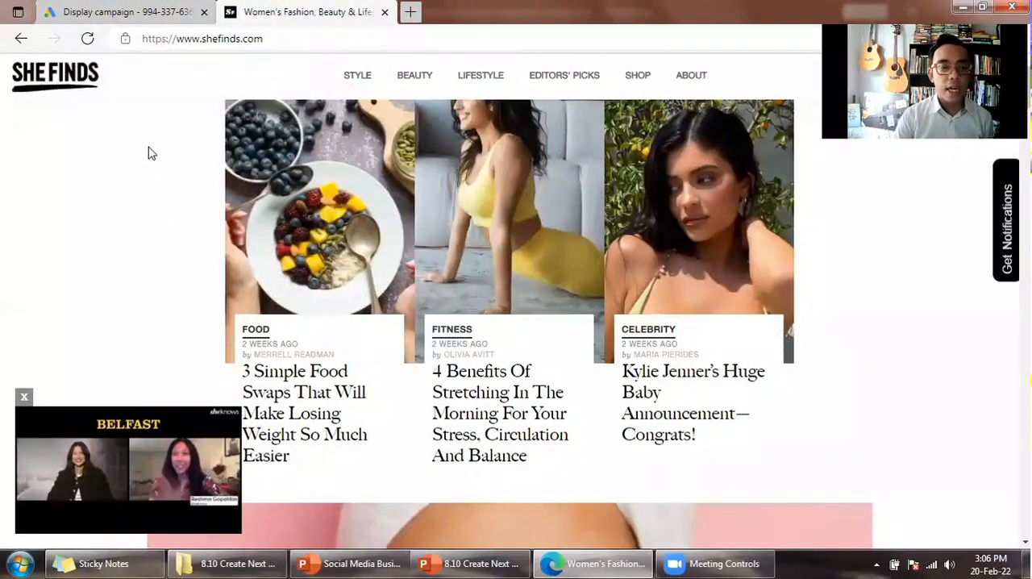
{"action": "mouse_move", "coordinate": [151, 447]}
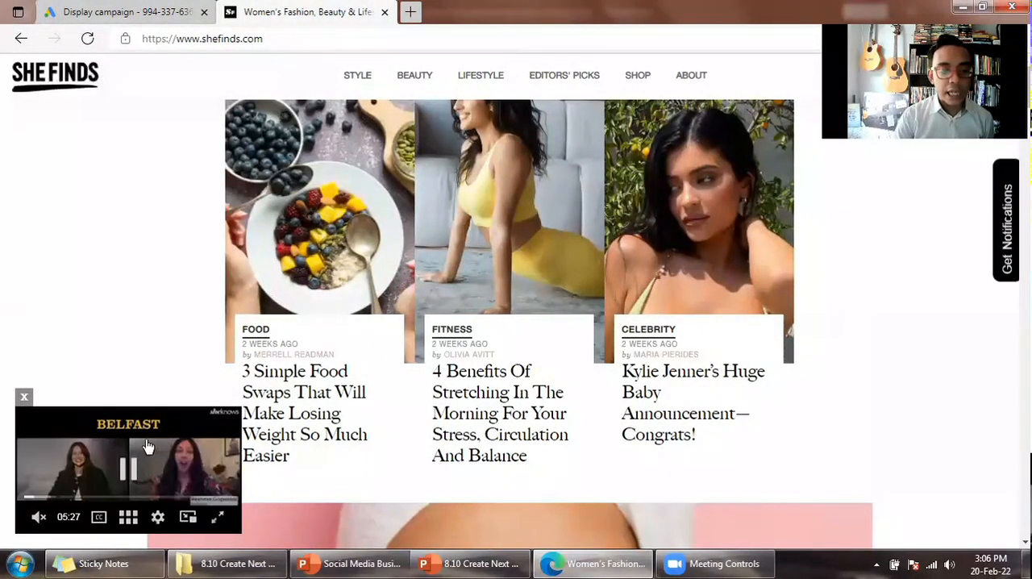
{"action": "left_click", "coordinate": [24, 398]}
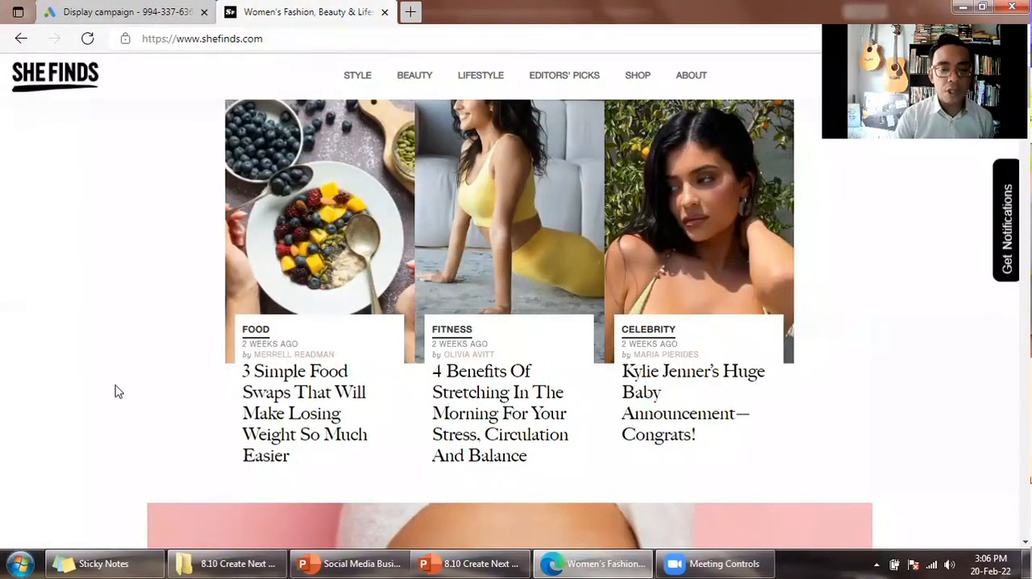
{"action": "scroll", "coordinate": [127, 389], "scroll_direction": "down", "scroll_amount": 10}
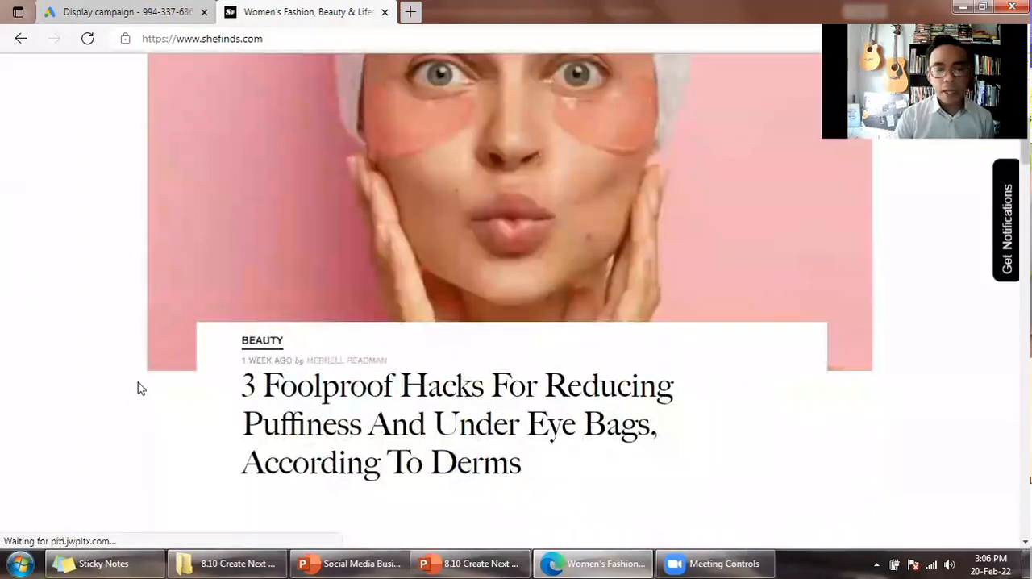
{"action": "scroll", "coordinate": [146, 382], "scroll_direction": "up", "scroll_amount": 2}
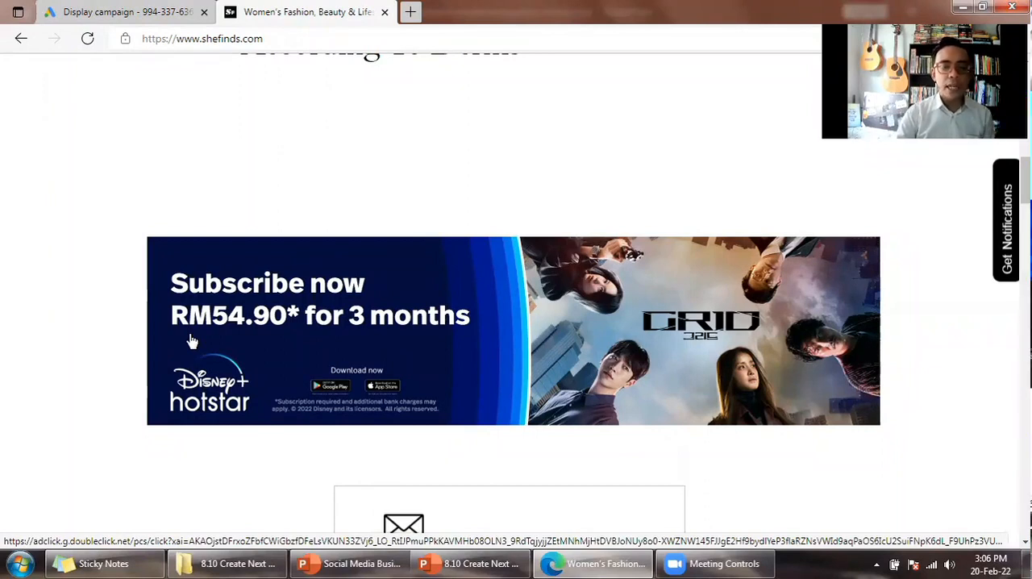
- Switch to PowerPoint to view the Landscape Image slide, and return to the SheFinds page in the browser
{"action": "left_click", "coordinate": [478, 562]}
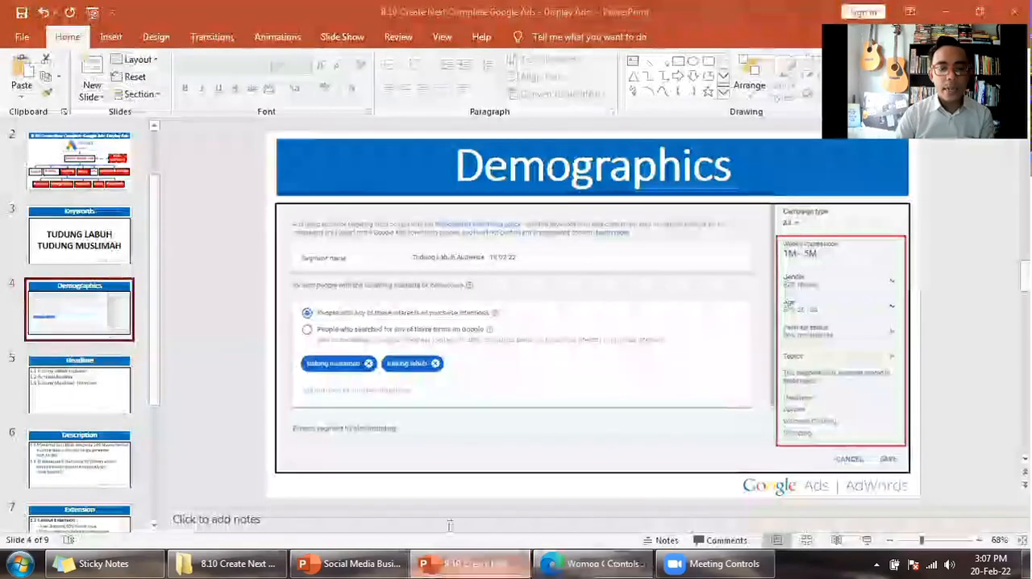
{"action": "scroll", "coordinate": [95, 411], "scroll_direction": "down", "scroll_amount": 3}
{"action": "left_click", "coordinate": [94, 411]}
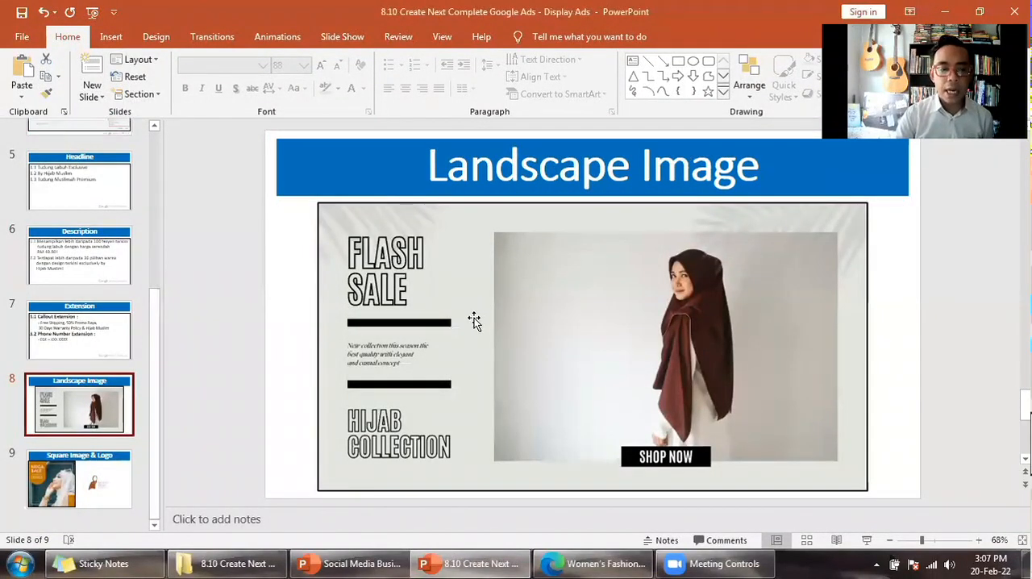
{"action": "left_click", "coordinate": [593, 564]}
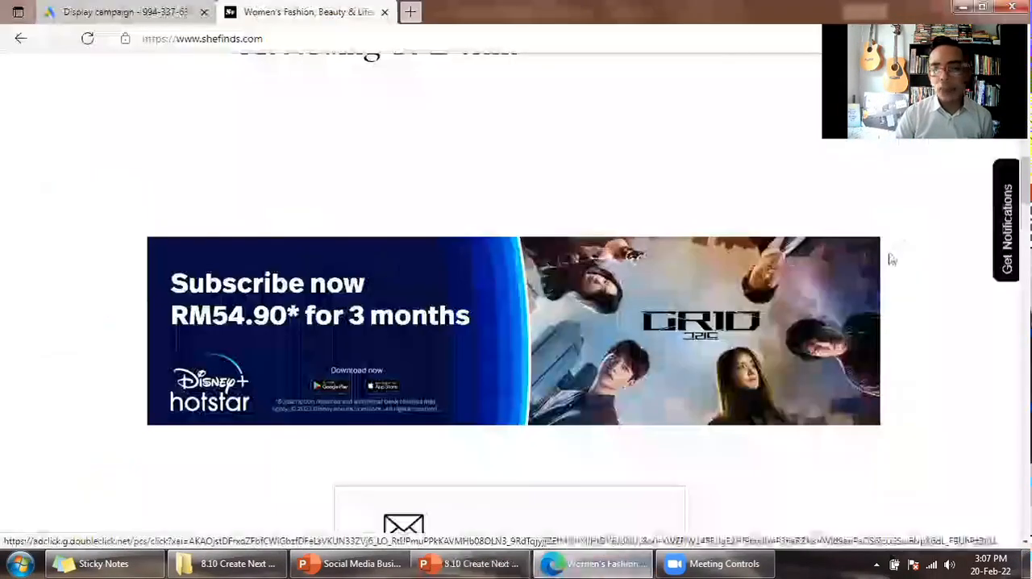
- Examine the ads beside the celebrity articles on the SheFinds homepage
{"action": "scroll", "coordinate": [189, 364], "scroll_direction": "down", "scroll_amount": 3}
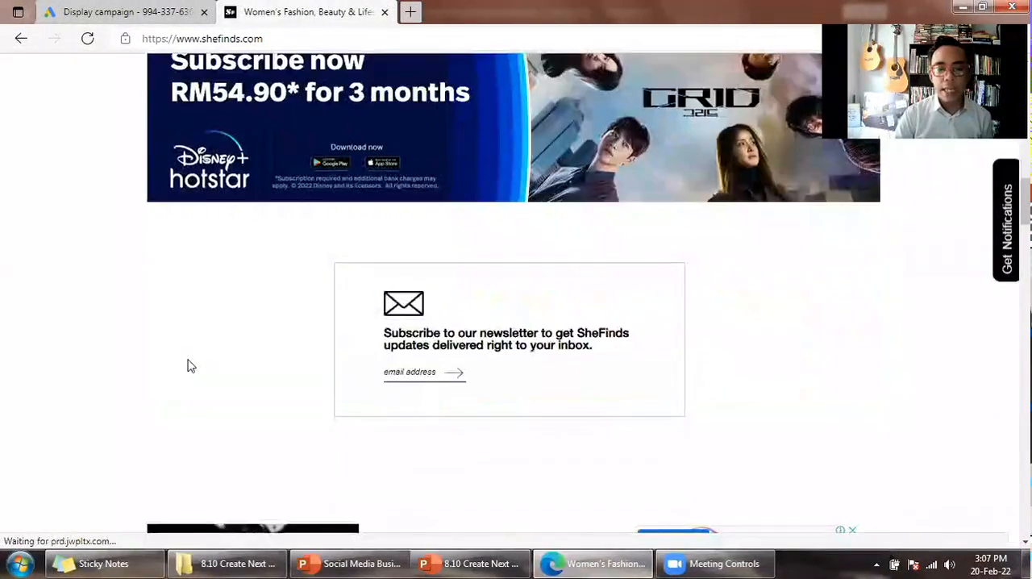
{"action": "scroll", "coordinate": [194, 363], "scroll_direction": "down", "scroll_amount": 4}
{"action": "scroll", "coordinate": [589, 465], "scroll_direction": "down", "scroll_amount": 1}
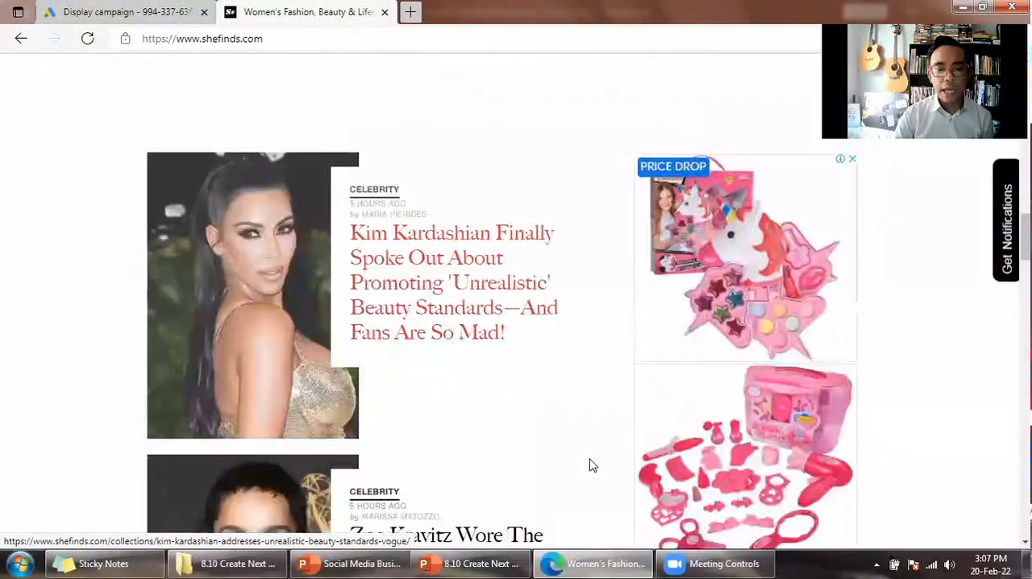
{"action": "scroll", "coordinate": [597, 456], "scroll_direction": "down", "scroll_amount": 3}
{"action": "scroll", "coordinate": [618, 438], "scroll_direction": "up", "scroll_amount": 4}
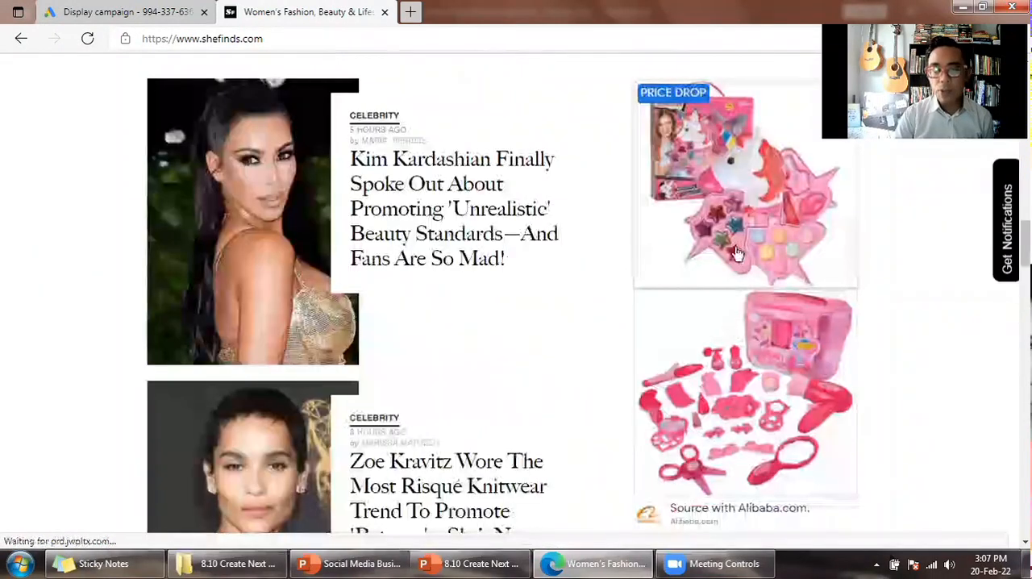
- View the Square Image & Logo slide in PowerPoint and compare it with the sidebar ads on the SheFinds page
{"action": "left_click", "coordinate": [476, 564]}
{"action": "left_click", "coordinate": [88, 478]}
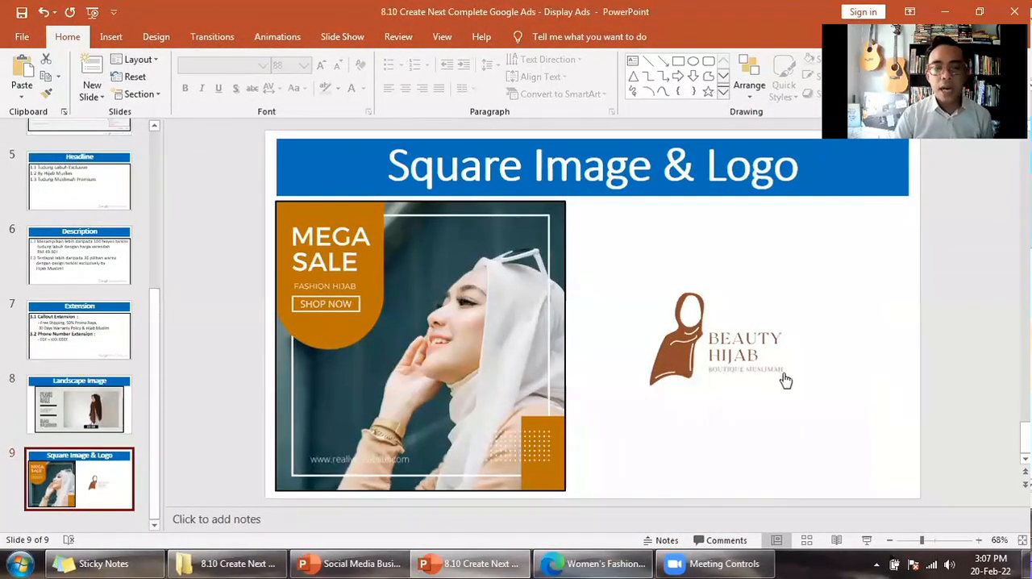
{"action": "key", "text": "alt+Tab"}
{"action": "scroll", "coordinate": [788, 390], "scroll_direction": "down", "scroll_amount": 5}
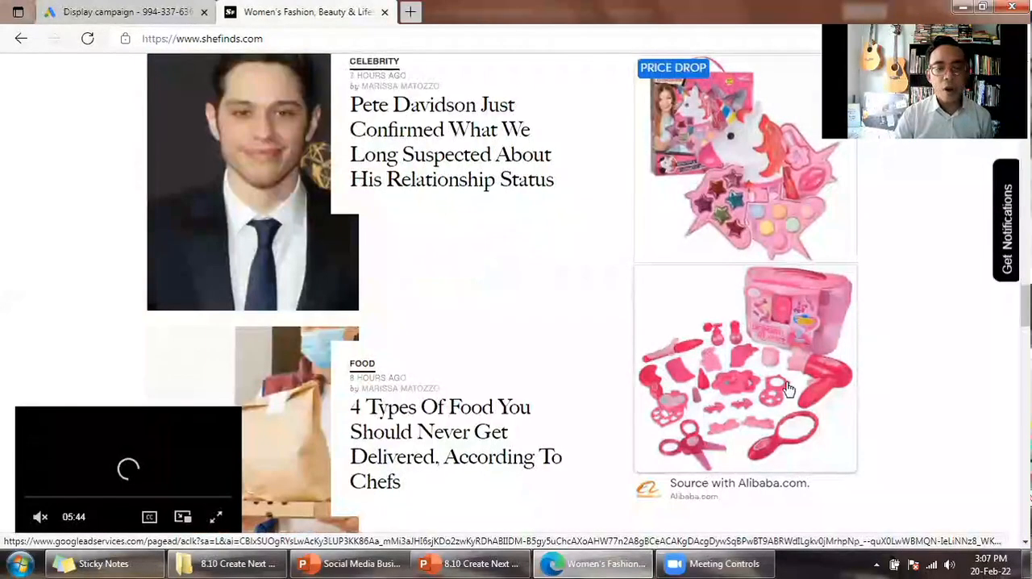
{"action": "scroll", "coordinate": [35, 417], "scroll_direction": "down", "scroll_amount": 2}
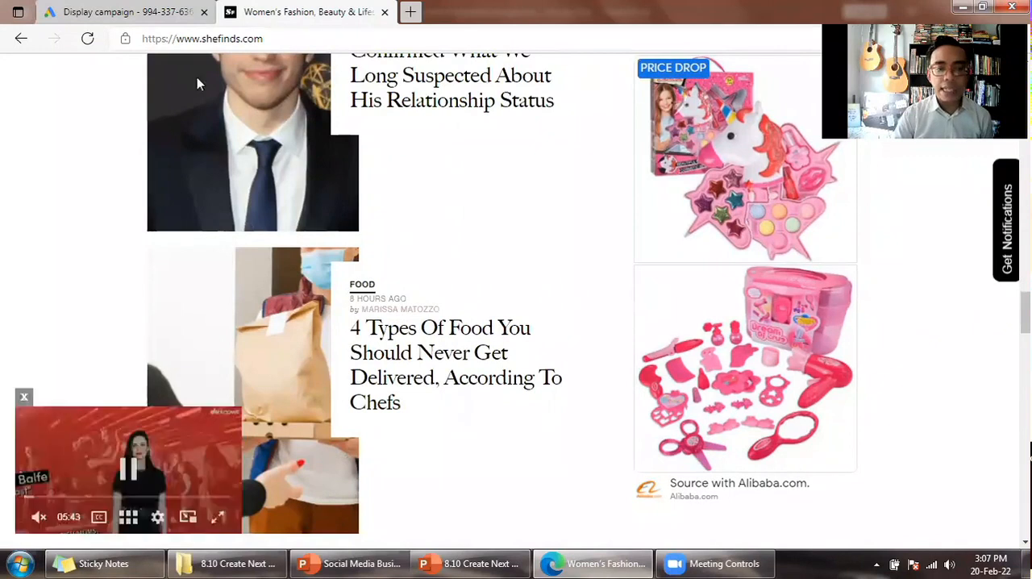
- Check the campaign's selected placement, examine the ad spaces down to the SheFinds footer and back up to the banner, and close the floating video
{"action": "key", "text": "ctrl+shift+Tab"}
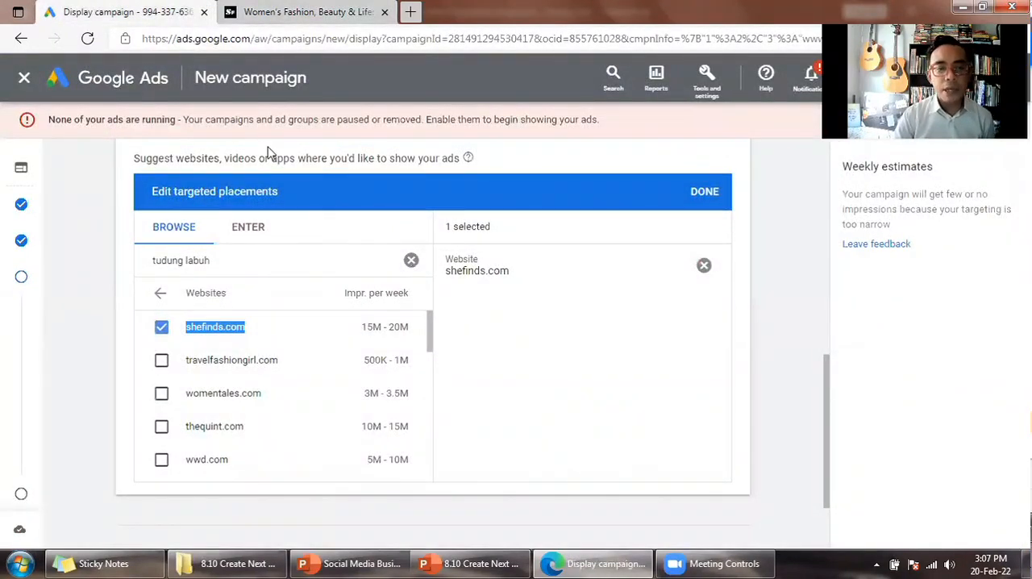
{"action": "key", "text": "ctrl+Tab"}
{"action": "scroll", "coordinate": [516, 282], "scroll_direction": "down", "scroll_amount": 3}
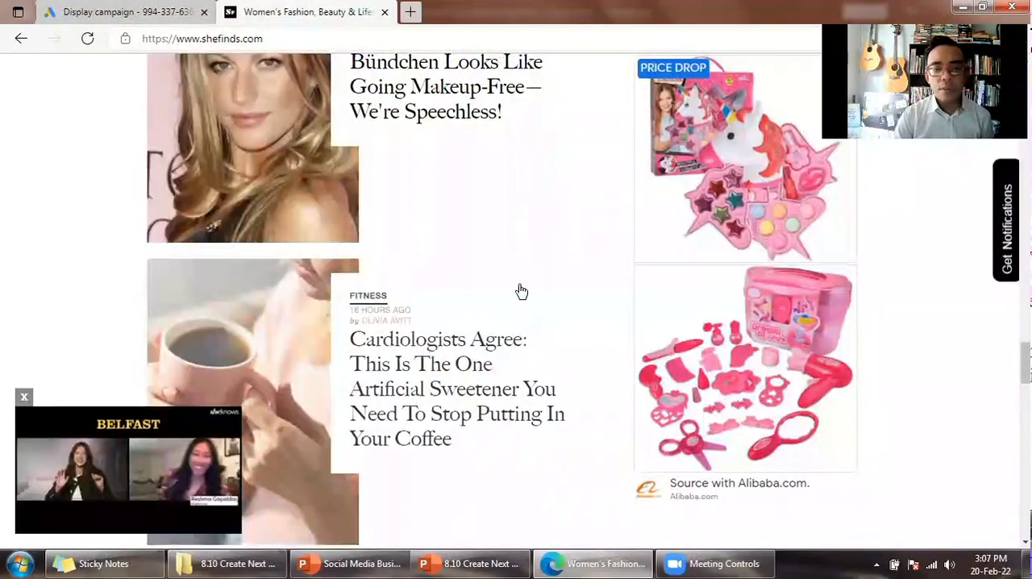
{"action": "scroll", "coordinate": [521, 302], "scroll_direction": "down", "scroll_amount": 10}
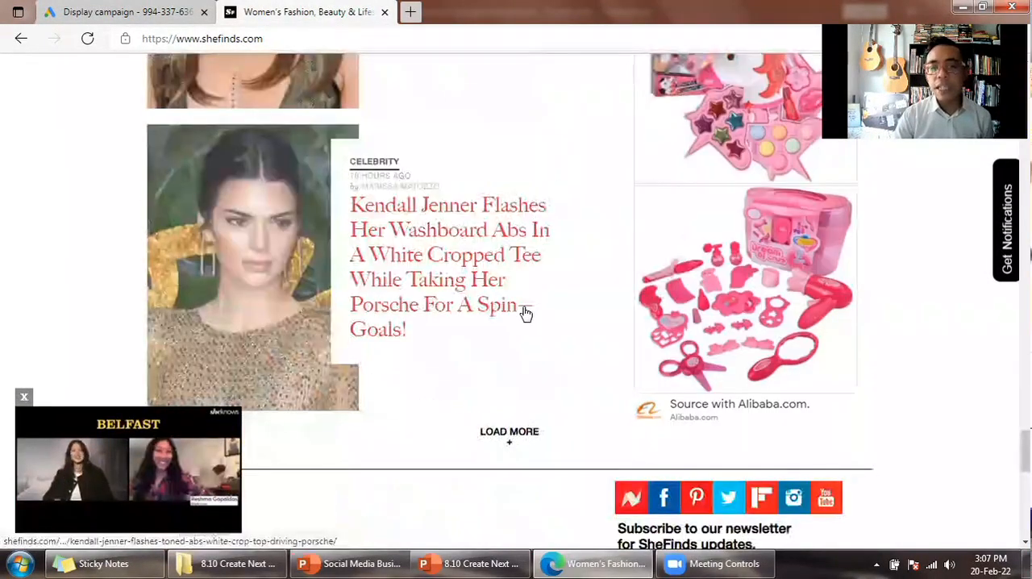
{"action": "scroll", "coordinate": [524, 315], "scroll_direction": "down", "scroll_amount": 4}
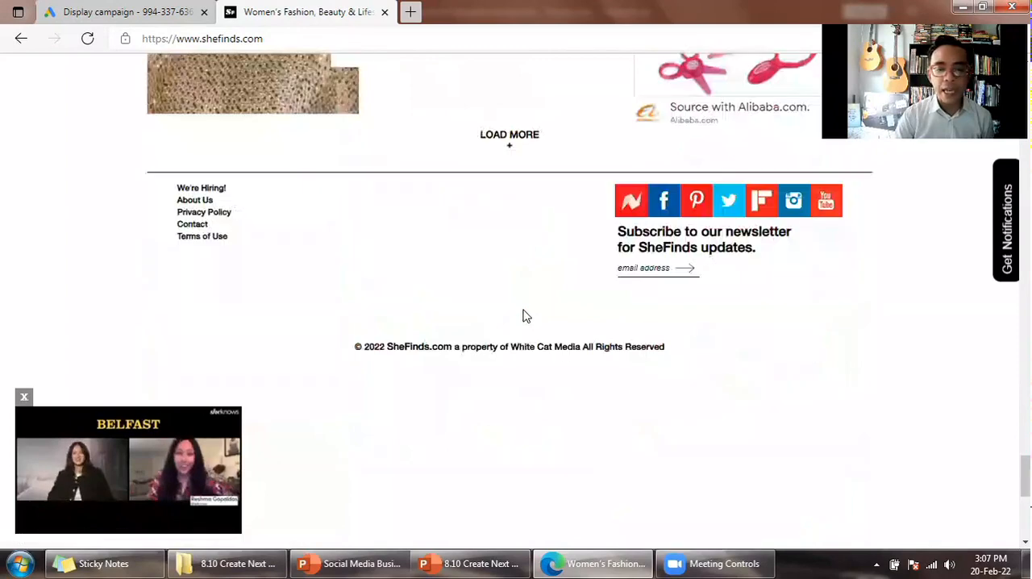
{"action": "scroll", "coordinate": [516, 299], "scroll_direction": "down", "scroll_amount": 5}
{"action": "scroll", "coordinate": [532, 323], "scroll_direction": "up", "scroll_amount": 3}
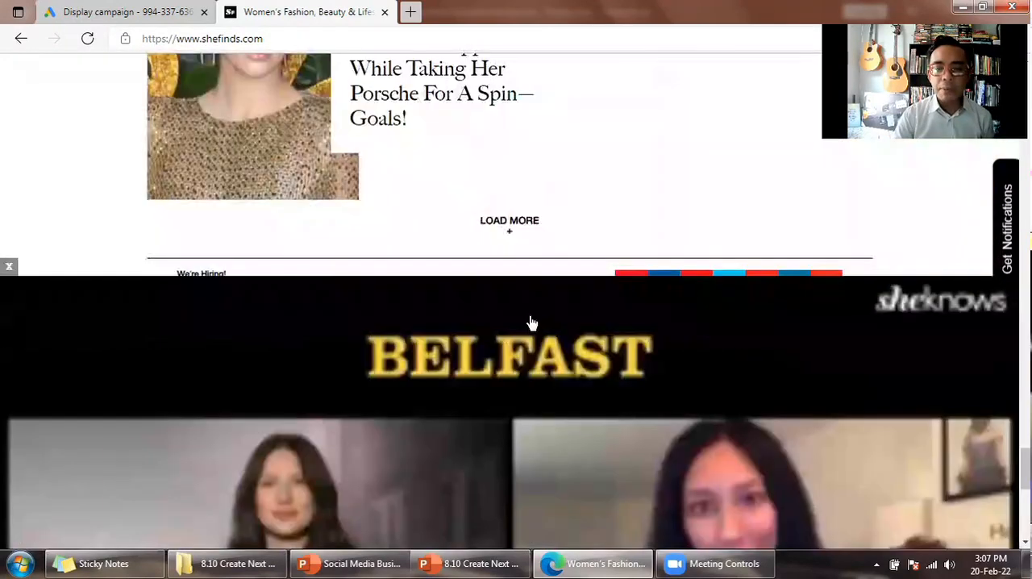
{"action": "scroll", "coordinate": [549, 325], "scroll_direction": "up", "scroll_amount": 5}
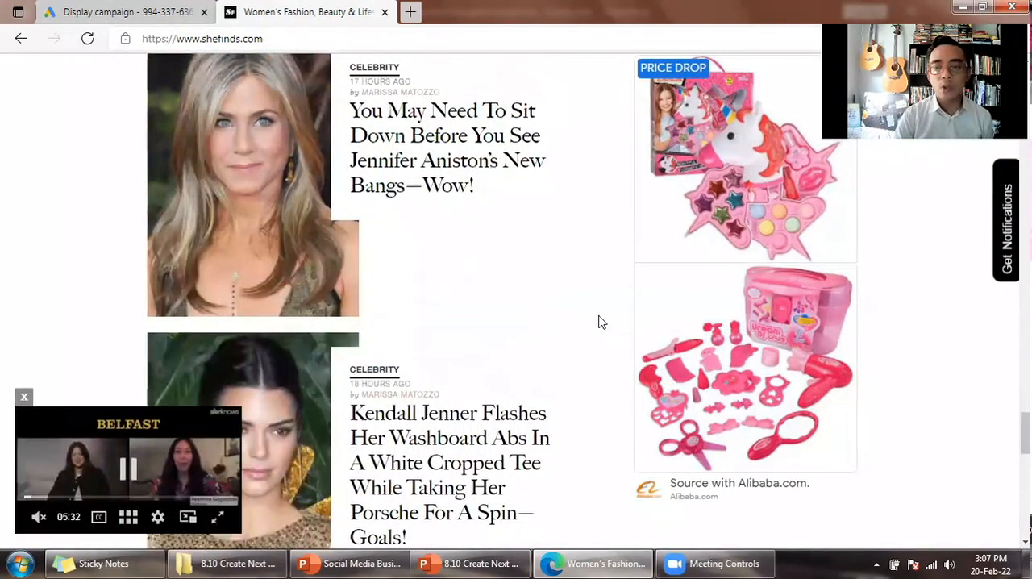
{"action": "scroll", "coordinate": [601, 324], "scroll_direction": "up", "scroll_amount": 5}
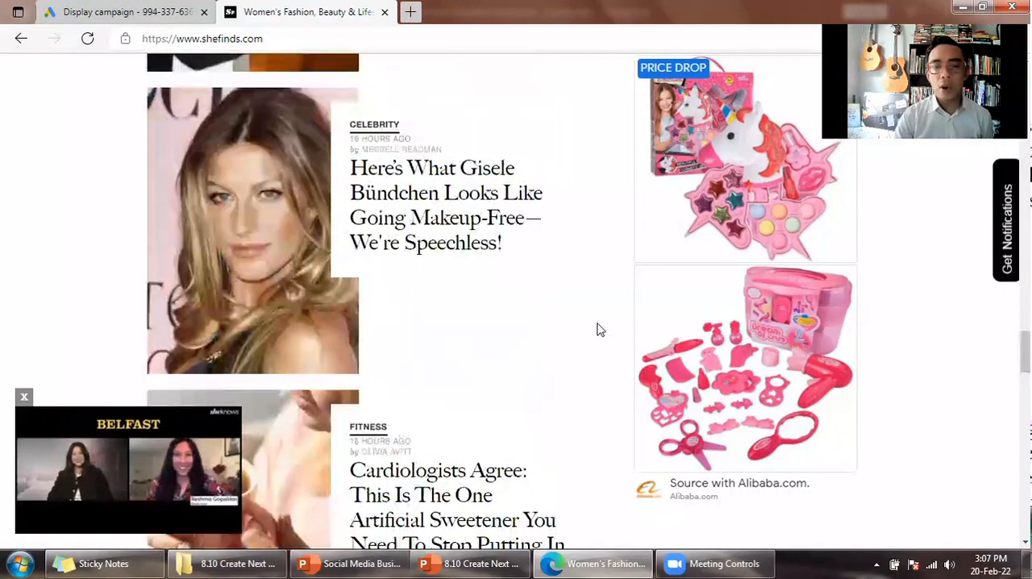
{"action": "scroll", "coordinate": [601, 329], "scroll_direction": "up", "scroll_amount": 5}
{"action": "scroll", "coordinate": [600, 330], "scroll_direction": "up", "scroll_amount": 10}
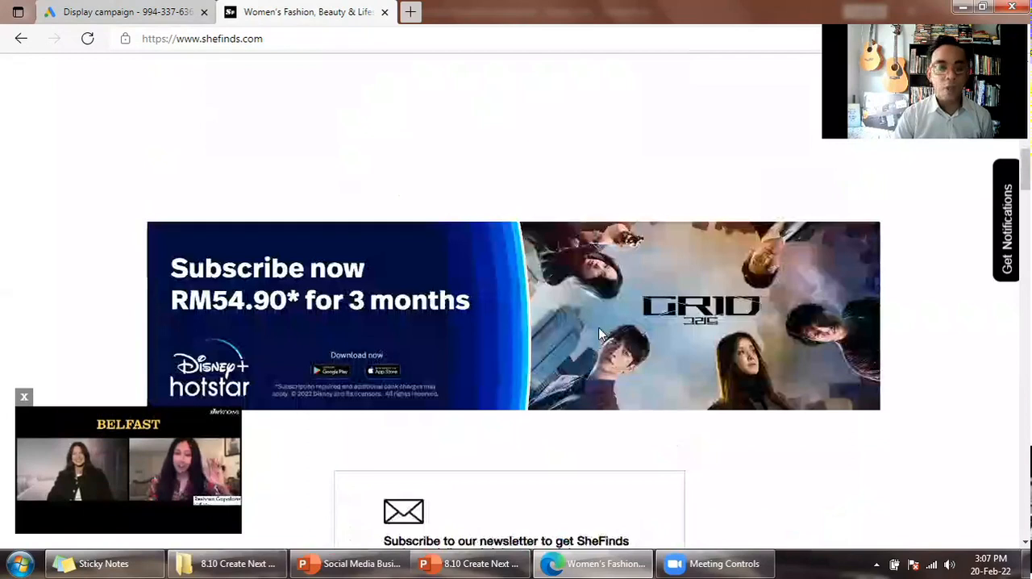
{"action": "left_click", "coordinate": [24, 397]}
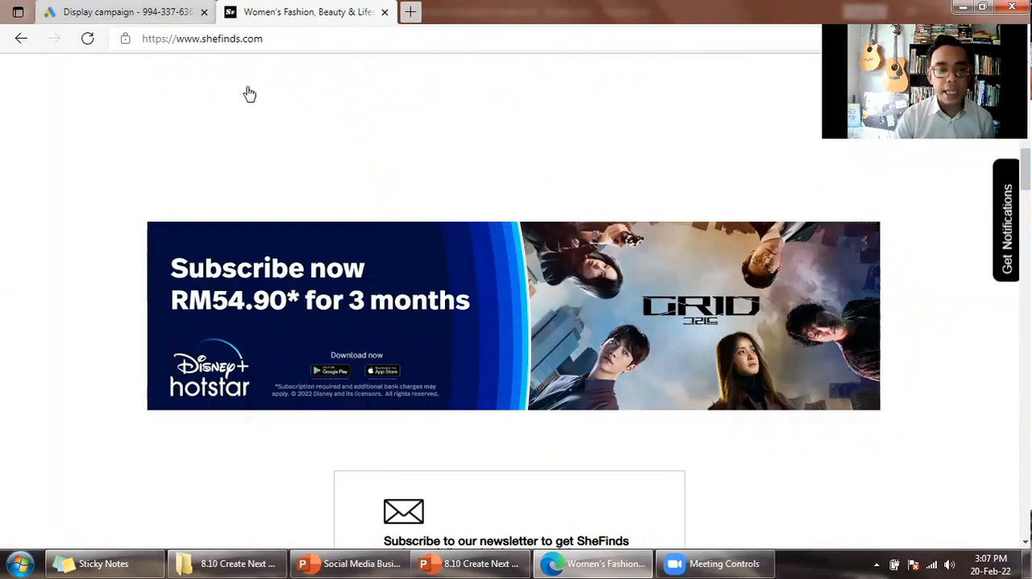
- Return to the Google Ads campaign and examine the suggested placement websites for "tudung labuh"
{"action": "key", "text": "ctrl+shift+Tab"}
{"action": "scroll", "coordinate": [258, 371], "scroll_direction": "down", "scroll_amount": 2}
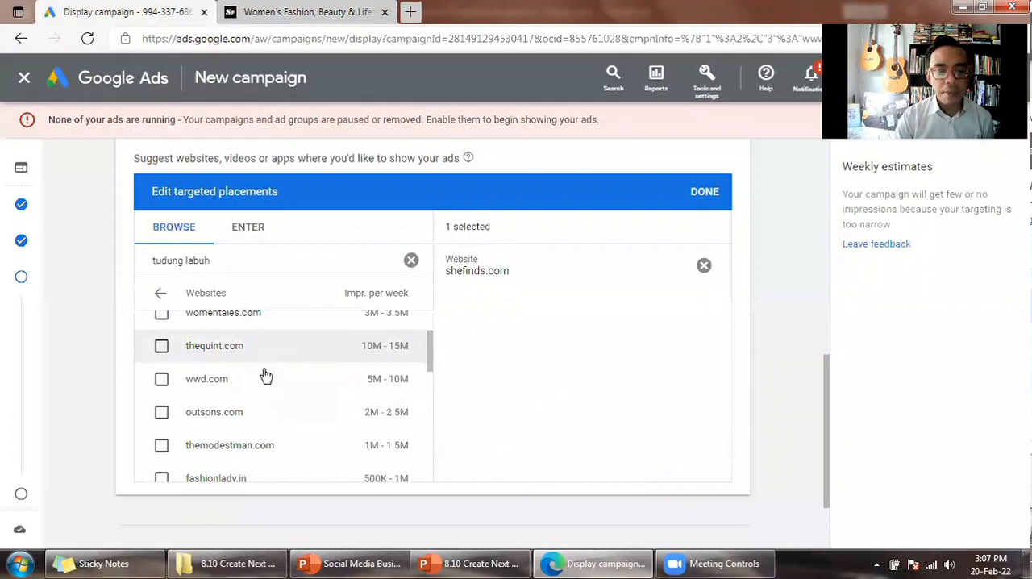
{"action": "scroll", "coordinate": [266, 377], "scroll_direction": "down", "scroll_amount": 2}
{"action": "scroll", "coordinate": [273, 379], "scroll_direction": "down", "scroll_amount": 3}
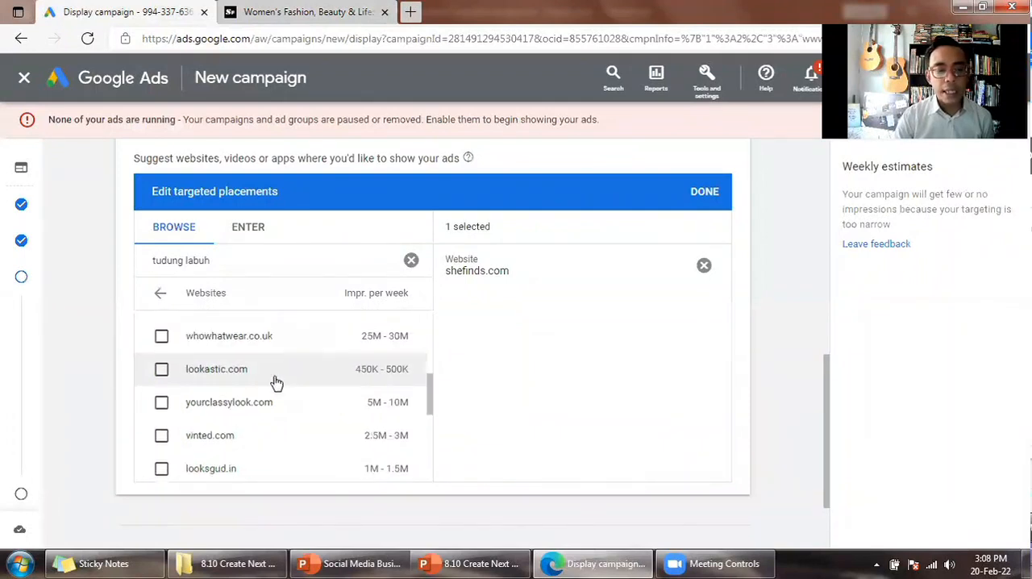
{"action": "scroll", "coordinate": [274, 381], "scroll_direction": "down", "scroll_amount": 2}
{"action": "scroll", "coordinate": [277, 391], "scroll_direction": "down", "scroll_amount": 2}
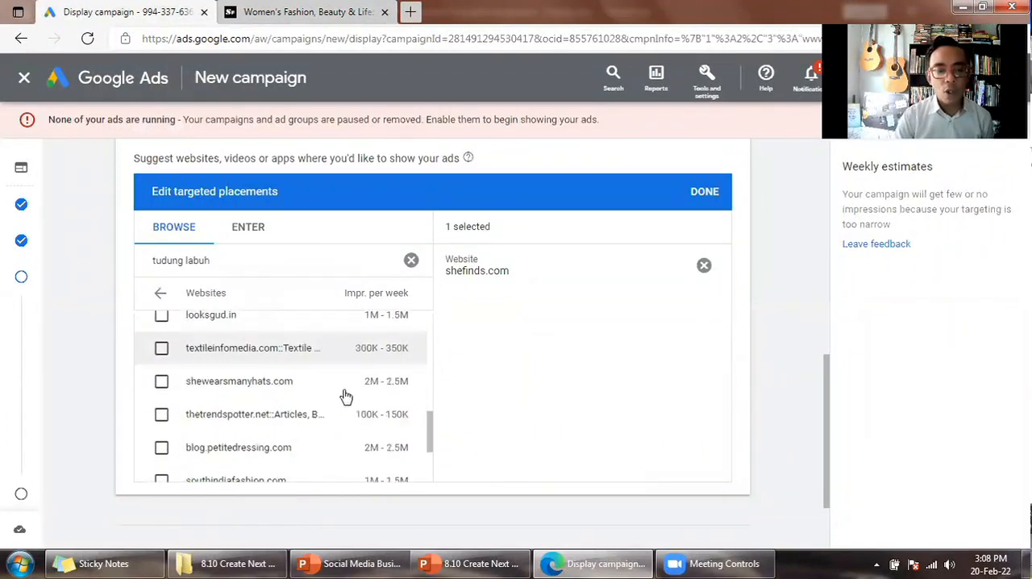
{"action": "scroll", "coordinate": [346, 396], "scroll_direction": "down", "scroll_amount": 2}
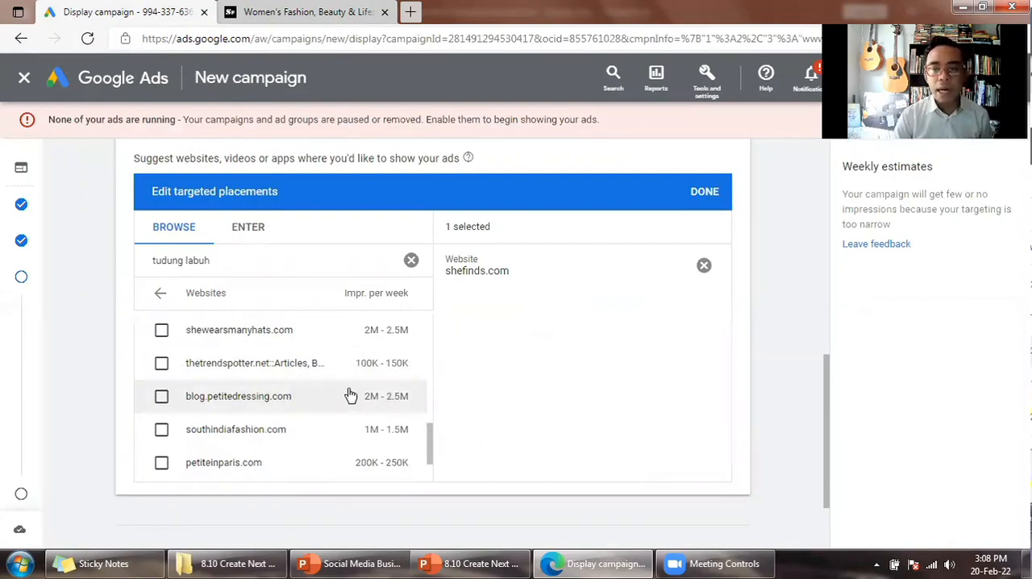
{"action": "scroll", "coordinate": [344, 391], "scroll_direction": "down", "scroll_amount": 2}
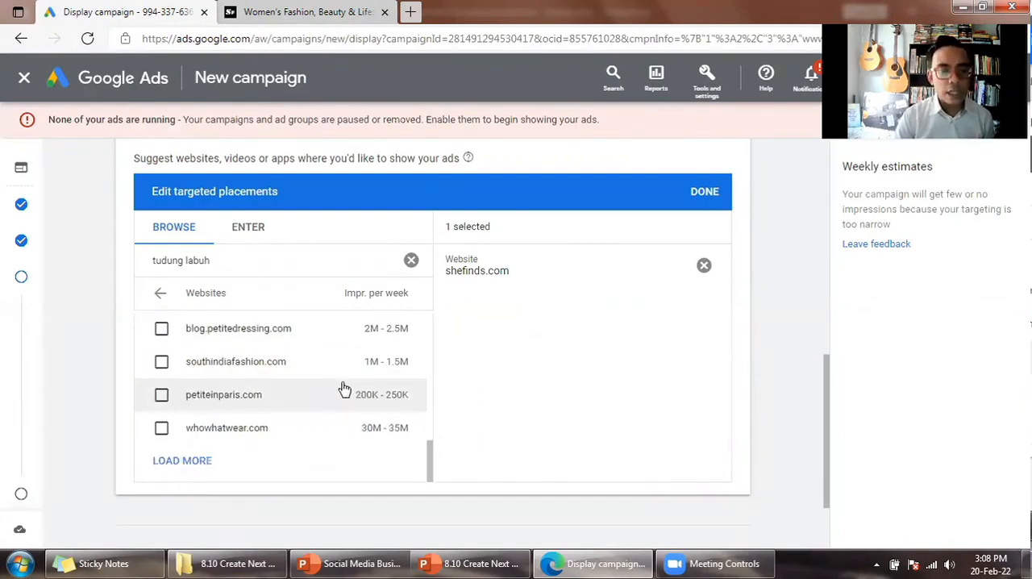
{"action": "scroll", "coordinate": [344, 391], "scroll_direction": "down", "scroll_amount": 2}
{"action": "scroll", "coordinate": [342, 388], "scroll_direction": "up", "scroll_amount": 2}
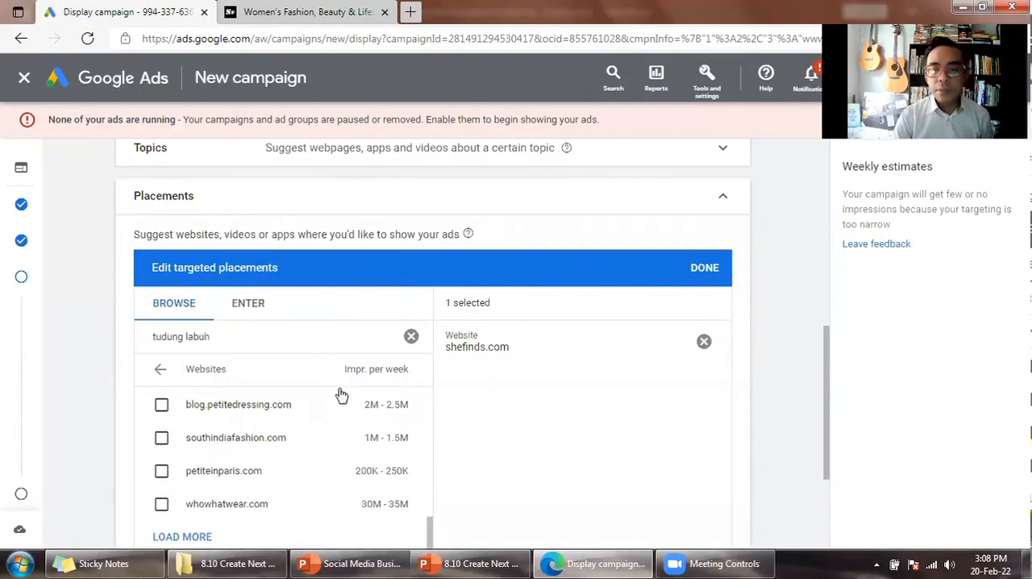
{"action": "scroll", "coordinate": [323, 430], "scroll_direction": "up", "scroll_amount": 3}
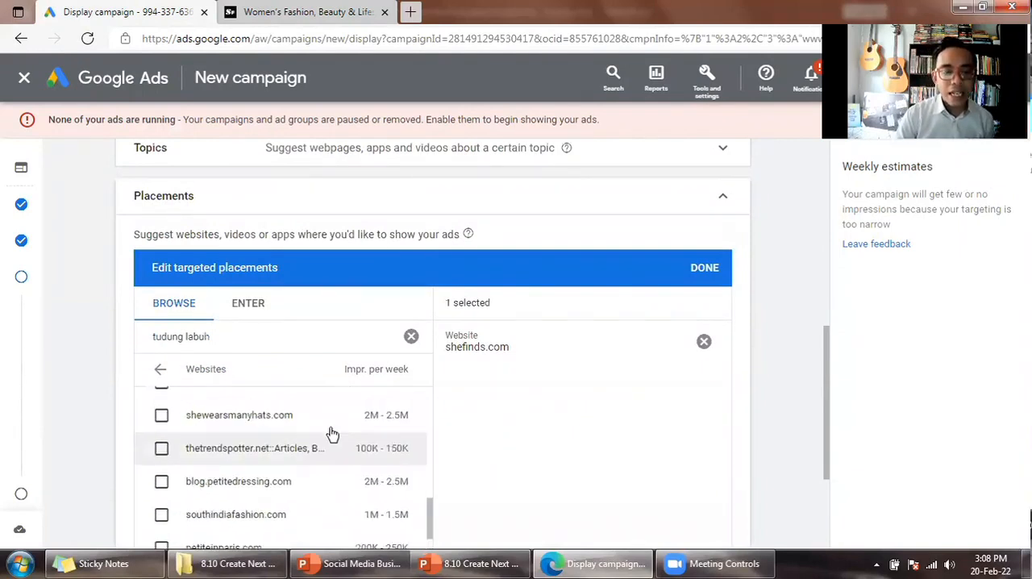
{"action": "scroll", "coordinate": [577, 428], "scroll_direction": "down", "scroll_amount": 2}
{"action": "left_click_drag", "start_coordinate": [430, 376], "coordinate": [421, 253]}
{"action": "scroll", "coordinate": [465, 347], "scroll_direction": "up", "scroll_amount": 3}
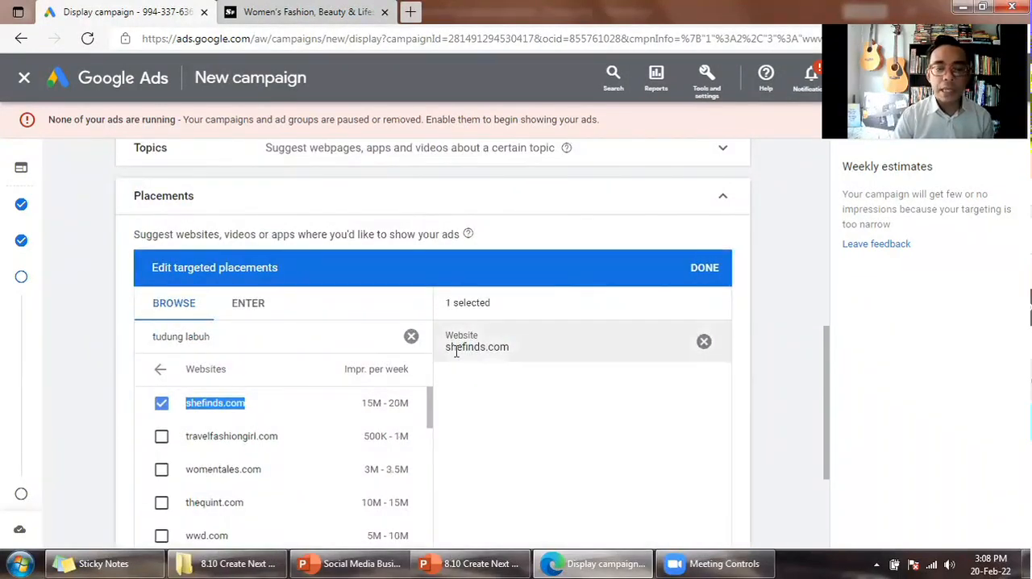
- Remove shefinds.com from the targeted placements, clear the placement search, and finish editing the placements
{"action": "scroll", "coordinate": [468, 363], "scroll_direction": "down", "scroll_amount": 1}
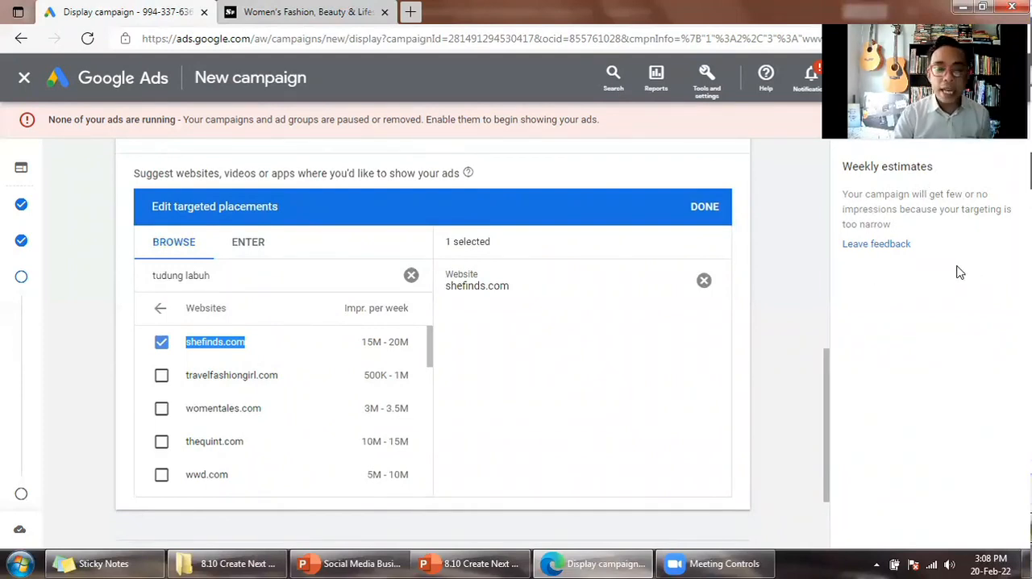
{"action": "left_click", "coordinate": [161, 344]}
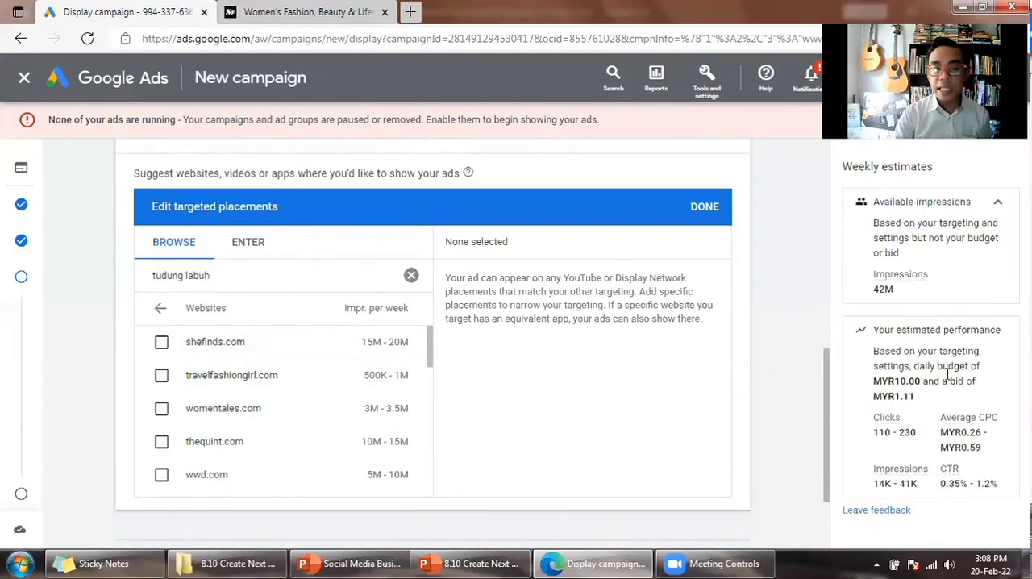
{"action": "left_click", "coordinate": [411, 276]}
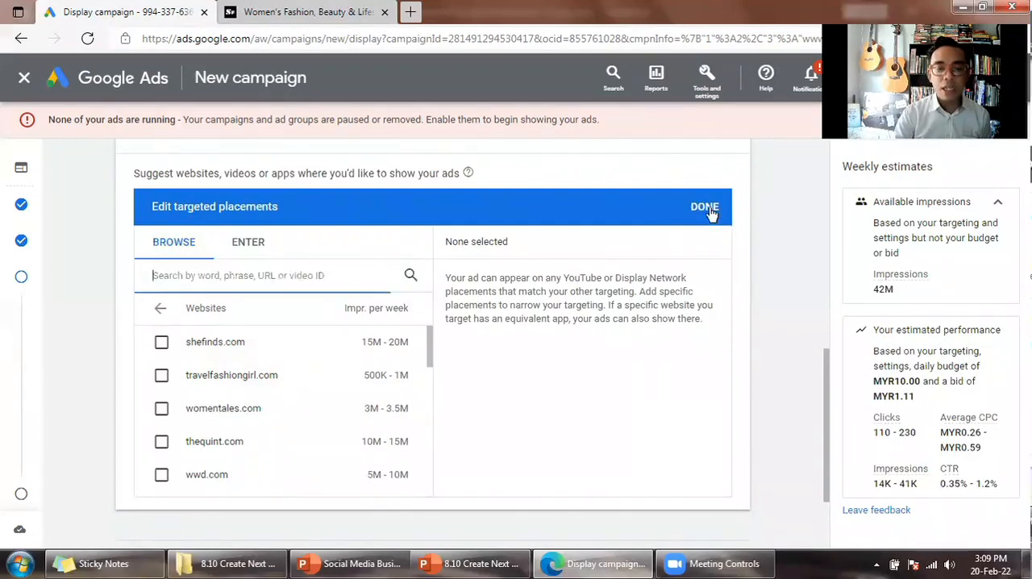
{"action": "left_click", "coordinate": [713, 231]}
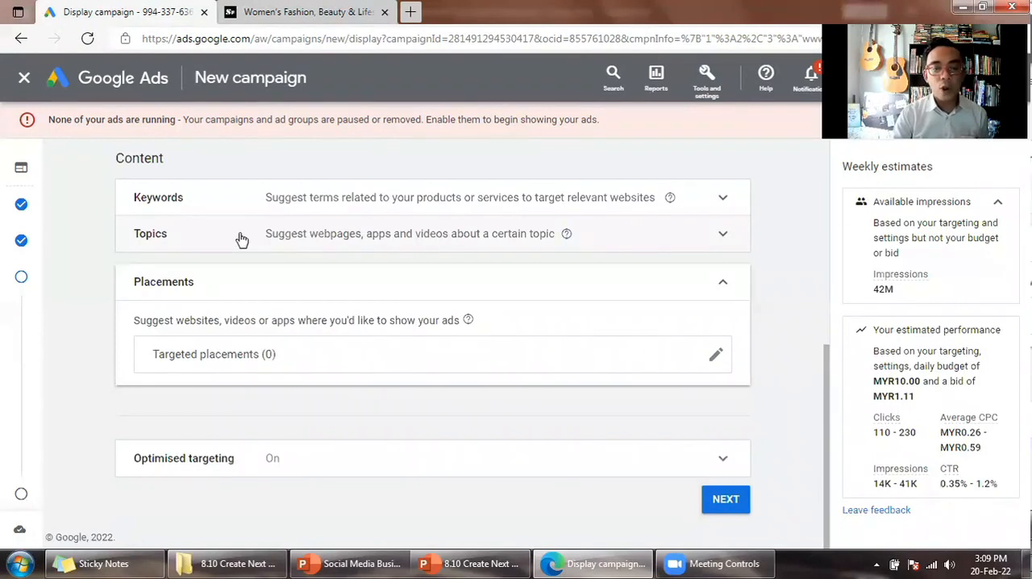
- Review the people and content targeting sections with topics and placements collapsed, and continue to the Ads stage
{"action": "left_click", "coordinate": [293, 244]}
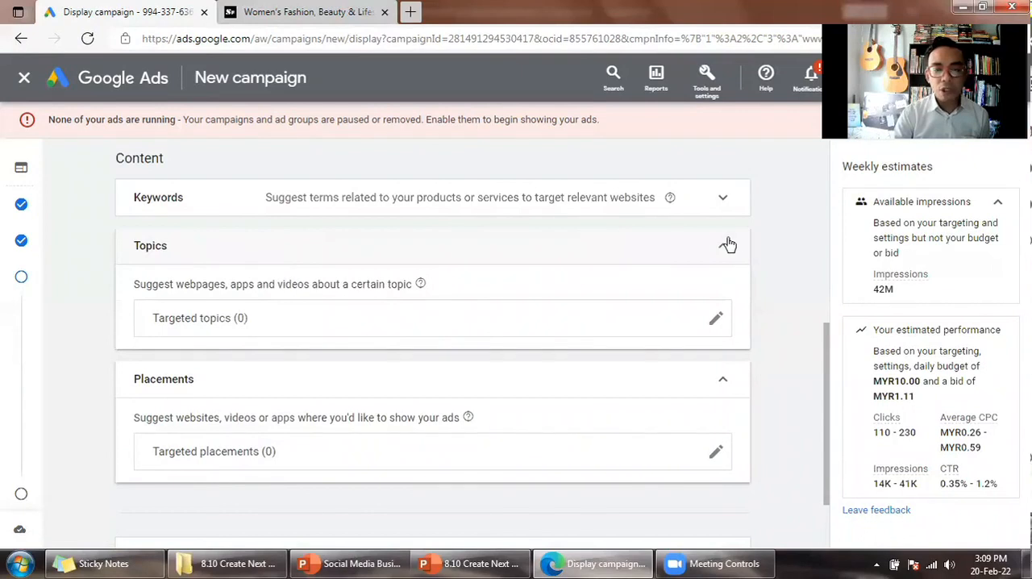
{"action": "left_click", "coordinate": [682, 259]}
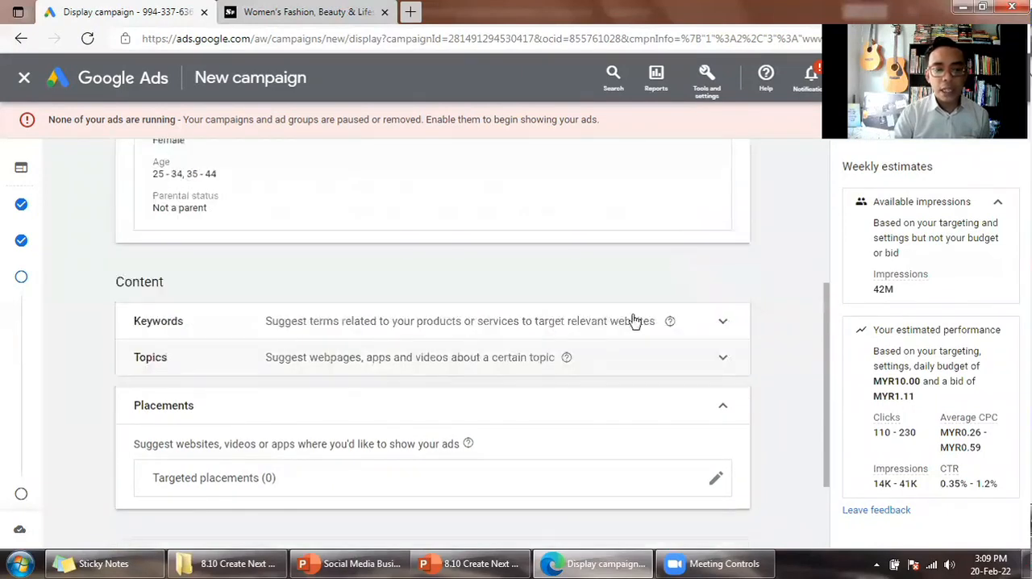
{"action": "scroll", "coordinate": [621, 314], "scroll_direction": "up", "scroll_amount": 4}
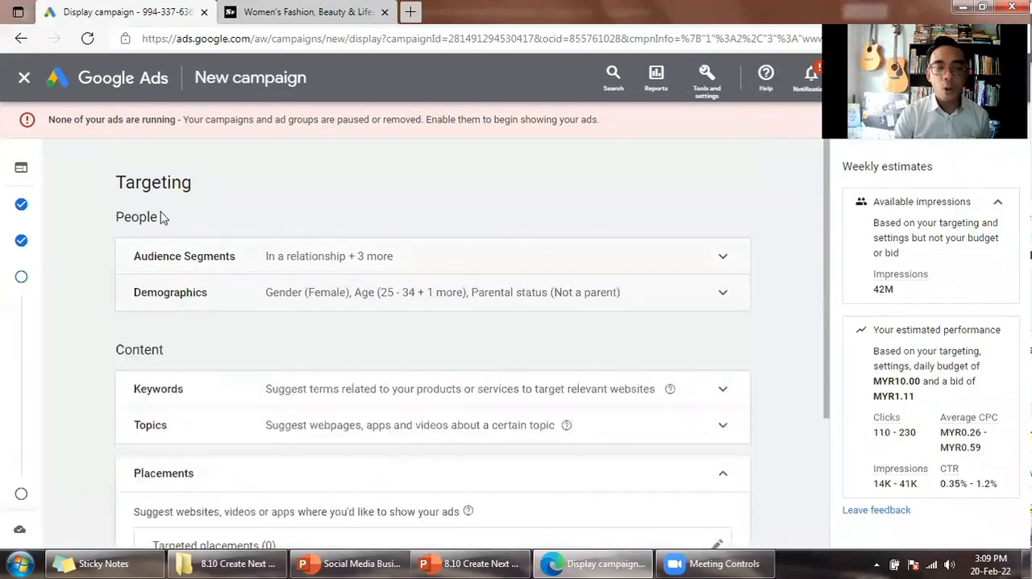
{"action": "left_click", "coordinate": [722, 475]}
{"action": "scroll", "coordinate": [730, 461], "scroll_direction": "down", "scroll_amount": 1}
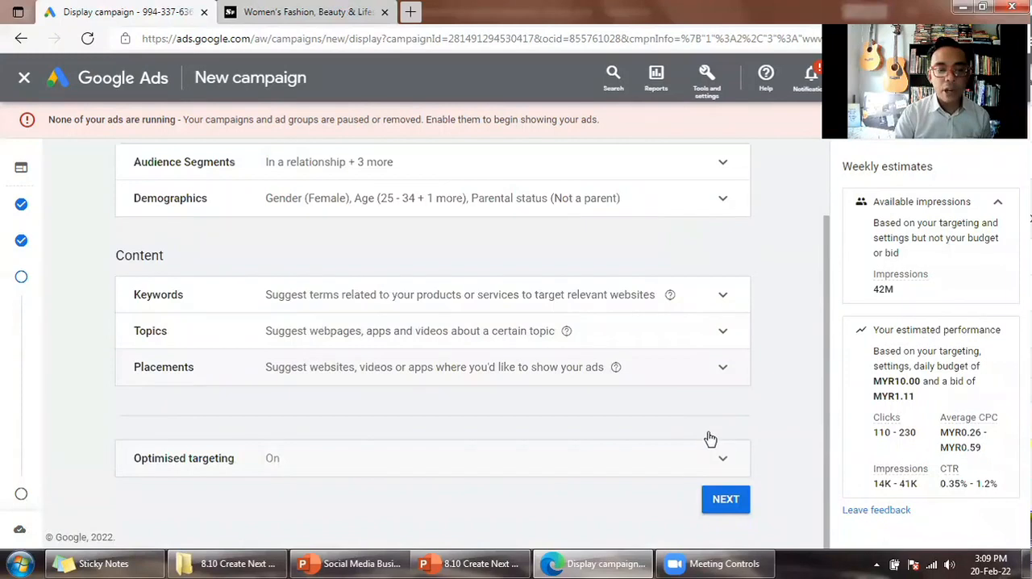
{"action": "scroll", "coordinate": [667, 436], "scroll_direction": "up", "scroll_amount": 2}
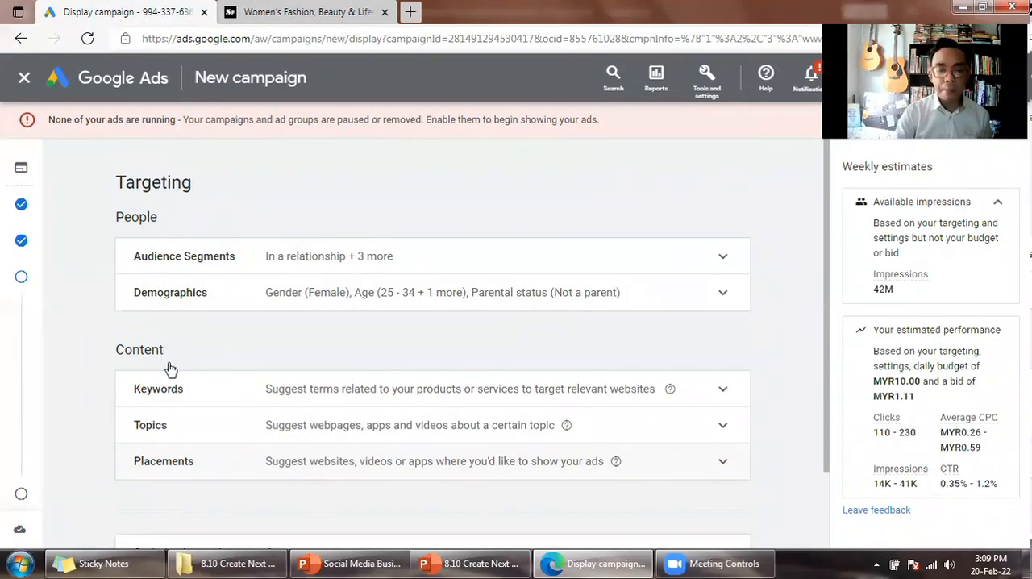
{"action": "scroll", "coordinate": [172, 363], "scroll_direction": "down", "scroll_amount": 2}
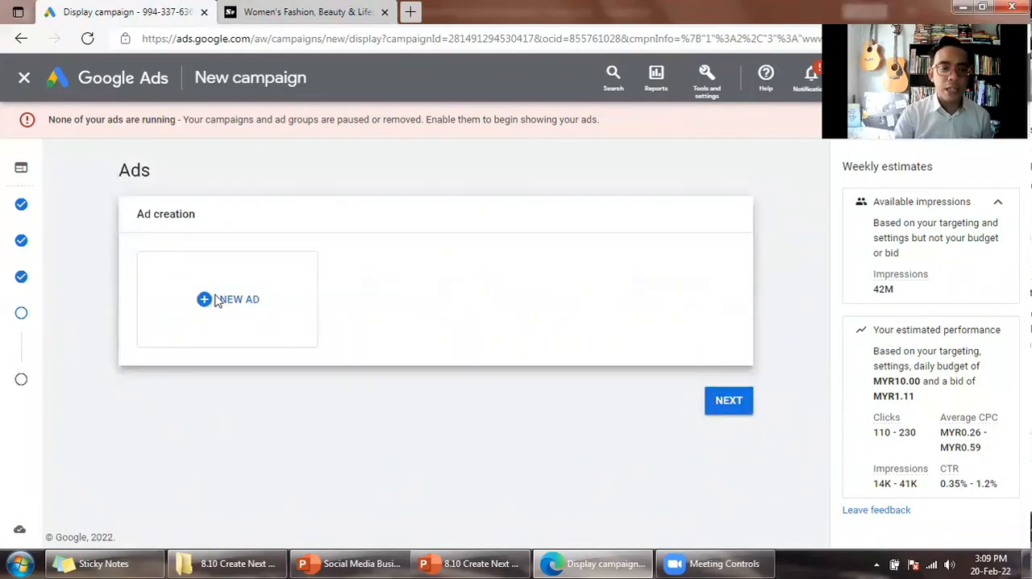
- Start a new responsive display ad and look over its asset fields and preview
{"action": "left_click", "coordinate": [246, 262]}
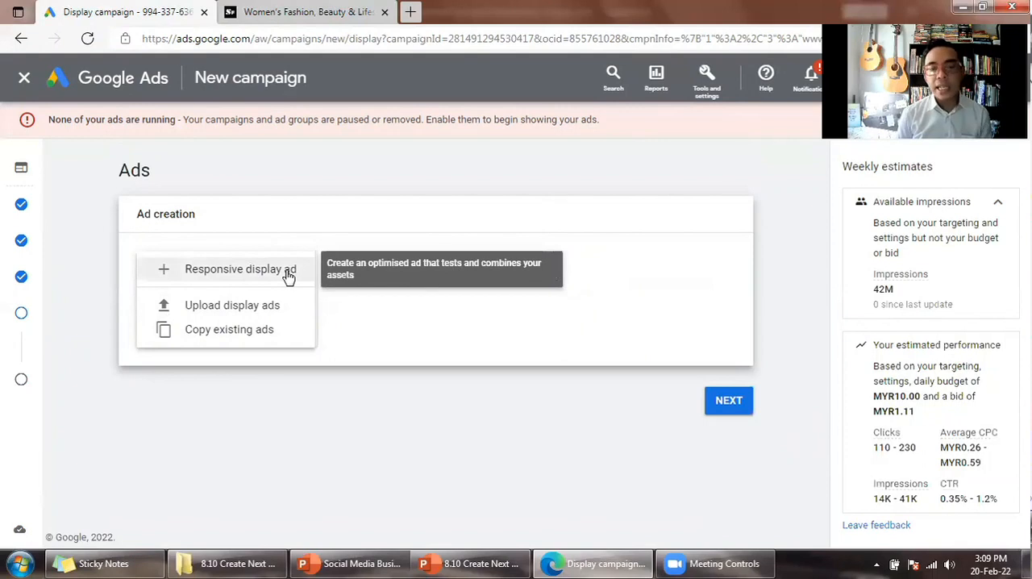
{"action": "left_click", "coordinate": [288, 275]}
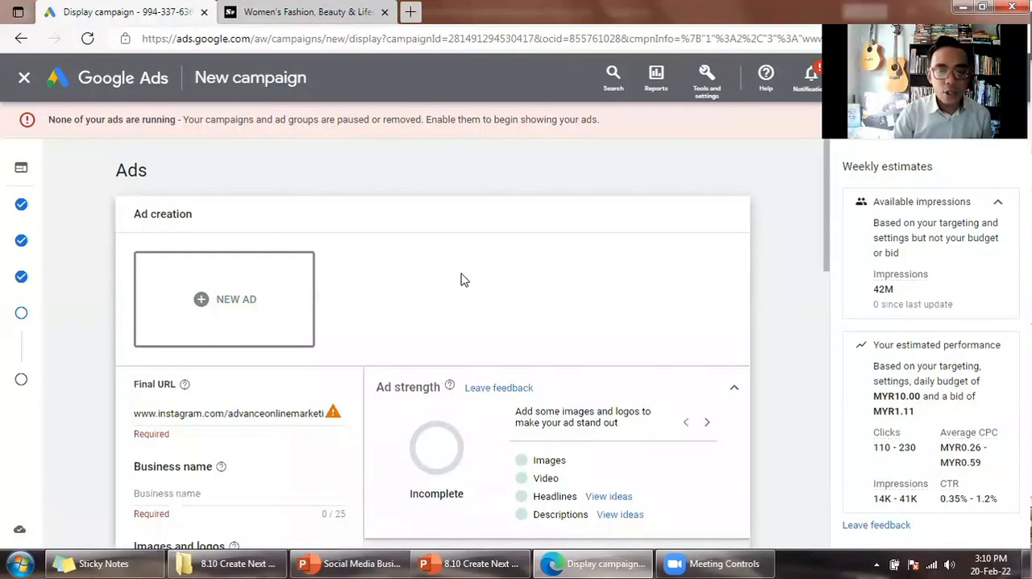
{"action": "scroll", "coordinate": [688, 284], "scroll_direction": "down", "scroll_amount": 2}
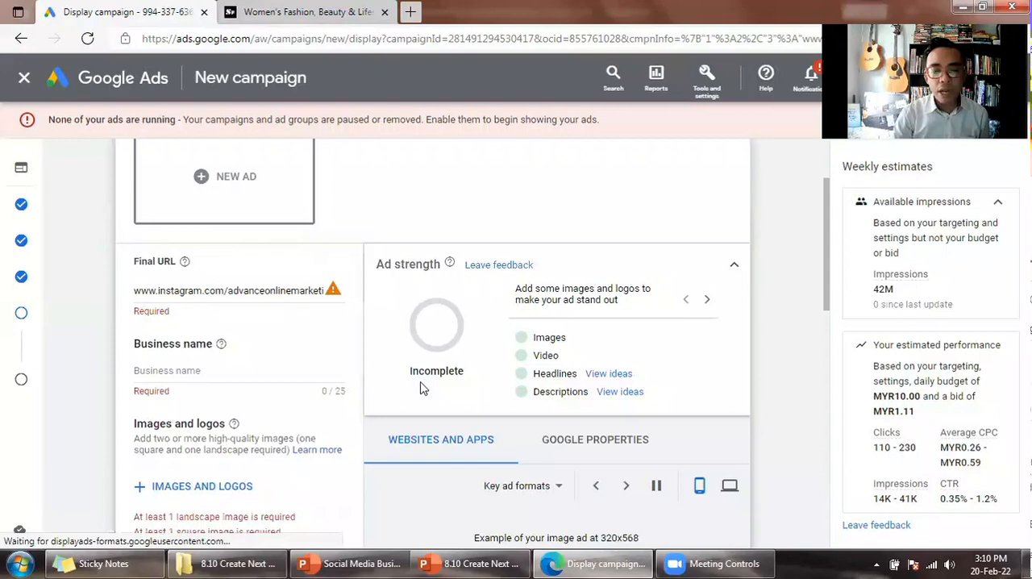
{"action": "scroll", "coordinate": [484, 404], "scroll_direction": "down", "scroll_amount": 2}
{"action": "scroll", "coordinate": [653, 428], "scroll_direction": "down", "scroll_amount": 2}
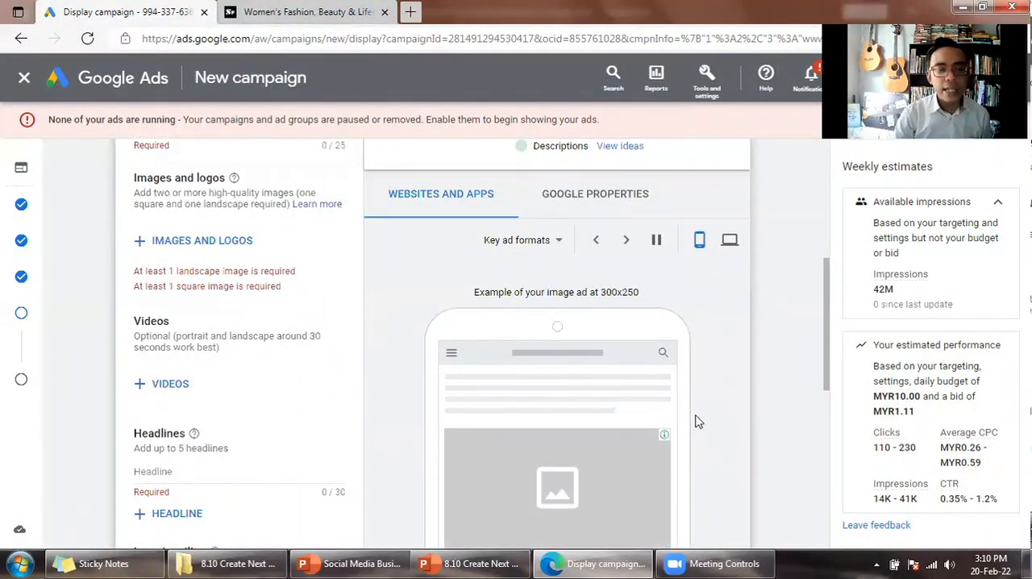
{"action": "scroll", "coordinate": [698, 422], "scroll_direction": "up", "scroll_amount": 3}
{"action": "scroll", "coordinate": [697, 422], "scroll_direction": "up", "scroll_amount": 2}
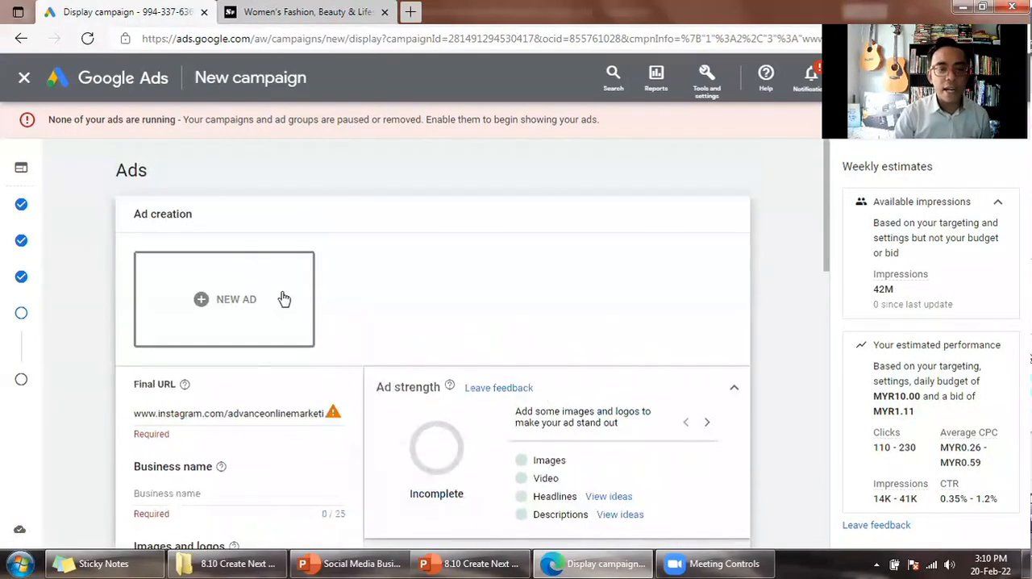
{"action": "scroll", "coordinate": [321, 352], "scroll_direction": "down", "scroll_amount": 1}
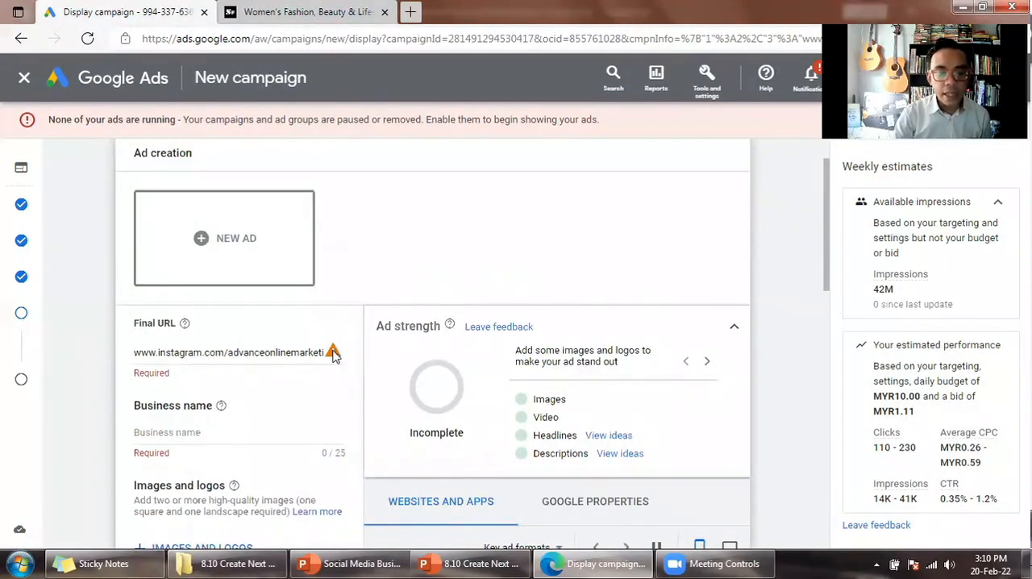
{"action": "mouse_move", "coordinate": [333, 356]}
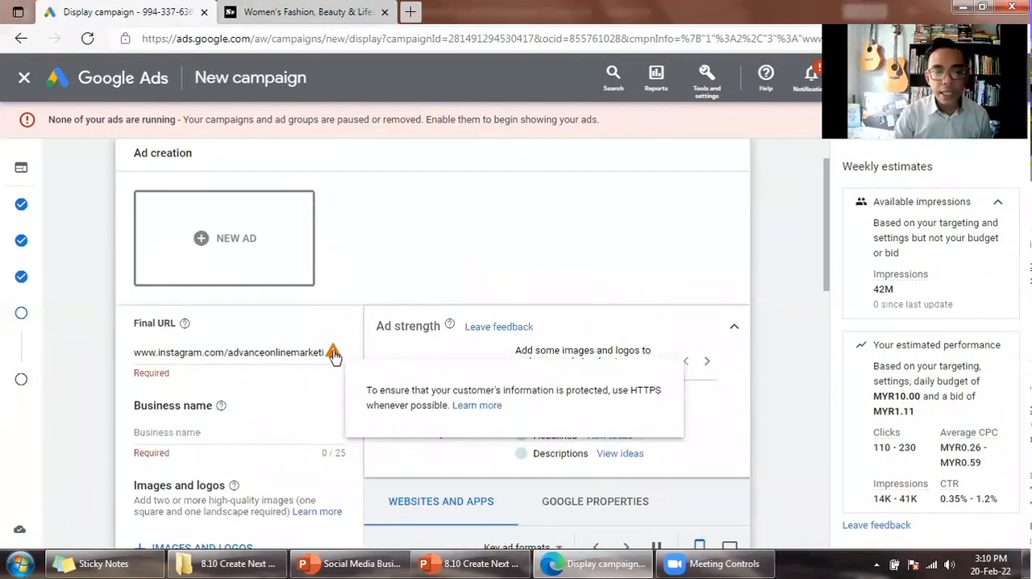
{"action": "double_click", "coordinate": [655, 391]}
{"action": "key", "text": "ctrl+c"}
{"action": "left_click", "coordinate": [187, 352]}
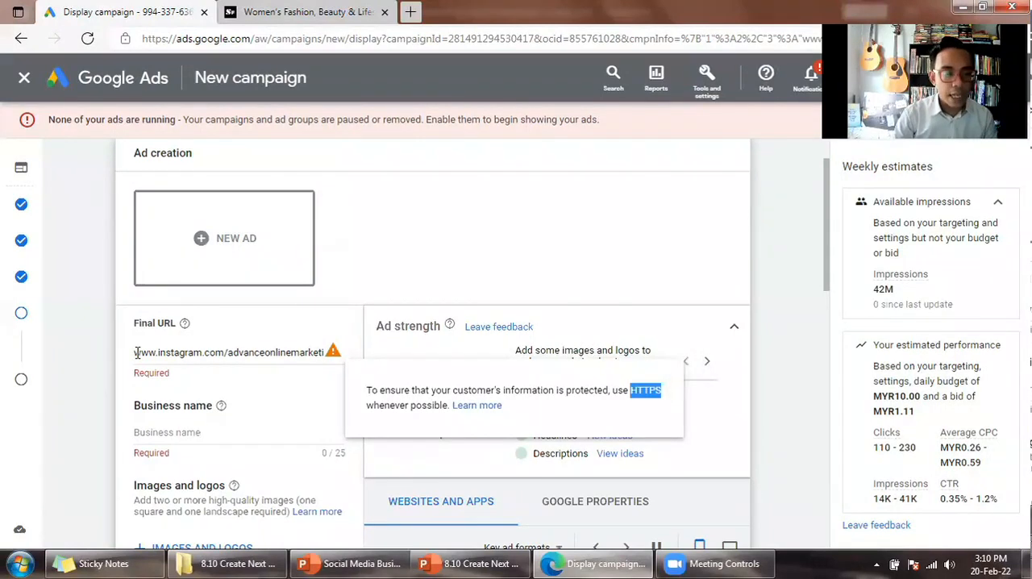
{"action": "key", "text": "ctrl+v"}
{"action": "key", "text": "BackSpace"}
{"action": "key", "text": "BackSpace"}
{"action": "key", "text": "BackSpace"}
{"action": "key", "text": "BackSpace"}
{"action": "key", "text": "BackSpace"}
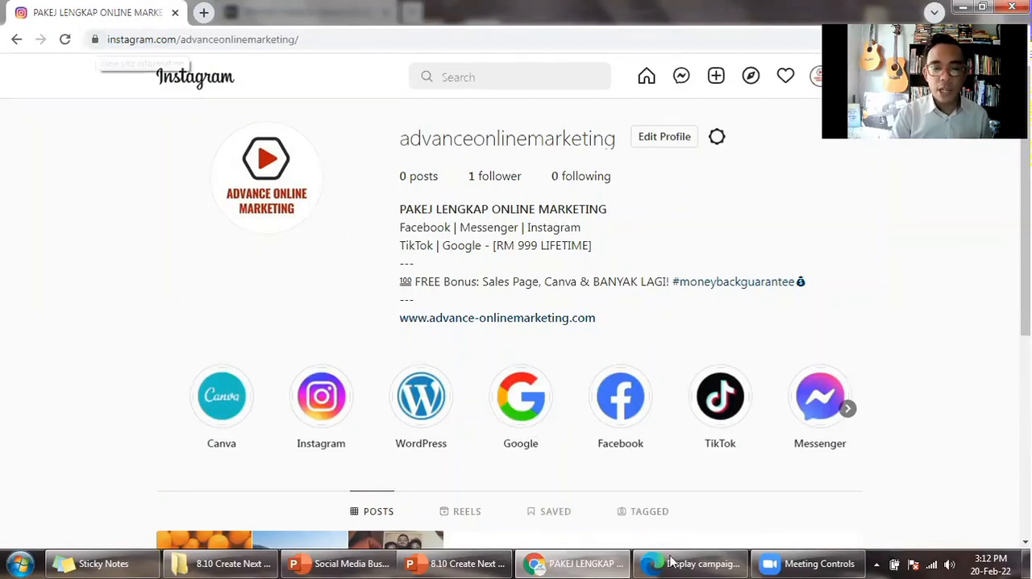
{"action": "key", "text": "alt+Tab"}
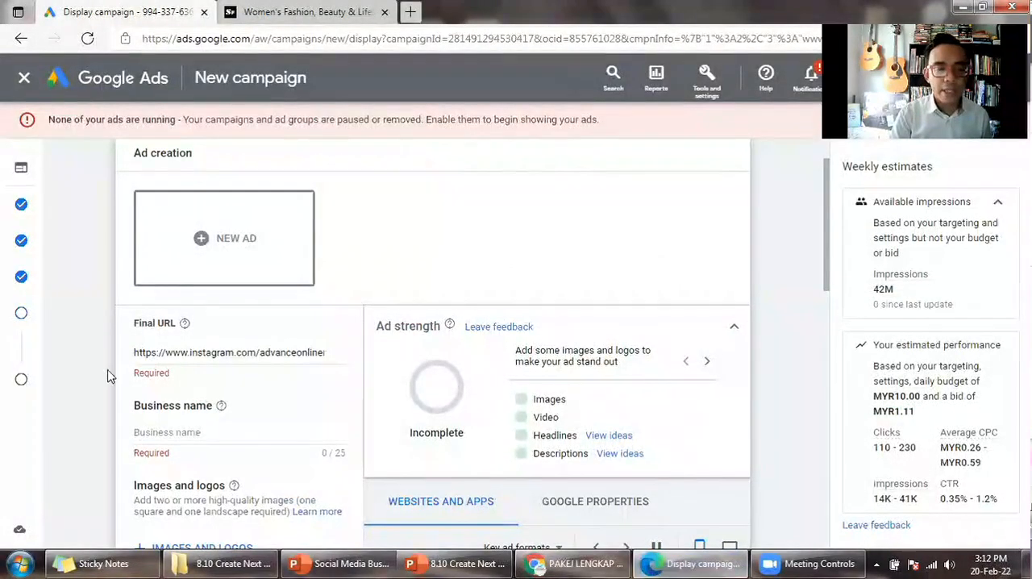
- Set the ad's business name to "Hijab Muslim"
{"action": "scroll", "coordinate": [165, 339], "scroll_direction": "down", "scroll_amount": 2}
{"action": "left_click", "coordinate": [172, 308]}
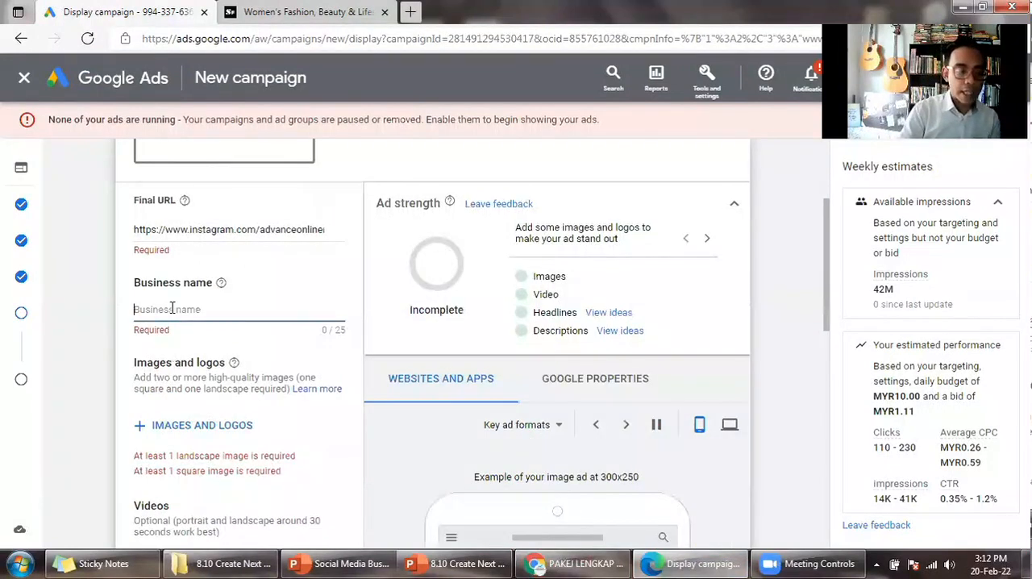
{"action": "type", "text": "Advan"}
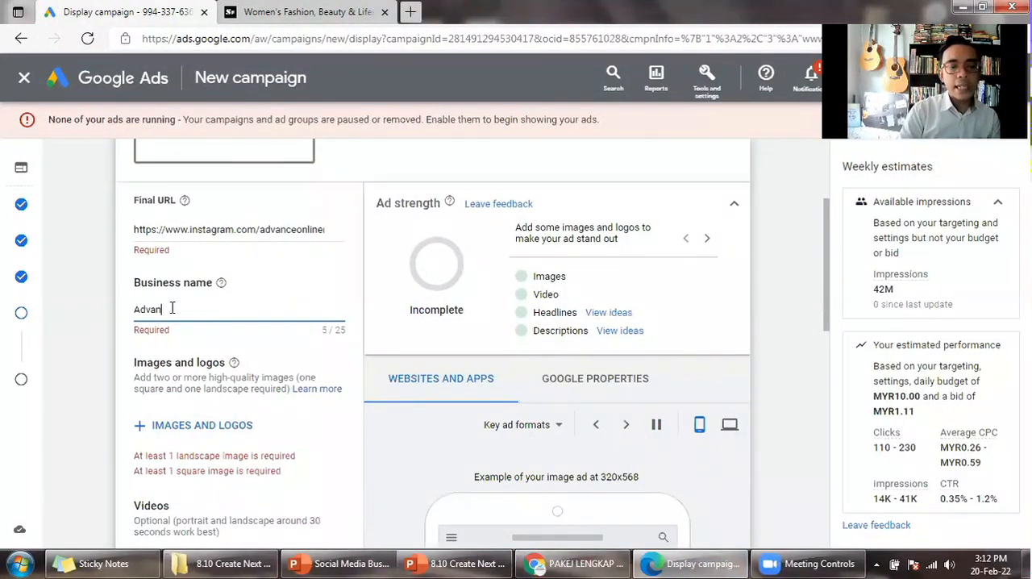
{"action": "key", "text": "BackSpace"}
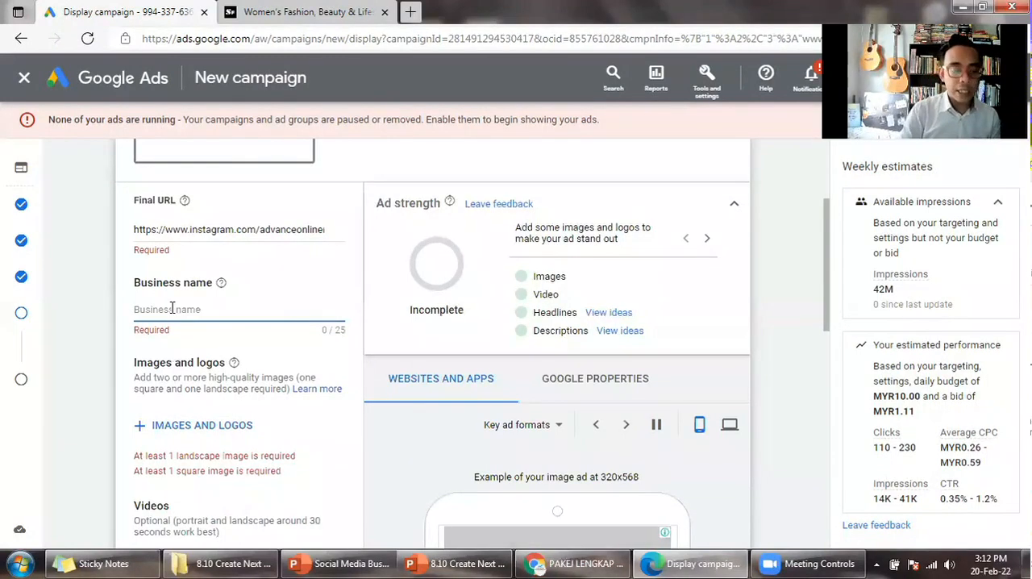
{"action": "type", "text": "Hi"}
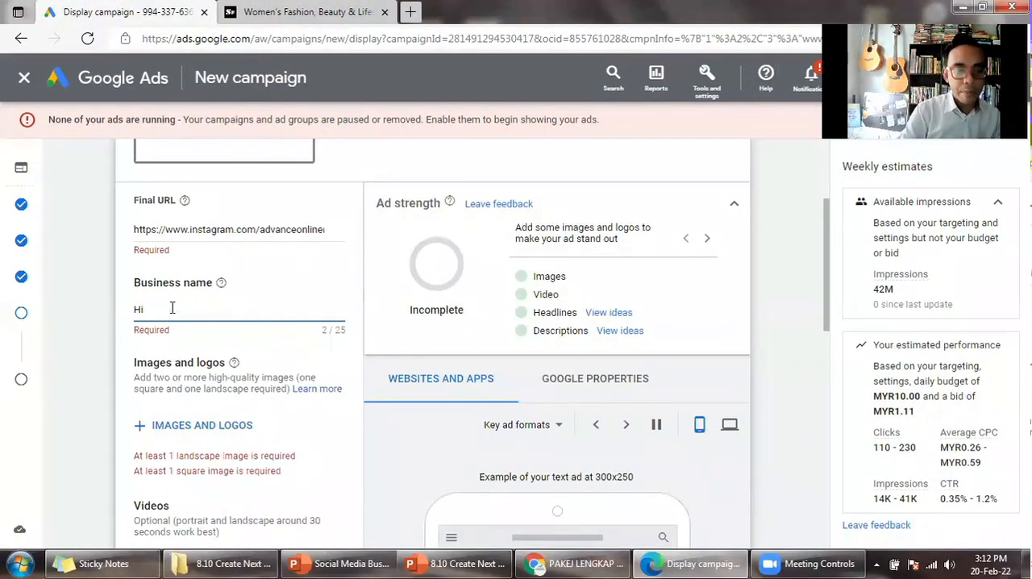
{"action": "type", "text": "jab"}
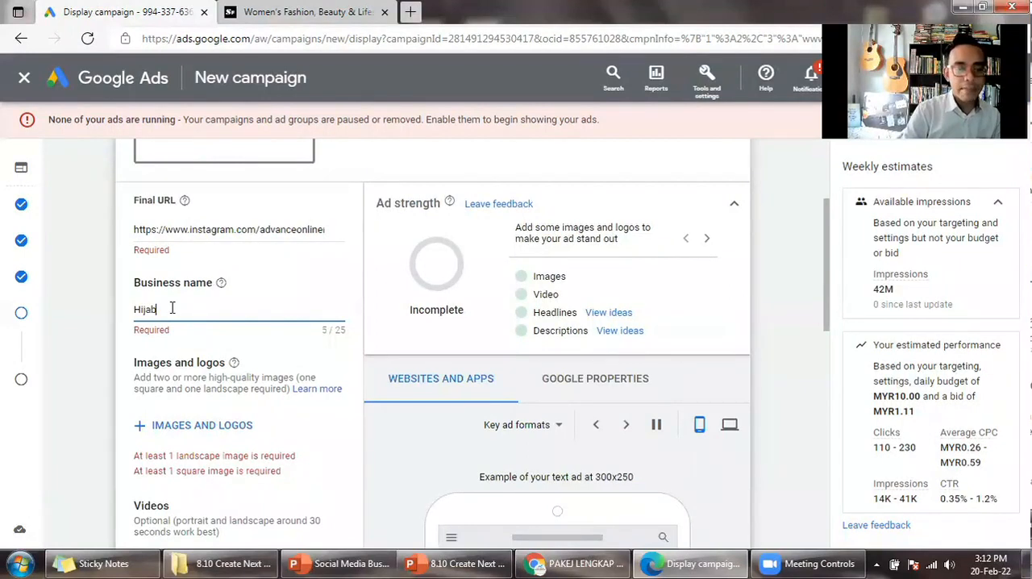
{"action": "type", "text": " Muslim"}
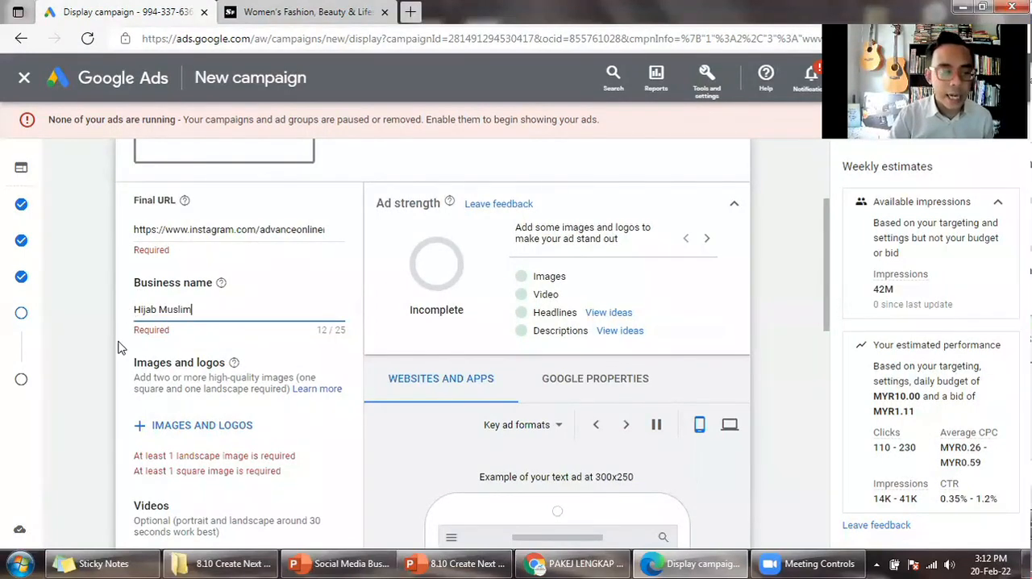
{"action": "scroll", "coordinate": [103, 350], "scroll_direction": "down", "scroll_amount": 1}
{"action": "scroll", "coordinate": [99, 354], "scroll_direction": "down", "scroll_amount": 1}
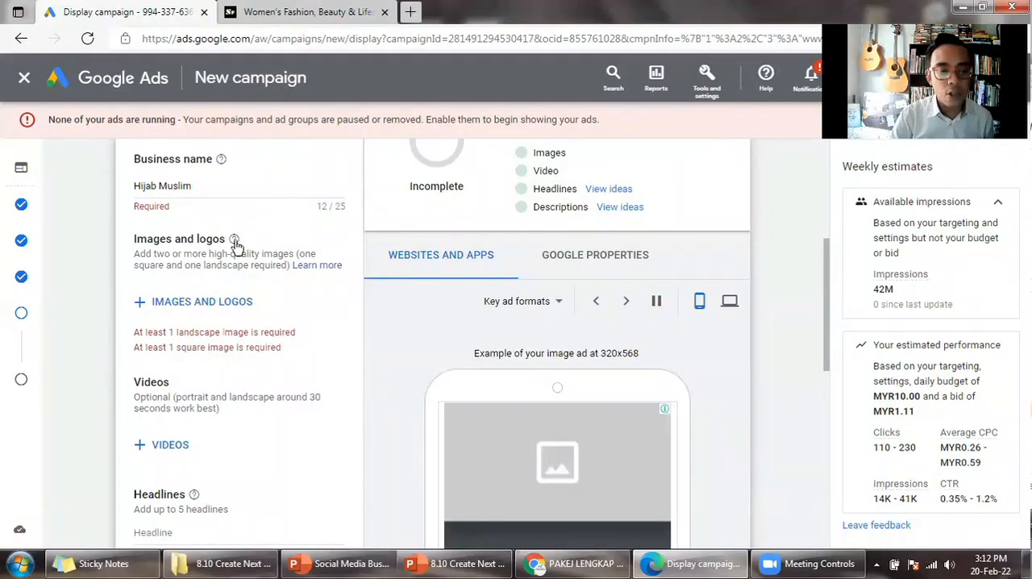
- Read the requirements for the ad's images and logos, and review the landscape image and square image and logo slides in PowerPoint
{"action": "mouse_move", "coordinate": [233, 242]}
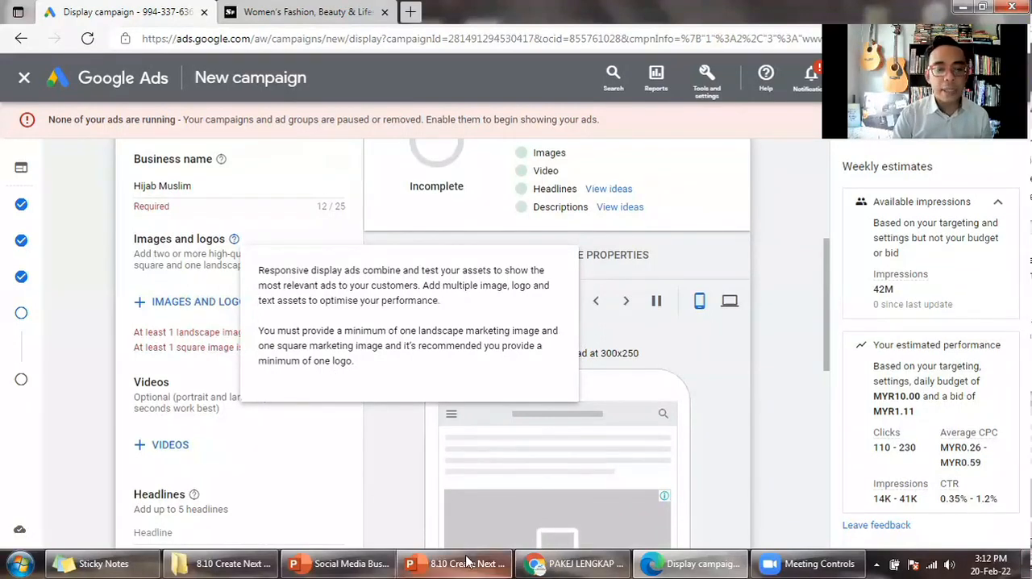
{"action": "left_click", "coordinate": [440, 562]}
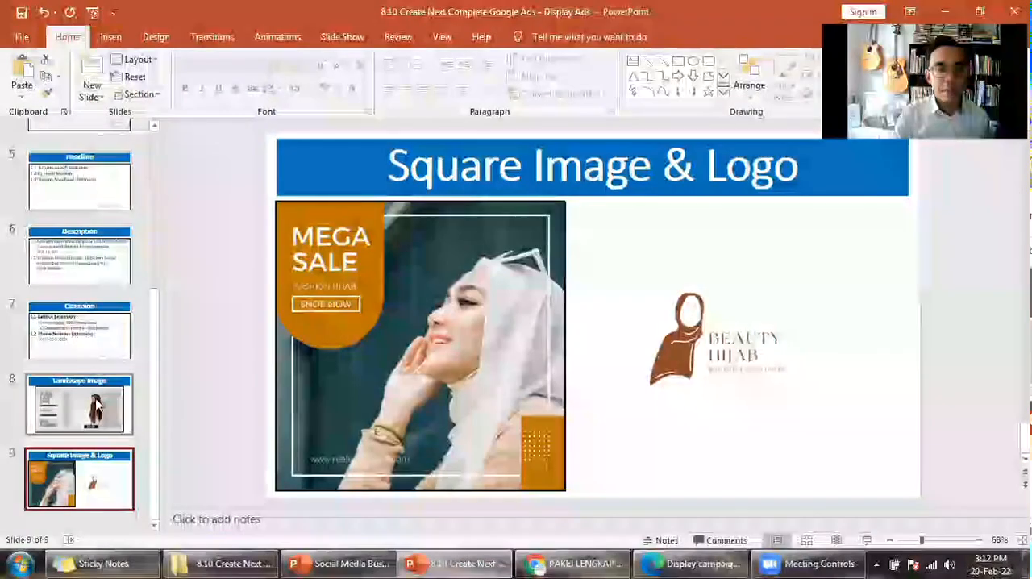
{"action": "left_click", "coordinate": [91, 416]}
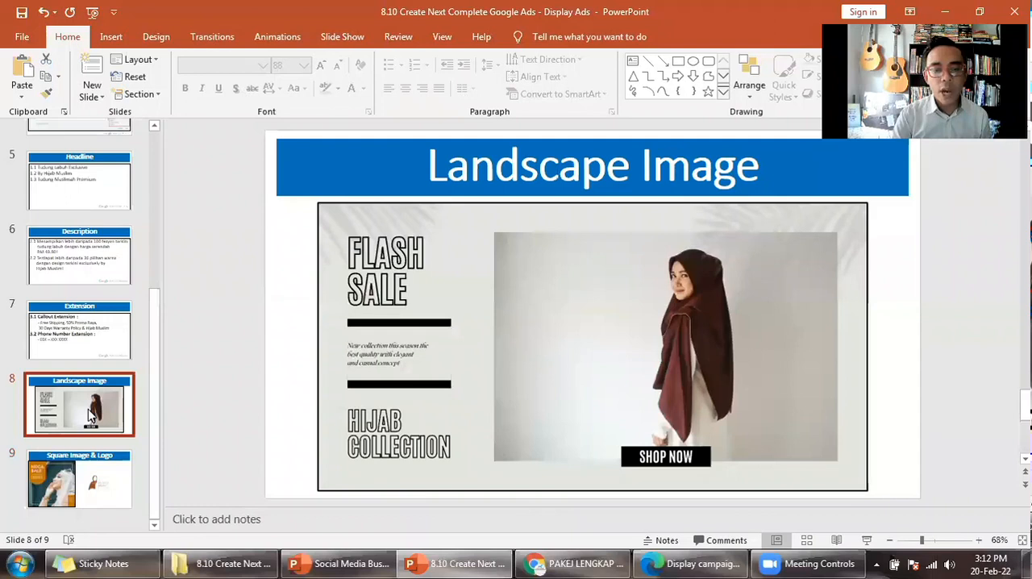
{"action": "left_click", "coordinate": [58, 489]}
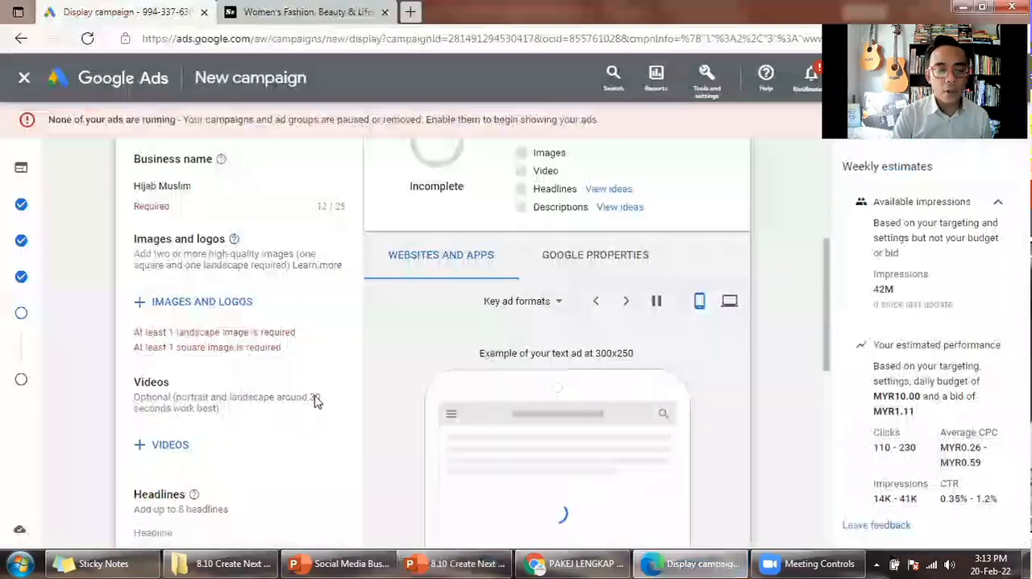
- Upload the files 1. Landscape Image Sample, 2. Square Image Sample and 3. Sample Logo from the 8.10 folder to the ad's images and logos
{"action": "left_click", "coordinate": [251, 305]}
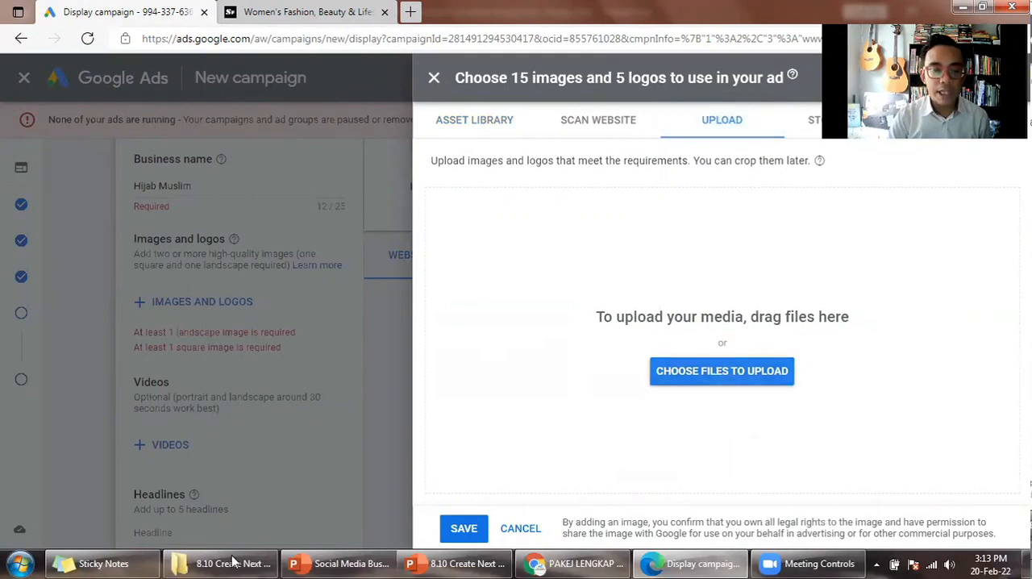
{"action": "left_click_drag", "start_coordinate": [245, 215], "coordinate": [717, 291]}
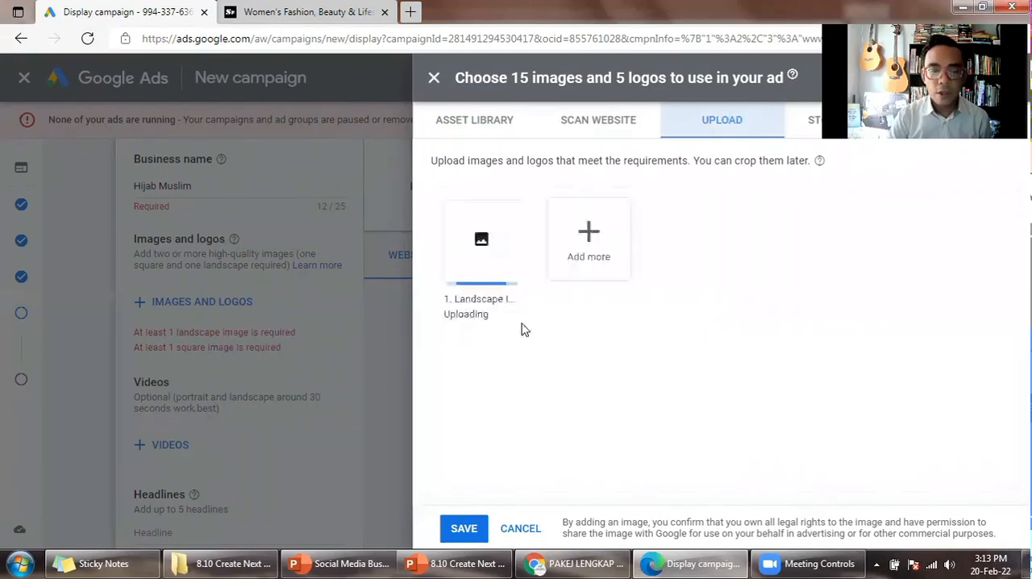
{"action": "left_click", "coordinate": [228, 562]}
{"action": "left_click", "coordinate": [242, 137]}
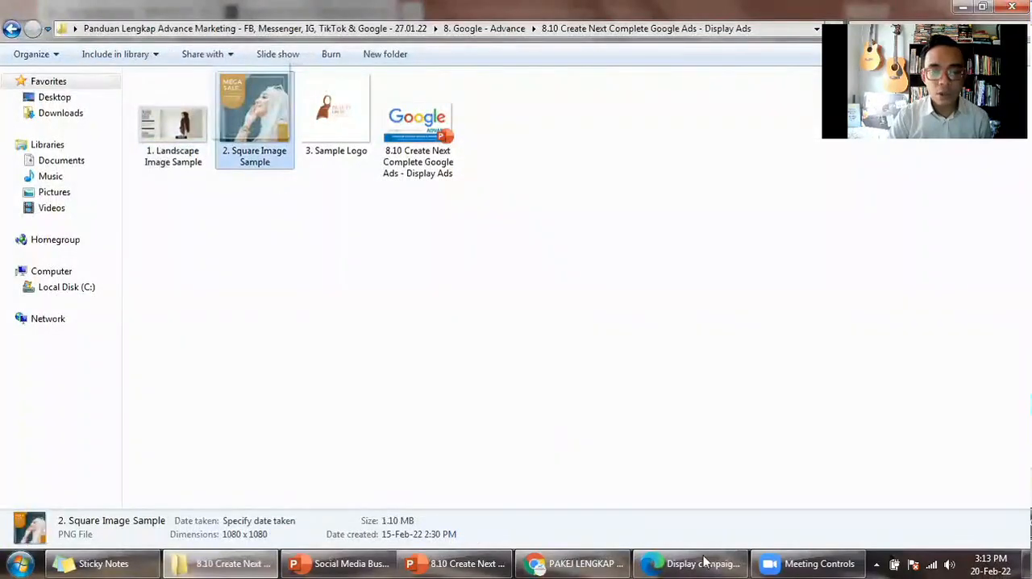
{"action": "mouse_move", "coordinate": [707, 562]}
{"action": "left_click_drag", "start_coordinate": [717, 457], "coordinate": [314, 435]}
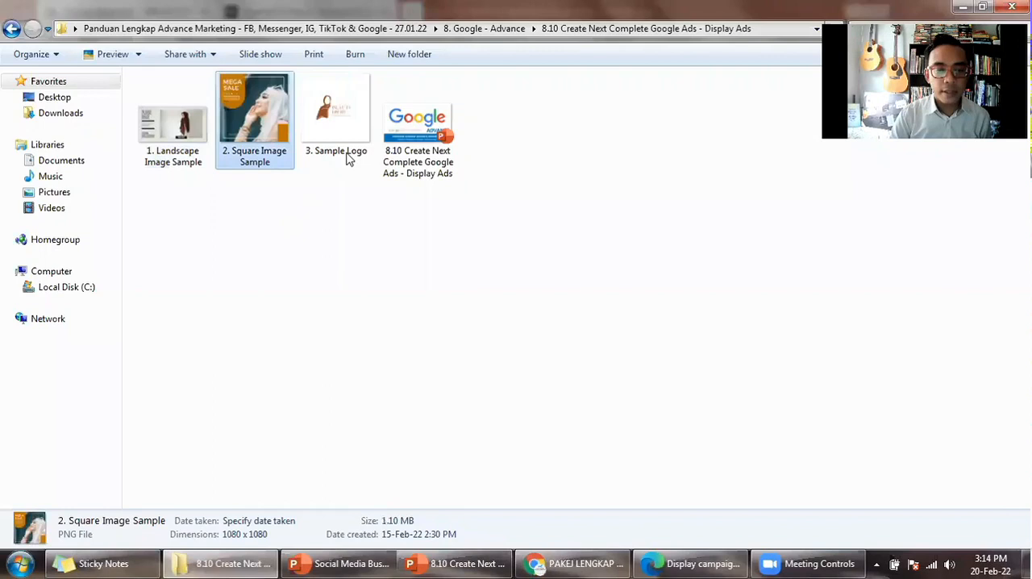
{"action": "left_click_drag", "start_coordinate": [350, 160], "coordinate": [662, 423]}
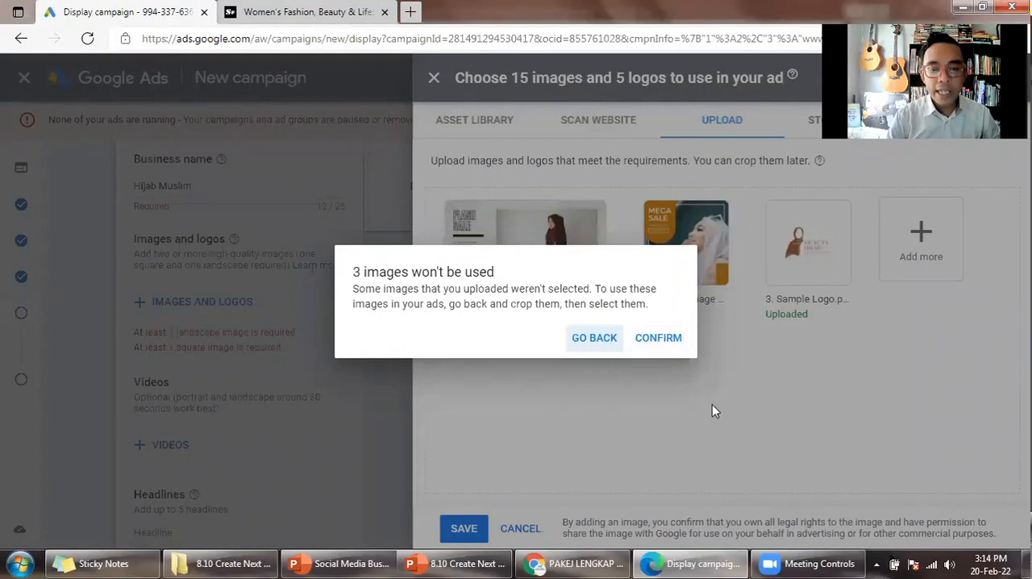
- Return to the uploaded files and select the landscape image sample for use as an image with one crop ratio
{"action": "left_click", "coordinate": [595, 338]}
{"action": "left_click", "coordinate": [461, 226]}
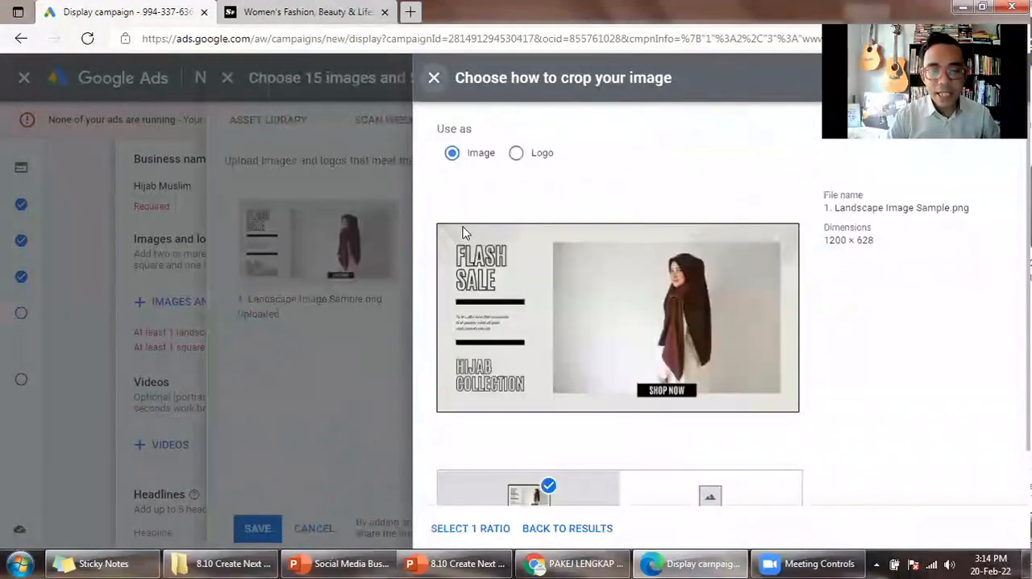
{"action": "left_click", "coordinate": [434, 85]}
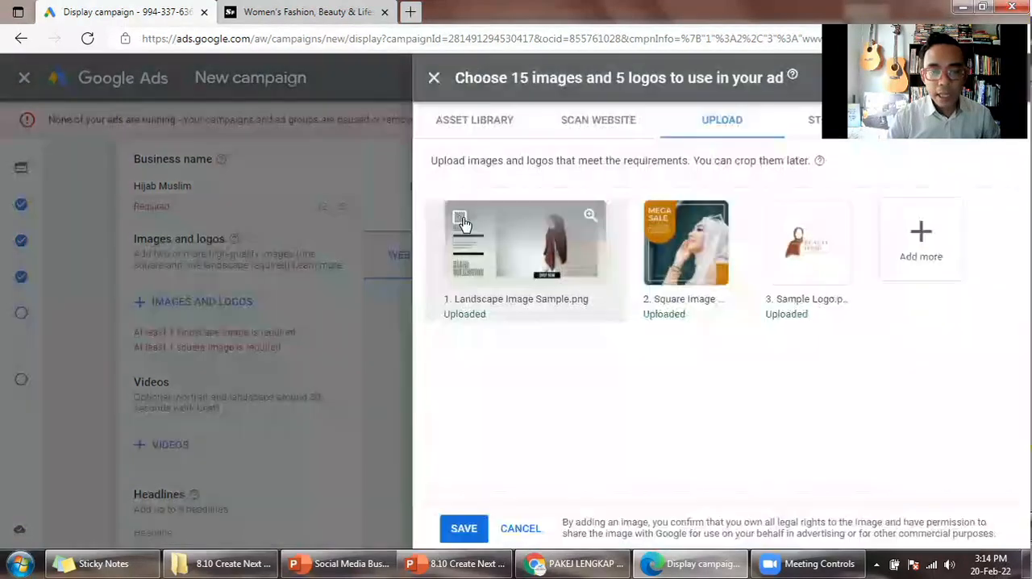
{"action": "left_click", "coordinate": [461, 222]}
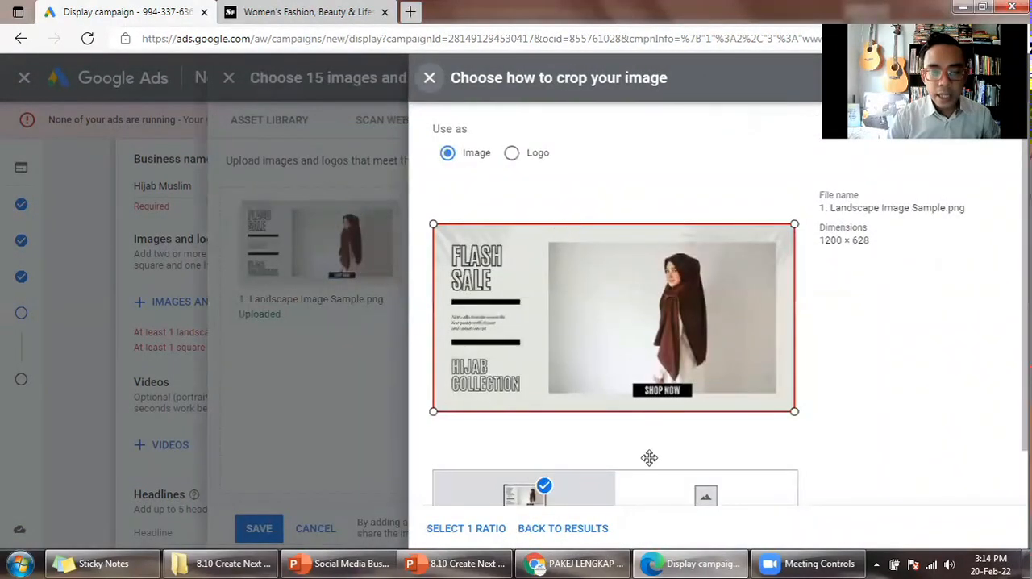
{"action": "left_click", "coordinate": [491, 536]}
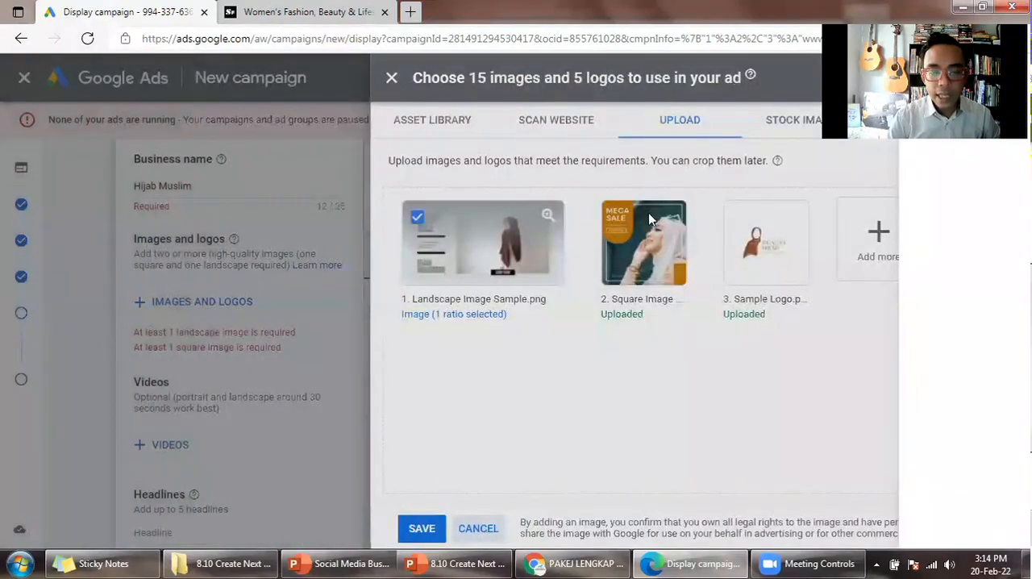
- Select the square image and the sample logo as images with one crop ratio each, and save the selection to the ad
{"action": "left_click", "coordinate": [650, 219]}
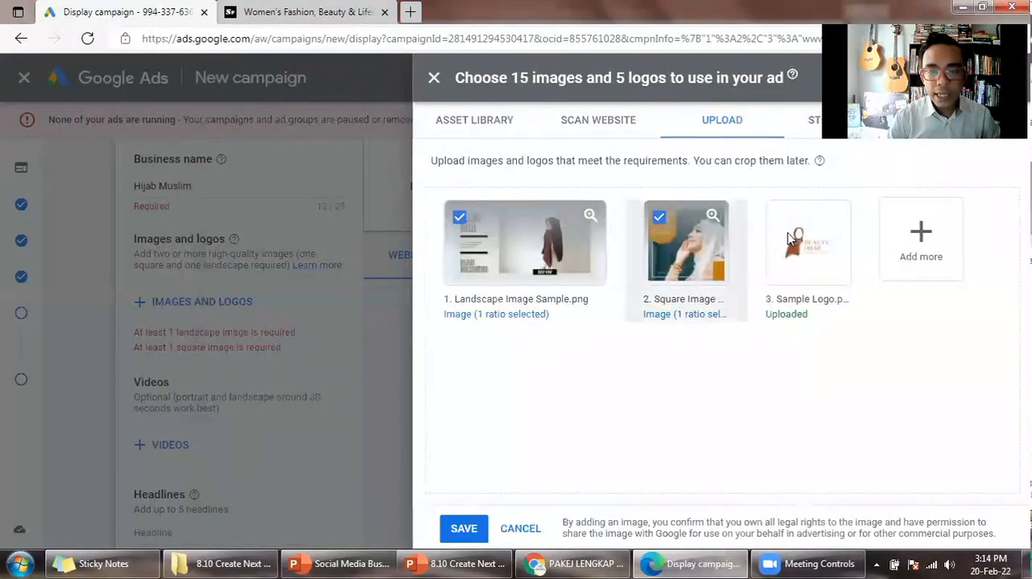
{"action": "left_click", "coordinate": [790, 238]}
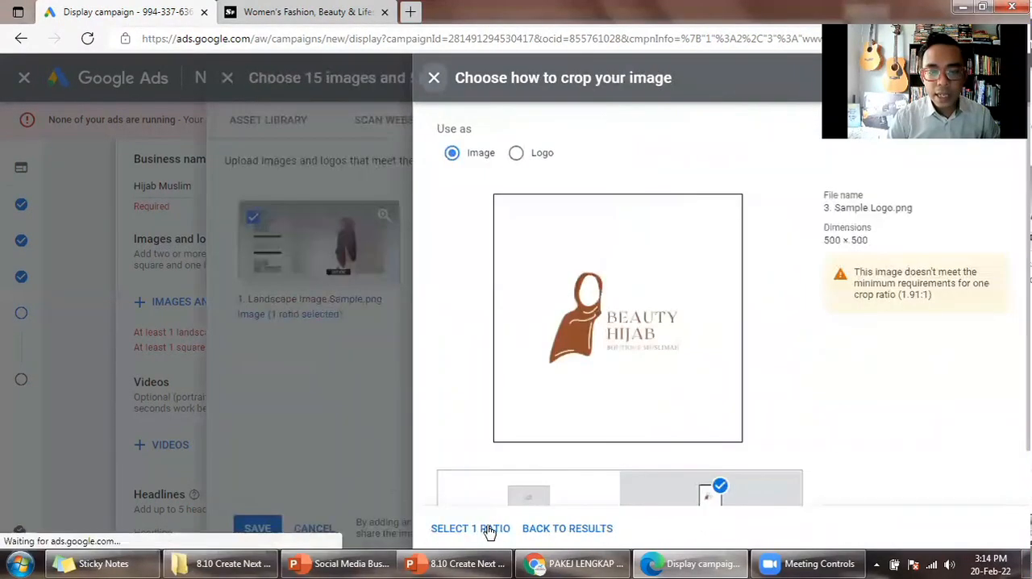
{"action": "left_click", "coordinate": [488, 529]}
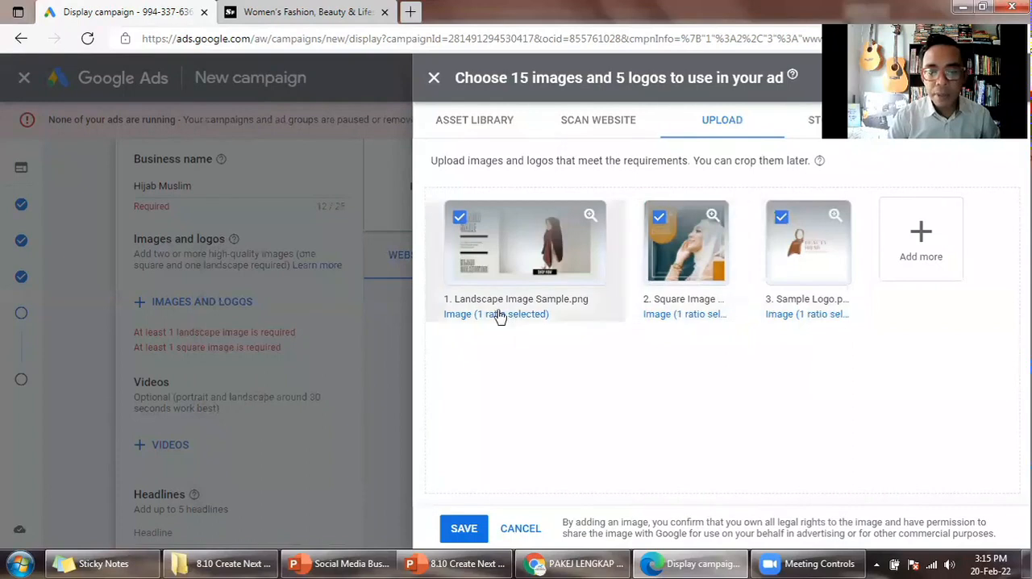
{"action": "left_click", "coordinate": [464, 528]}
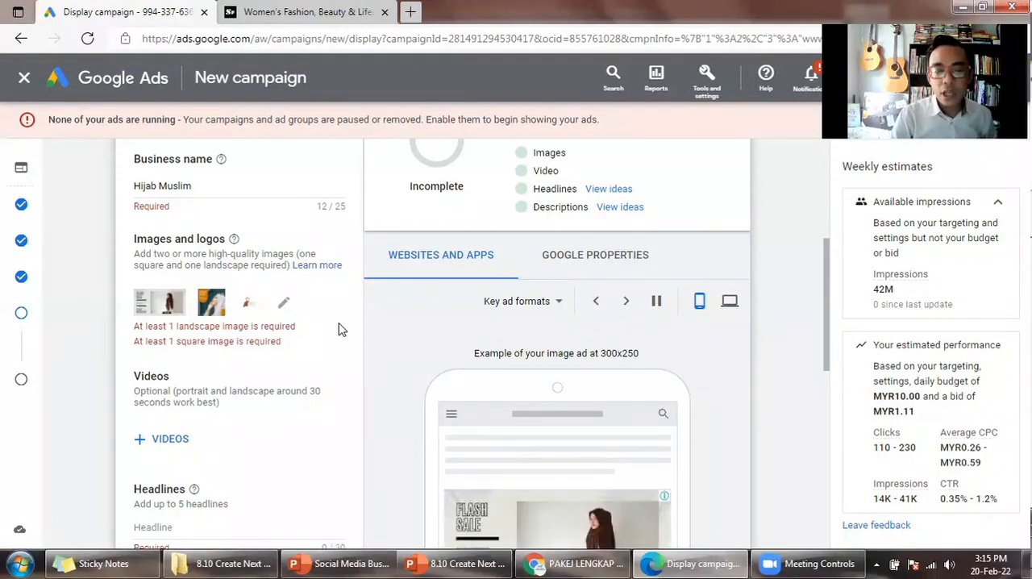
- Go to the ad's headline, long headline and description fields
{"action": "scroll", "coordinate": [354, 323], "scroll_direction": "down", "scroll_amount": 2}
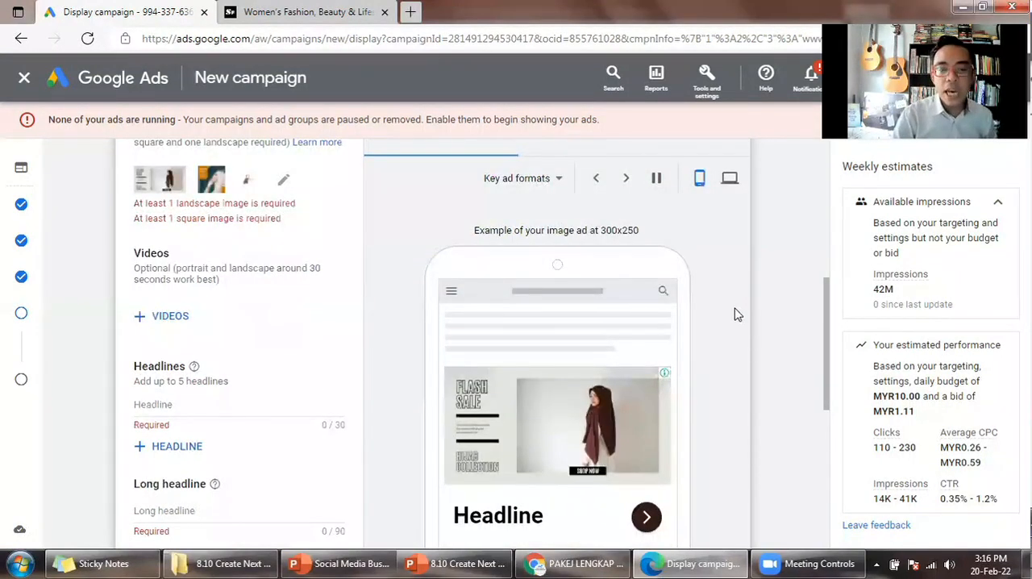
{"action": "scroll", "coordinate": [735, 314], "scroll_direction": "down", "scroll_amount": 1}
{"action": "scroll", "coordinate": [749, 324], "scroll_direction": "down", "scroll_amount": 1}
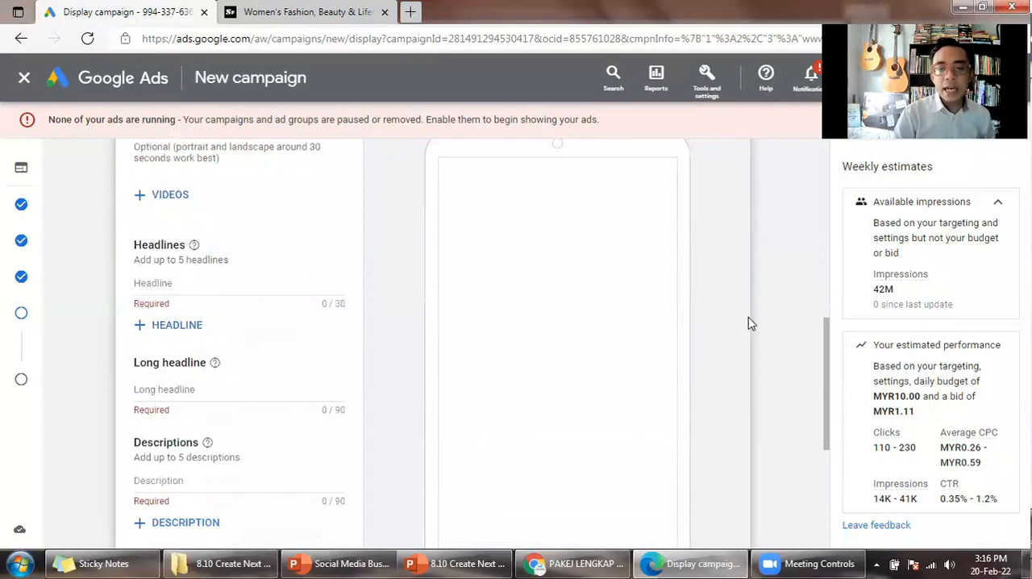
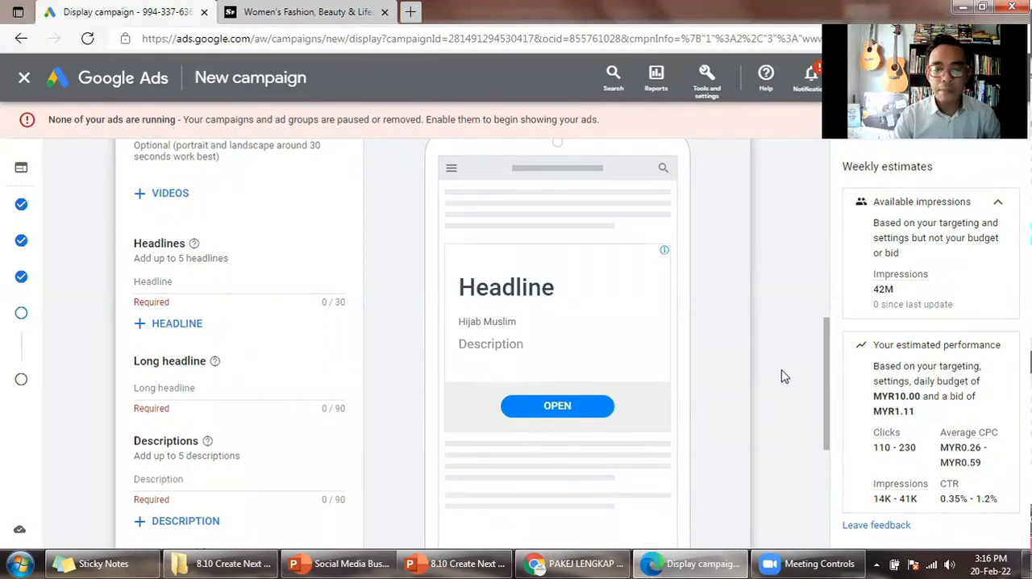
- Examine the image, text and native ad previews for desktop and switch the preview to mobile
{"action": "scroll", "coordinate": [783, 375], "scroll_direction": "up", "scroll_amount": 1}
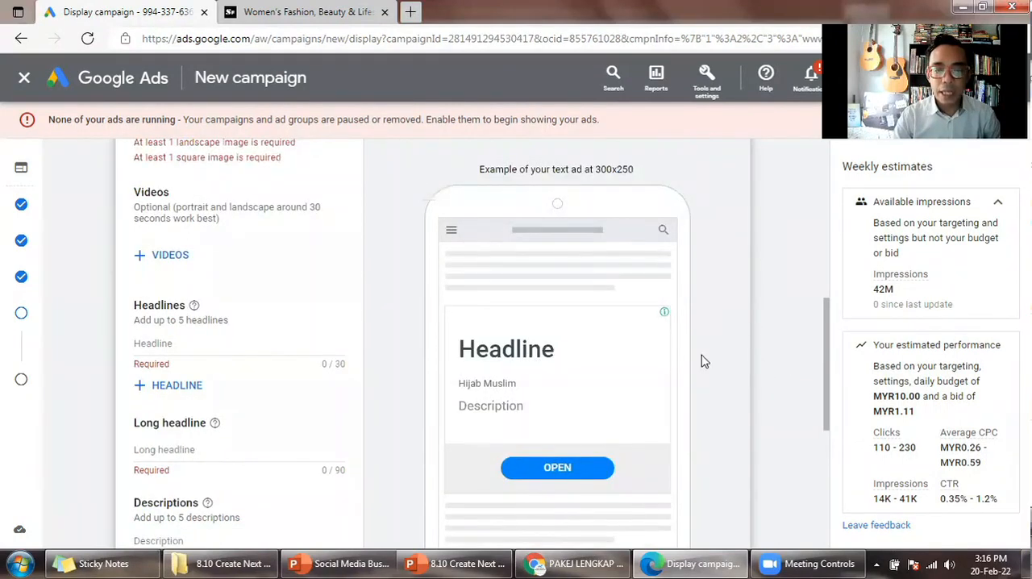
{"action": "scroll", "coordinate": [722, 367], "scroll_direction": "down", "scroll_amount": 4}
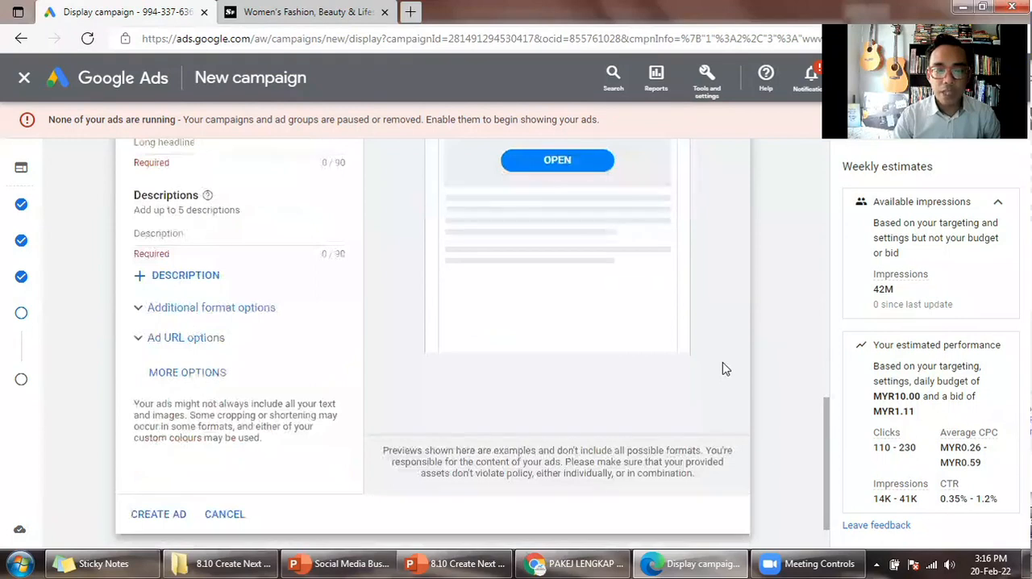
{"action": "scroll", "coordinate": [721, 367], "scroll_direction": "up", "scroll_amount": 2}
{"action": "scroll", "coordinate": [615, 272], "scroll_direction": "up", "scroll_amount": 1}
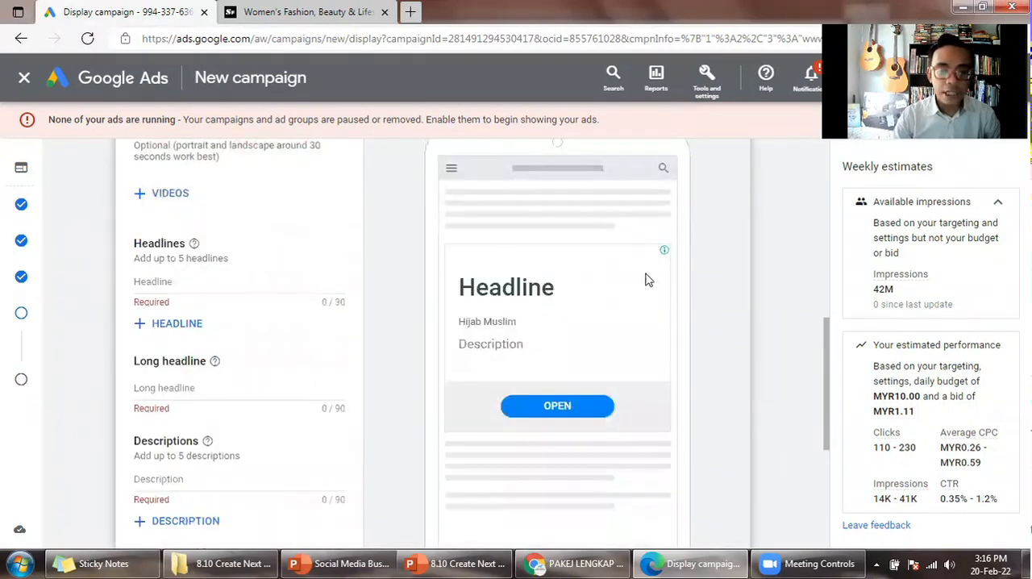
{"action": "scroll", "coordinate": [645, 280], "scroll_direction": "up", "scroll_amount": 2}
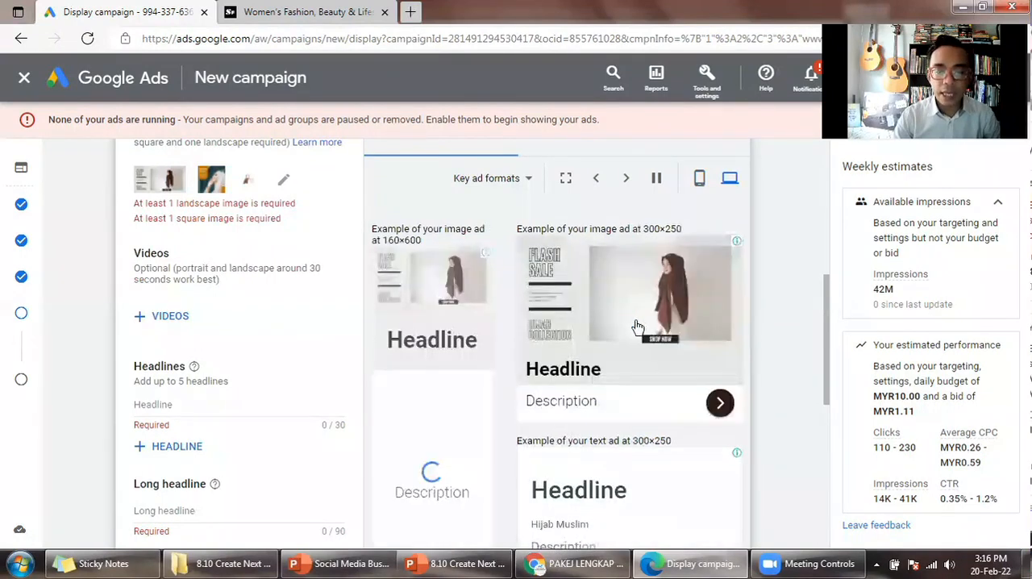
{"action": "scroll", "coordinate": [639, 331], "scroll_direction": "down", "scroll_amount": 3}
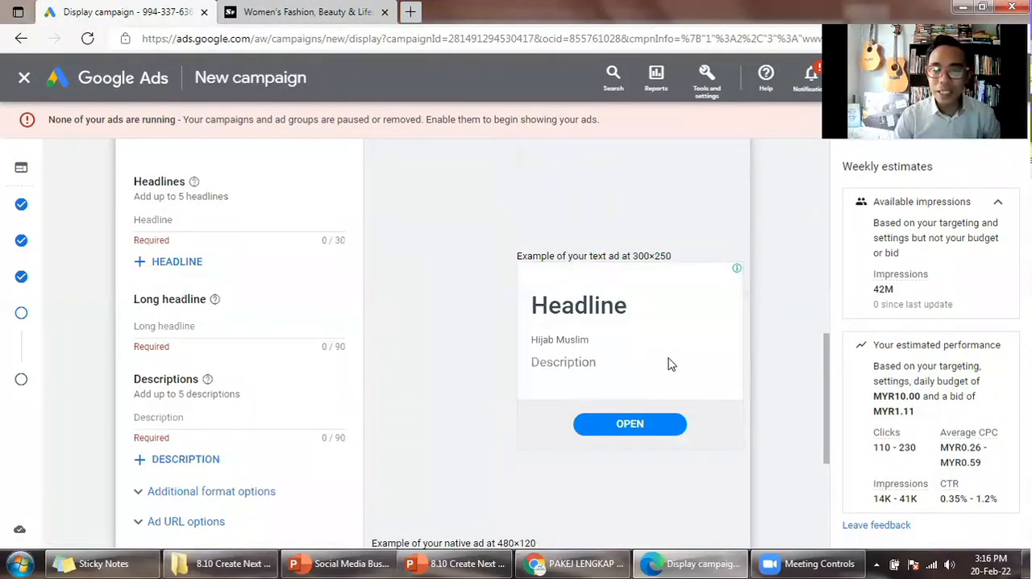
{"action": "scroll", "coordinate": [667, 365], "scroll_direction": "down", "scroll_amount": 3}
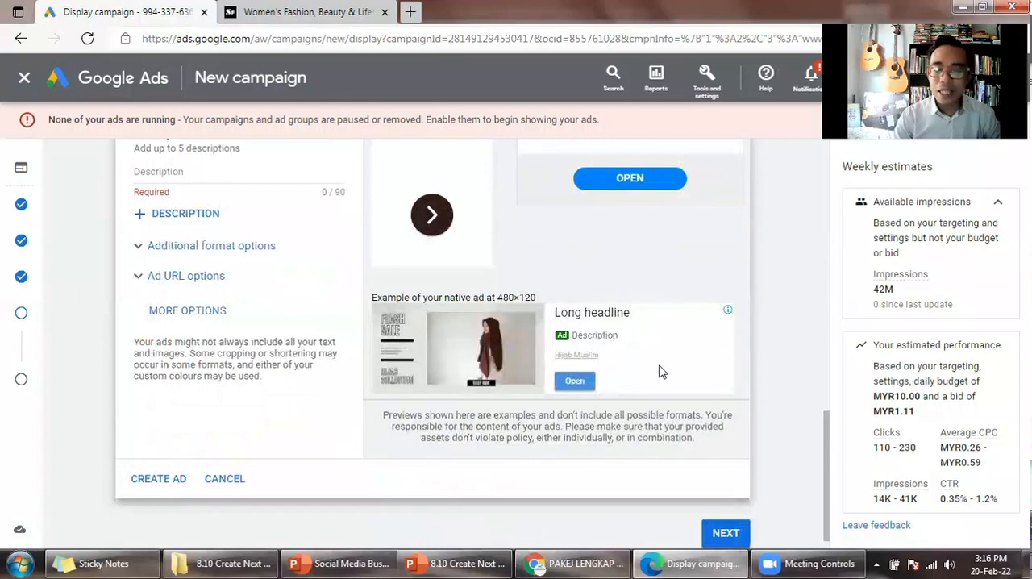
{"action": "scroll", "coordinate": [659, 371], "scroll_direction": "down", "scroll_amount": 1}
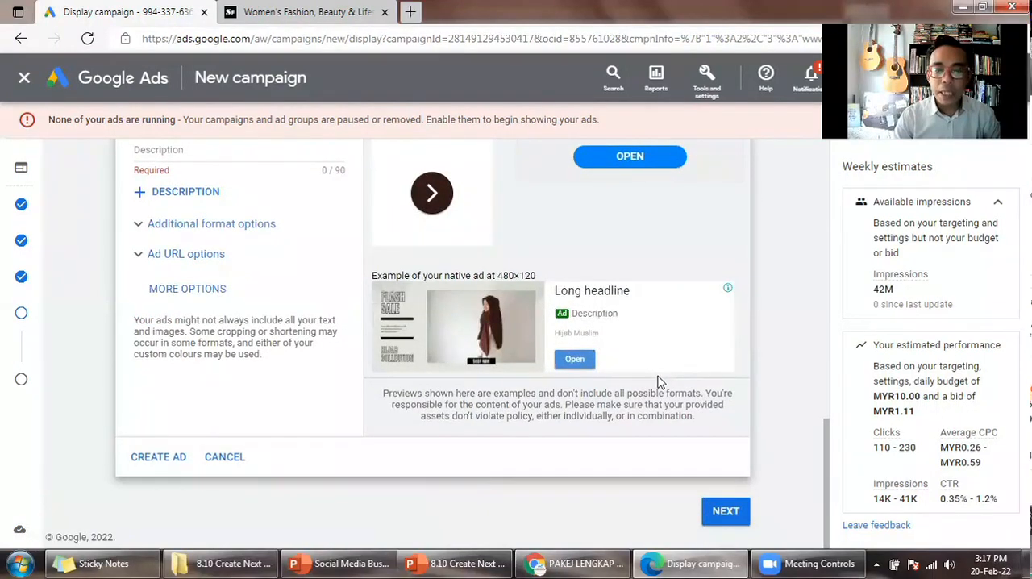
{"action": "scroll", "coordinate": [660, 379], "scroll_direction": "up", "scroll_amount": 5}
{"action": "scroll", "coordinate": [654, 226], "scroll_direction": "up", "scroll_amount": 1}
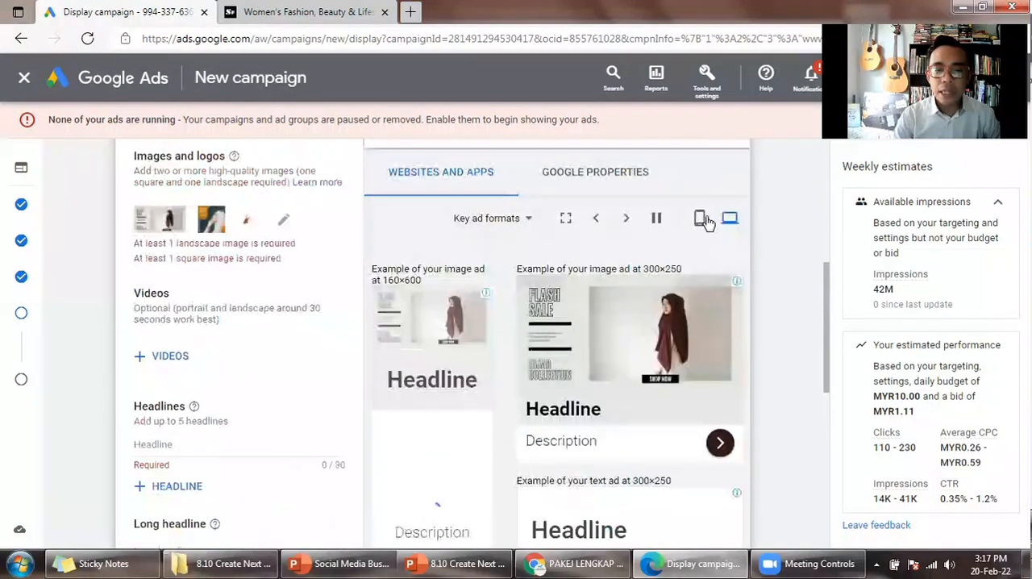
{"action": "left_click", "coordinate": [700, 222]}
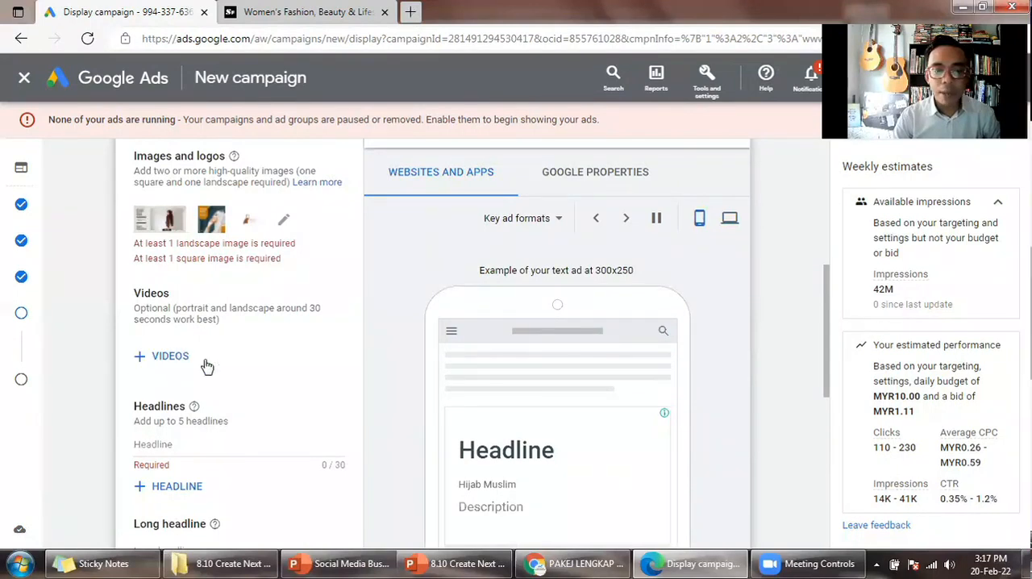
- Copy "Tudung Labuh Exclusive" from the Headline slide in the 8.10 presentation and enter it as the ad's first headline
{"action": "scroll", "coordinate": [250, 357], "scroll_direction": "down", "scroll_amount": 2}
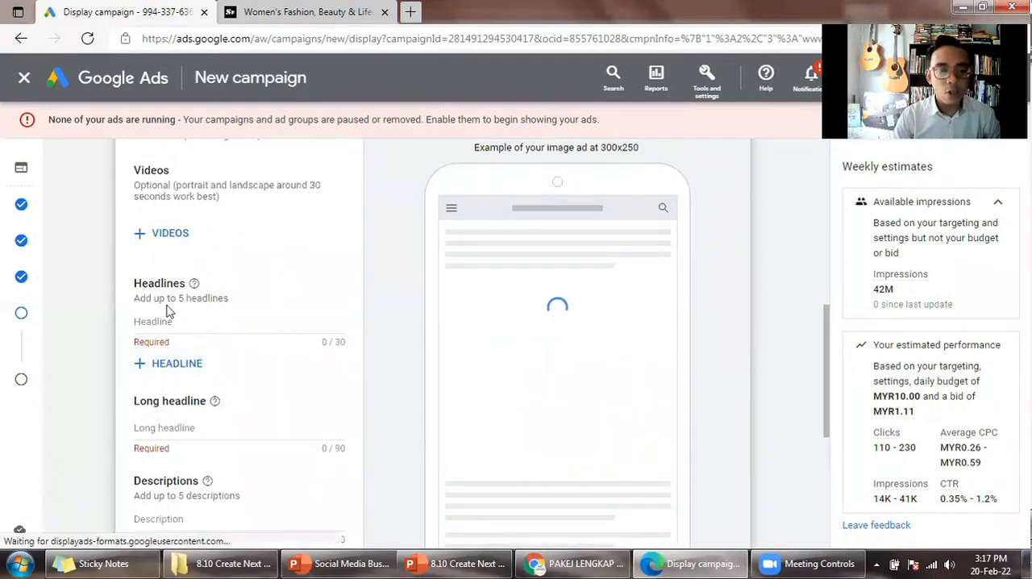
{"action": "mouse_move", "coordinate": [195, 286]}
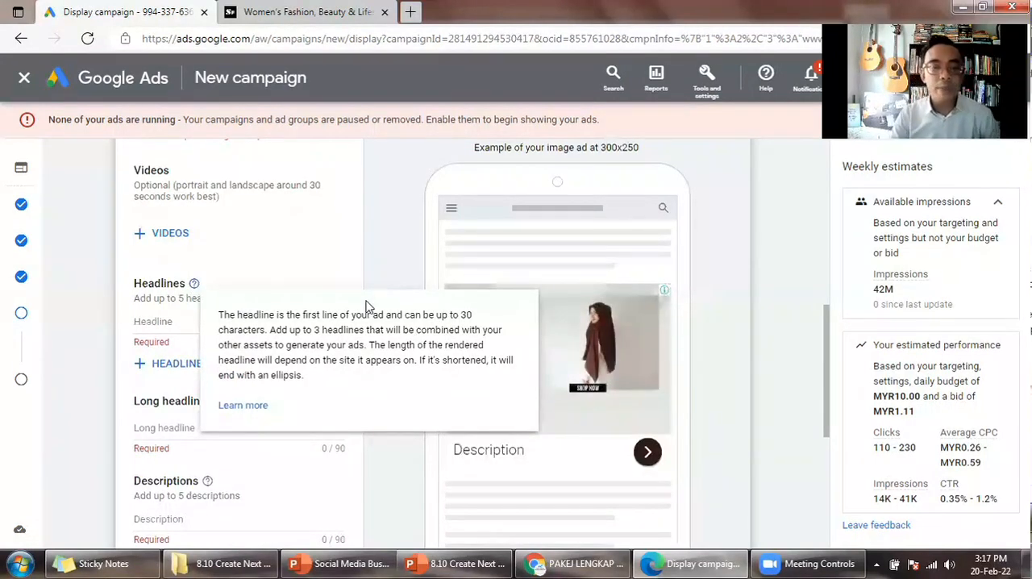
{"action": "left_click", "coordinate": [199, 321]}
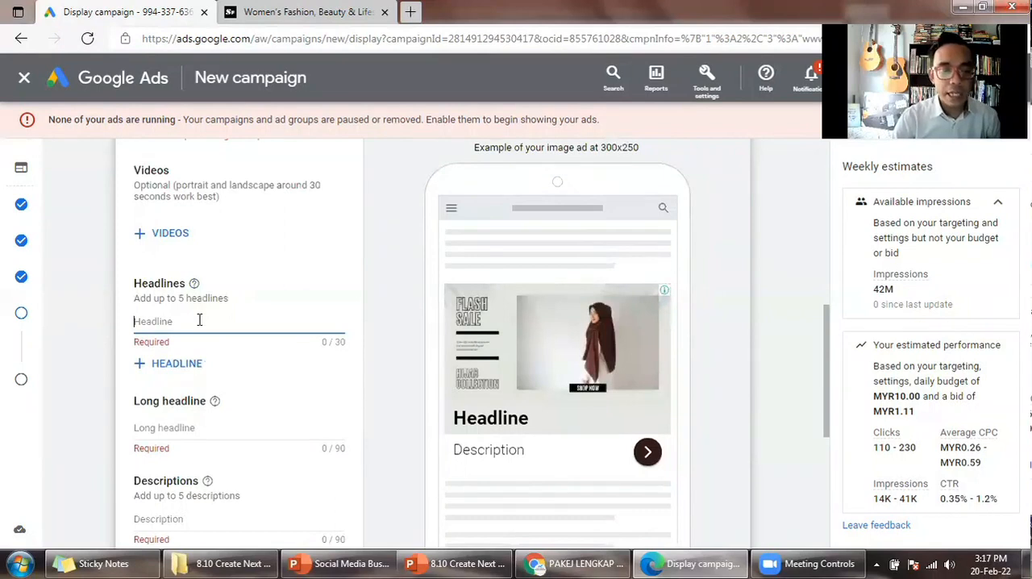
{"action": "left_click", "coordinate": [454, 564]}
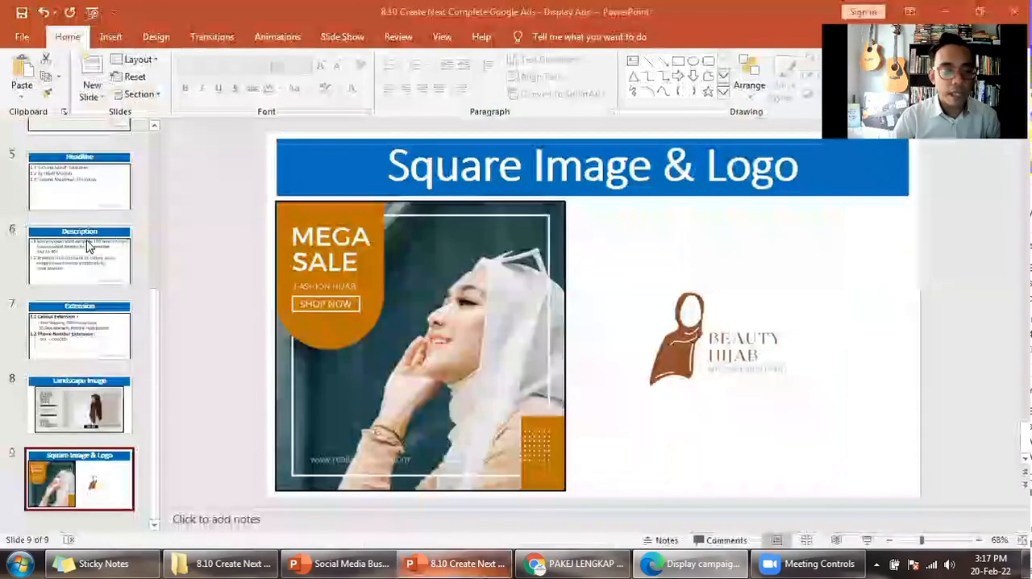
{"action": "left_click", "coordinate": [83, 188]}
{"action": "left_click", "coordinate": [548, 219]}
{"action": "left_click_drag", "start_coordinate": [626, 242], "coordinate": [398, 244]}
{"action": "key", "text": "ctrl+c"}
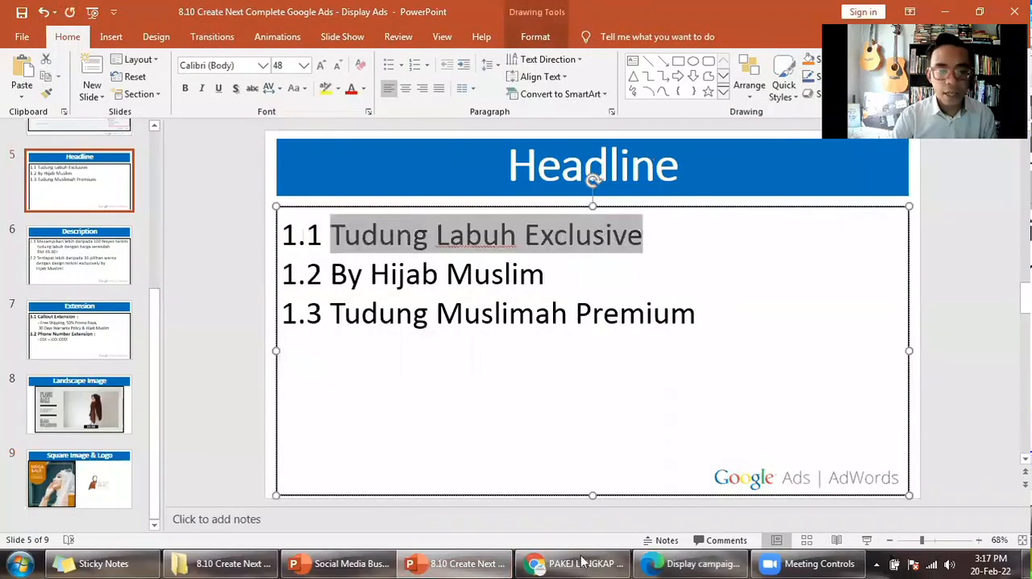
{"action": "key", "text": "alt+Tab"}
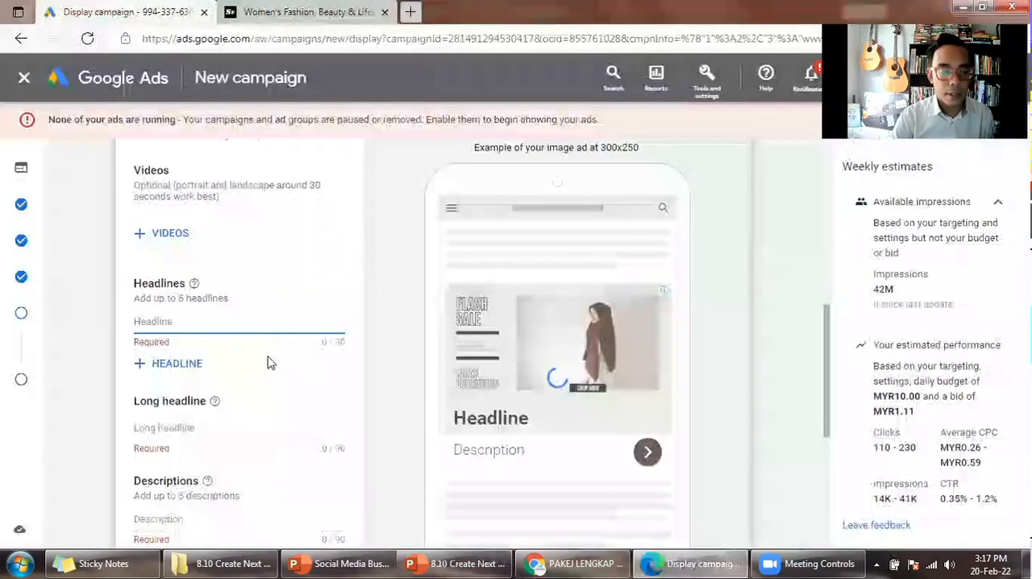
{"action": "key", "text": "ctrl+v"}
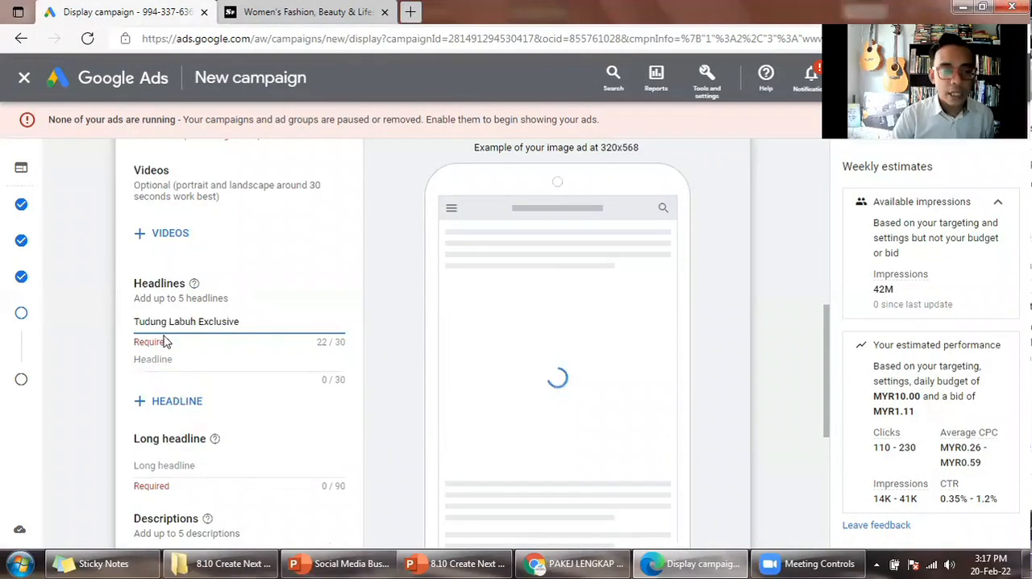
- Enter "Tudung Muslimah Premium" as the ad's second headline
{"action": "left_click", "coordinate": [180, 359]}
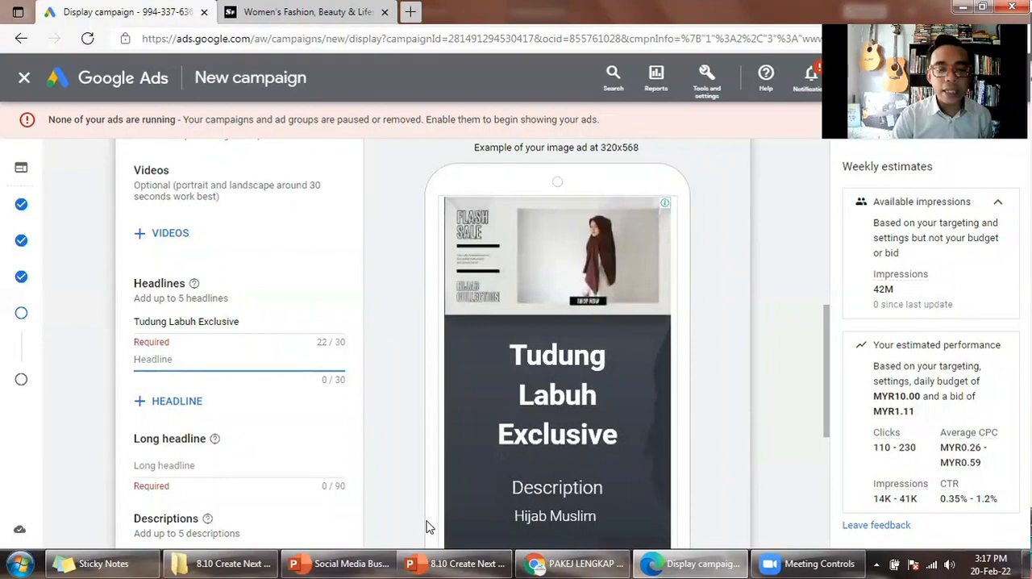
{"action": "scroll", "coordinate": [440, 512], "scroll_direction": "down", "scroll_amount": 1}
{"action": "scroll", "coordinate": [508, 428], "scroll_direction": "down", "scroll_amount": 1}
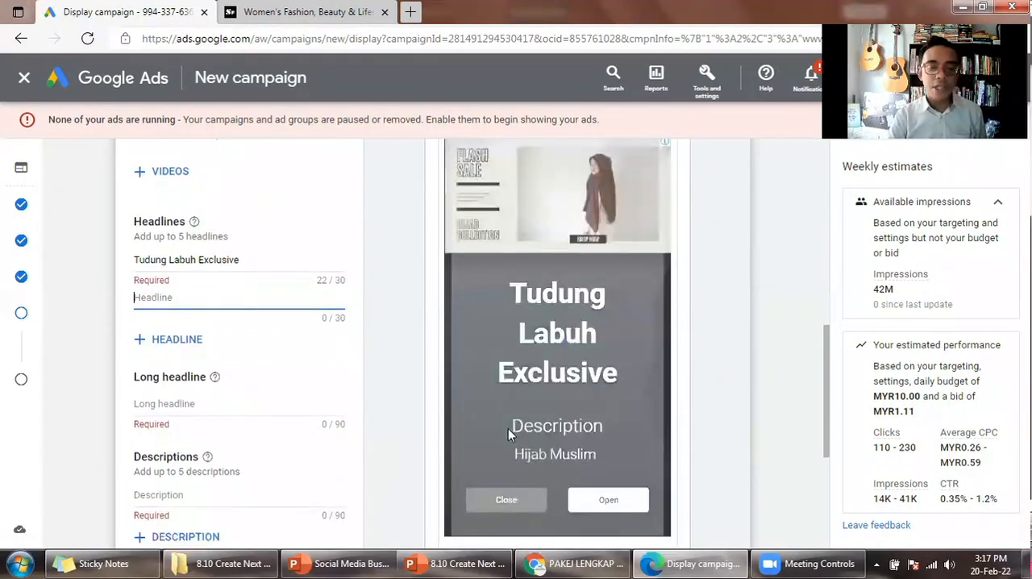
{"action": "type", "text": "Tudung Muslimah Premium"}
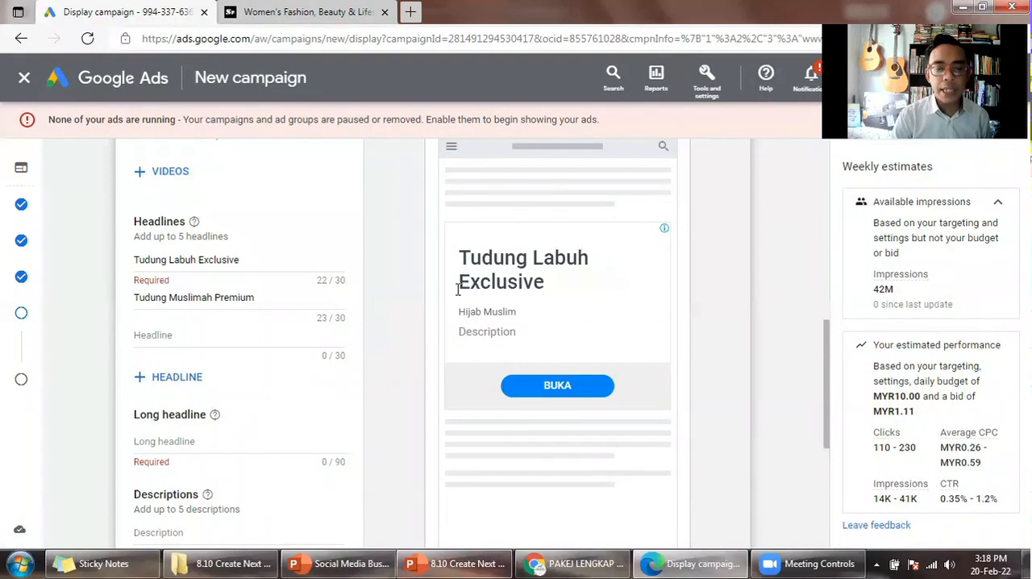
- Copy "By Hijab Muslim" from the Headline slide in PowerPoint and replace the ad's second headline with it
{"action": "key", "text": "alt+Tab"}
{"action": "left_click", "coordinate": [537, 292]}
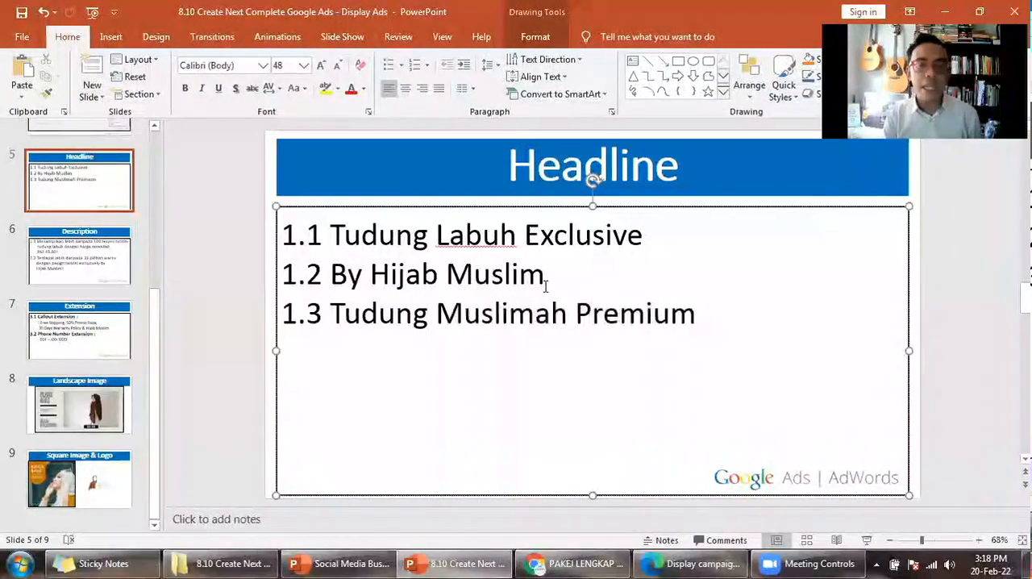
{"action": "left_click_drag", "start_coordinate": [527, 283], "coordinate": [355, 283]}
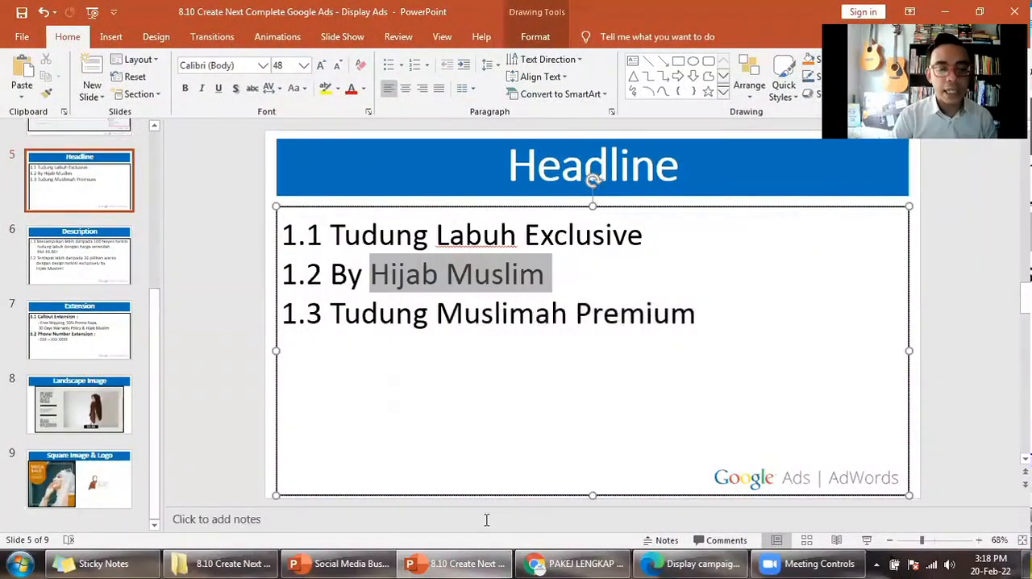
{"action": "left_click", "coordinate": [582, 557]}
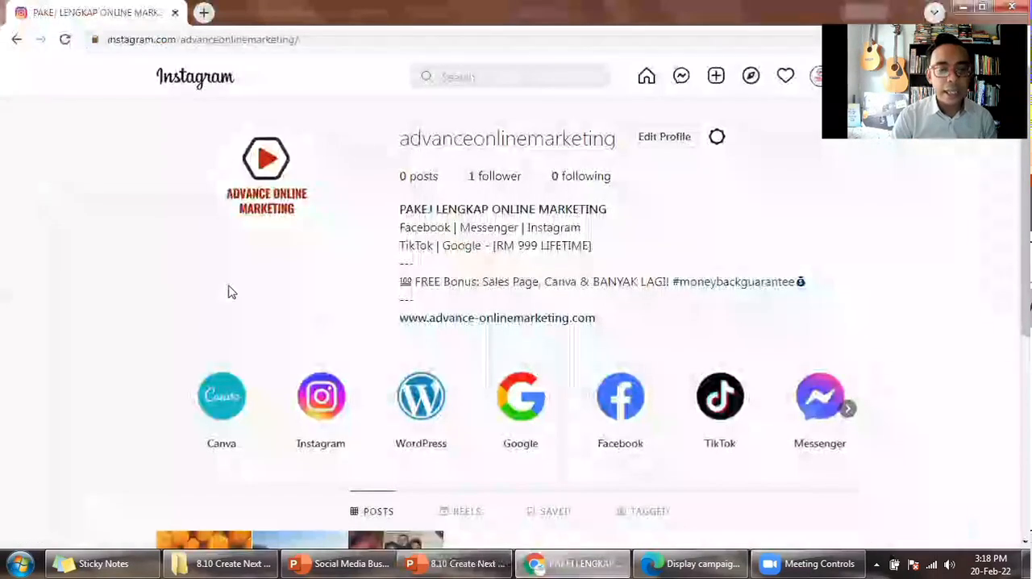
{"action": "key", "text": "alt+Tab"}
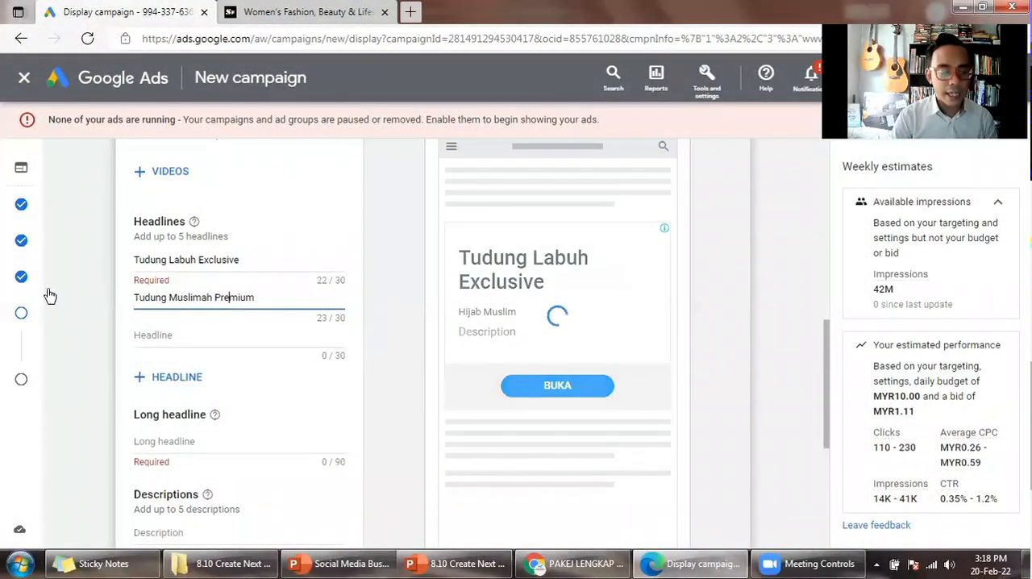
{"action": "key", "text": "ctrl+a"}
{"action": "type", "text": "By Hijab Muslim"}
{"action": "left_click", "coordinate": [395, 300]}
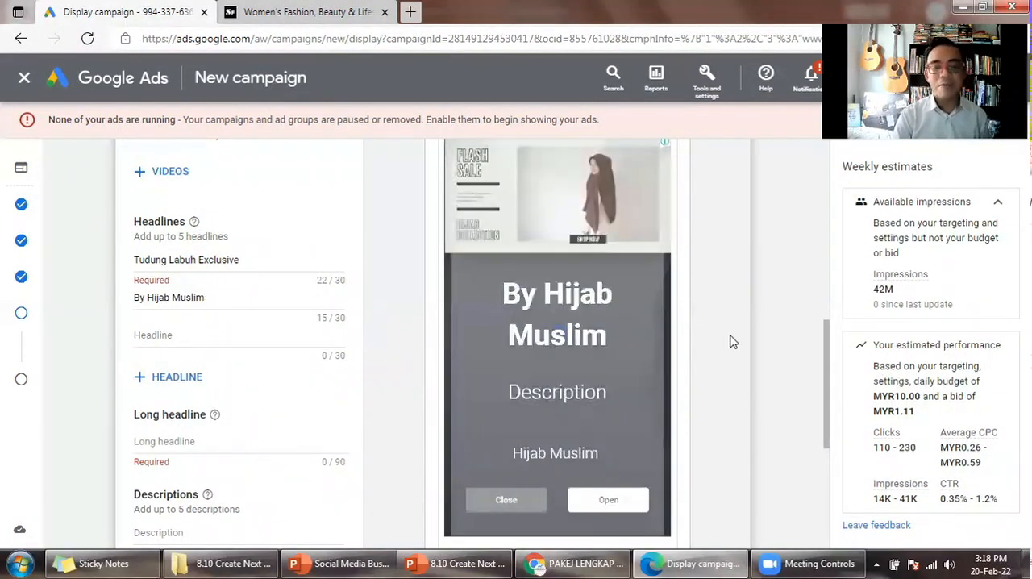
- Copy "Tudung Muslimah Premium" from the Headline slide in PowerPoint and replace the ad's second headline with it
{"action": "left_click", "coordinate": [471, 562]}
{"action": "left_click", "coordinate": [695, 312]}
{"action": "key", "text": "Return"}
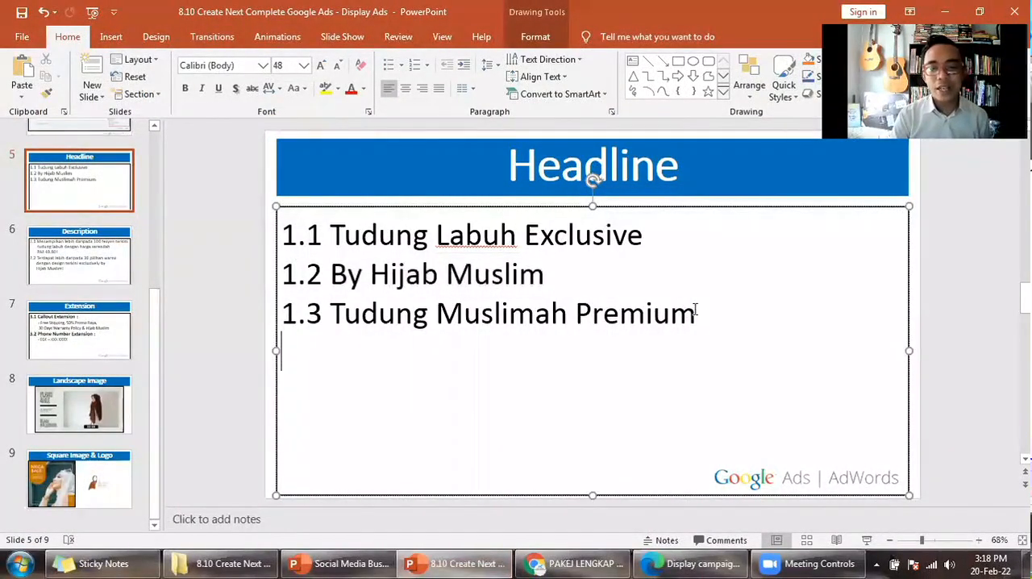
{"action": "key", "text": "ctrl+shift+Left"}
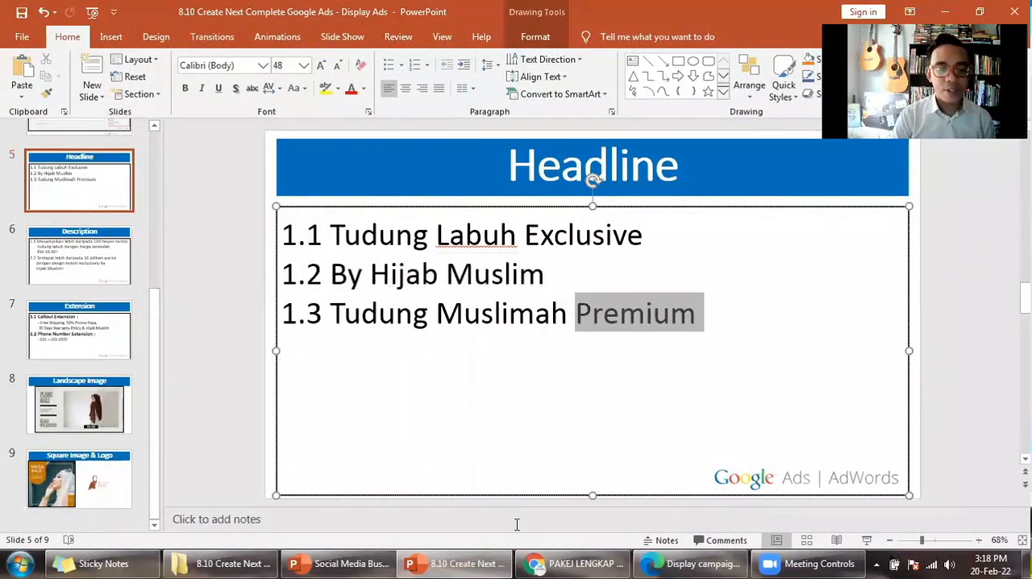
{"action": "key", "text": "ctrl+shift+Left"}
{"action": "key", "text": "ctrl+shift+Left"}
{"action": "key", "text": "ctrl+c"}
{"action": "left_click", "coordinate": [695, 563]}
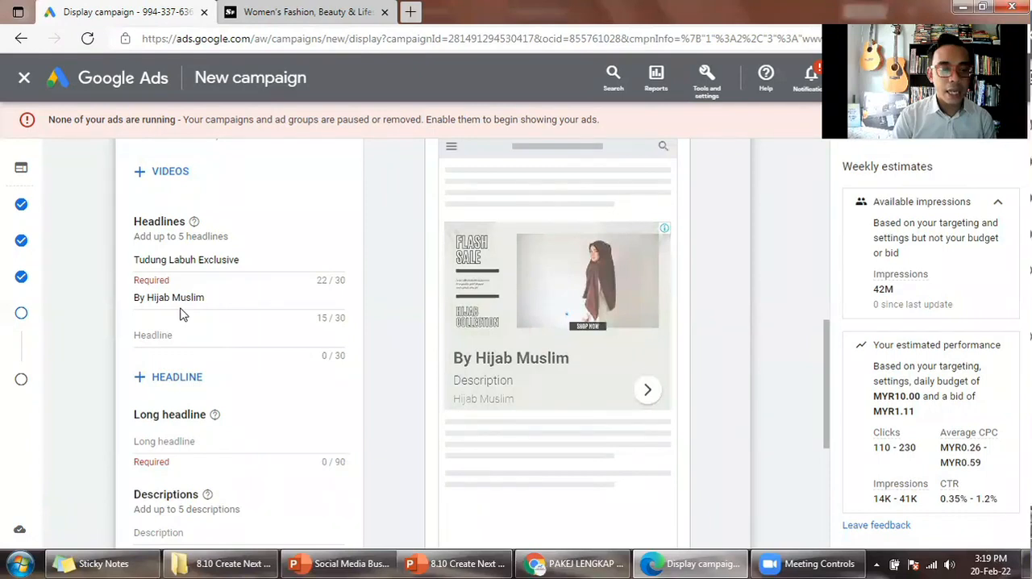
{"action": "triple_click", "coordinate": [151, 298]}
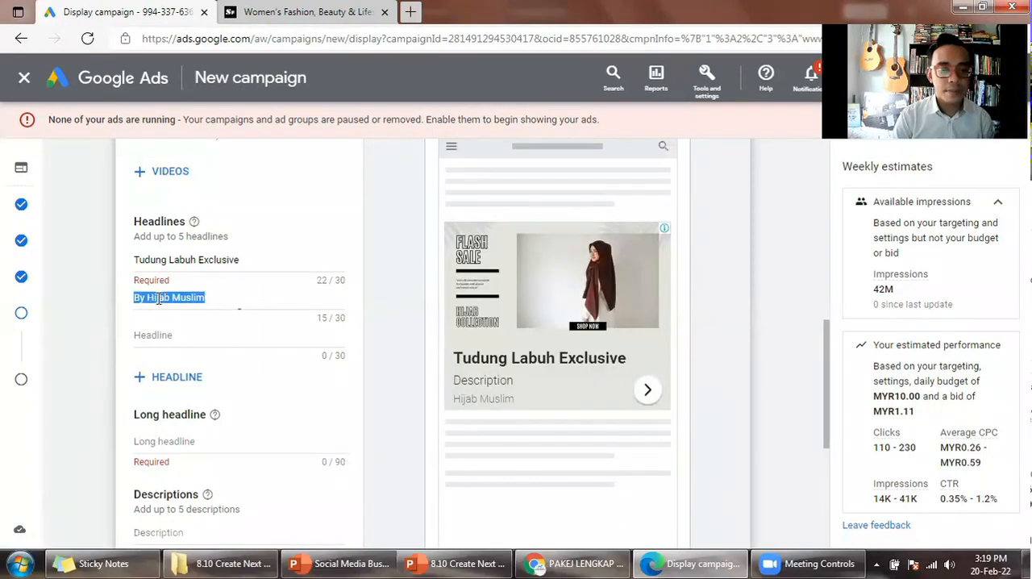
{"action": "key", "text": "ctrl+v"}
{"action": "left_click", "coordinate": [396, 348]}
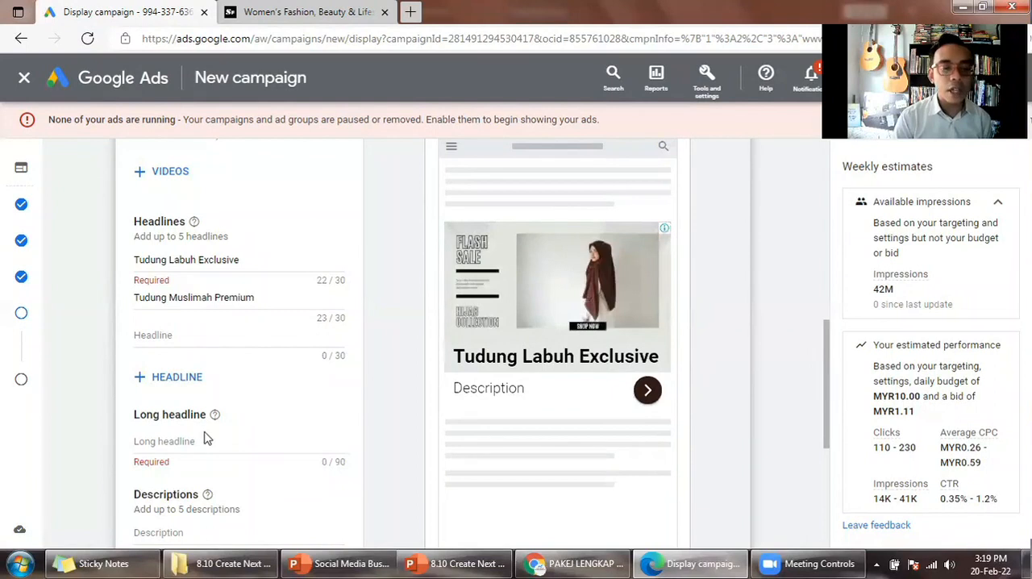
- Reopen the ad's images and logos and select 2. Square Image Sample.png as an image with one crop ratio
{"action": "scroll", "coordinate": [227, 391], "scroll_direction": "up", "scroll_amount": 1}
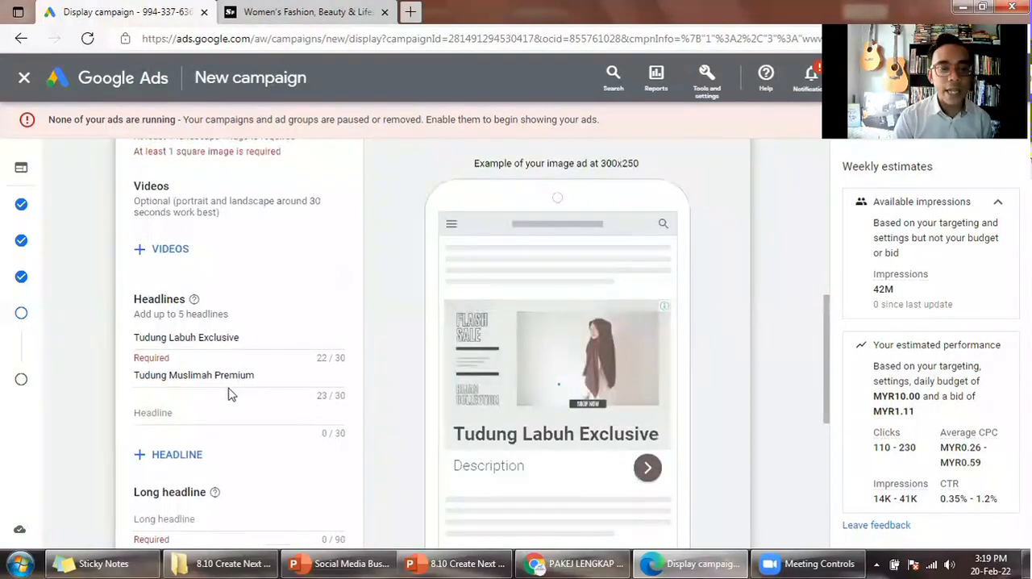
{"action": "scroll", "coordinate": [228, 393], "scroll_direction": "up", "scroll_amount": 1}
{"action": "scroll", "coordinate": [228, 394], "scroll_direction": "up", "scroll_amount": 1}
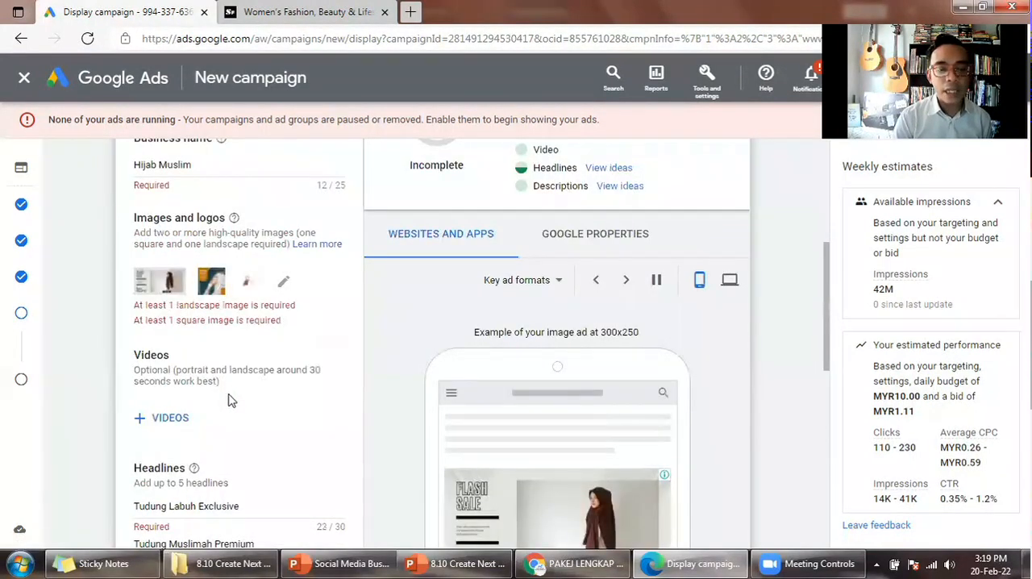
{"action": "scroll", "coordinate": [230, 398], "scroll_direction": "down", "scroll_amount": 2}
{"action": "scroll", "coordinate": [229, 402], "scroll_direction": "up", "scroll_amount": 2}
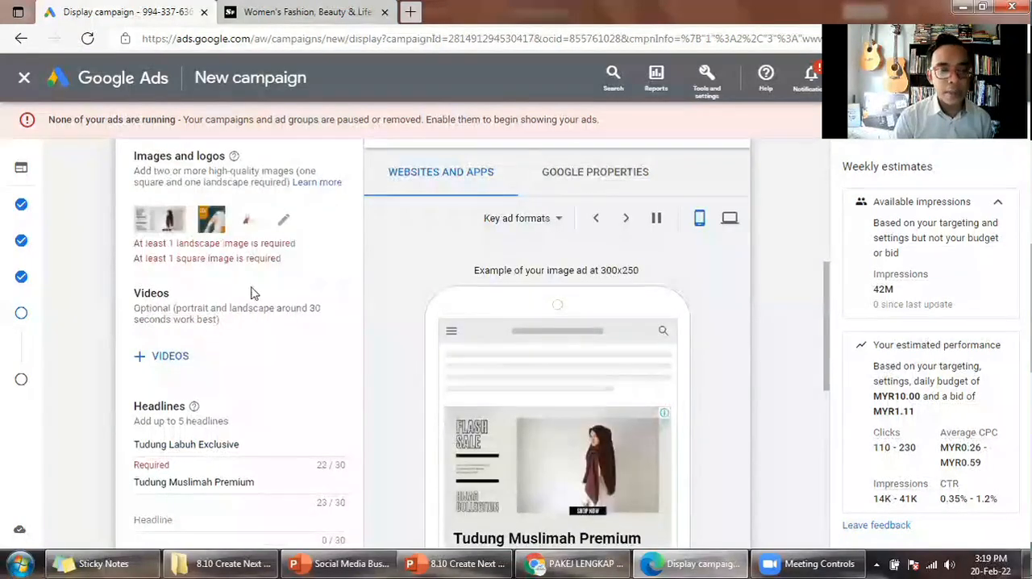
{"action": "scroll", "coordinate": [242, 293], "scroll_direction": "up", "scroll_amount": 1}
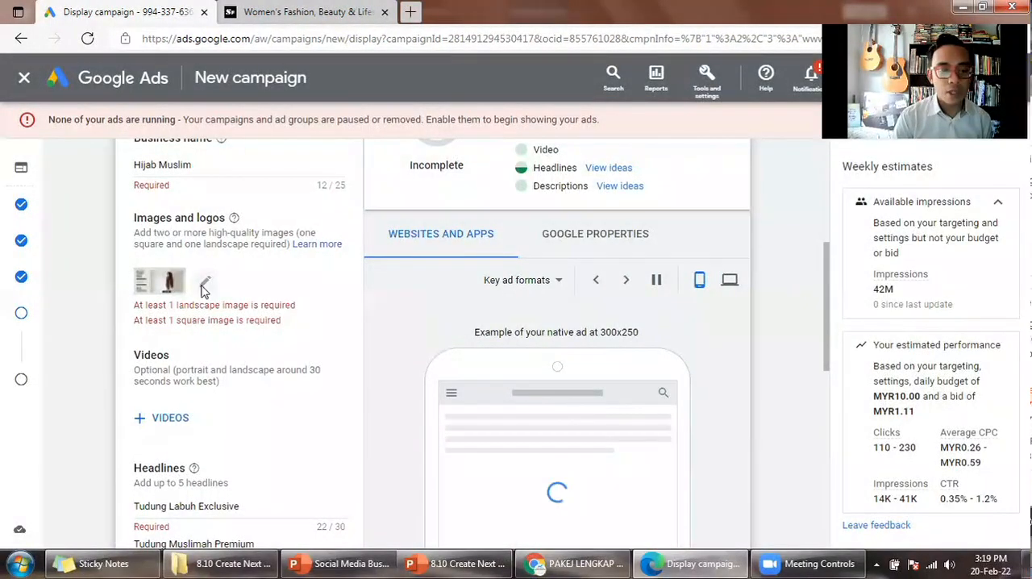
{"action": "left_click", "coordinate": [204, 287]}
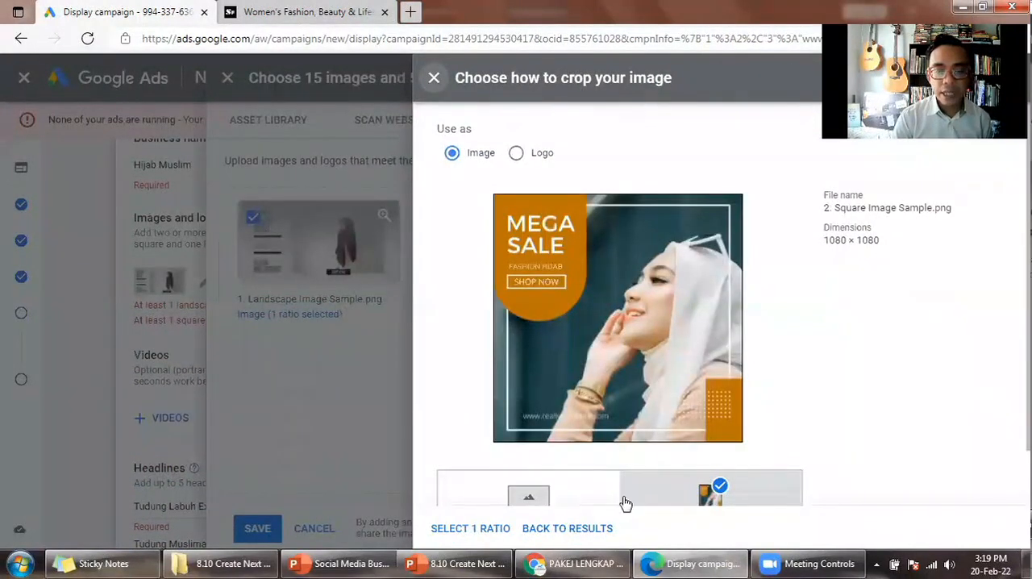
{"action": "left_click", "coordinate": [467, 528]}
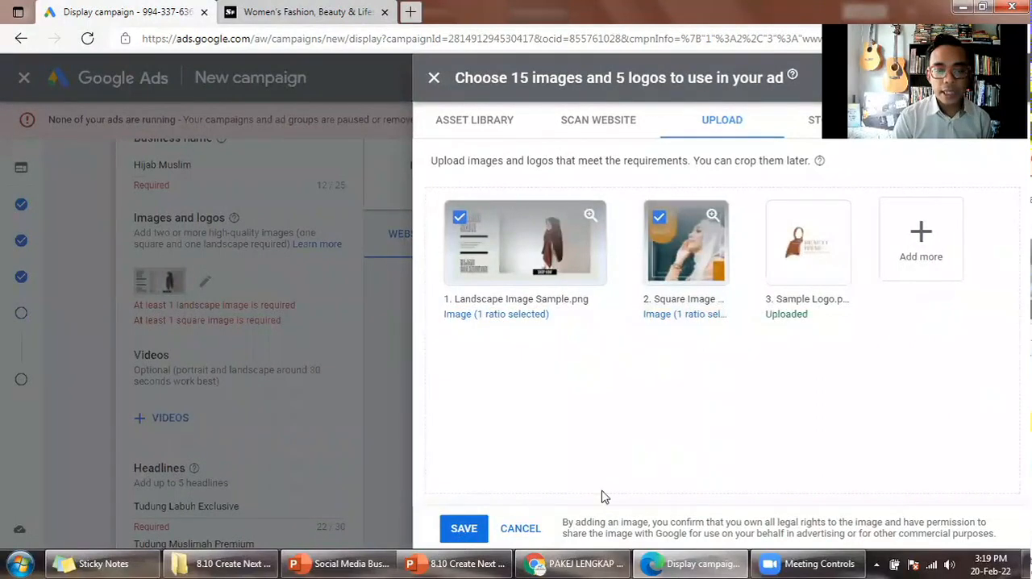
- Save the image selection, then add 3. Sample Logo.png as the ad's logo with the 1:1 crop ratio
{"action": "left_click", "coordinate": [375, 297]}
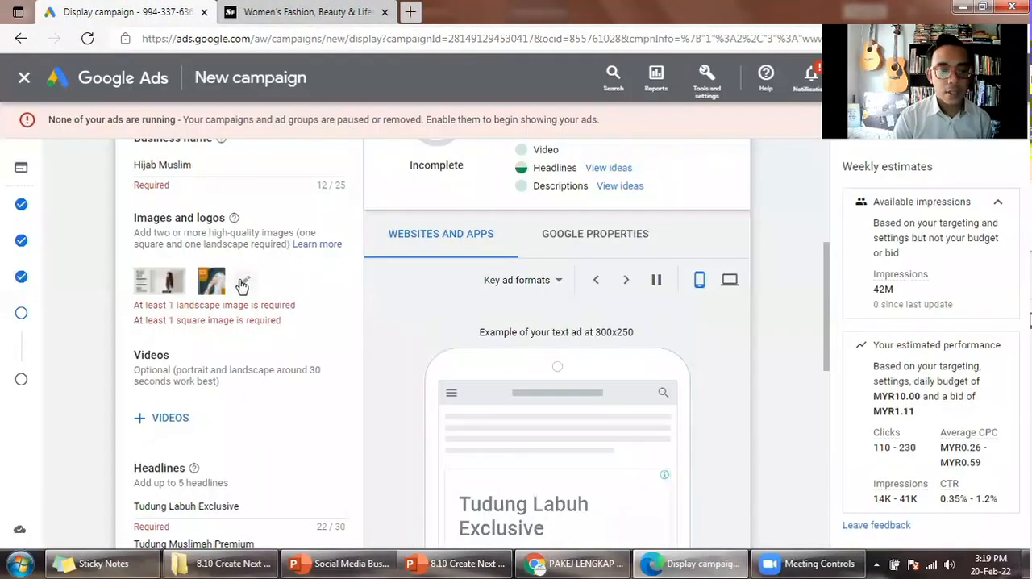
{"action": "left_click", "coordinate": [246, 282]}
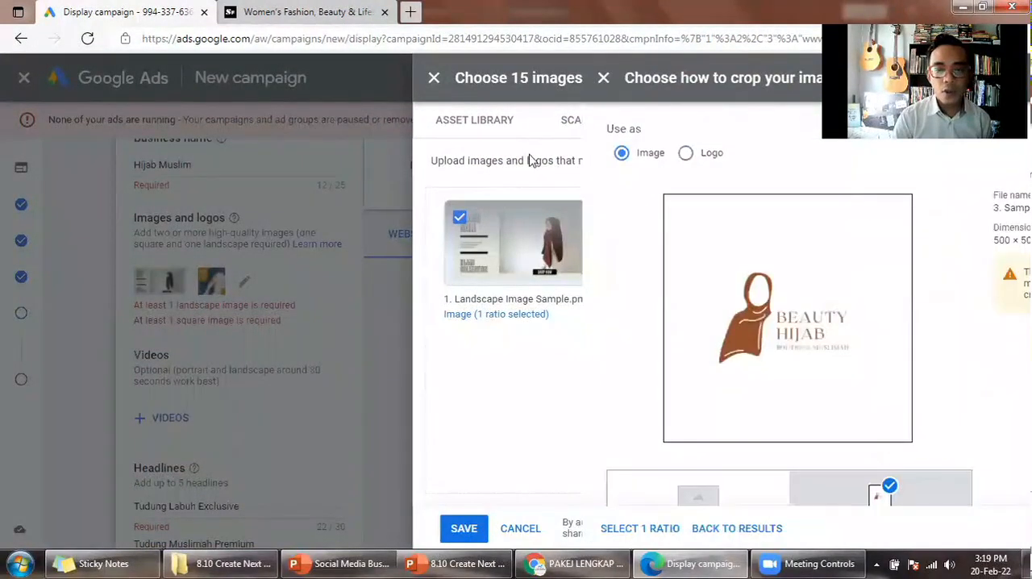
{"action": "left_click", "coordinate": [530, 161]}
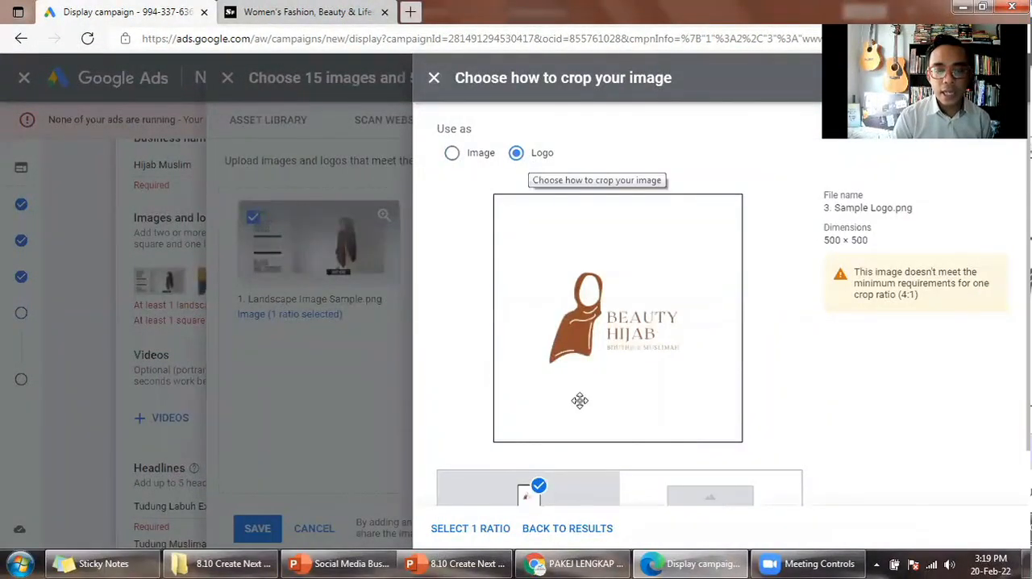
{"action": "scroll", "coordinate": [623, 466], "scroll_direction": "down", "scroll_amount": 1}
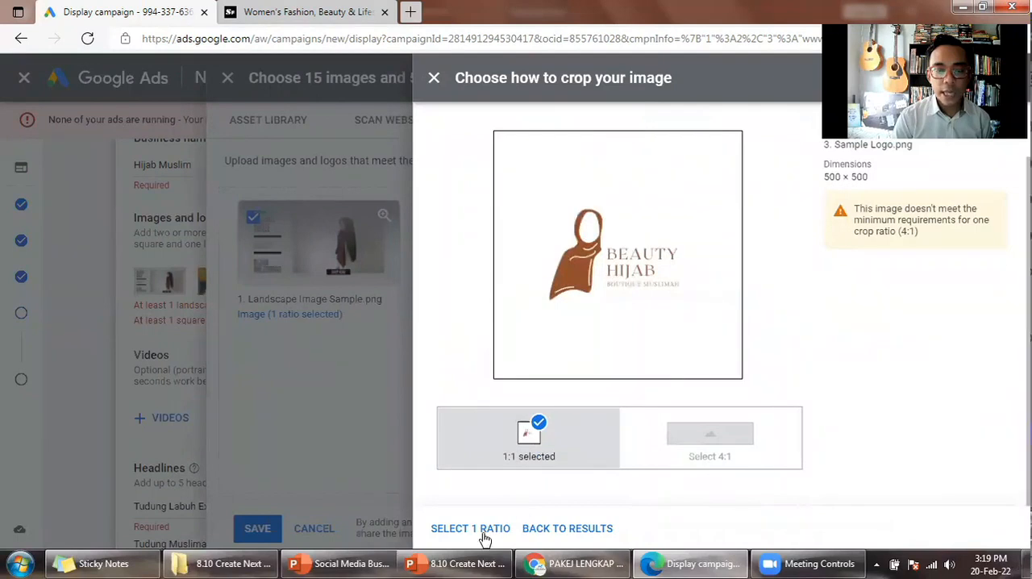
{"action": "left_click", "coordinate": [470, 528]}
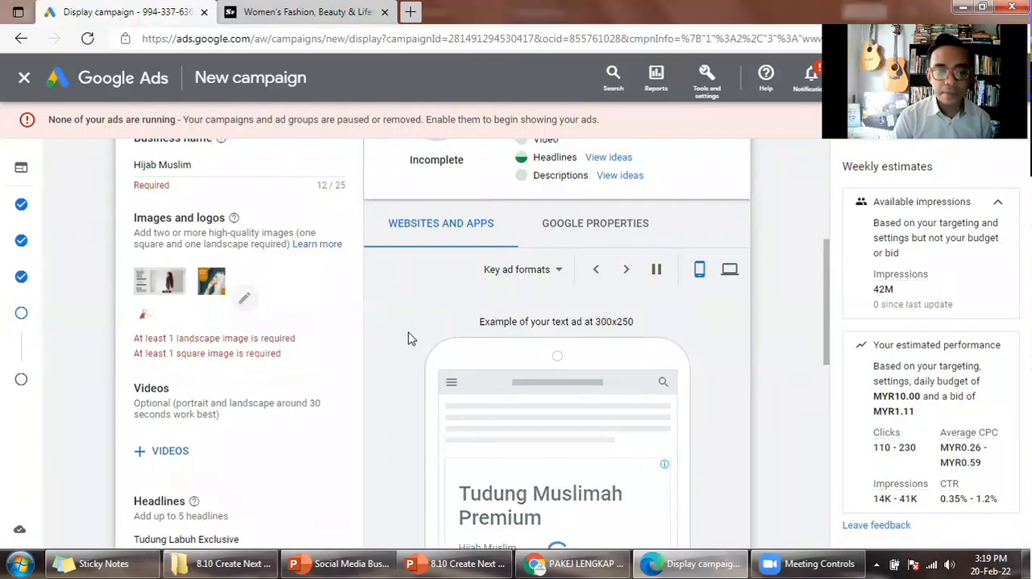
- Examine how the ad's images, logo and headlines look in the mobile previews of the key ad formats
{"action": "scroll", "coordinate": [407, 339], "scroll_direction": "down", "scroll_amount": 2}
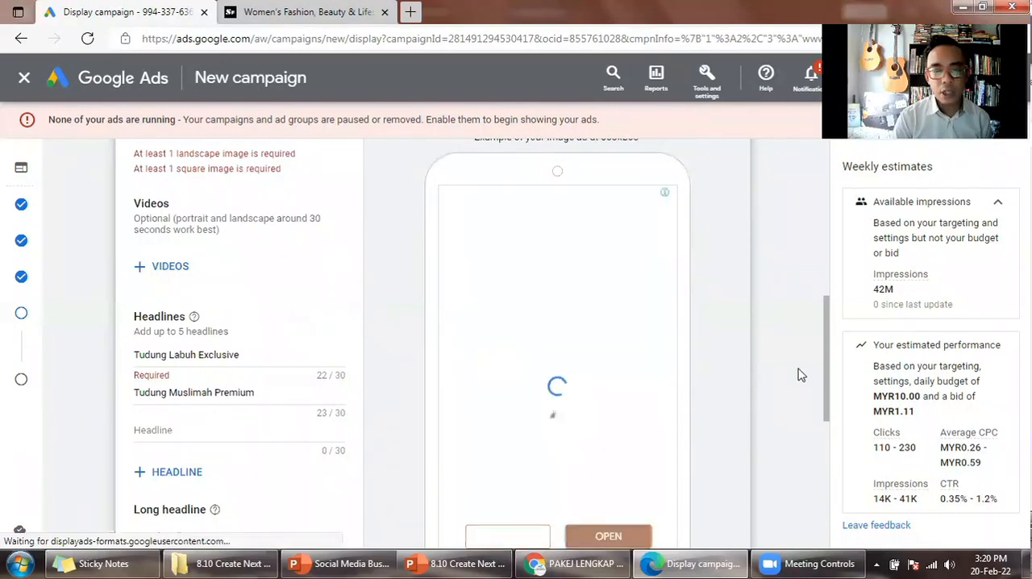
{"action": "scroll", "coordinate": [801, 378], "scroll_direction": "down", "scroll_amount": 1}
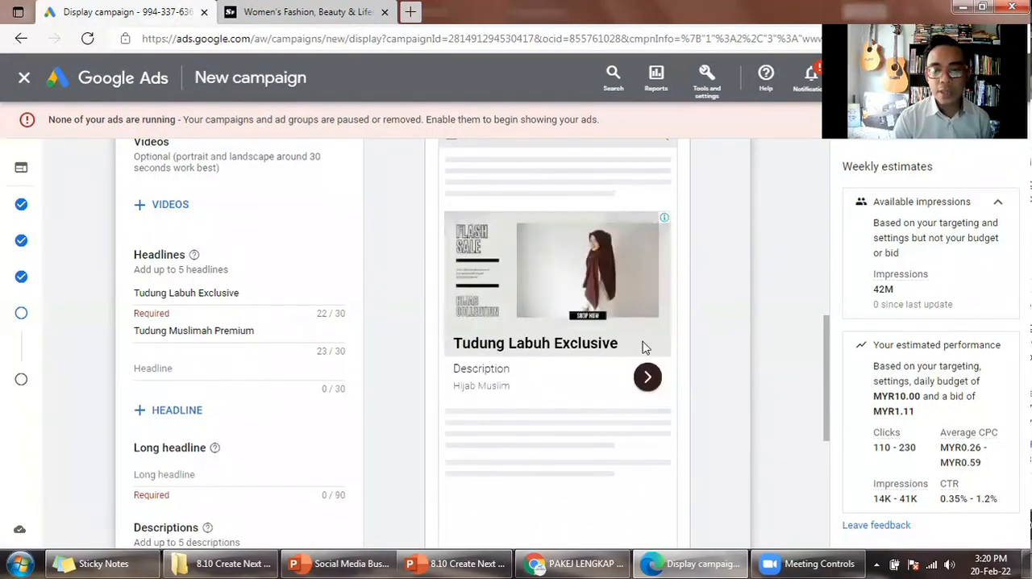
{"action": "scroll", "coordinate": [242, 202], "scroll_direction": "up", "scroll_amount": 2}
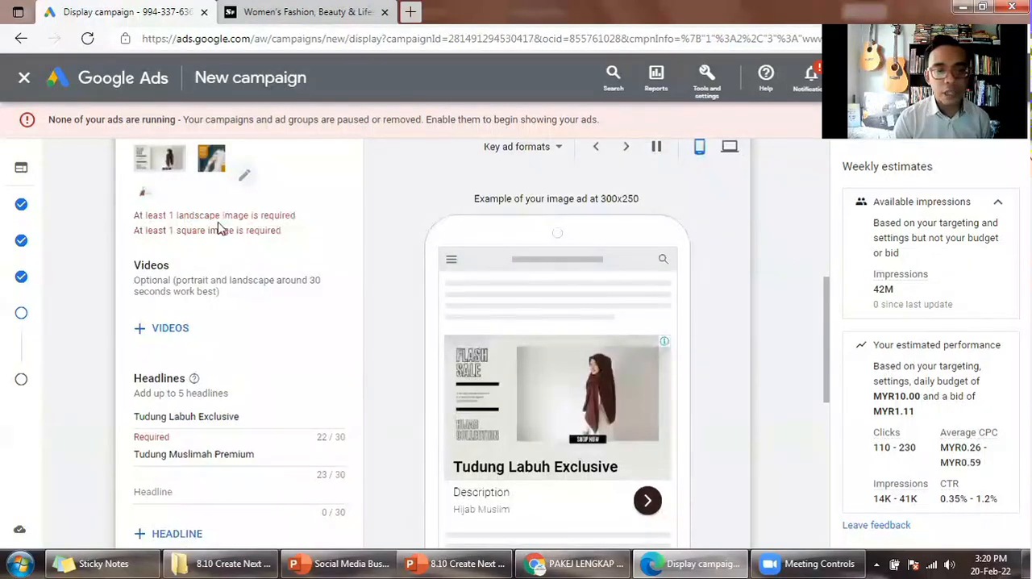
{"action": "scroll", "coordinate": [218, 229], "scroll_direction": "up", "scroll_amount": 1}
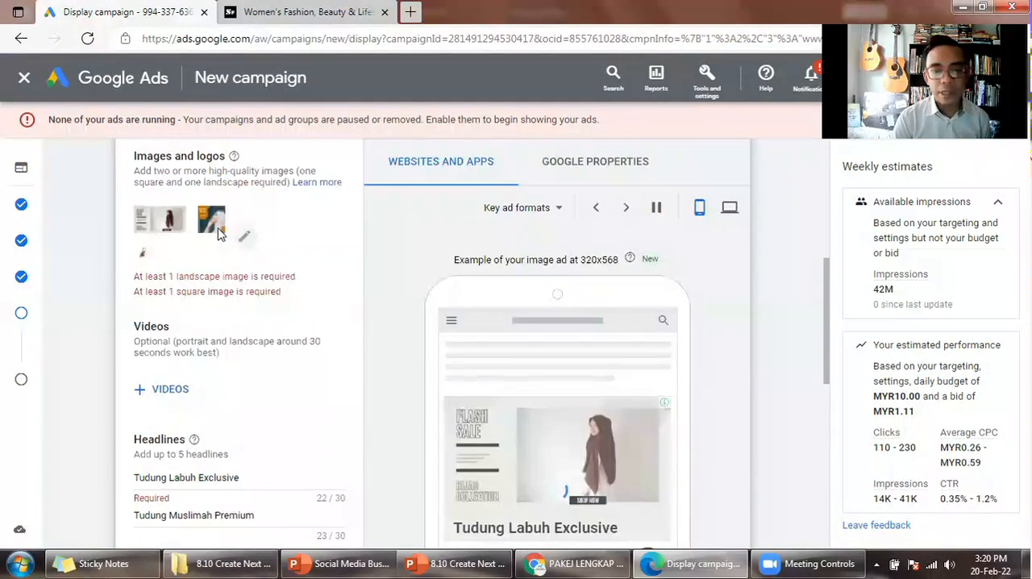
{"action": "left_click", "coordinate": [626, 211]}
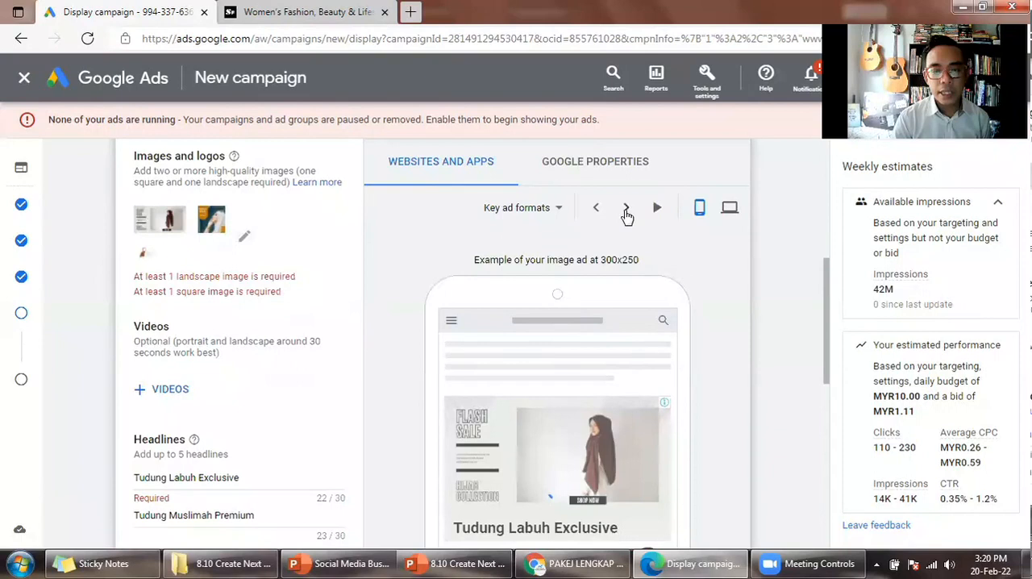
{"action": "left_click", "coordinate": [626, 211]}
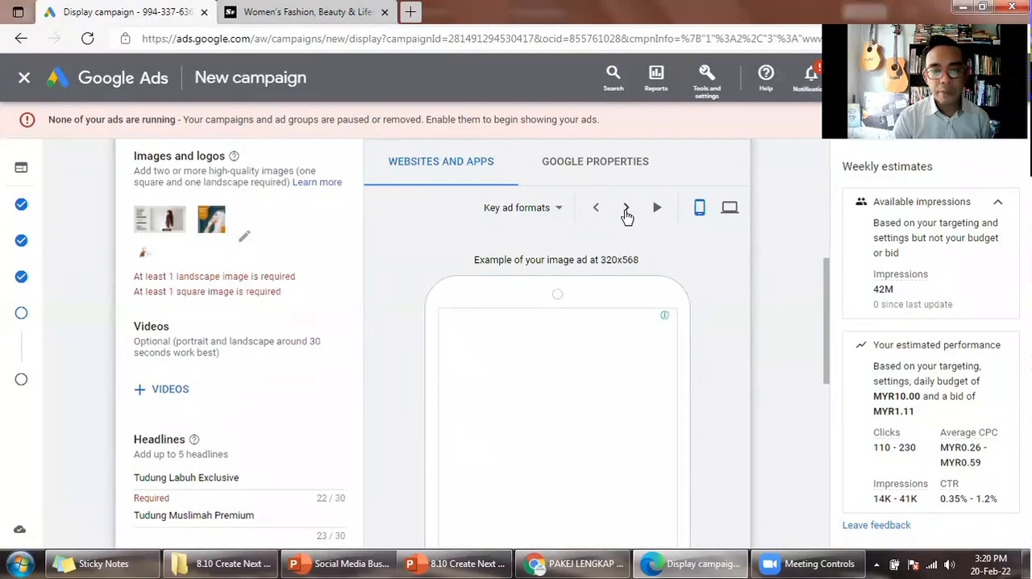
{"action": "left_click", "coordinate": [627, 213]}
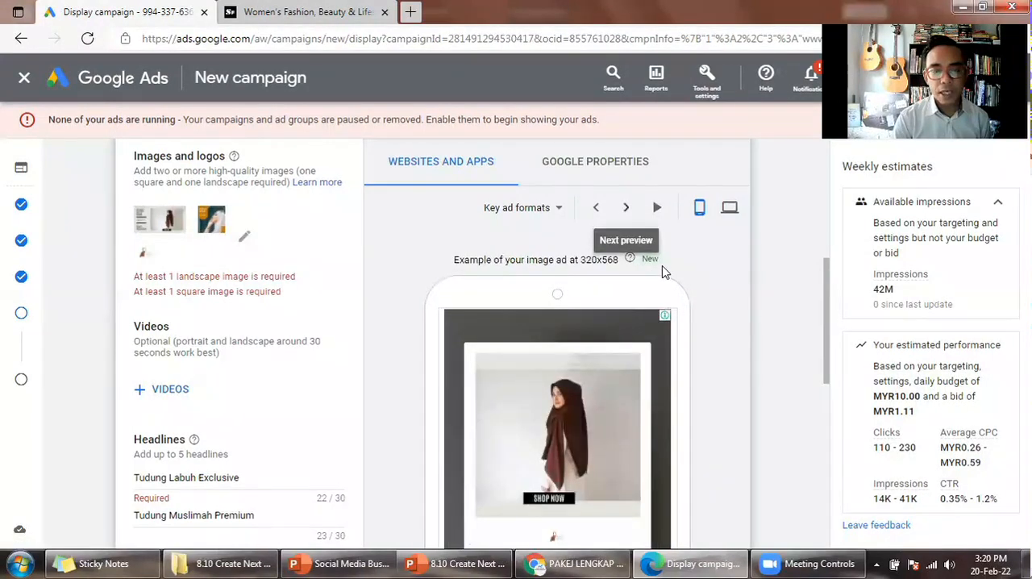
{"action": "scroll", "coordinate": [663, 272], "scroll_direction": "down", "scroll_amount": 2}
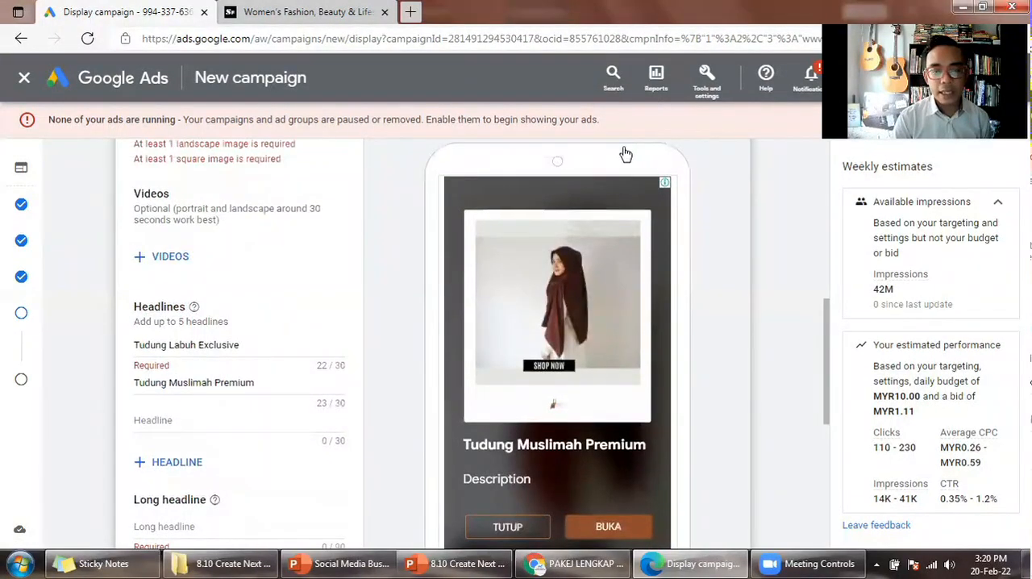
{"action": "scroll", "coordinate": [626, 154], "scroll_direction": "up", "scroll_amount": 1}
{"action": "left_click", "coordinate": [626, 150]}
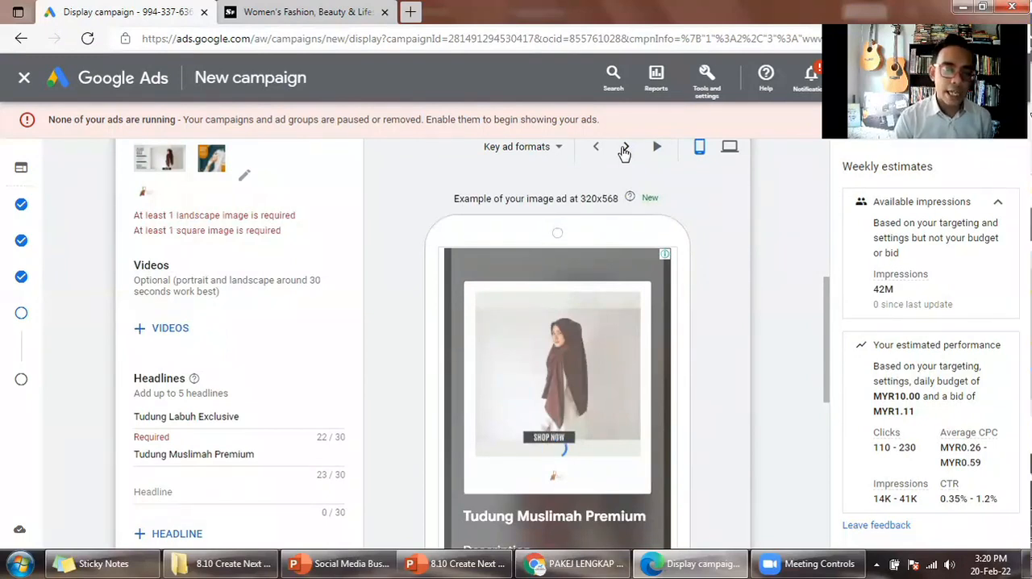
- Copy "Tudung Labuh Exclusive" from the Headline slide in PowerPoint and enter "Tudung Labuh Muslimah Premium Exclusively By Hijab Muslim" as the ad's long headline
{"action": "scroll", "coordinate": [669, 252], "scroll_direction": "down", "scroll_amount": 1}
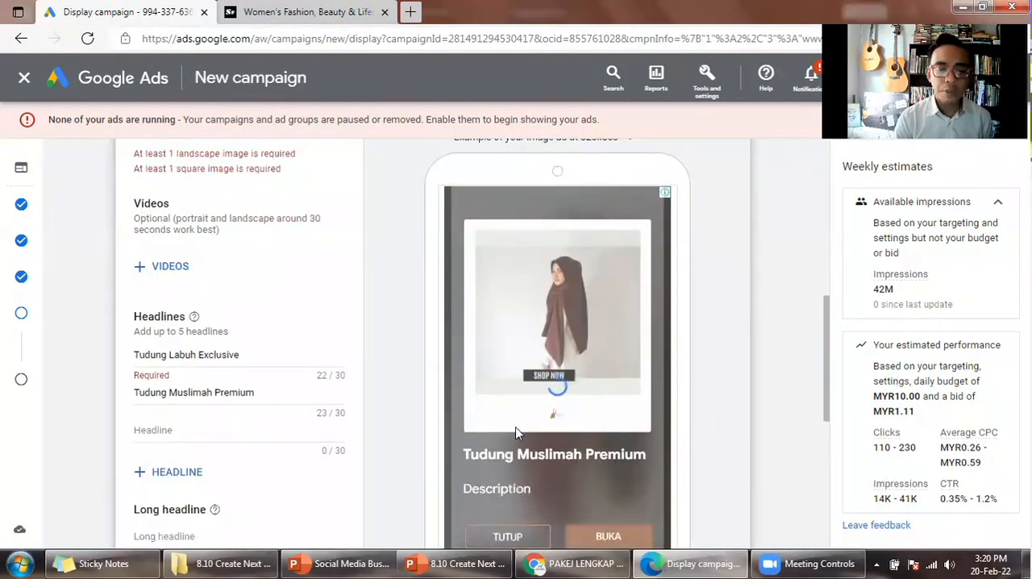
{"action": "scroll", "coordinate": [532, 432], "scroll_direction": "down", "scroll_amount": 1}
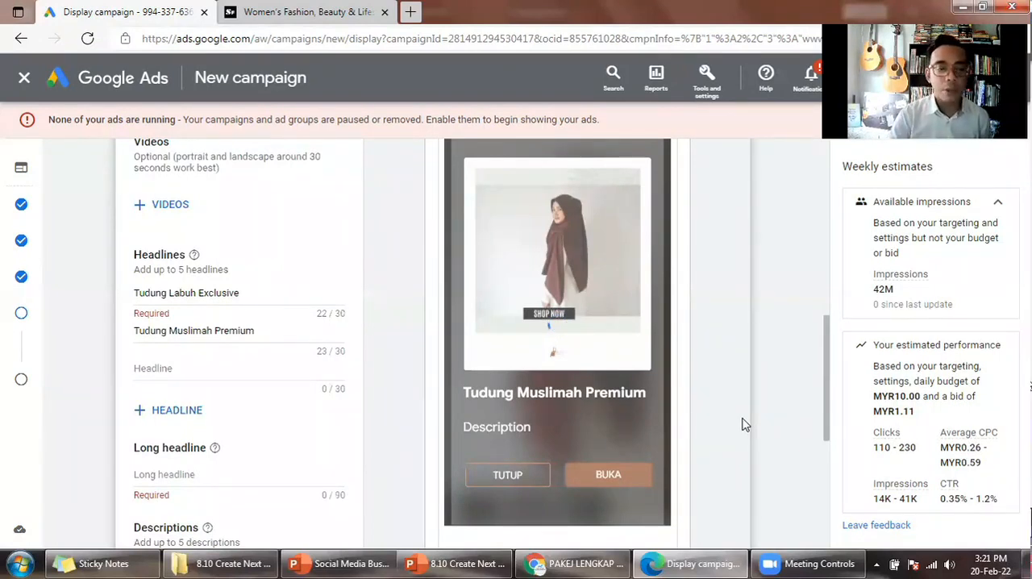
{"action": "left_click", "coordinate": [230, 472]}
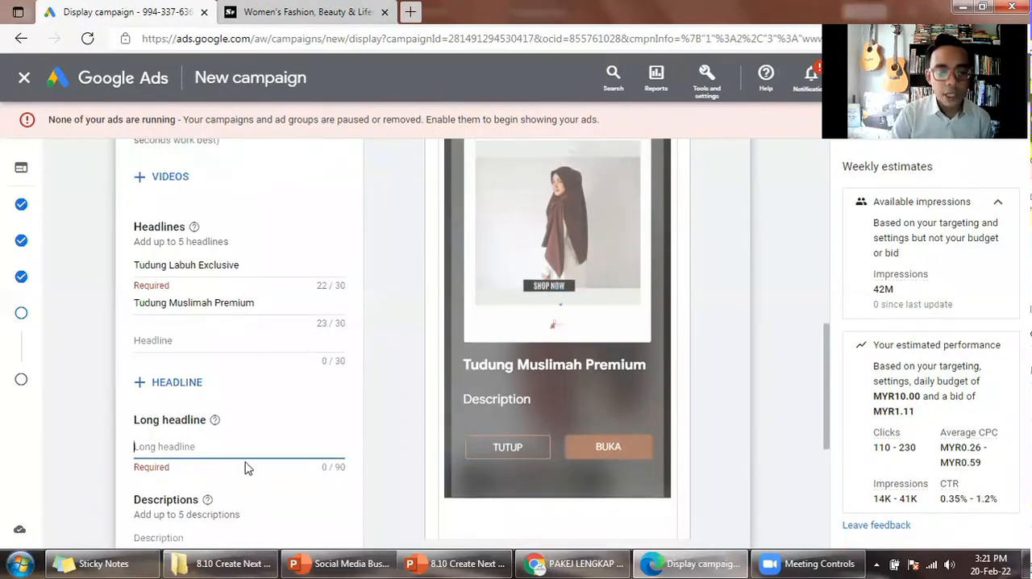
{"action": "left_click", "coordinate": [474, 558]}
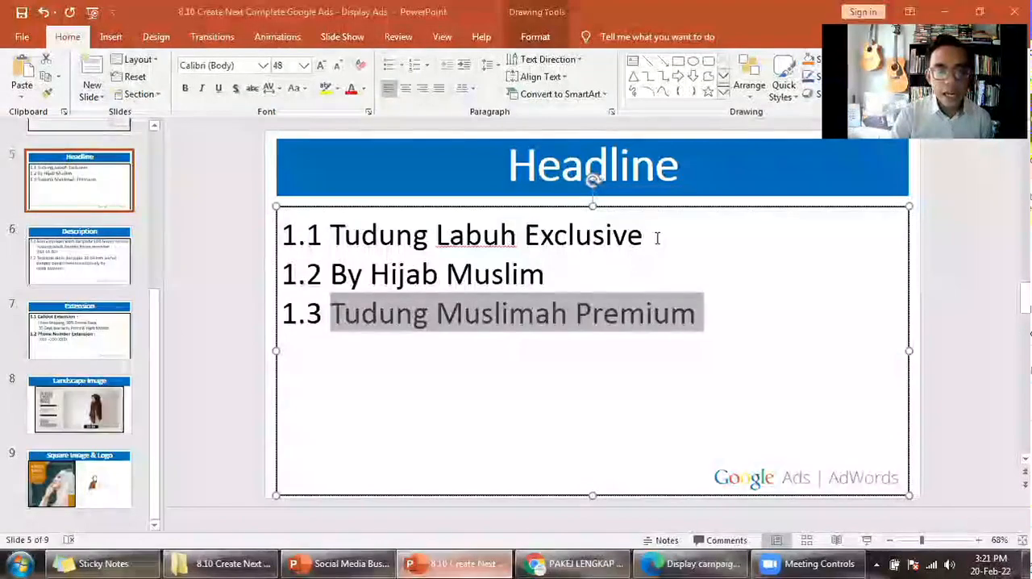
{"action": "left_click", "coordinate": [633, 383]}
{"action": "left_click_drag", "start_coordinate": [650, 240], "coordinate": [340, 243]}
{"action": "key", "text": "ctrl+c"}
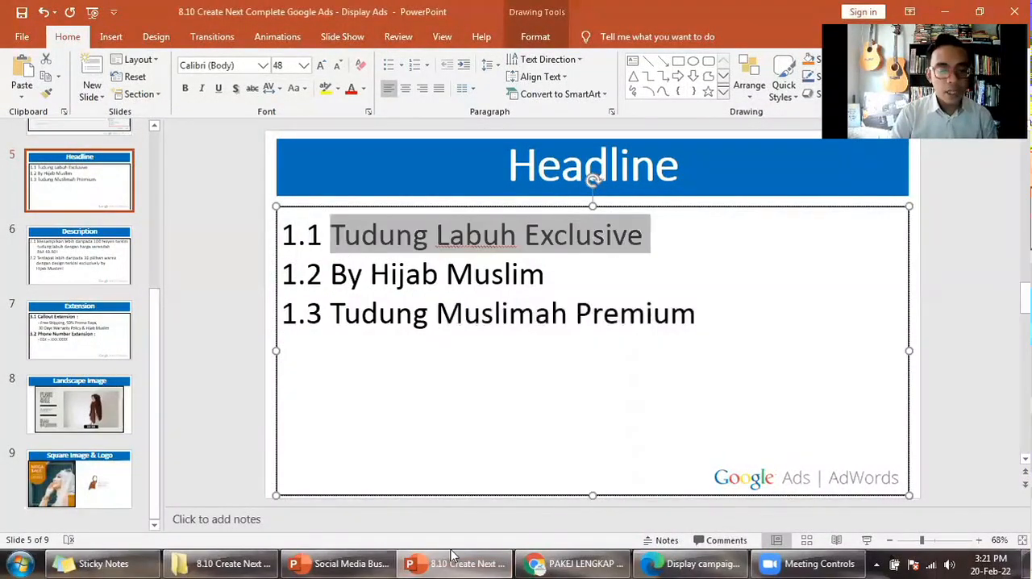
{"action": "left_click", "coordinate": [635, 558]}
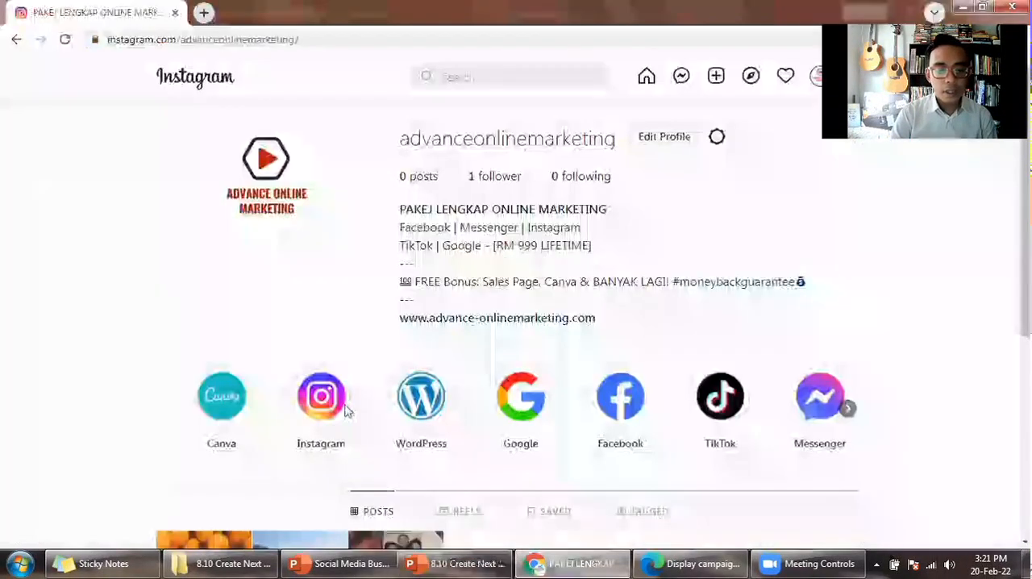
{"action": "left_click", "coordinate": [216, 353]}
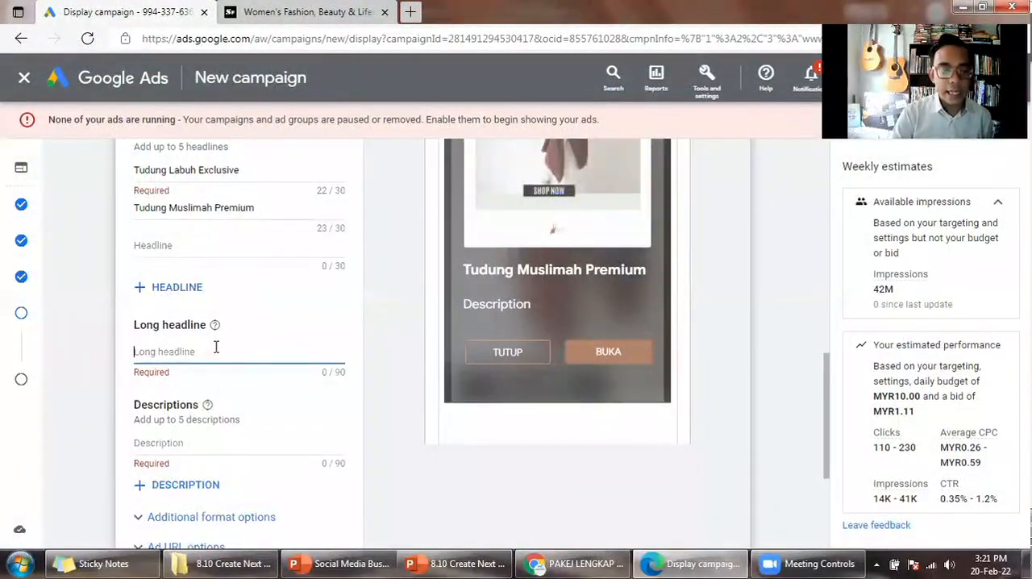
{"action": "key", "text": "ctrl+v"}
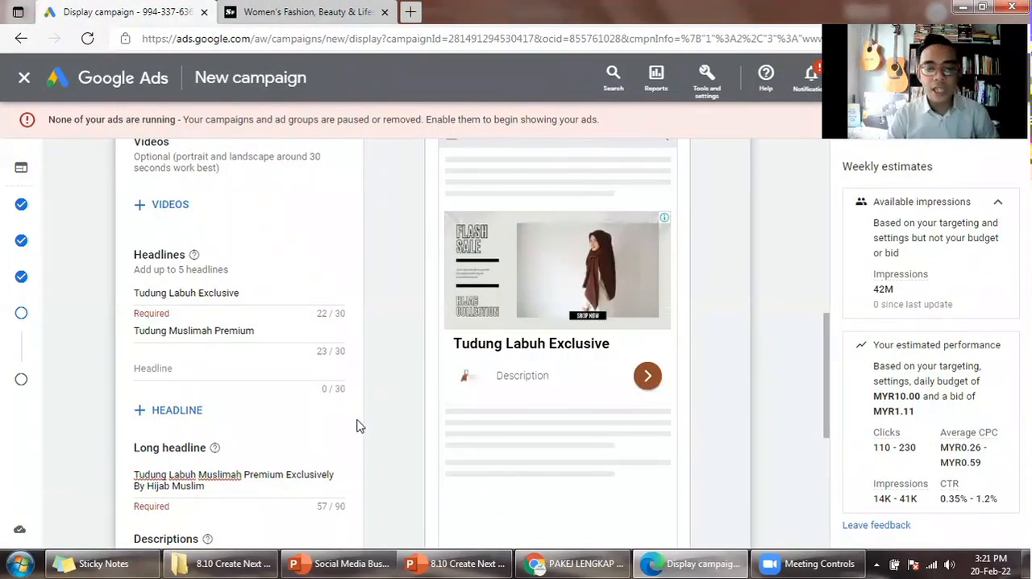
- Copy "Menampilkan lebih daripada 100 fesyen terkini tudung labuh dengan harga serendah RM 49.90!" from PowerPoint's Description slide into the ad's first description
{"action": "scroll", "coordinate": [379, 409], "scroll_direction": "up", "scroll_amount": 1}
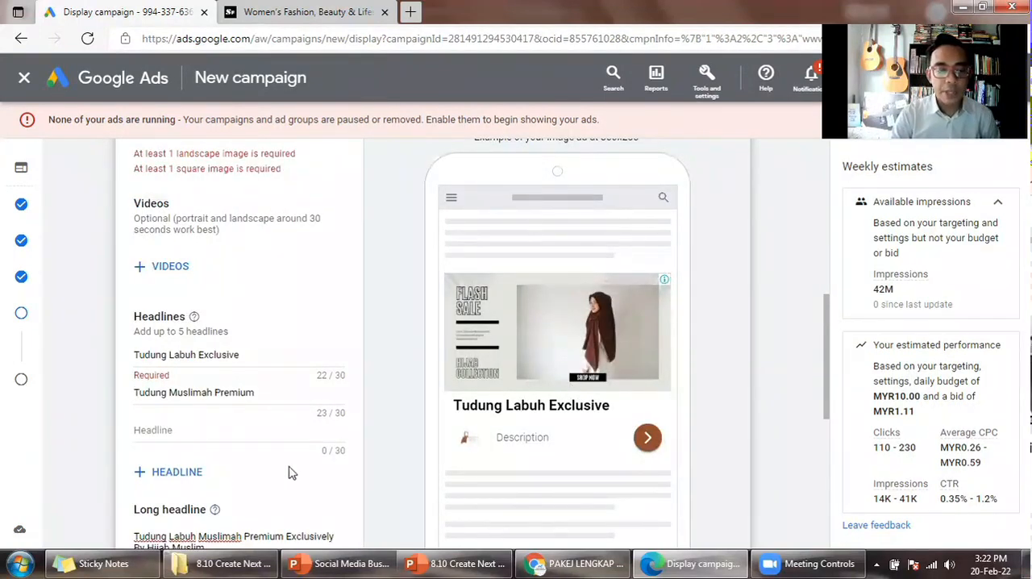
{"action": "scroll", "coordinate": [292, 473], "scroll_direction": "down", "scroll_amount": 2}
{"action": "scroll", "coordinate": [467, 489], "scroll_direction": "down", "scroll_amount": 1}
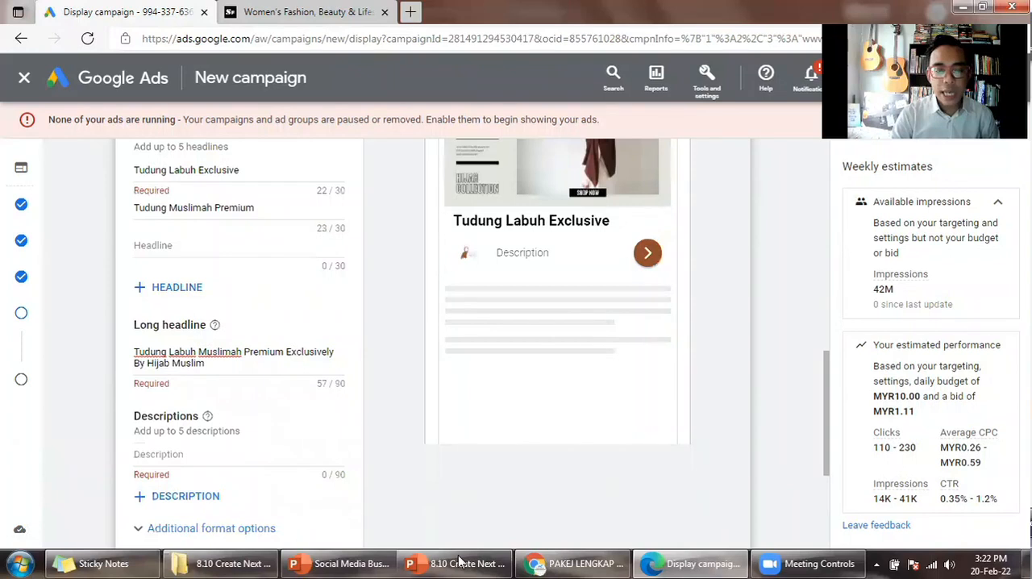
{"action": "key", "text": "alt+Tab"}
{"action": "left_click", "coordinate": [83, 330]}
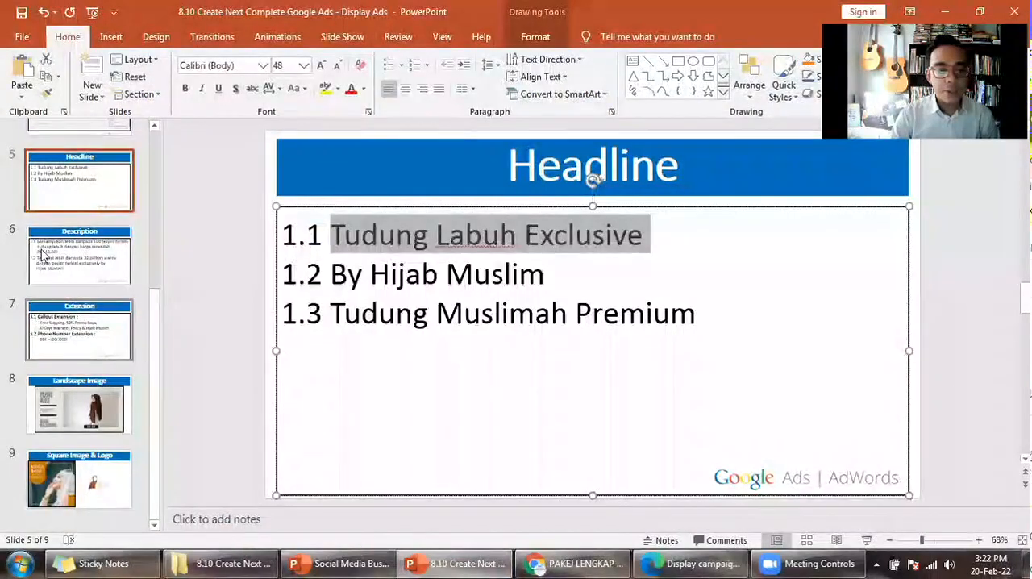
{"action": "key", "text": "Up"}
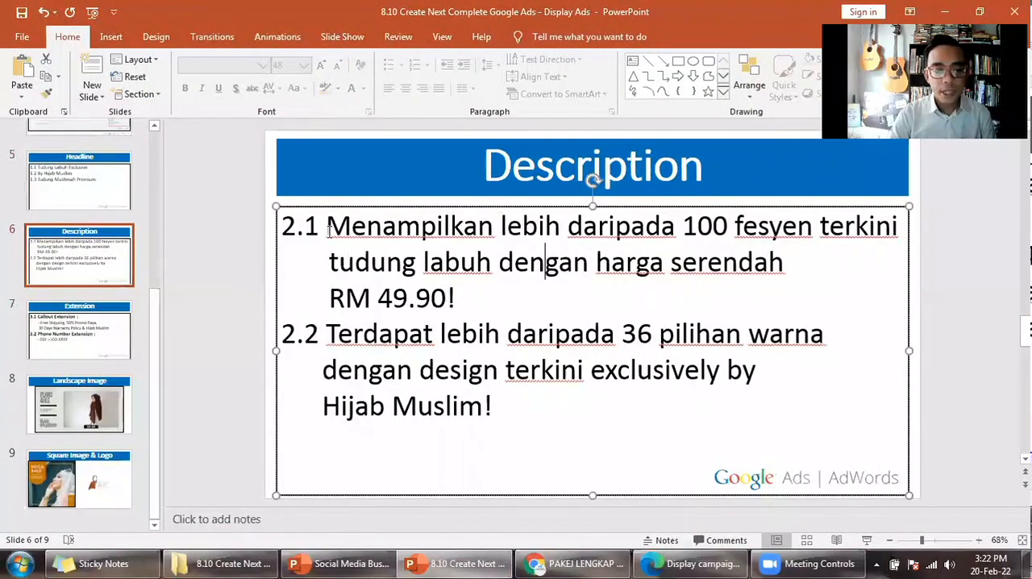
{"action": "triple_click", "coordinate": [460, 295]}
{"action": "key", "text": "ctrl+c"}
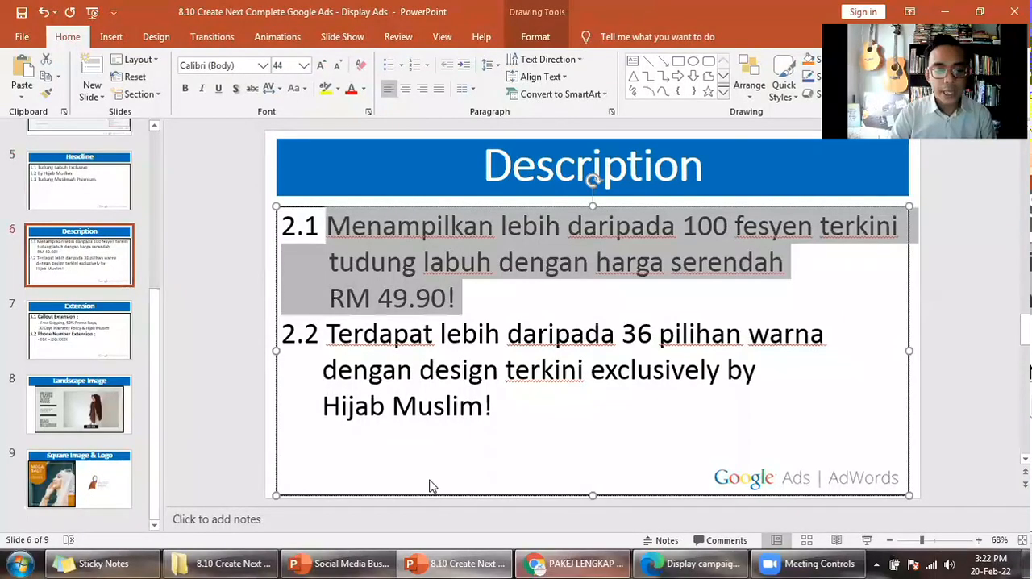
{"action": "key", "text": "alt+Tab"}
{"action": "left_click", "coordinate": [201, 455]}
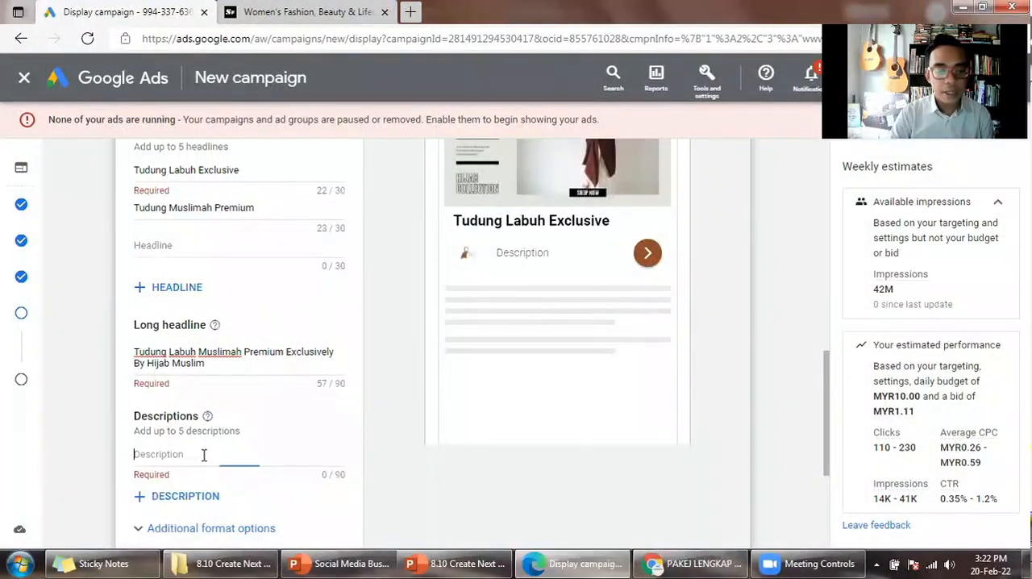
{"action": "key", "text": "ctrl+v"}
- Remove the extra spaces before "RM 49.90!" in the first description and check the text in the ad preview
{"action": "scroll", "coordinate": [403, 505], "scroll_direction": "up", "scroll_amount": 3}
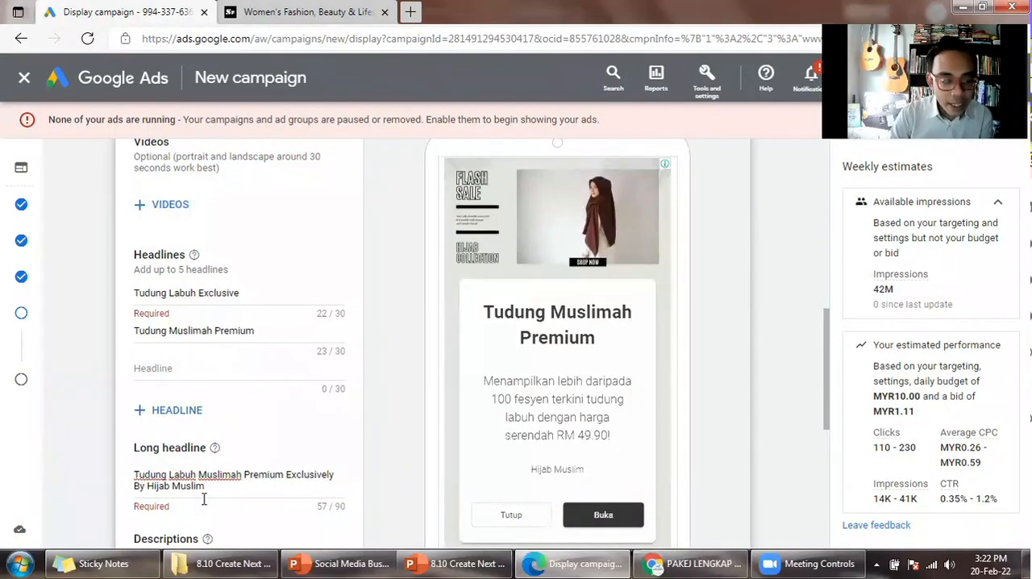
{"action": "scroll", "coordinate": [296, 390], "scroll_direction": "down", "scroll_amount": 2}
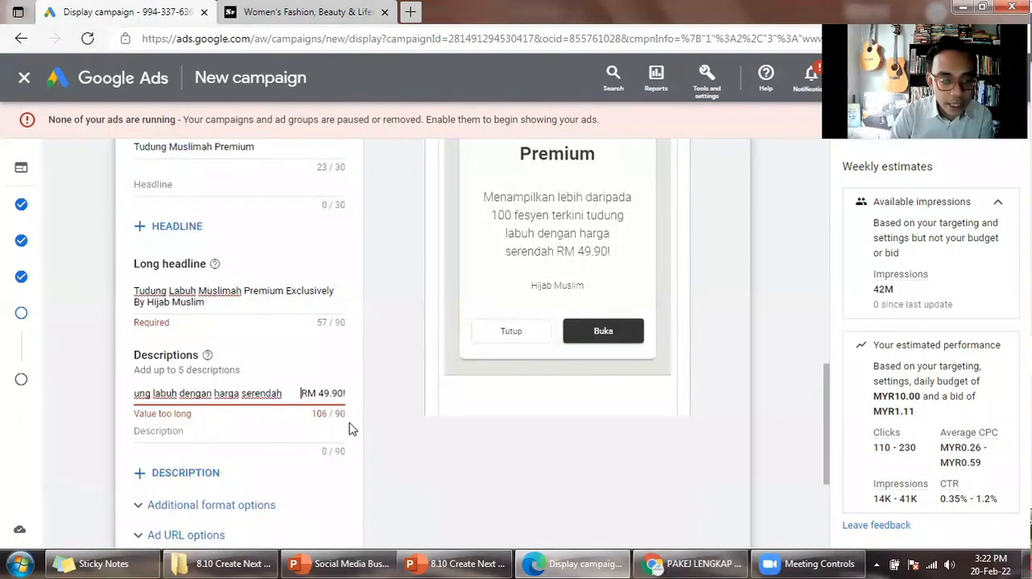
{"action": "key", "text": "BackSpace"}
{"action": "key", "text": "BackSpace"}
{"action": "key", "text": "BackSpace"}
{"action": "key", "text": "BackSpace"}
{"action": "key", "text": "BackSpace"}
{"action": "key", "text": "BackSpace"}
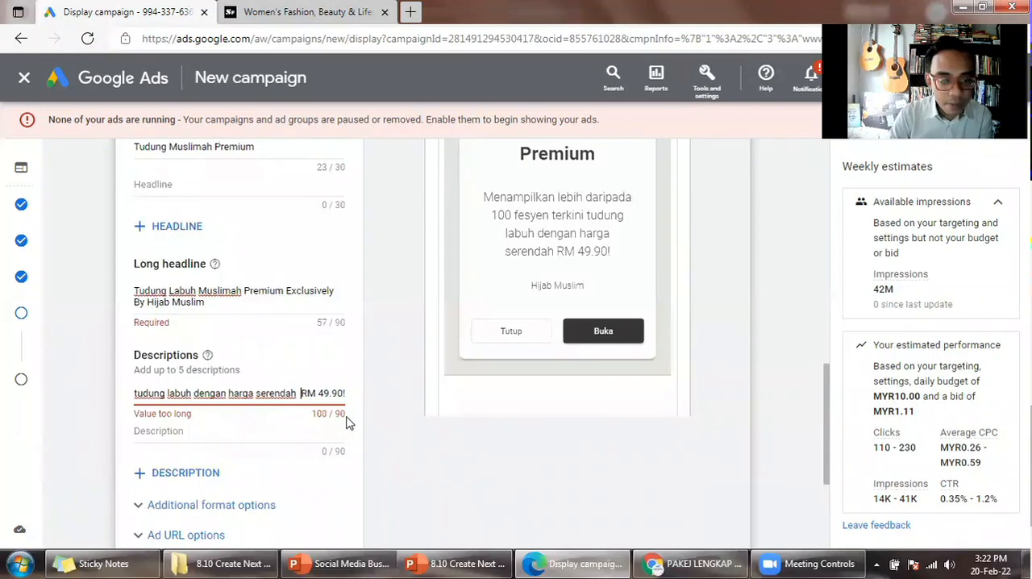
{"action": "key", "text": "BackSpace"}
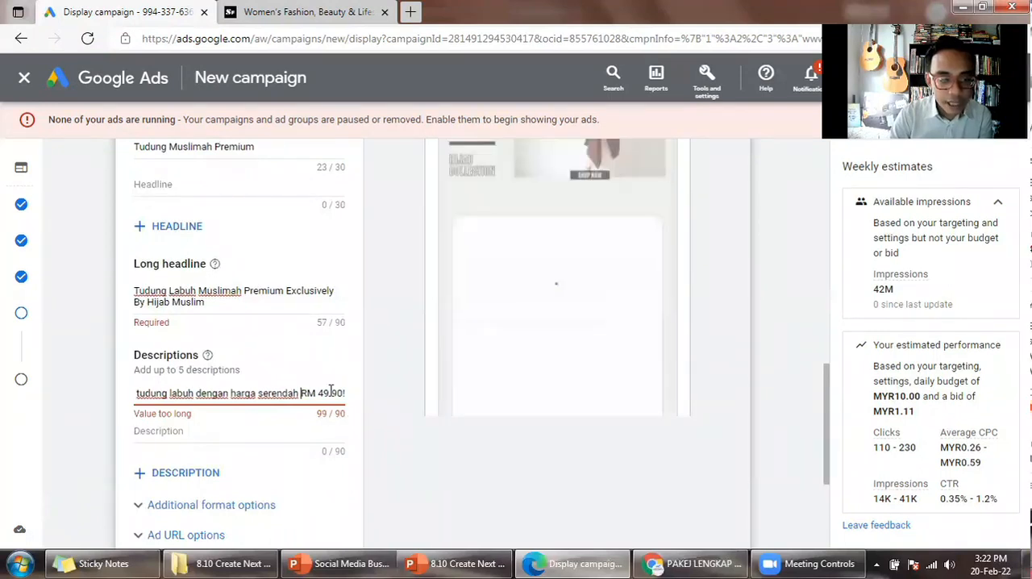
{"action": "key", "text": "Right"}
{"action": "key", "text": "Right"}
{"action": "key", "text": "Right"}
{"action": "key", "text": "Right"}
{"action": "key", "text": "Right"}
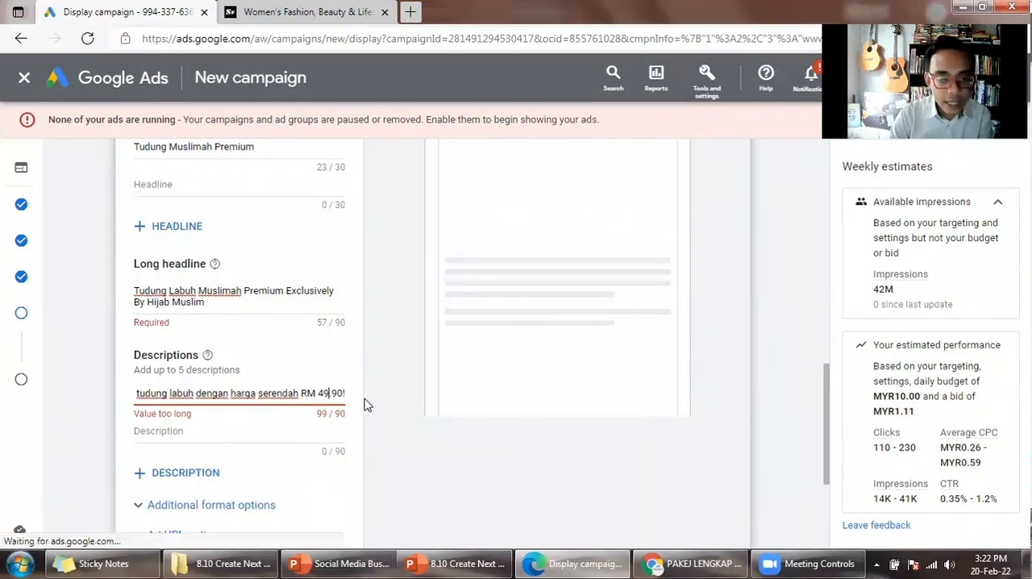
{"action": "scroll", "coordinate": [365, 405], "scroll_direction": "up", "scroll_amount": 3}
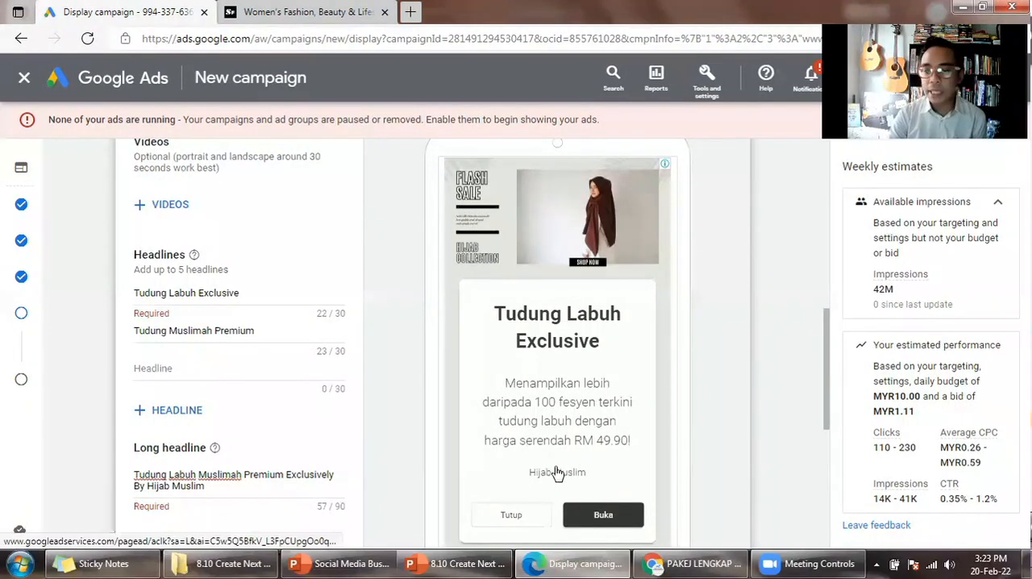
{"action": "scroll", "coordinate": [420, 433], "scroll_direction": "up", "scroll_amount": 5}
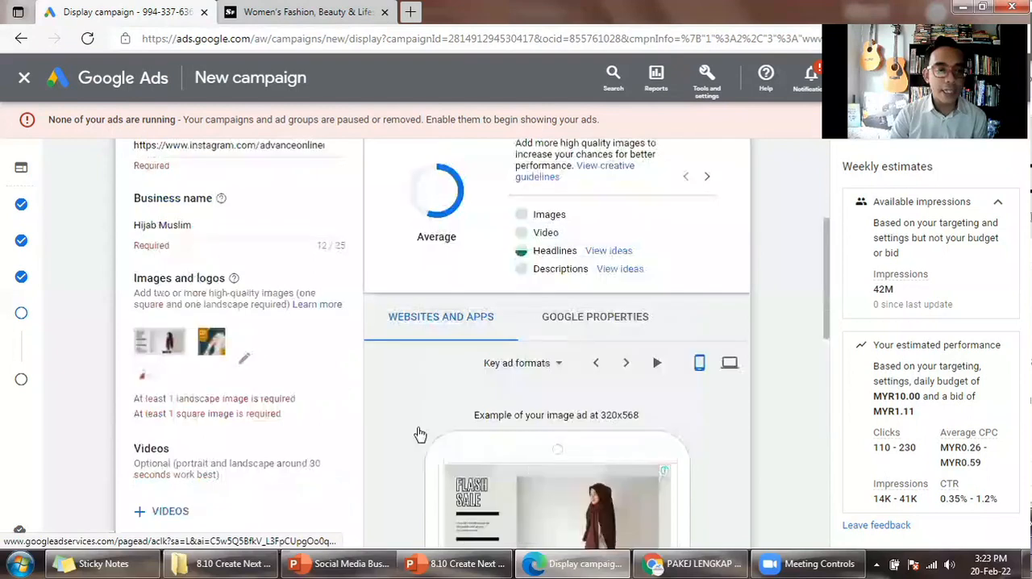
- Check how the image, headline and first description look in the mobile preview of the key ad formats
{"action": "scroll", "coordinate": [500, 371], "scroll_direction": "down", "scroll_amount": 5}
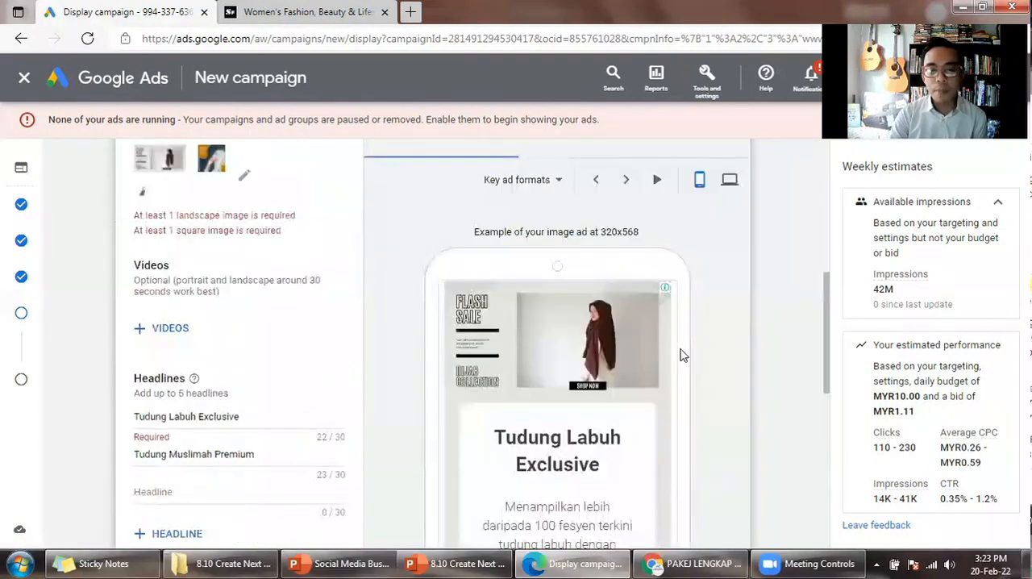
{"action": "scroll", "coordinate": [552, 332], "scroll_direction": "down", "scroll_amount": 1}
{"action": "scroll", "coordinate": [614, 355], "scroll_direction": "up", "scroll_amount": 1}
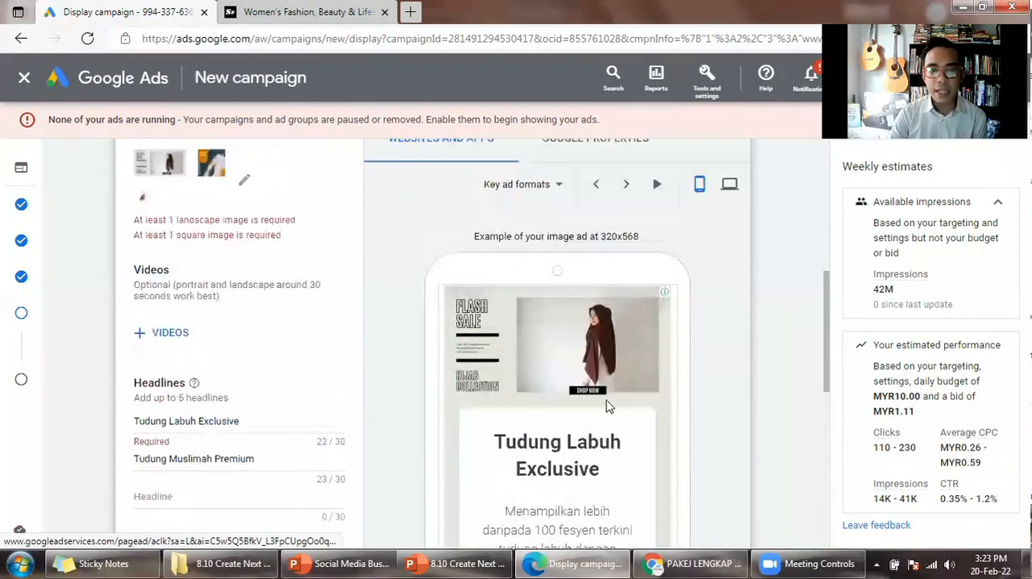
{"action": "scroll", "coordinate": [579, 413], "scroll_direction": "down", "scroll_amount": 3}
{"action": "scroll", "coordinate": [571, 308], "scroll_direction": "up", "scroll_amount": 4}
- Switch the mobile ad preview to image ads and examine the image, logo, headline and first description
{"action": "left_click", "coordinate": [563, 240]}
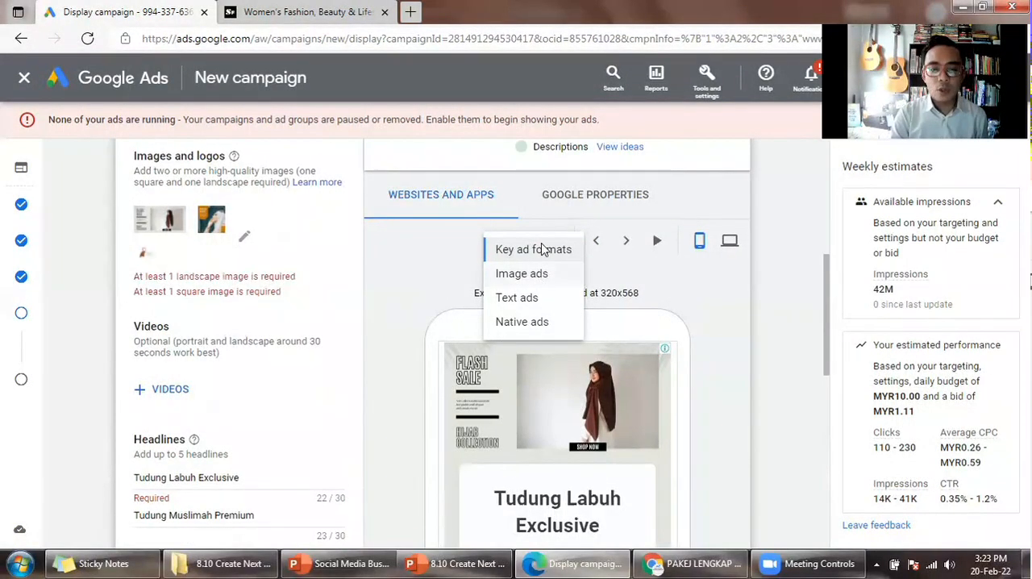
{"action": "left_click", "coordinate": [528, 273]}
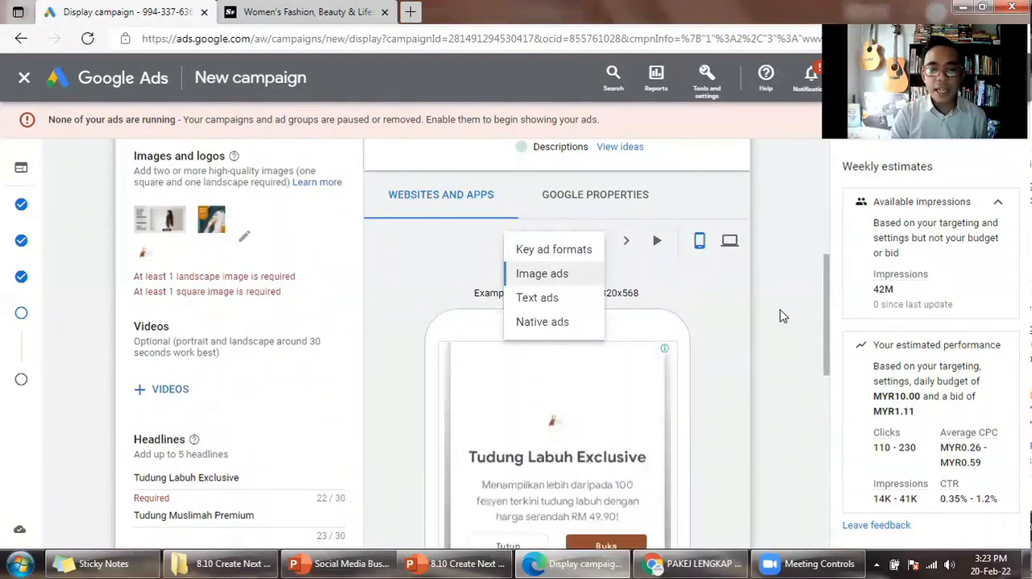
{"action": "scroll", "coordinate": [778, 321], "scroll_direction": "down", "scroll_amount": 4}
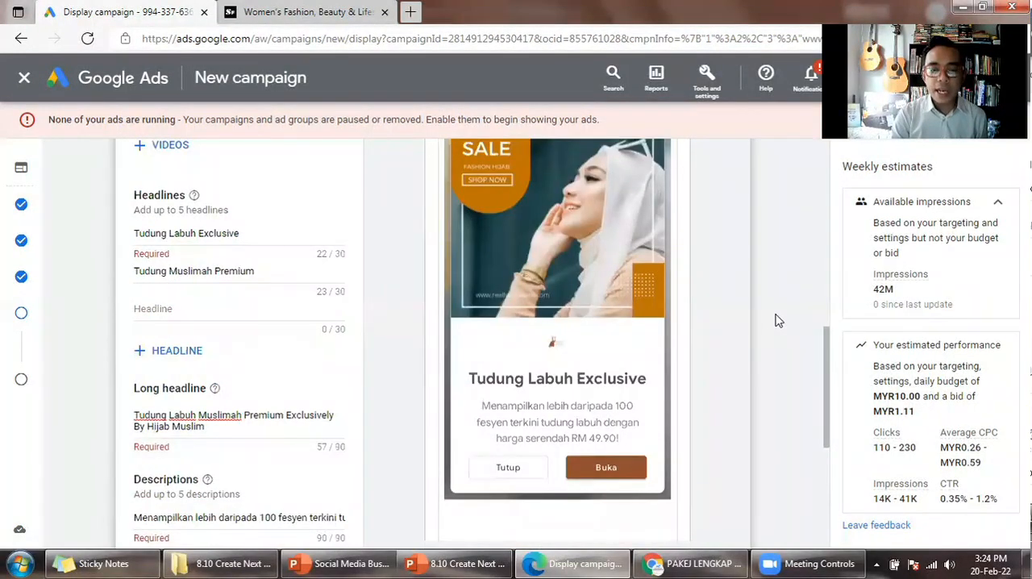
{"action": "scroll", "coordinate": [621, 274], "scroll_direction": "up", "scroll_amount": 3}
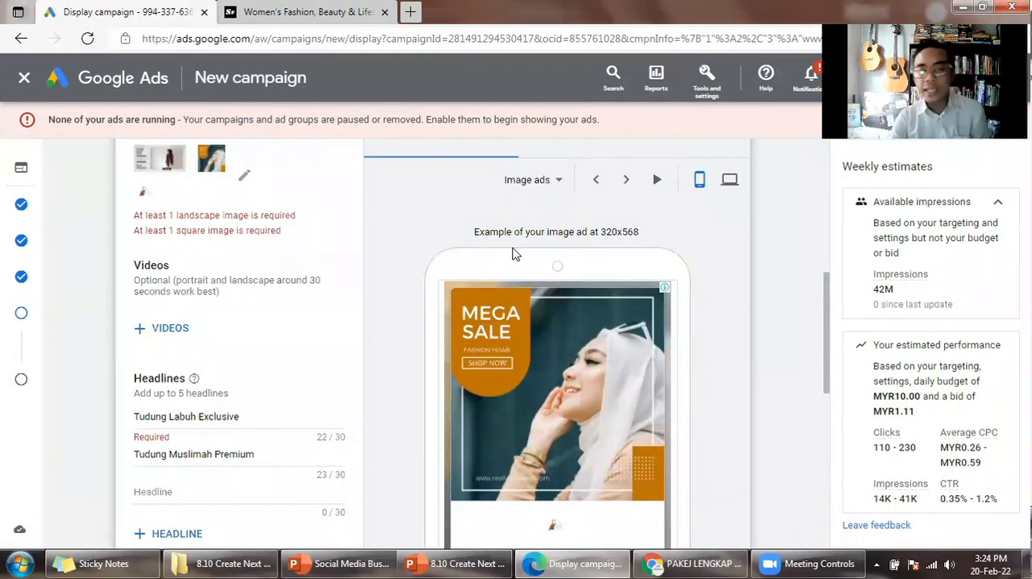
{"action": "scroll", "coordinate": [573, 359], "scroll_direction": "down", "scroll_amount": 2}
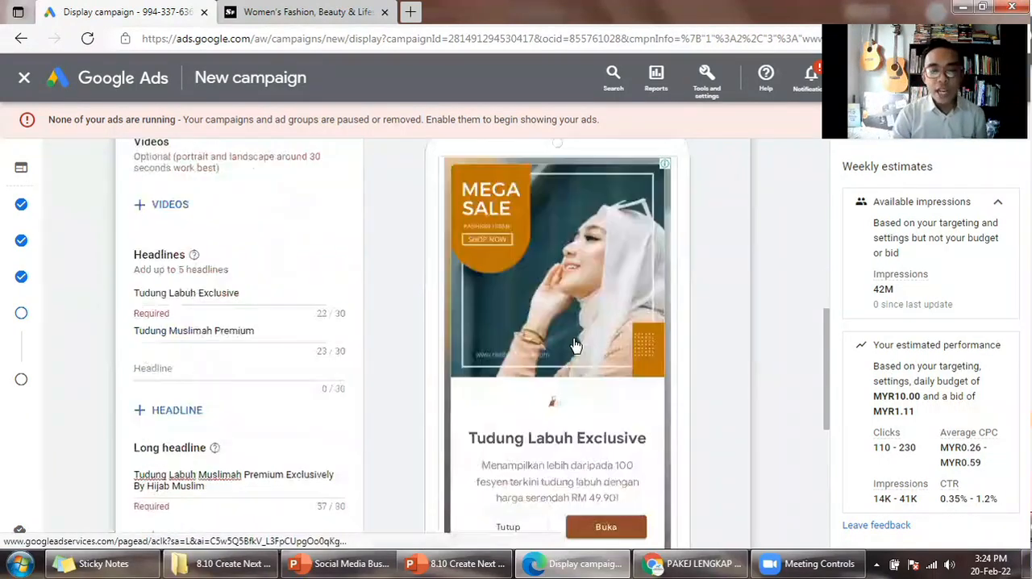
{"action": "scroll", "coordinate": [575, 348], "scroll_direction": "down", "scroll_amount": 1}
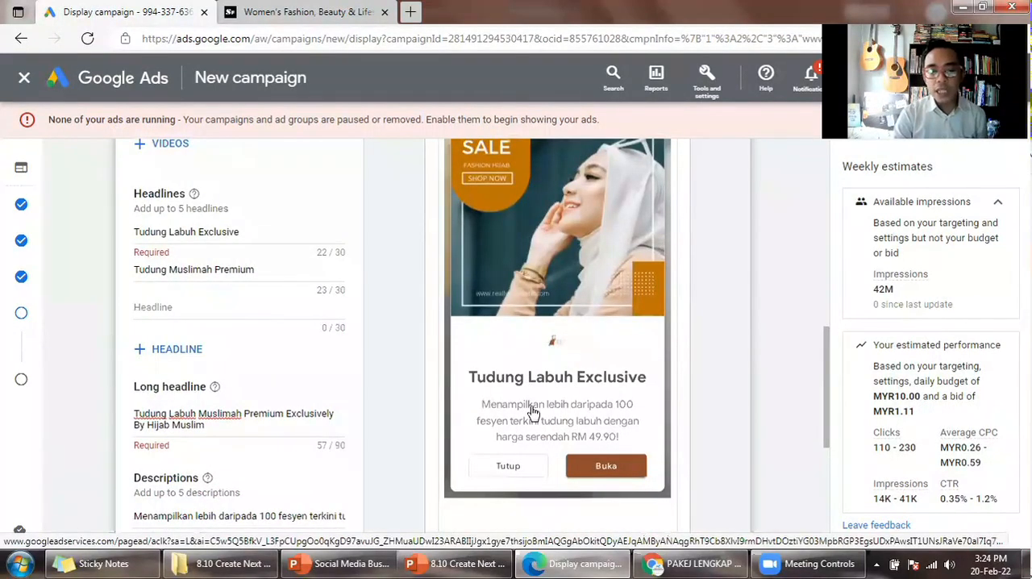
{"action": "scroll", "coordinate": [619, 421], "scroll_direction": "down", "scroll_amount": 1}
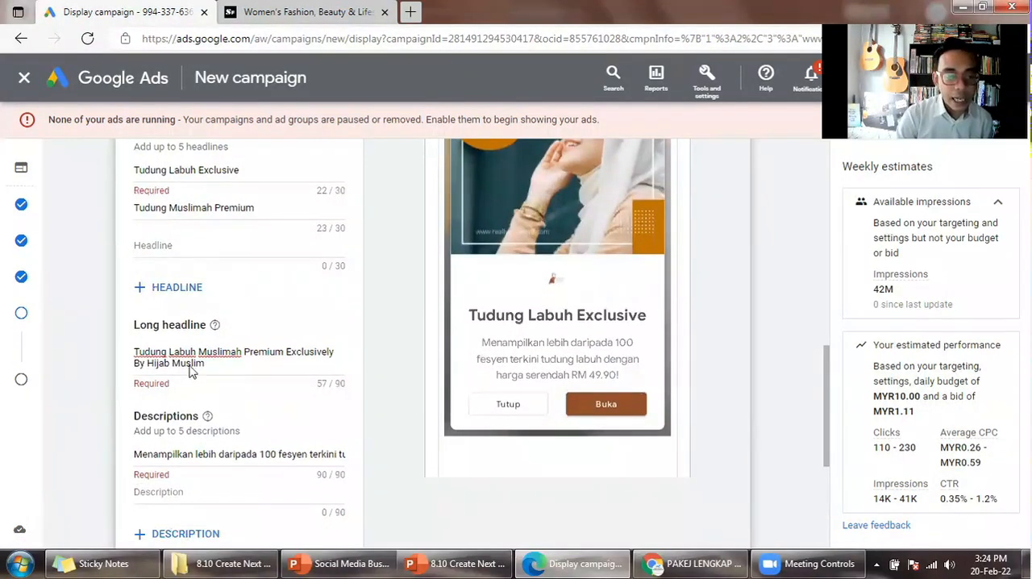
{"action": "scroll", "coordinate": [190, 392], "scroll_direction": "down", "scroll_amount": 1}
{"action": "scroll", "coordinate": [171, 428], "scroll_direction": "up", "scroll_amount": 2}
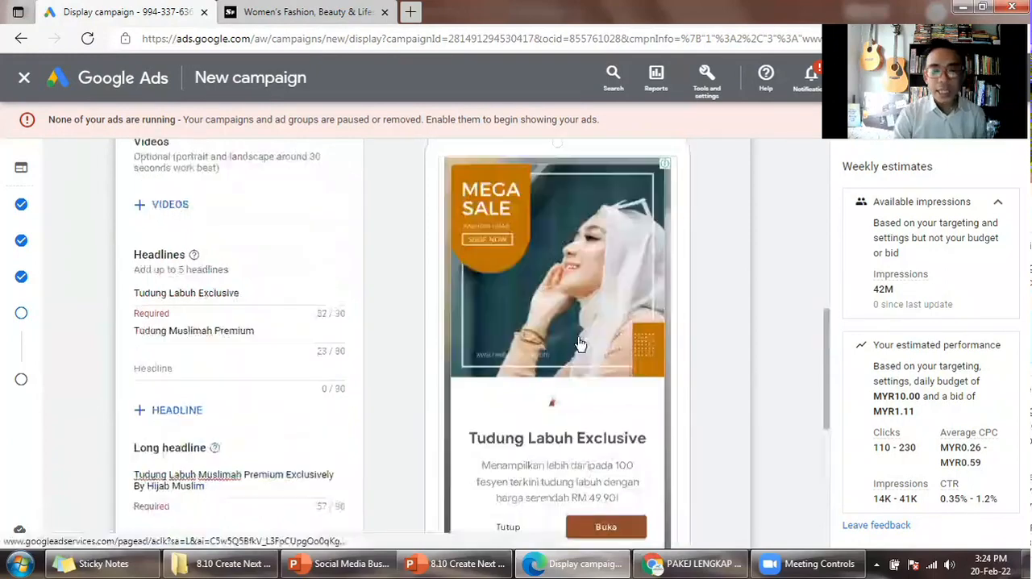
- Enter "Terdapat lebih daripada 36 pilihan warna dengan design terkini exclusive by Hijab Muslim!" as the ad's second description, taken from PowerPoint's Description slide
{"action": "key", "text": "alt+Tab"}
{"action": "triple_click", "coordinate": [388, 365]}
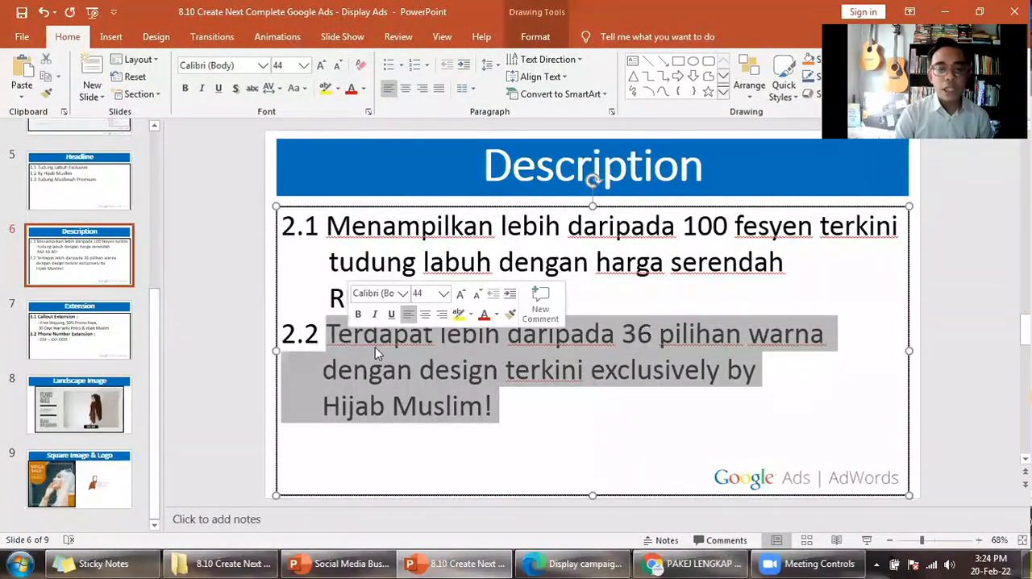
{"action": "left_click", "coordinate": [424, 365]}
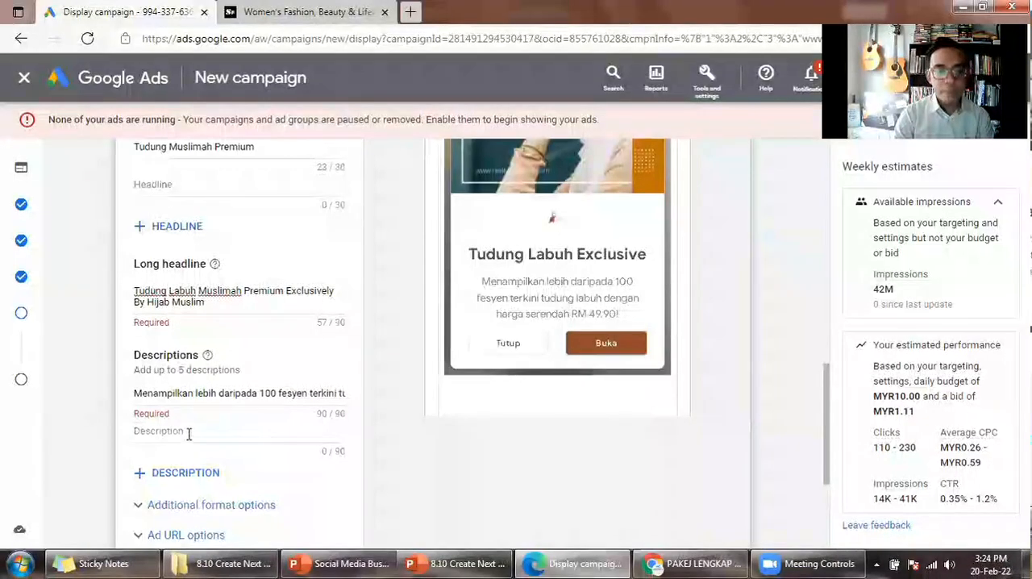
{"action": "left_click", "coordinate": [188, 433]}
{"action": "type", "text": "Terdapat lebih daripada 36 pilihan warna dengan design terkini exclusive by Hijab Muslim!"}
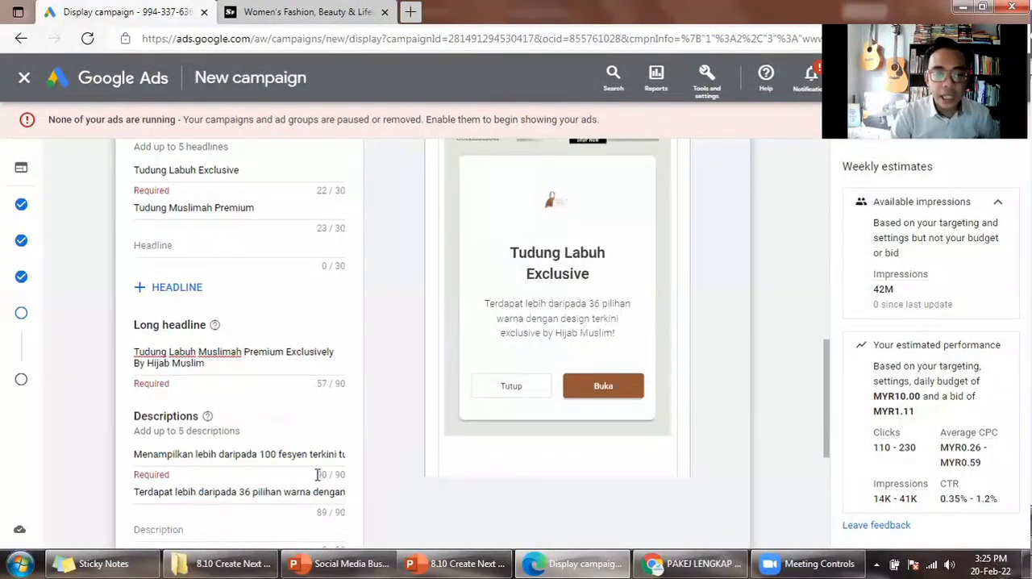
- Go through the mobile image ad previews at 320x568 and 300x250 to check the images, headline and second description
{"action": "scroll", "coordinate": [577, 386], "scroll_direction": "up", "scroll_amount": 3}
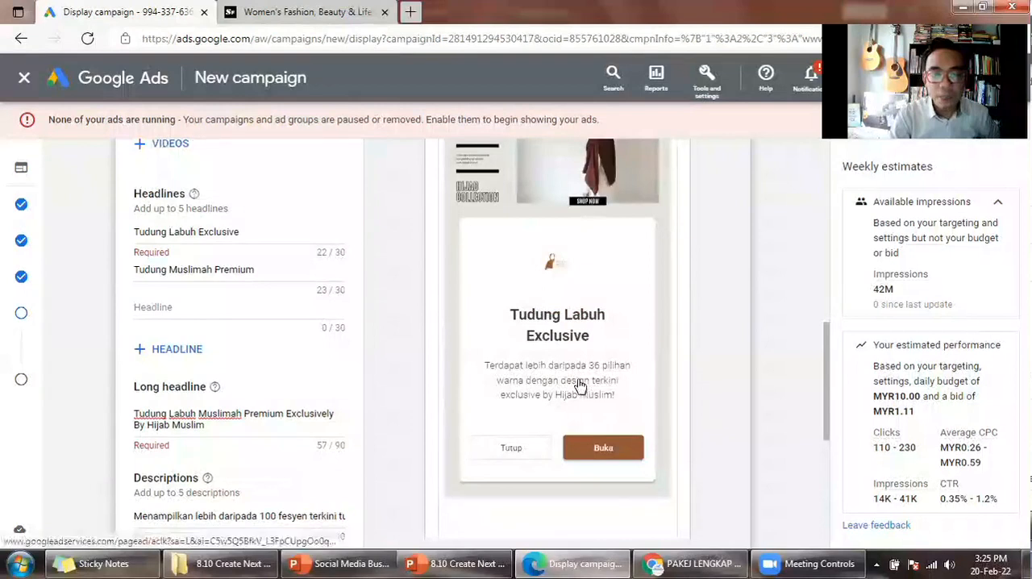
{"action": "scroll", "coordinate": [567, 362], "scroll_direction": "up", "scroll_amount": 3}
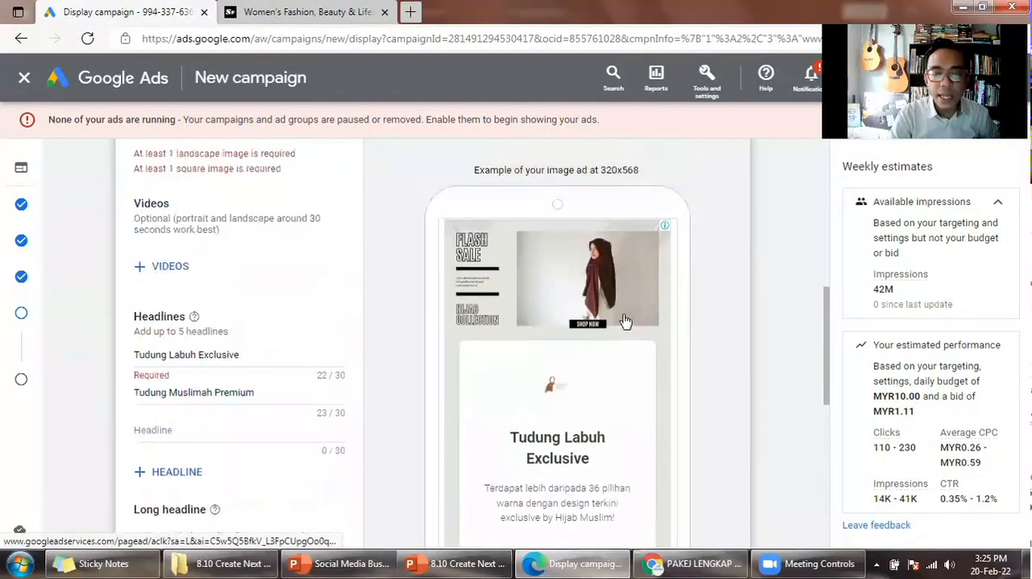
{"action": "scroll", "coordinate": [604, 346], "scroll_direction": "down", "scroll_amount": 1}
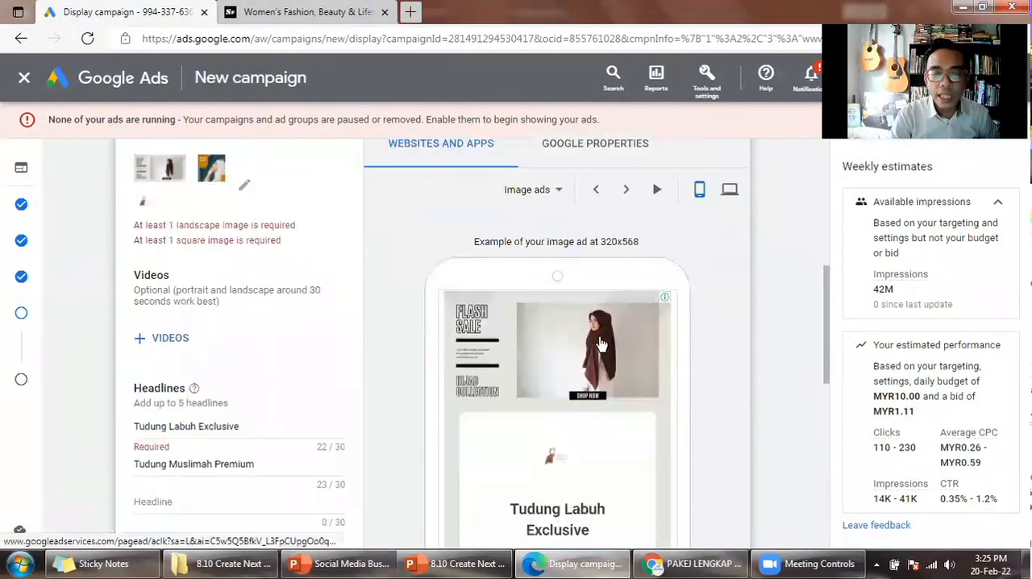
{"action": "left_click", "coordinate": [632, 184]}
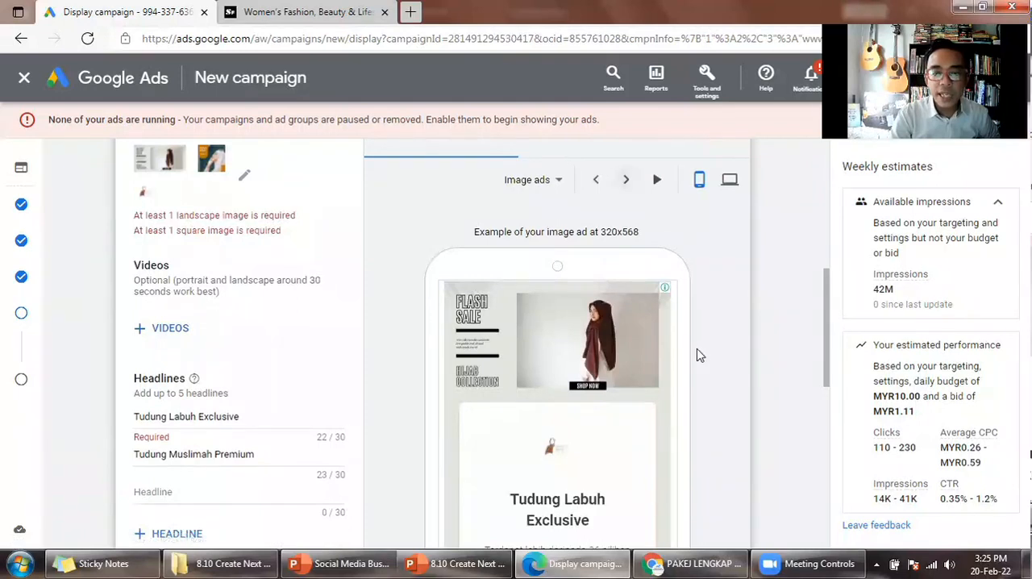
{"action": "scroll", "coordinate": [721, 356], "scroll_direction": "down", "scroll_amount": 1}
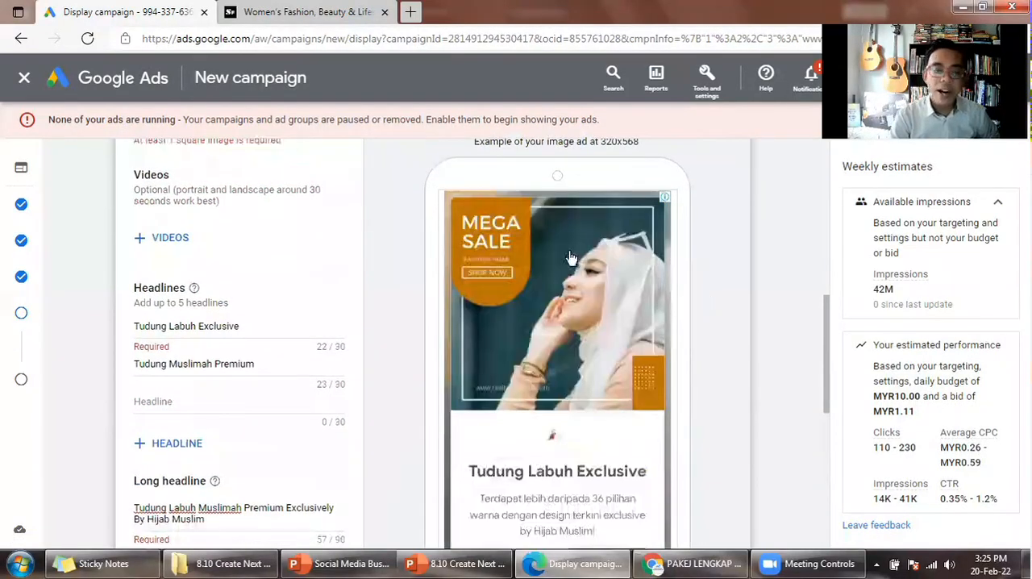
{"action": "scroll", "coordinate": [688, 249], "scroll_direction": "down", "scroll_amount": 1}
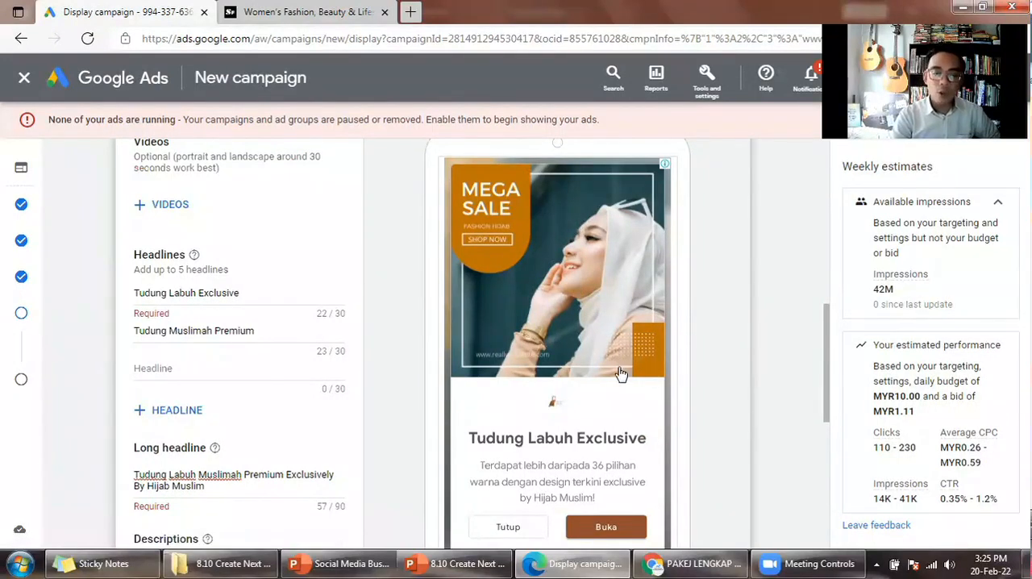
{"action": "scroll", "coordinate": [623, 286], "scroll_direction": "up", "scroll_amount": 1}
{"action": "scroll", "coordinate": [730, 363], "scroll_direction": "up", "scroll_amount": 3}
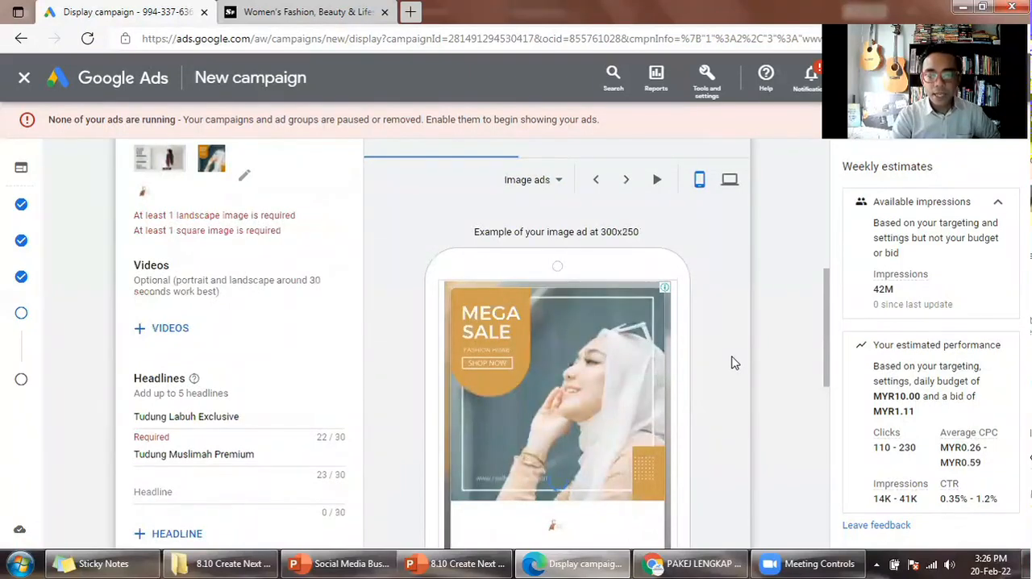
{"action": "scroll", "coordinate": [733, 363], "scroll_direction": "down", "scroll_amount": 3}
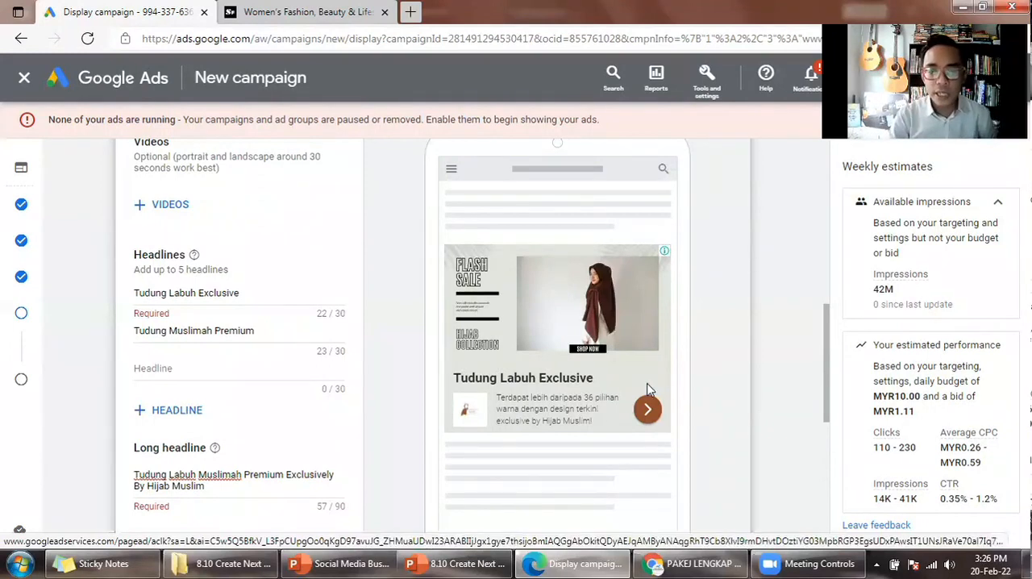
{"action": "scroll", "coordinate": [649, 390], "scroll_direction": "up", "scroll_amount": 2}
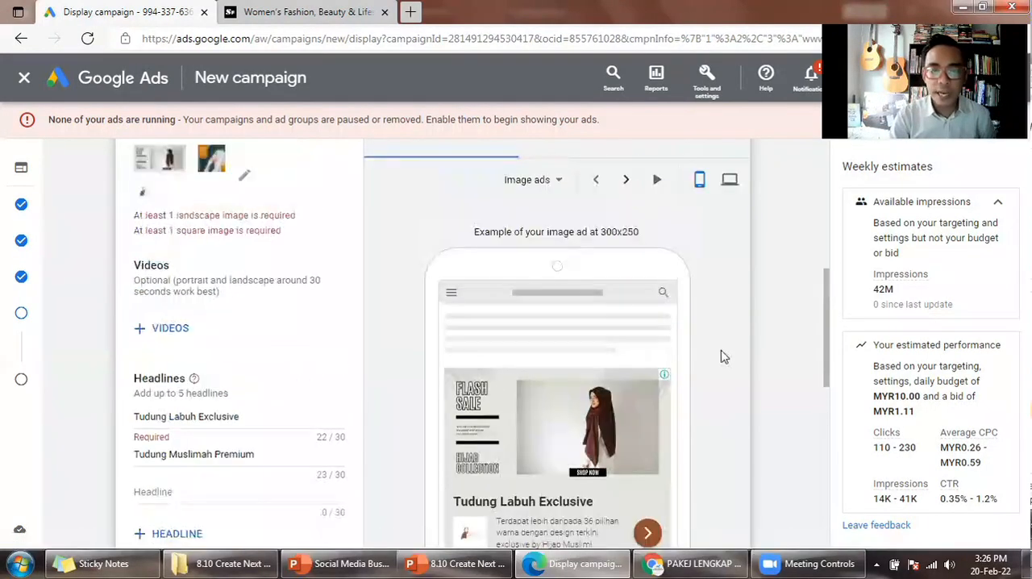
{"action": "scroll", "coordinate": [726, 360], "scroll_direction": "down", "scroll_amount": 1}
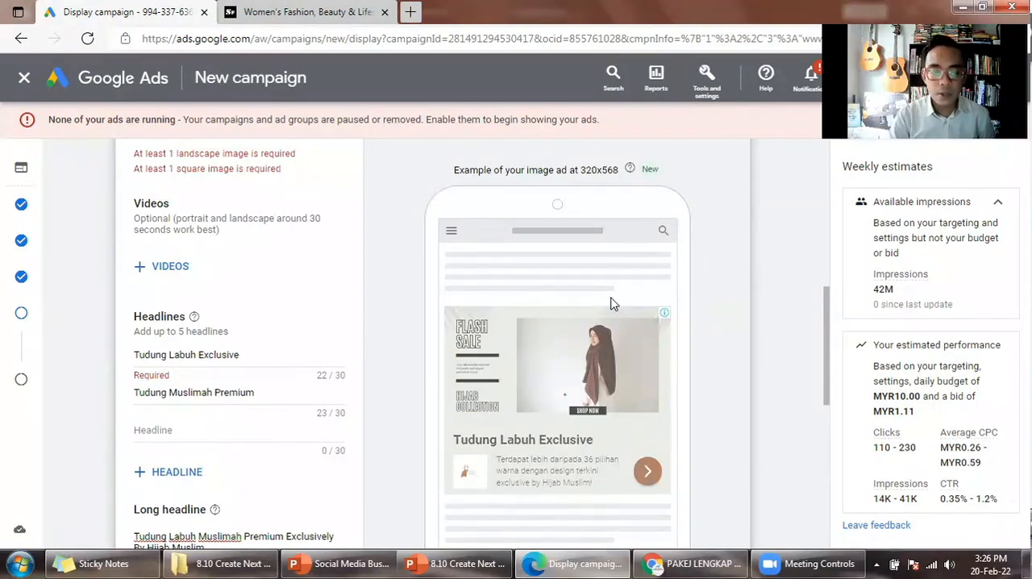
{"action": "scroll", "coordinate": [610, 301], "scroll_direction": "up", "scroll_amount": 1}
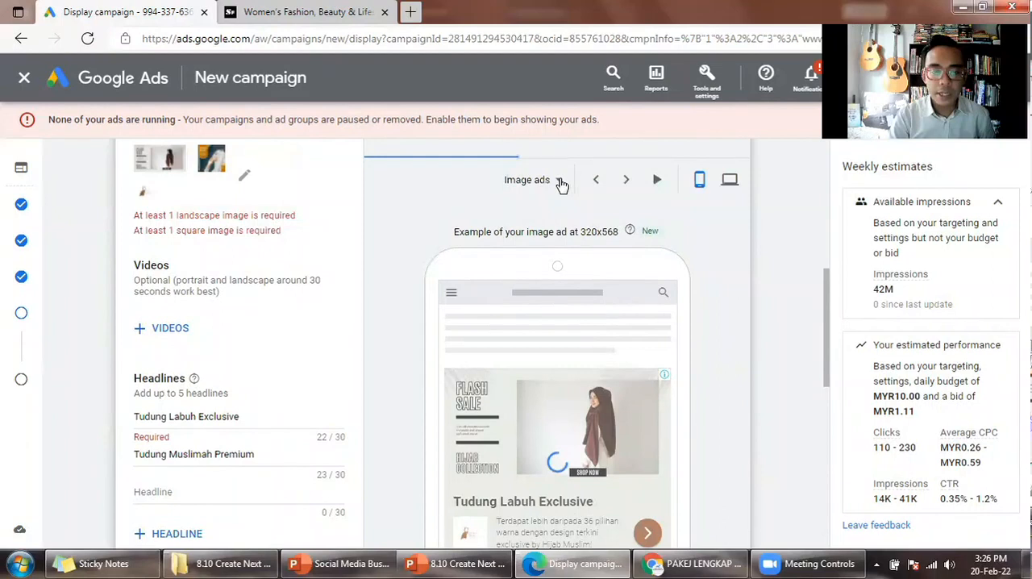
- Switch the mobile preview to text ads and go through the 300x250 examples, checking the logo, headlines and second description
{"action": "left_click", "coordinate": [560, 182]}
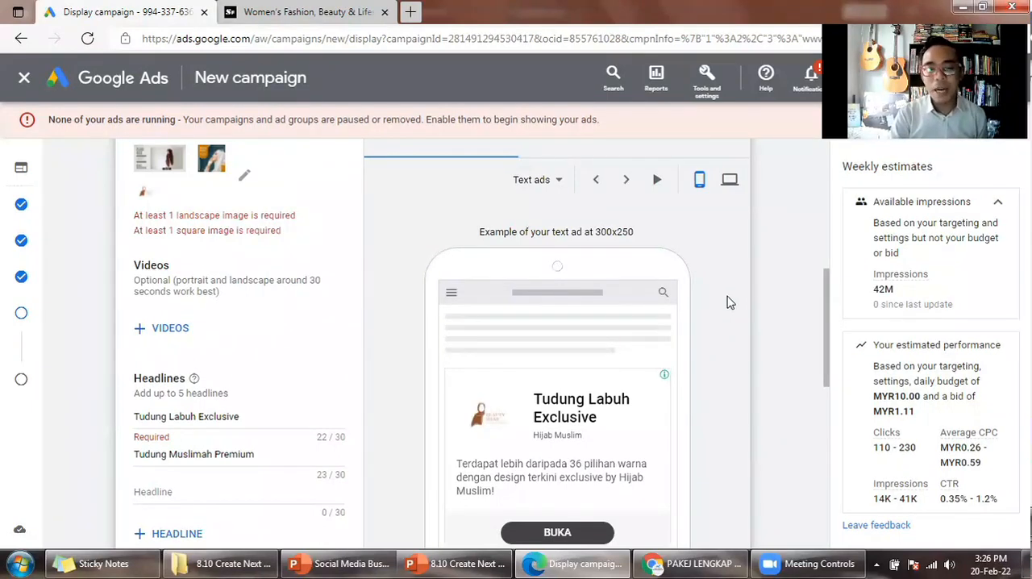
{"action": "scroll", "coordinate": [728, 300], "scroll_direction": "down", "scroll_amount": 1}
{"action": "scroll", "coordinate": [713, 403], "scroll_direction": "down", "scroll_amount": 1}
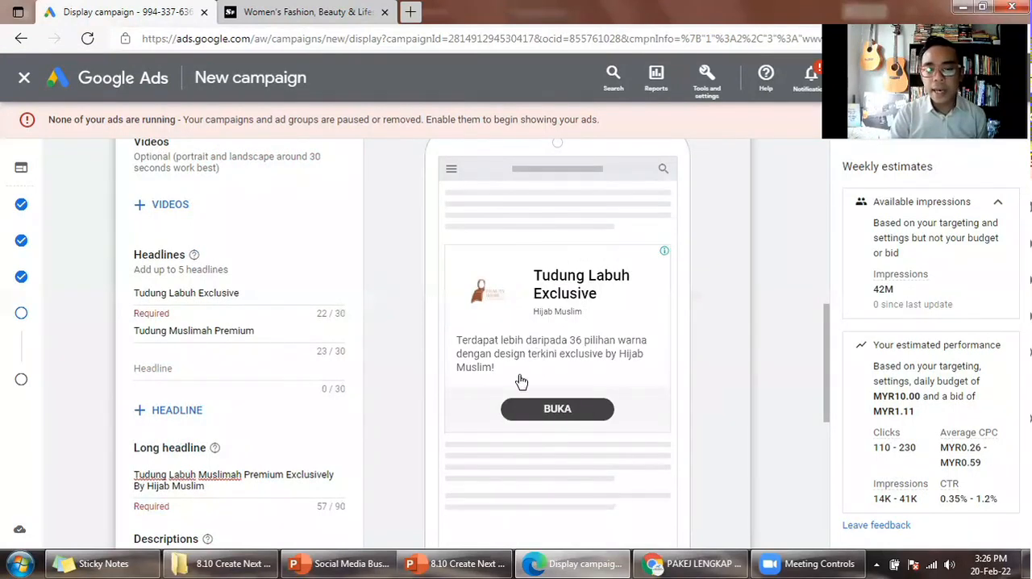
{"action": "scroll", "coordinate": [521, 381], "scroll_direction": "up", "scroll_amount": 1}
{"action": "scroll", "coordinate": [613, 343], "scroll_direction": "up", "scroll_amount": 2}
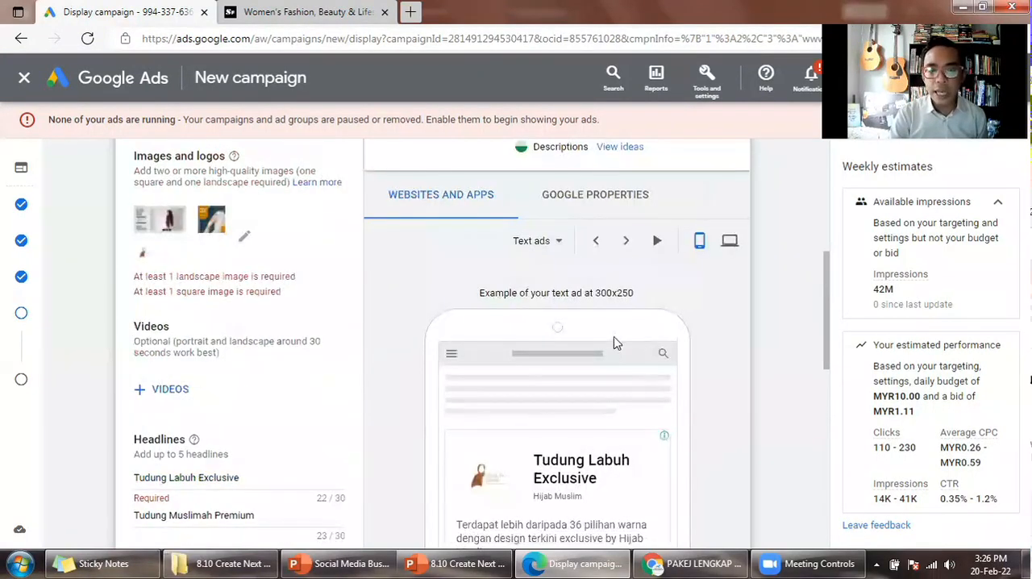
{"action": "left_click", "coordinate": [628, 245]}
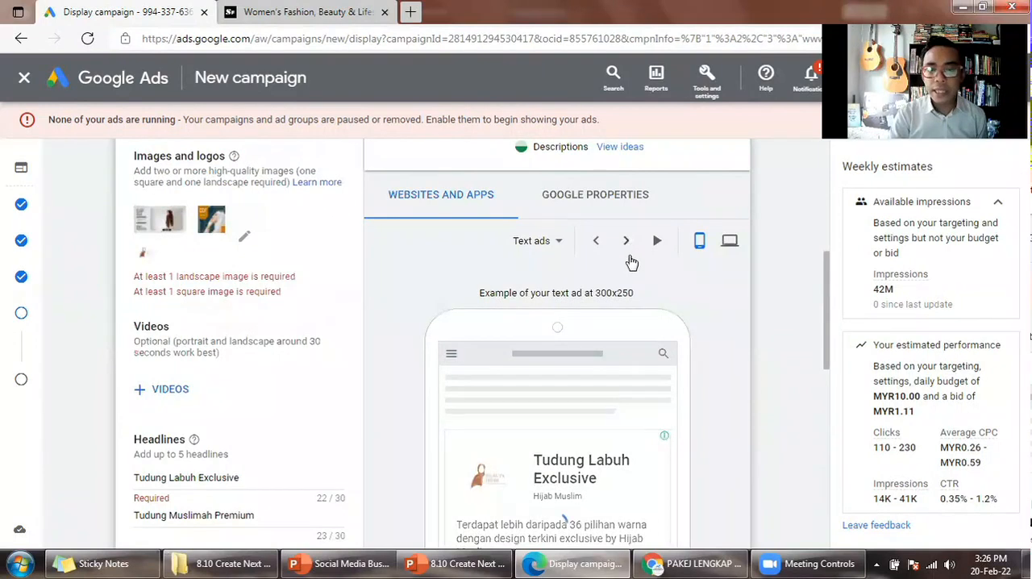
{"action": "scroll", "coordinate": [667, 339], "scroll_direction": "down", "scroll_amount": 2}
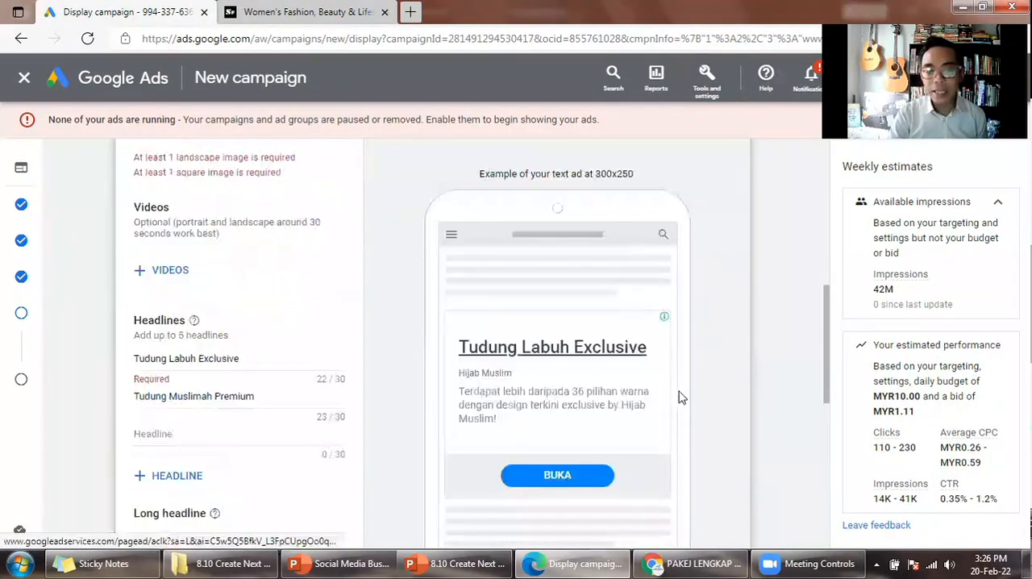
{"action": "scroll", "coordinate": [630, 250], "scroll_direction": "up", "scroll_amount": 2}
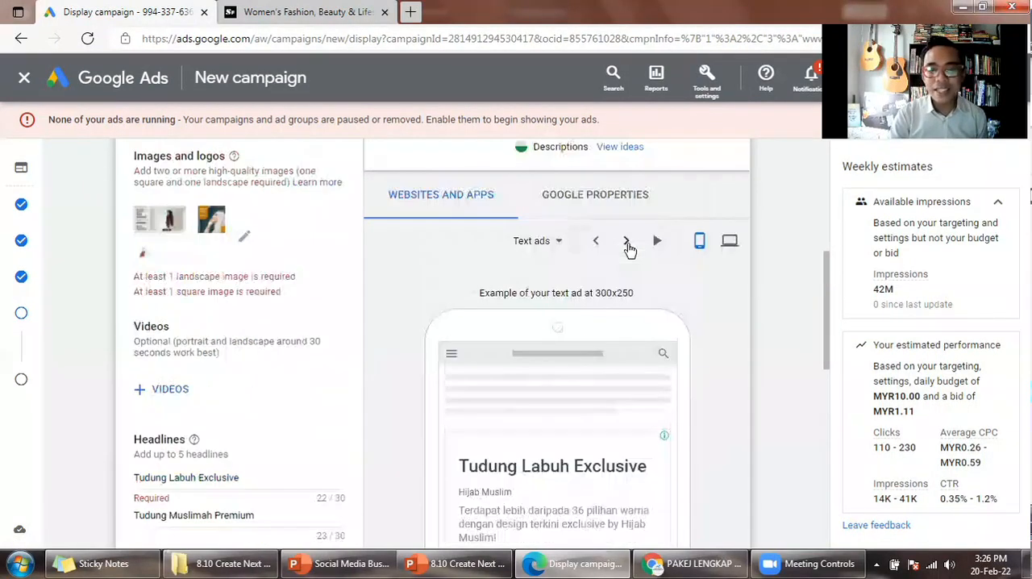
{"action": "left_click", "coordinate": [628, 243]}
{"action": "scroll", "coordinate": [585, 516], "scroll_direction": "down", "scroll_amount": 1}
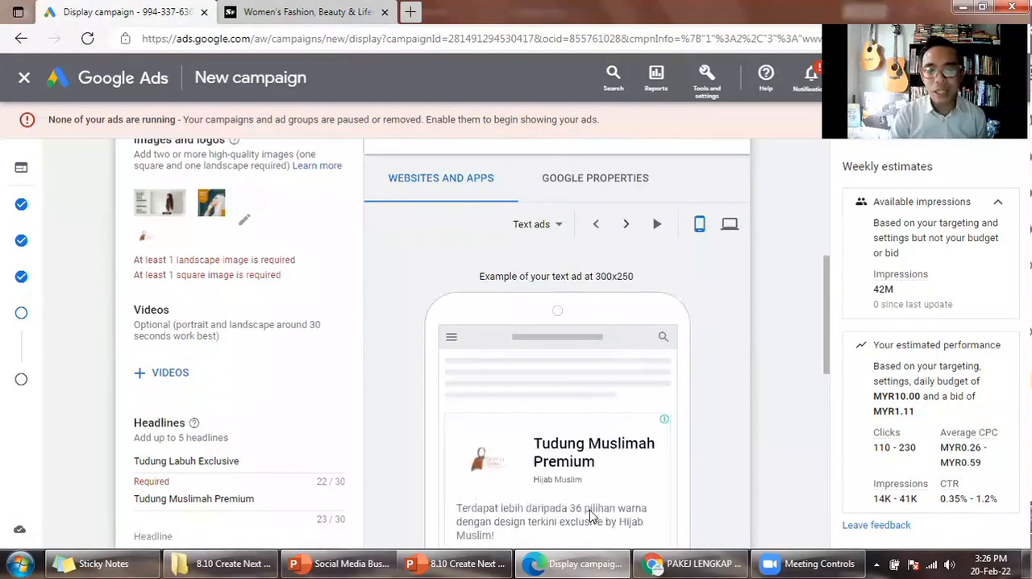
{"action": "scroll", "coordinate": [592, 516], "scroll_direction": "down", "scroll_amount": 1}
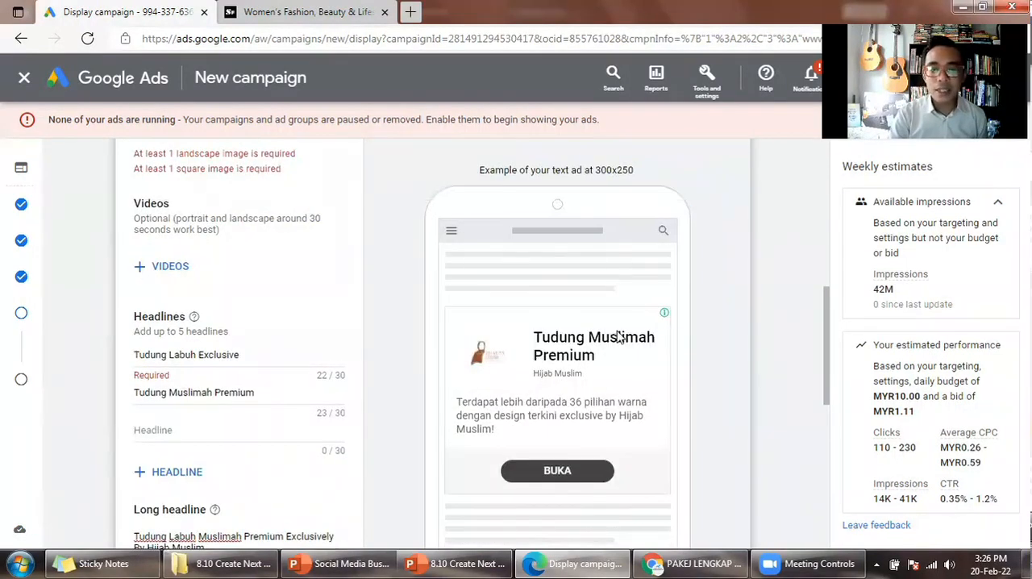
{"action": "scroll", "coordinate": [555, 249], "scroll_direction": "up", "scroll_amount": 2}
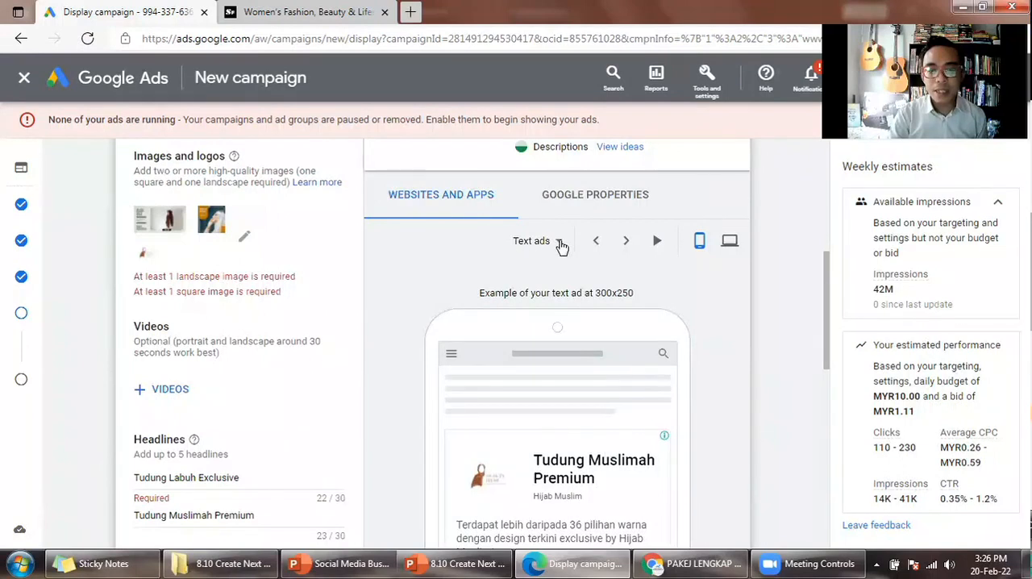
- Switch the mobile preview to native ads and go through the 300x250 examples, checking the image, logo, headlines, long headline and descriptions
{"action": "left_click", "coordinate": [562, 246]}
{"action": "left_click", "coordinate": [579, 347]}
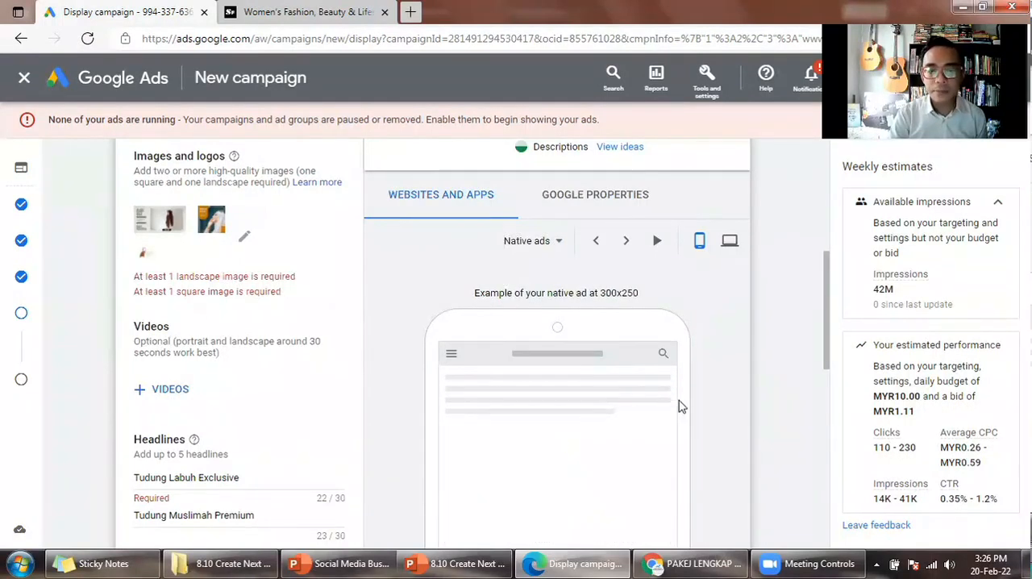
{"action": "scroll", "coordinate": [677, 399], "scroll_direction": "down", "scroll_amount": 3}
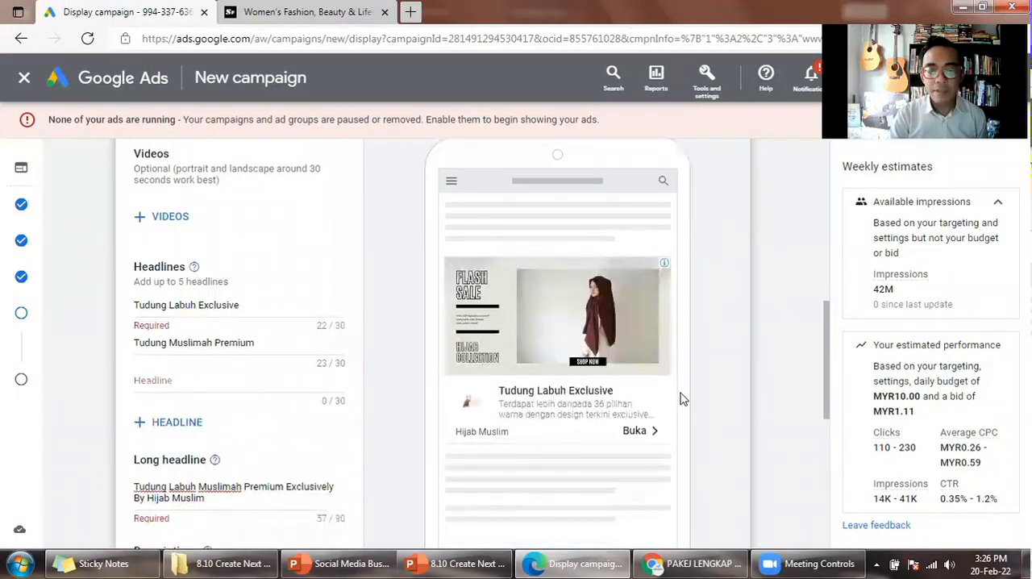
{"action": "scroll", "coordinate": [680, 398], "scroll_direction": "down", "scroll_amount": 1}
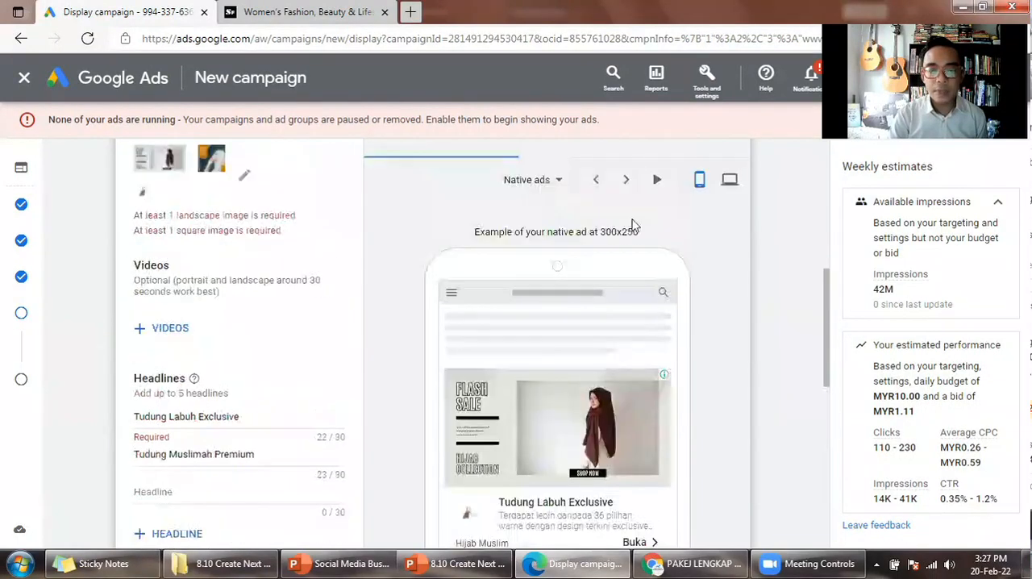
{"action": "left_click", "coordinate": [625, 182]}
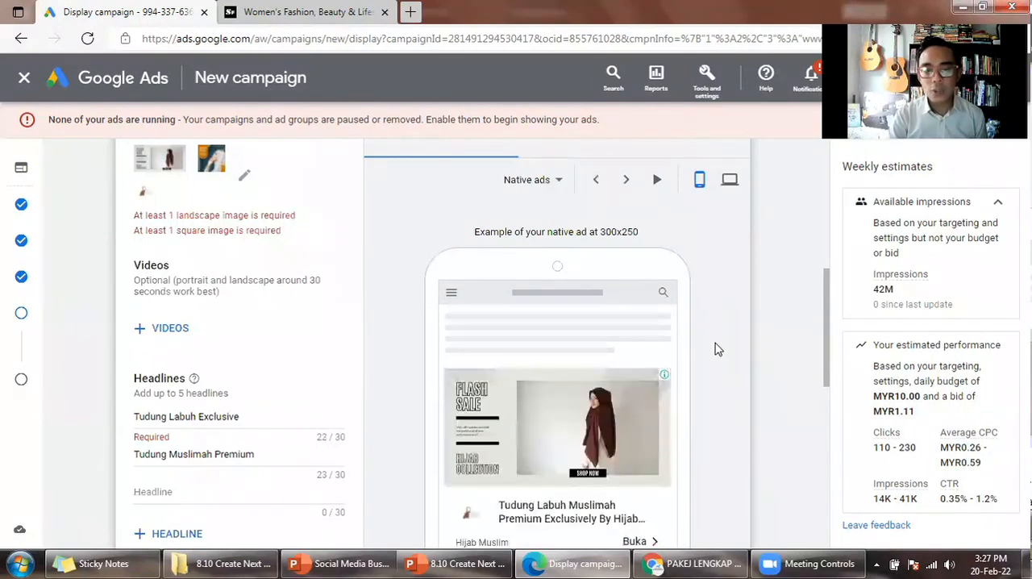
{"action": "scroll", "coordinate": [715, 349], "scroll_direction": "down", "scroll_amount": 1}
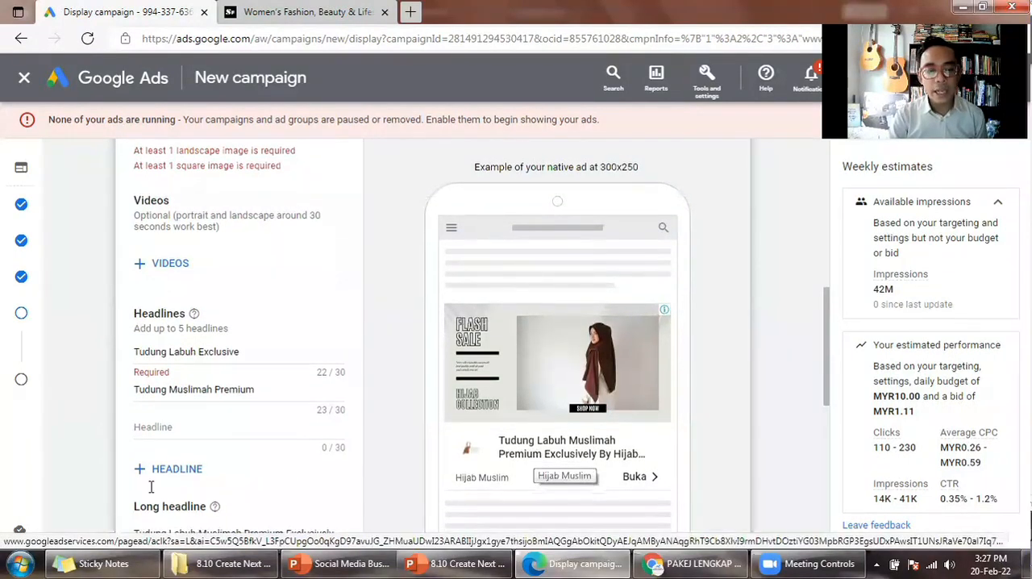
{"action": "scroll", "coordinate": [153, 482], "scroll_direction": "down", "scroll_amount": 1}
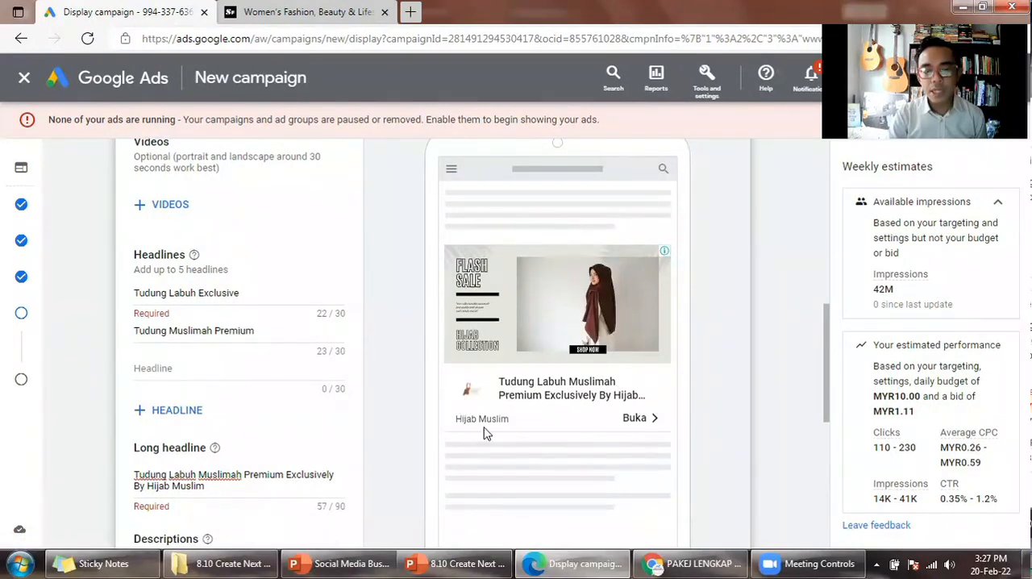
{"action": "scroll", "coordinate": [621, 248], "scroll_direction": "up", "scroll_amount": 1}
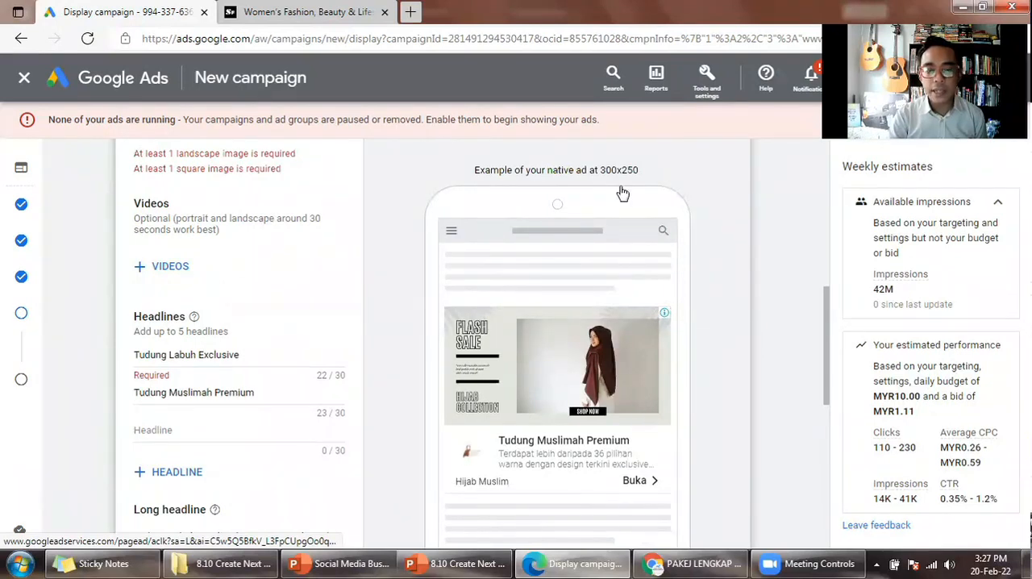
{"action": "scroll", "coordinate": [621, 193], "scroll_direction": "up", "scroll_amount": 1}
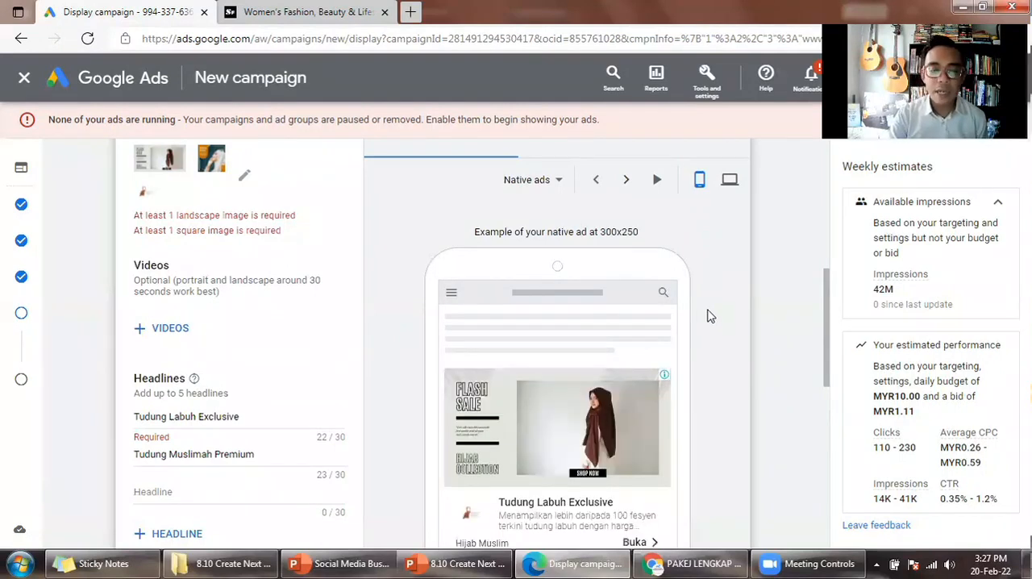
{"action": "scroll", "coordinate": [626, 250], "scroll_direction": "up", "scroll_amount": 1}
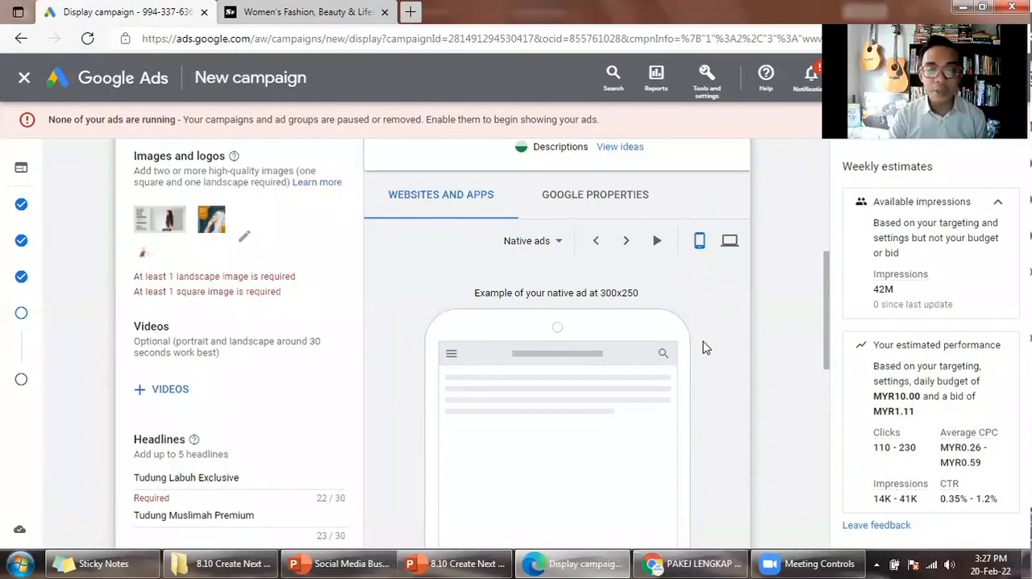
{"action": "scroll", "coordinate": [707, 357], "scroll_direction": "down", "scroll_amount": 2}
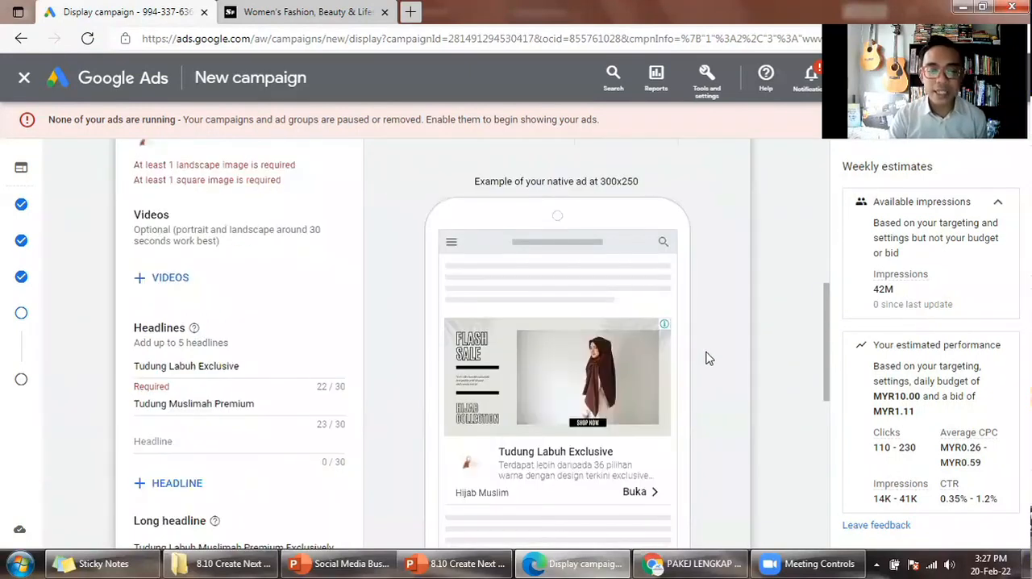
{"action": "scroll", "coordinate": [694, 353], "scroll_direction": "up", "scroll_amount": 2}
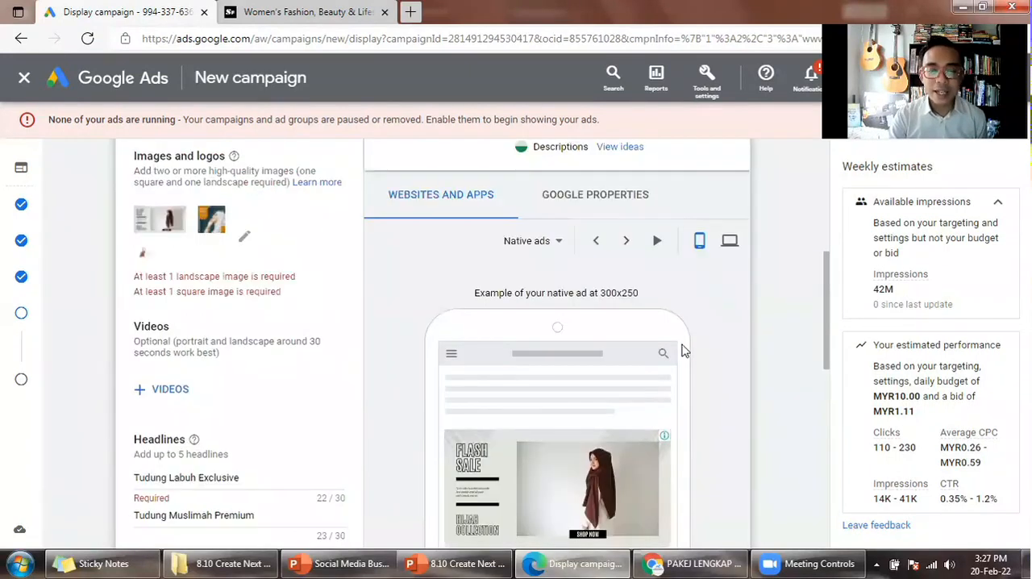
- Switch the mobile preview to key ad formats and compare the headlines and descriptions in the 320x568 image ad examples
{"action": "left_click", "coordinate": [558, 246]}
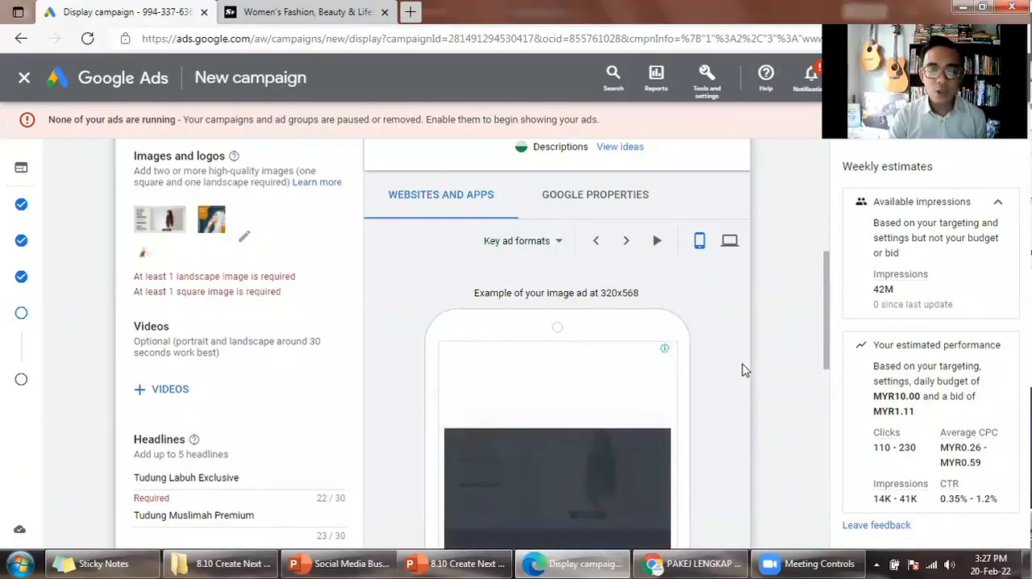
{"action": "scroll", "coordinate": [744, 369], "scroll_direction": "down", "scroll_amount": 2}
{"action": "scroll", "coordinate": [746, 375], "scroll_direction": "down", "scroll_amount": 2}
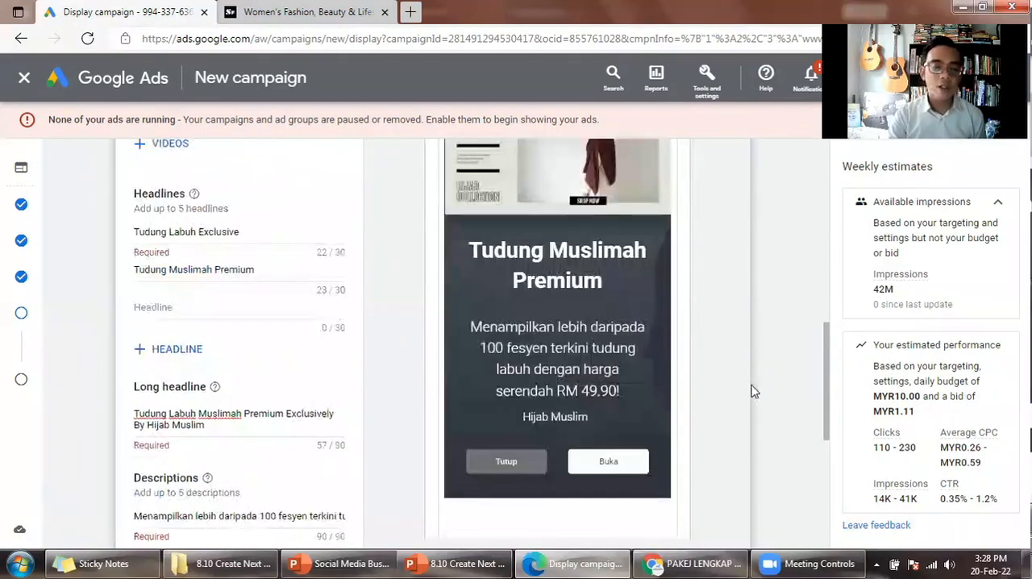
{"action": "scroll", "coordinate": [752, 390], "scroll_direction": "up", "scroll_amount": 1}
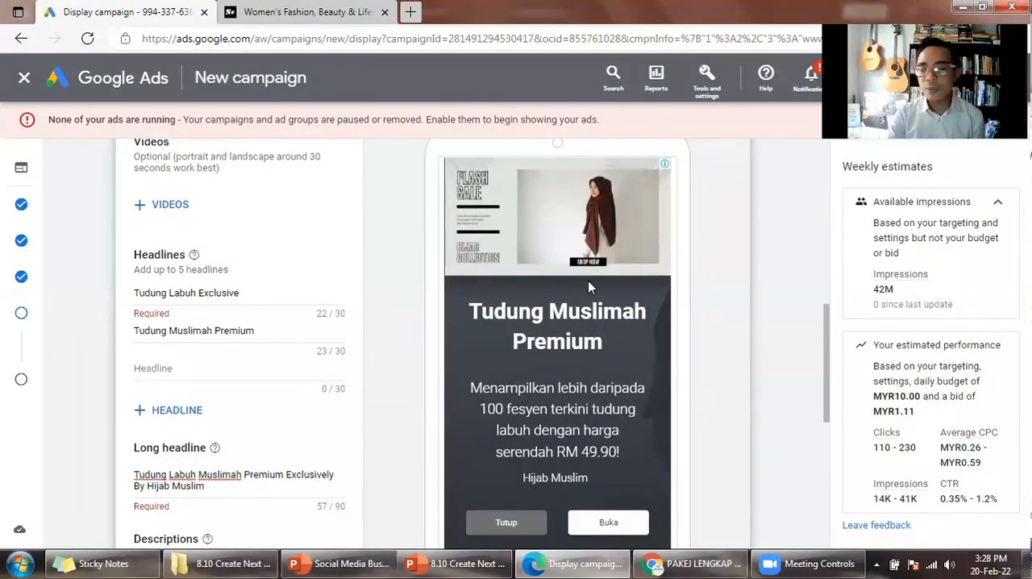
{"action": "scroll", "coordinate": [682, 300], "scroll_direction": "up", "scroll_amount": 3}
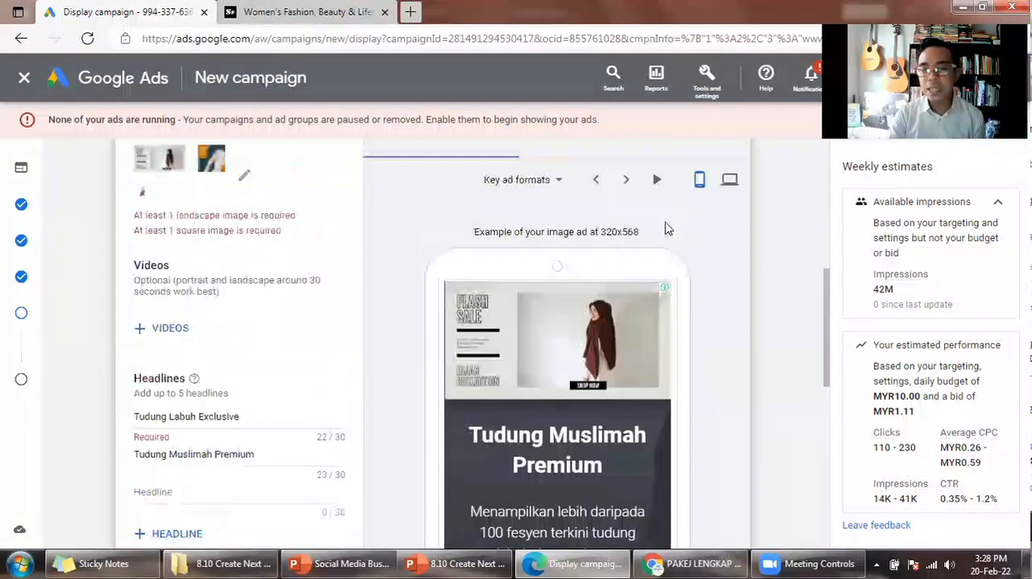
{"action": "left_click", "coordinate": [626, 182]}
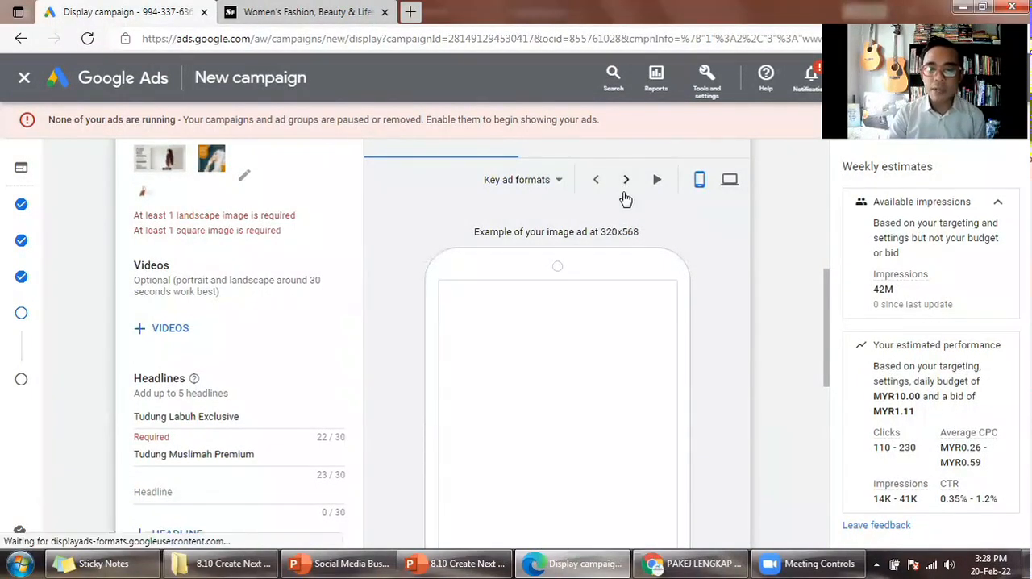
{"action": "scroll", "coordinate": [676, 339], "scroll_direction": "down", "scroll_amount": 3}
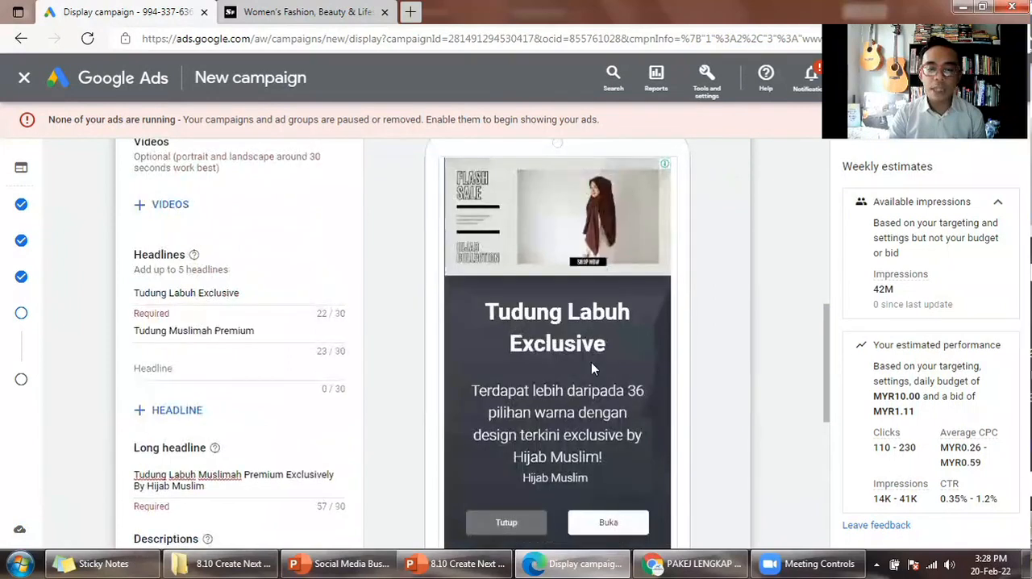
{"action": "scroll", "coordinate": [610, 436], "scroll_direction": "up", "scroll_amount": 3}
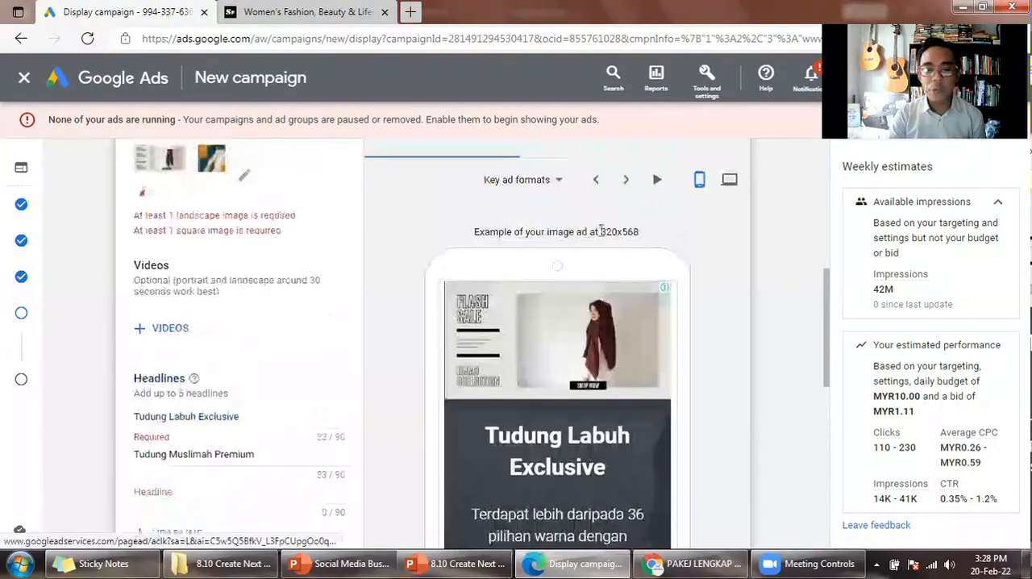
- Advance the key ad formats preview to the 300x250 native ads and check their image, headline and long headline
{"action": "left_click", "coordinate": [627, 180]}
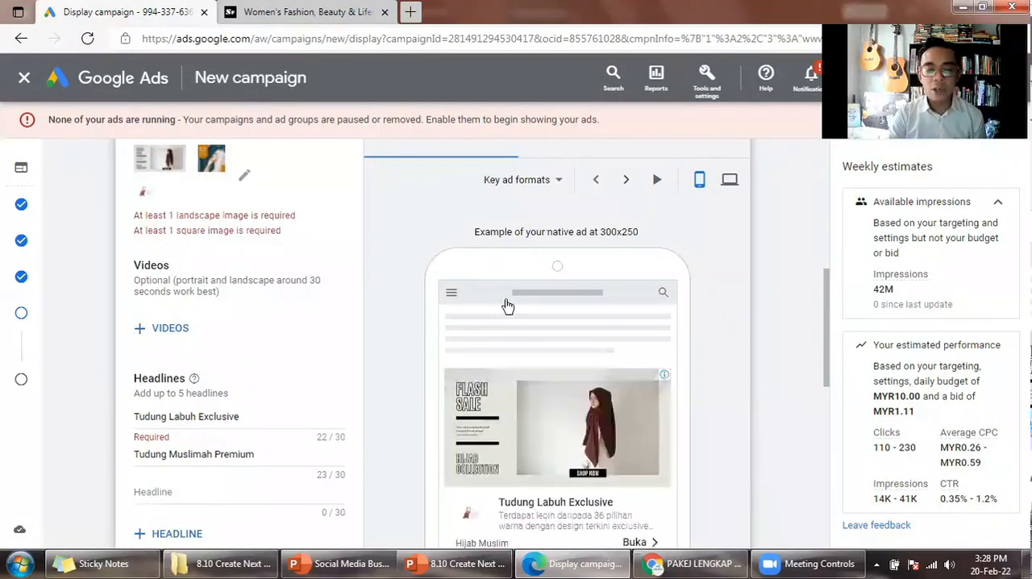
{"action": "scroll", "coordinate": [530, 373], "scroll_direction": "down", "scroll_amount": 3}
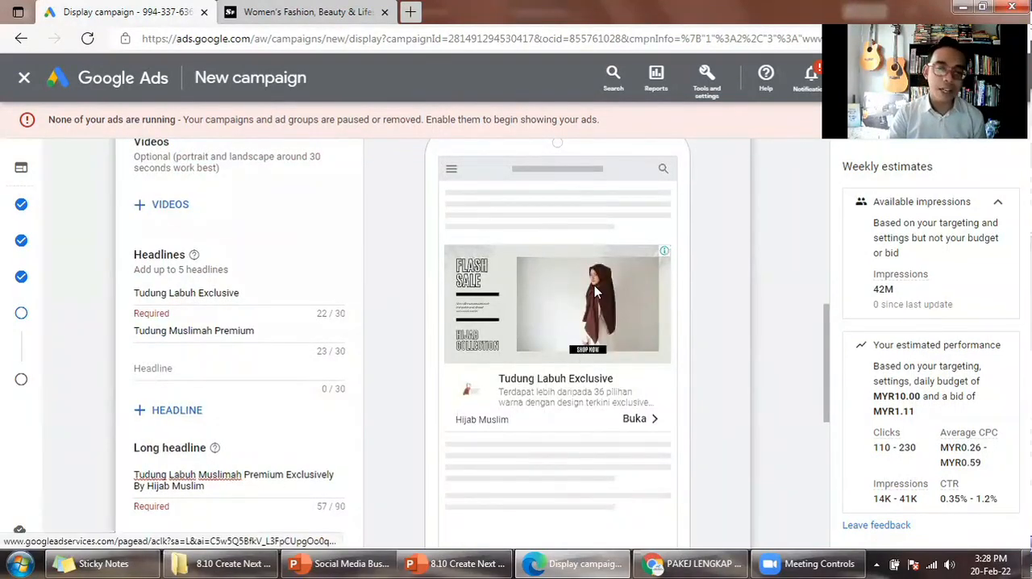
{"action": "scroll", "coordinate": [623, 189], "scroll_direction": "up", "scroll_amount": 3}
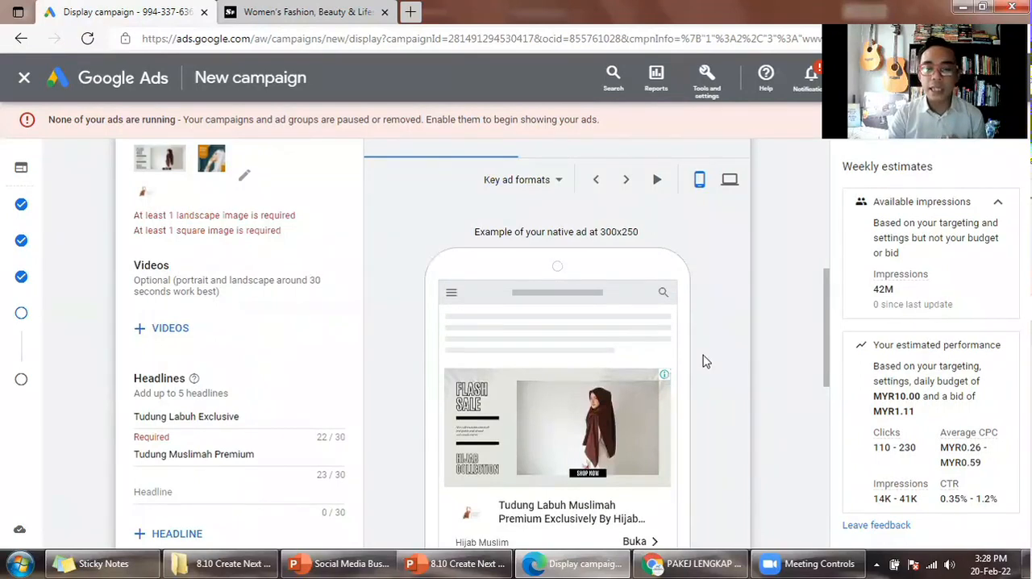
{"action": "scroll", "coordinate": [703, 361], "scroll_direction": "down", "scroll_amount": 1}
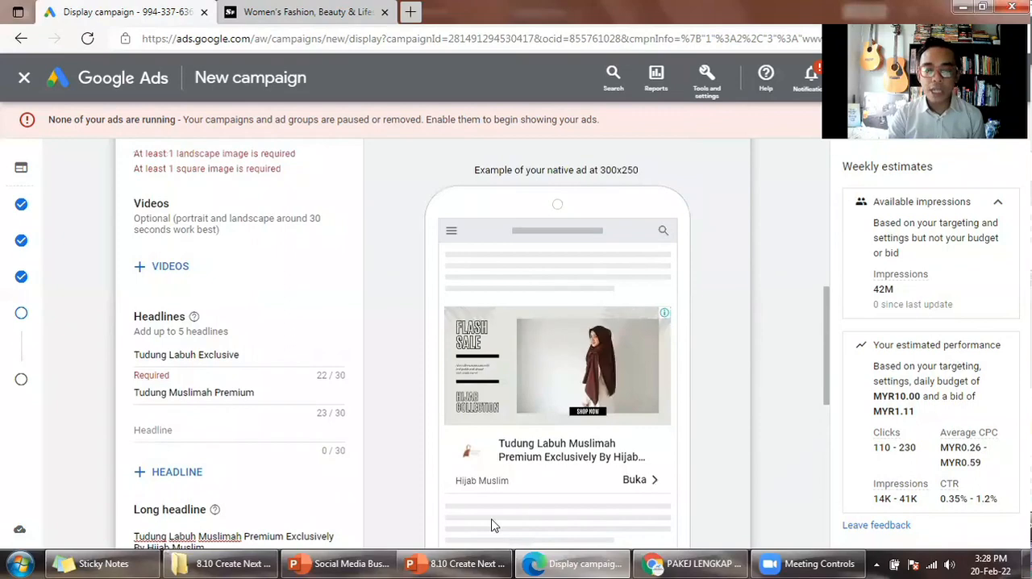
- Switch to PowerPoint and review the Demographics slide full screen, covering the audience segment's gender, age, parental status and topics
{"action": "left_click", "coordinate": [457, 563]}
{"action": "scroll", "coordinate": [98, 318], "scroll_direction": "up", "scroll_amount": 2}
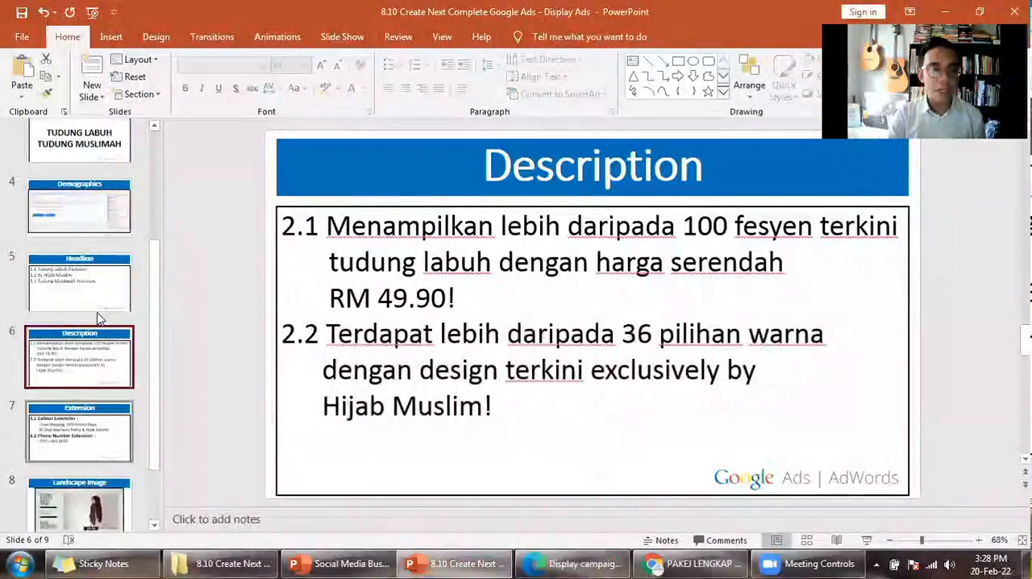
{"action": "scroll", "coordinate": [97, 318], "scroll_direction": "up", "scroll_amount": 1}
{"action": "left_click", "coordinate": [98, 319]}
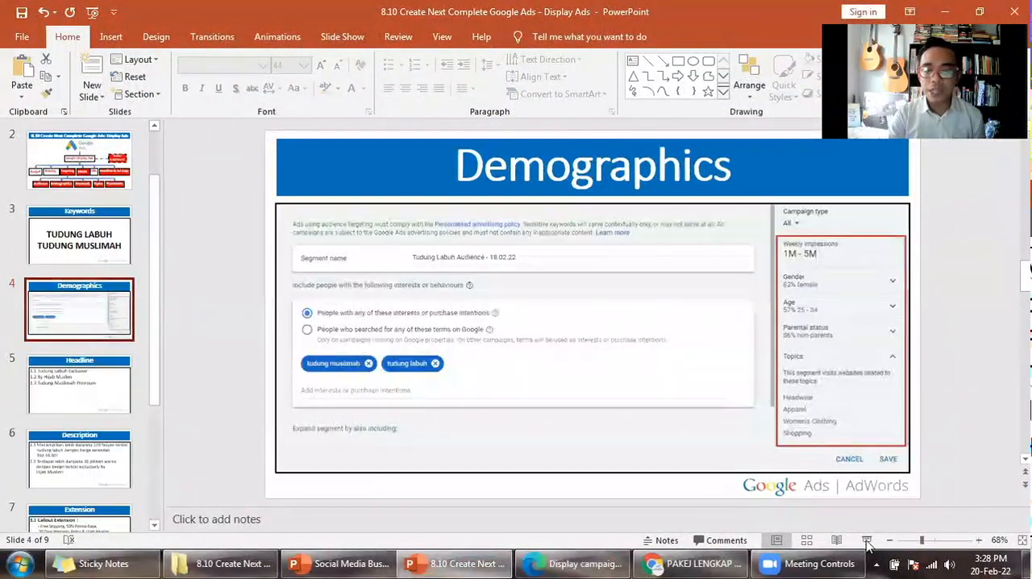
{"action": "left_click", "coordinate": [867, 541]}
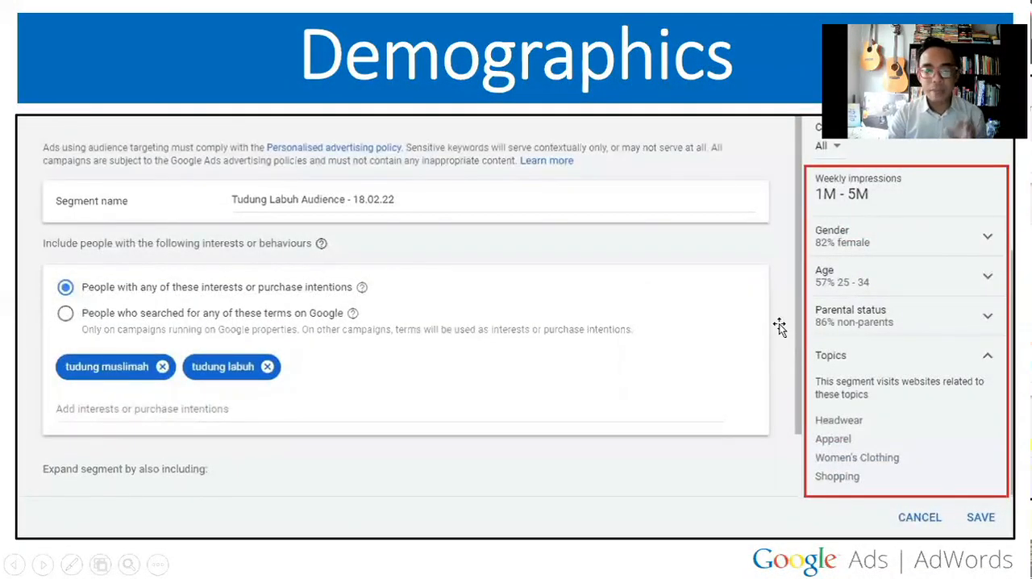
{"action": "key", "text": "Escape"}
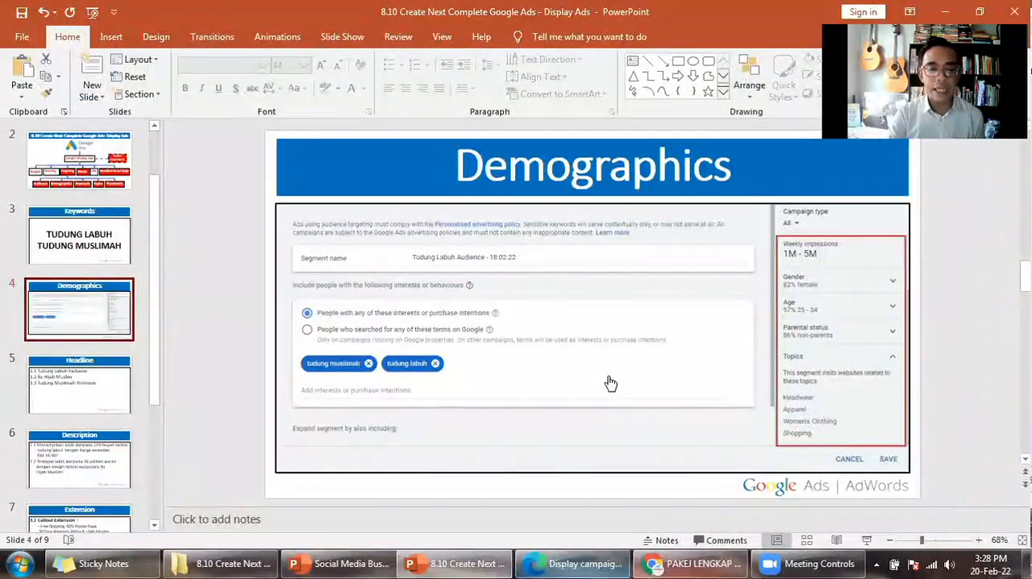
- Return to the Google Ads campaign and go through the 300x250 text ad previews, comparing the logo, headlines and descriptions
{"action": "key", "text": "alt+Tab"}
{"action": "scroll", "coordinate": [617, 223], "scroll_direction": "up", "scroll_amount": 1}
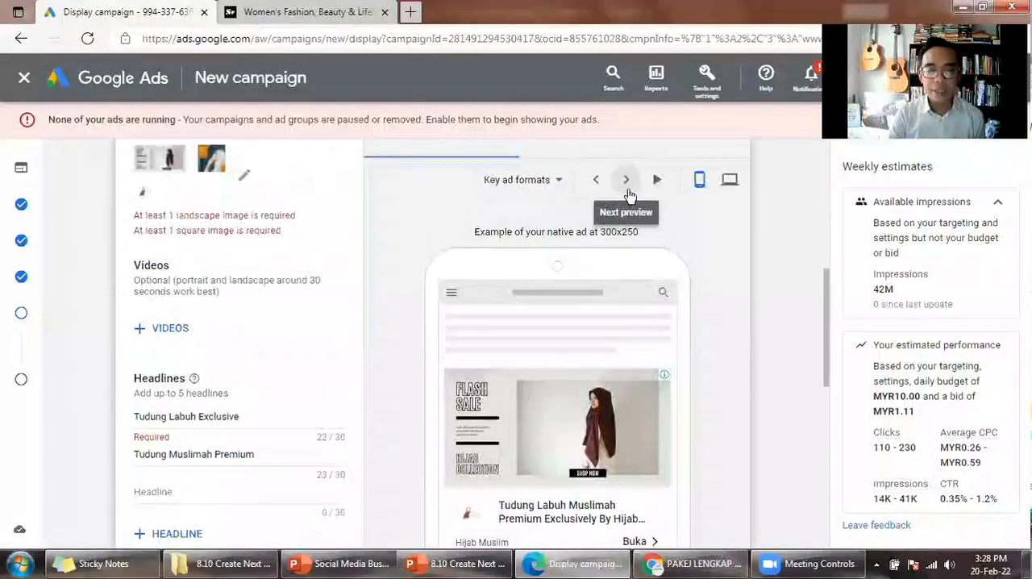
{"action": "left_click", "coordinate": [626, 180]}
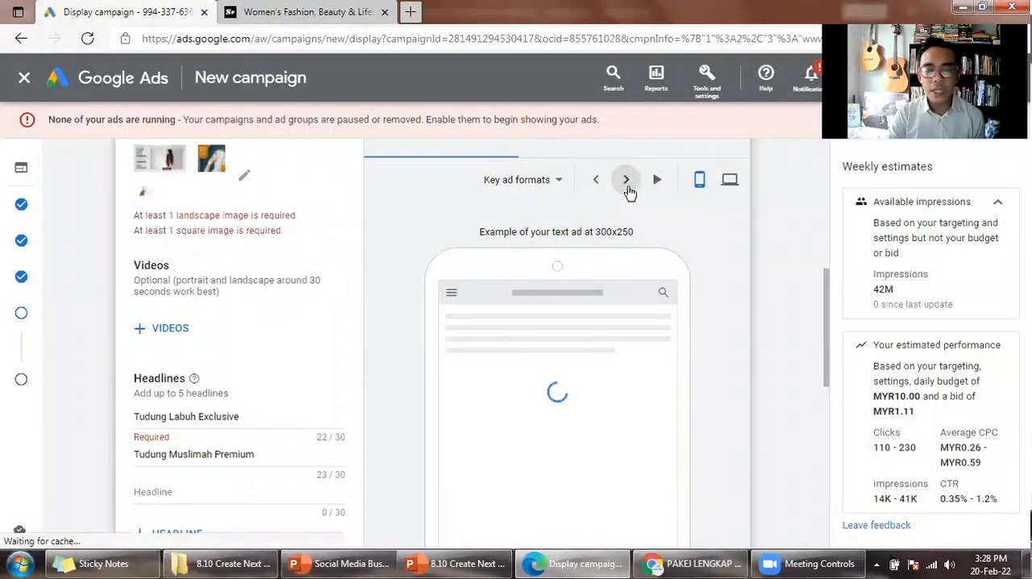
{"action": "scroll", "coordinate": [504, 328], "scroll_direction": "down", "scroll_amount": 1}
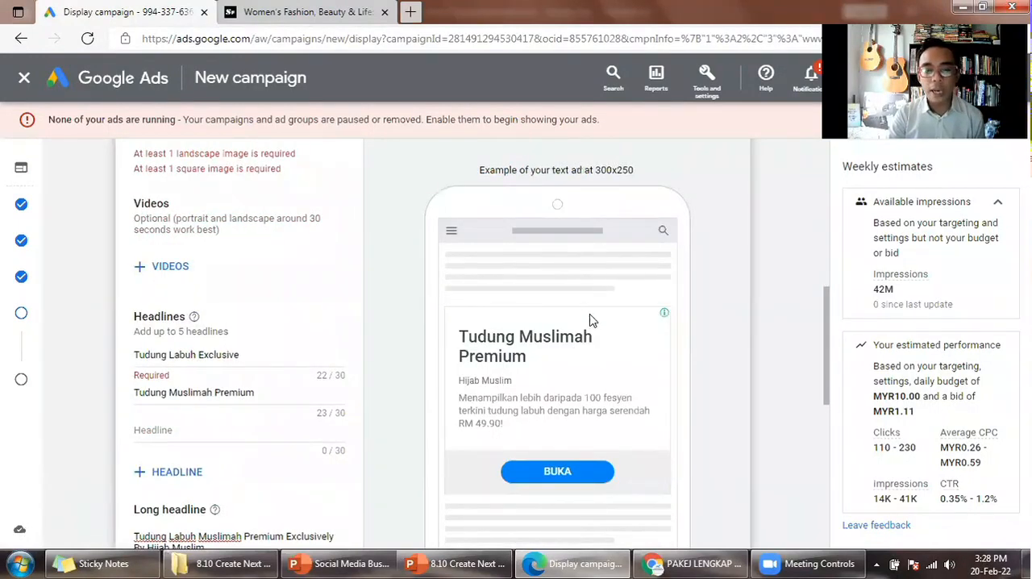
{"action": "scroll", "coordinate": [590, 321], "scroll_direction": "up", "scroll_amount": 1}
{"action": "left_click", "coordinate": [626, 181]}
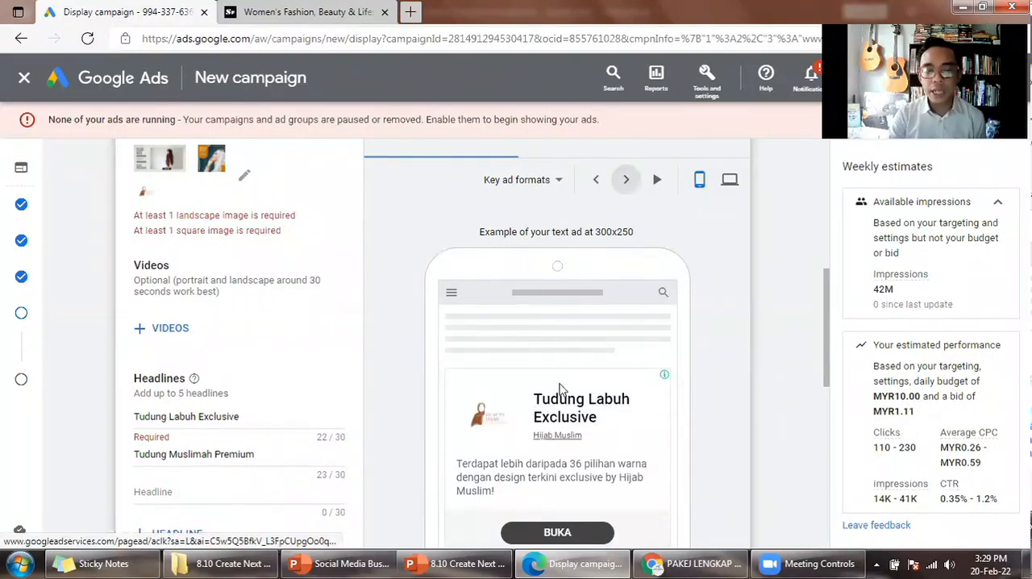
{"action": "left_click", "coordinate": [655, 181]}
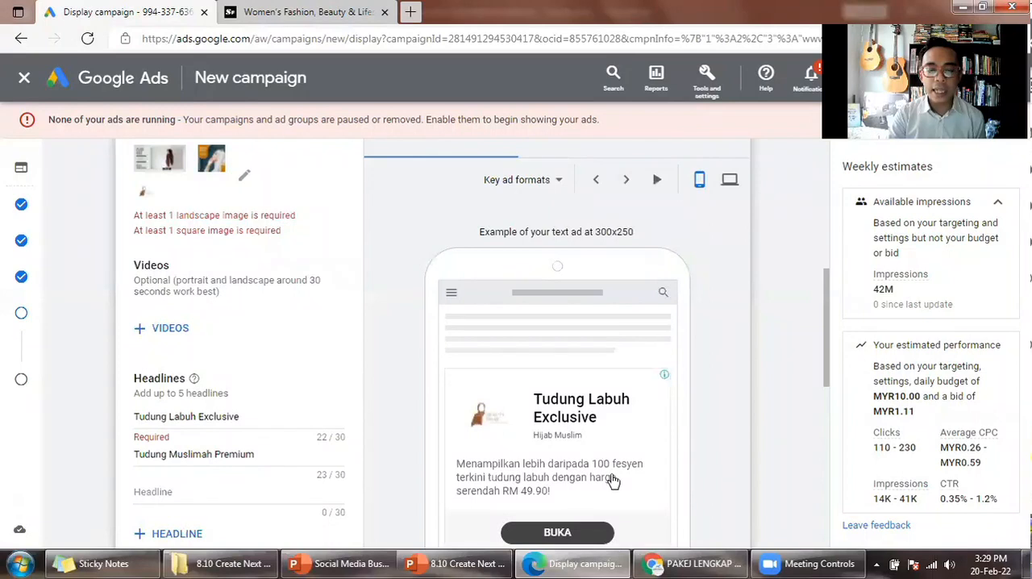
{"action": "left_click", "coordinate": [624, 182]}
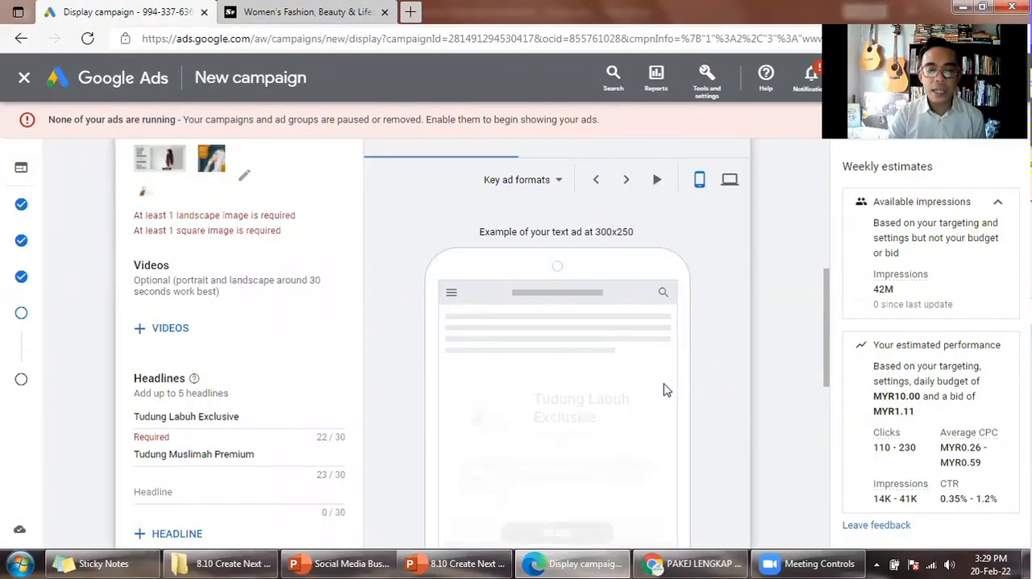
{"action": "left_click", "coordinate": [626, 183]}
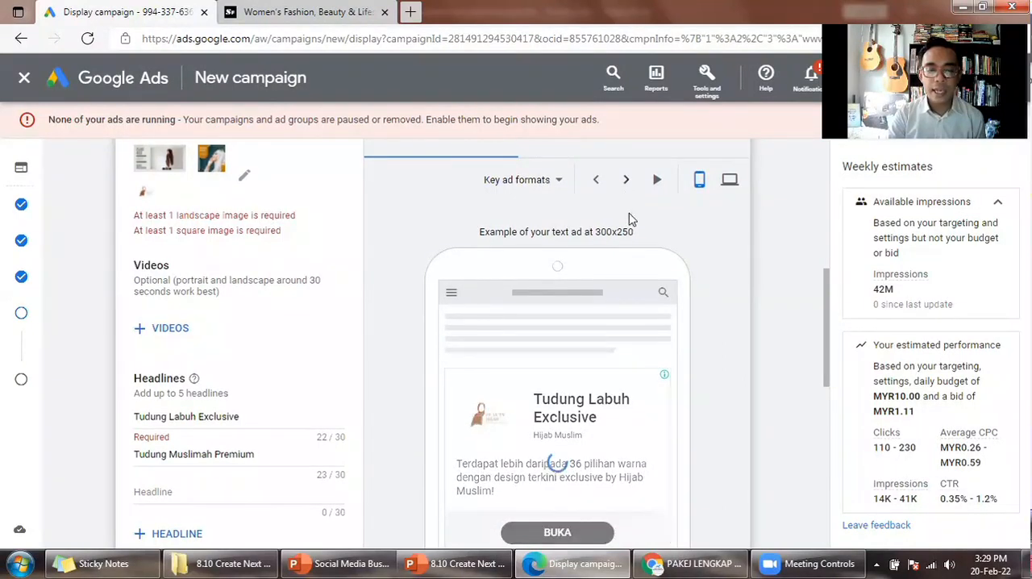
- Advance the mobile preview to the next 320x568 image ad and examine its headline, description, business name and buttons
{"action": "left_click", "coordinate": [627, 180]}
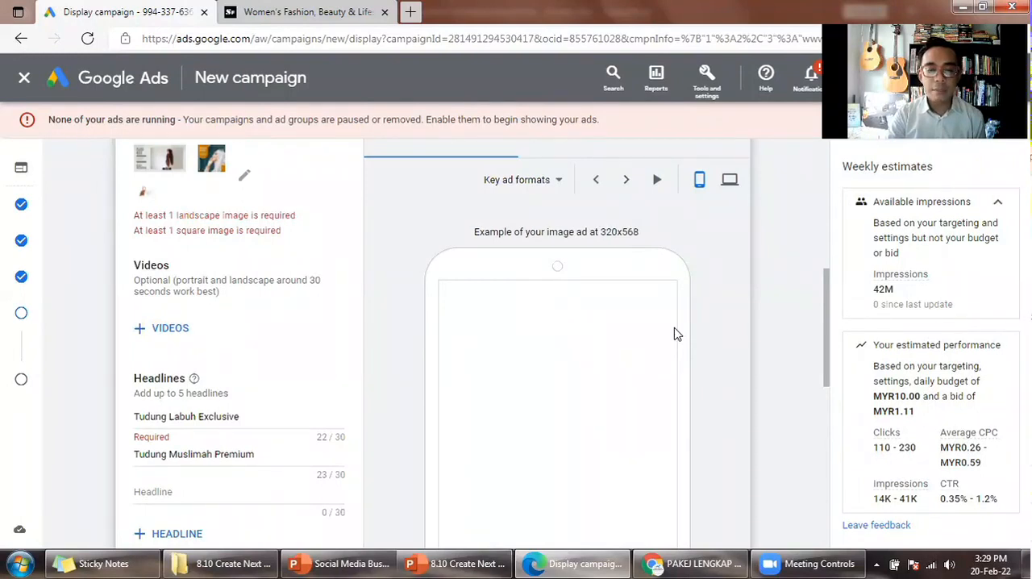
{"action": "scroll", "coordinate": [675, 333], "scroll_direction": "down", "scroll_amount": 1}
{"action": "scroll", "coordinate": [556, 322], "scroll_direction": "down", "scroll_amount": 2}
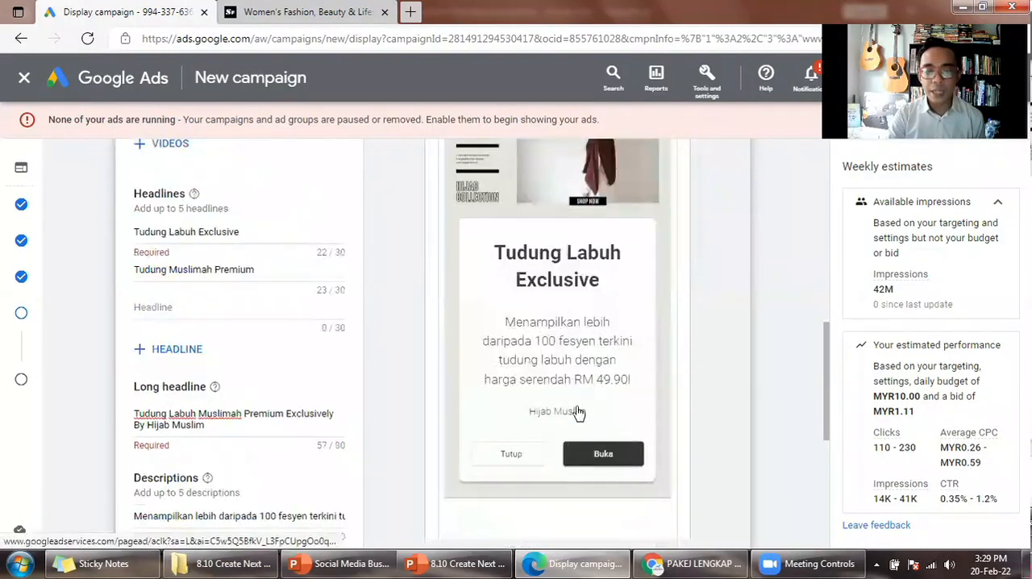
- Examine the mobile 320x568 image ad previews, comparing their image, headline, description and logo
{"action": "scroll", "coordinate": [605, 408], "scroll_direction": "up", "scroll_amount": 2}
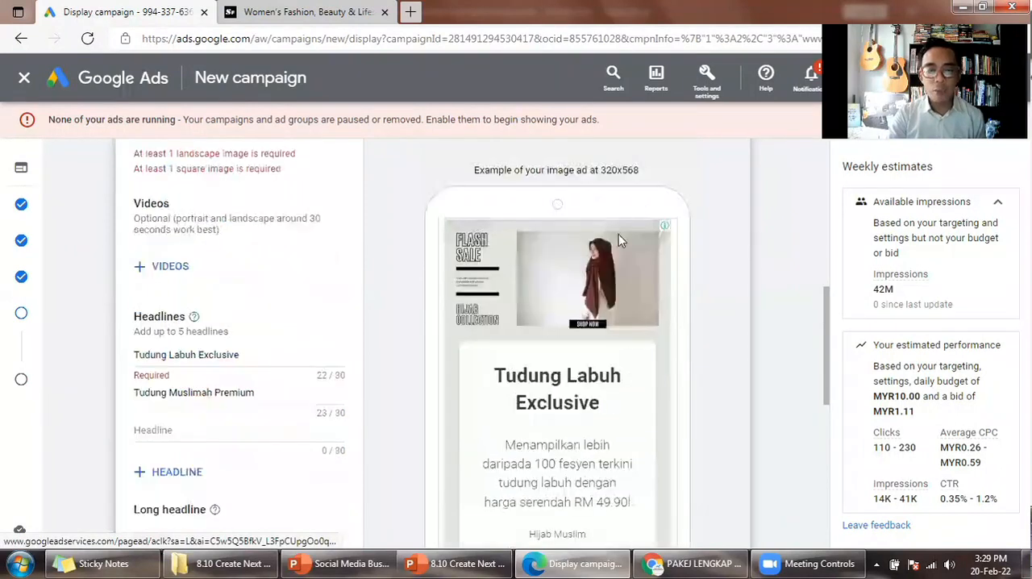
{"action": "scroll", "coordinate": [619, 234], "scroll_direction": "up", "scroll_amount": 1}
{"action": "left_click", "coordinate": [545, 186]}
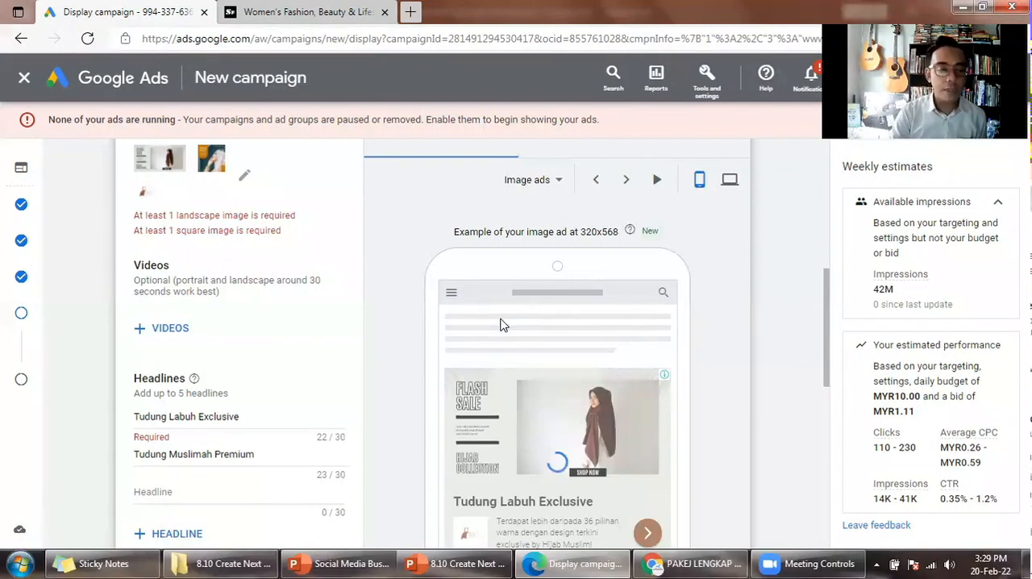
{"action": "scroll", "coordinate": [686, 321], "scroll_direction": "down", "scroll_amount": 3}
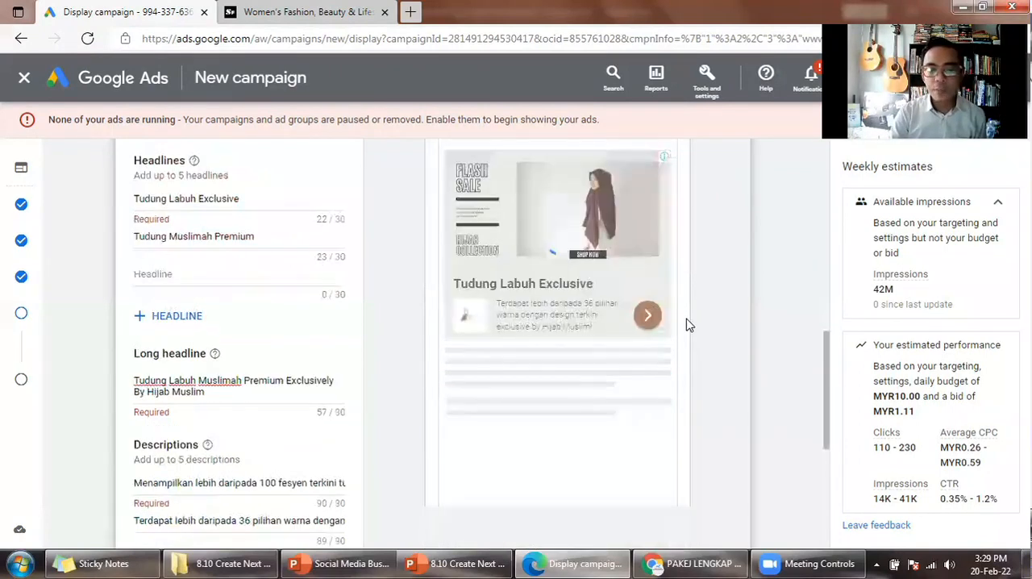
{"action": "scroll", "coordinate": [683, 330], "scroll_direction": "down", "scroll_amount": 2}
{"action": "scroll", "coordinate": [680, 330], "scroll_direction": "up", "scroll_amount": 3}
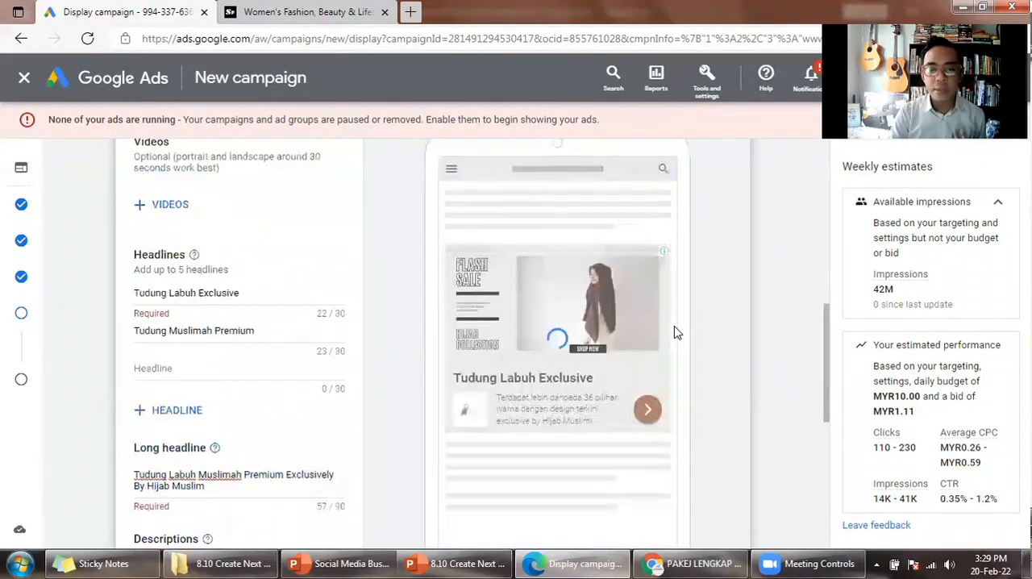
{"action": "scroll", "coordinate": [676, 332], "scroll_direction": "up", "scroll_amount": 1}
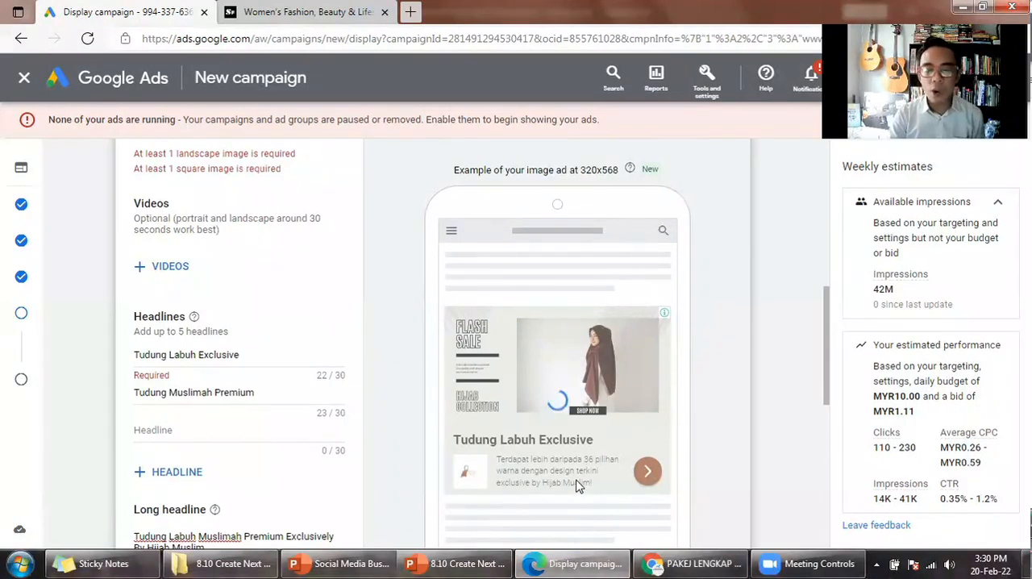
{"action": "scroll", "coordinate": [403, 514], "scroll_direction": "down", "scroll_amount": 1}
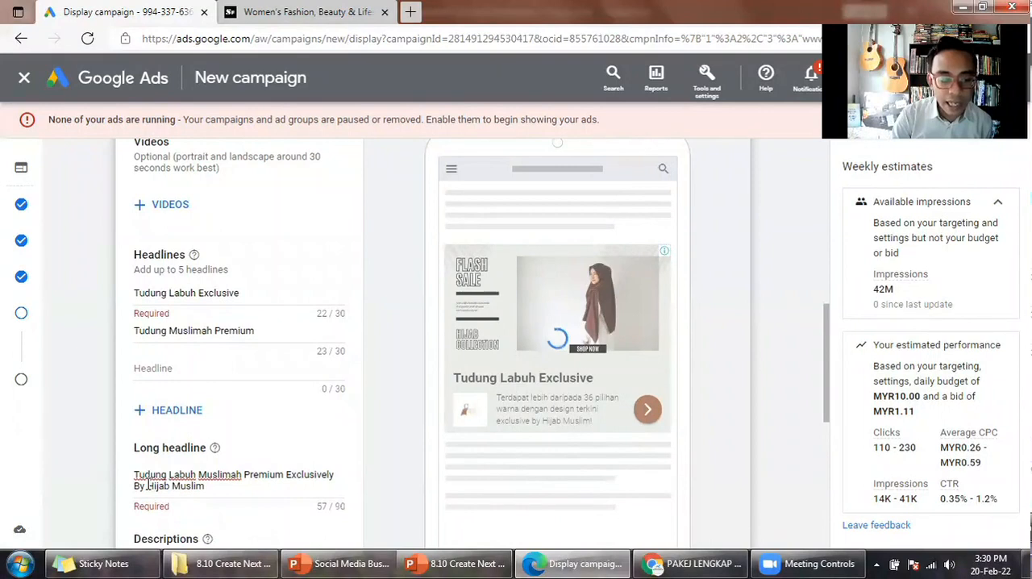
- Highlight the business name Hijab Muslim in the long headline and list the ad format choices for the preview
{"action": "left_click_drag", "start_coordinate": [147, 486], "coordinate": [206, 486]}
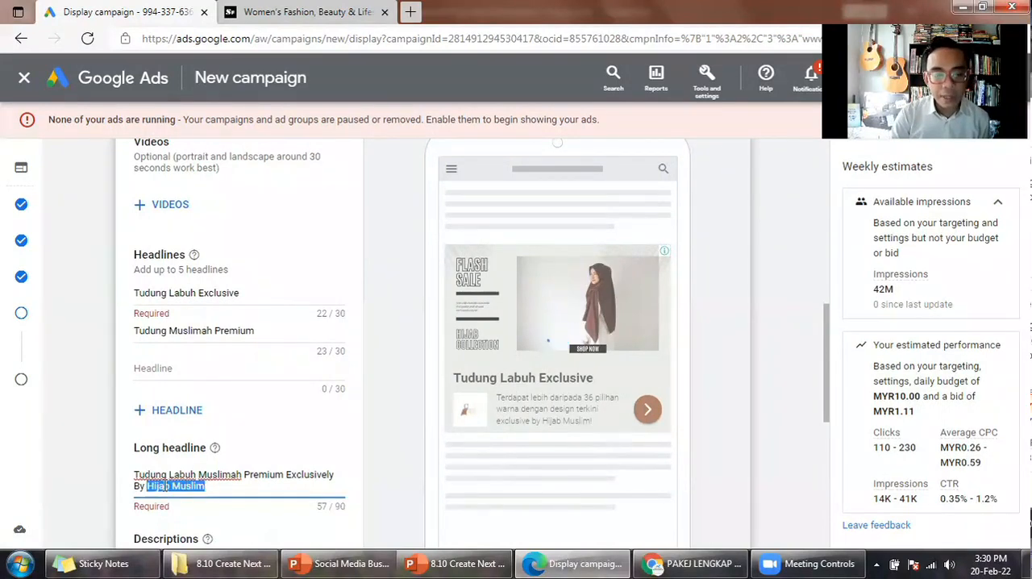
{"action": "left_click", "coordinate": [166, 487]}
{"action": "scroll", "coordinate": [637, 185], "scroll_direction": "up", "scroll_amount": 2}
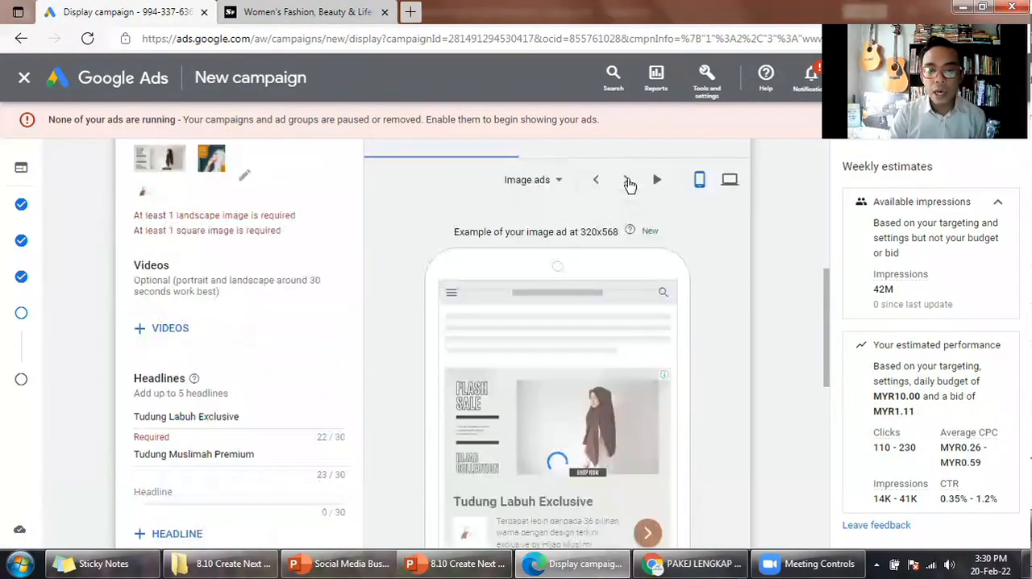
{"action": "left_click", "coordinate": [554, 192]}
{"action": "left_click", "coordinate": [552, 193]}
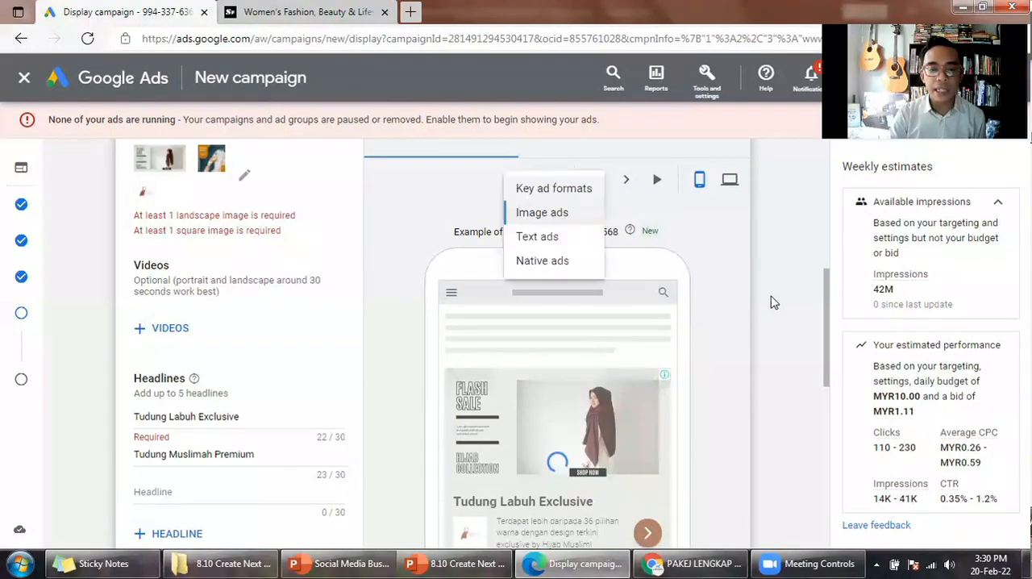
- Review the mobile image ad preview and the ad's headlines, long headline and descriptions
{"action": "scroll", "coordinate": [491, 296], "scroll_direction": "down", "scroll_amount": 2}
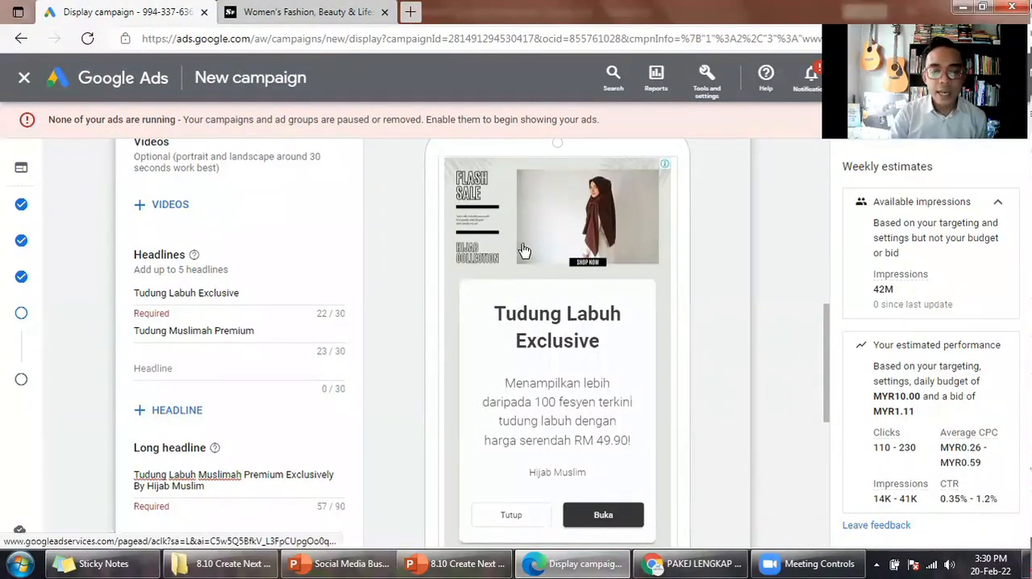
{"action": "scroll", "coordinate": [537, 247], "scroll_direction": "down", "scroll_amount": 2}
{"action": "scroll", "coordinate": [545, 252], "scroll_direction": "down", "scroll_amount": 1}
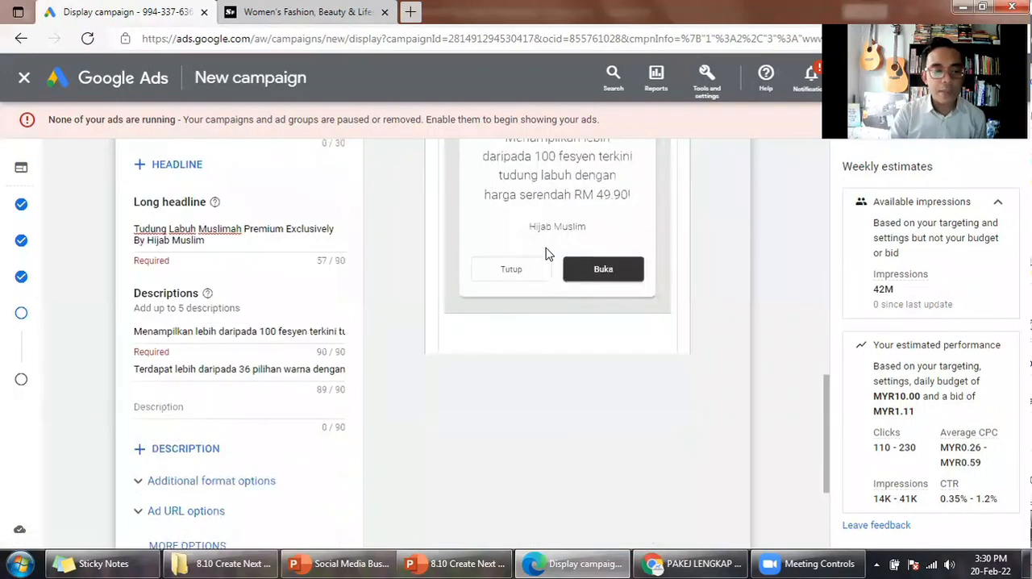
{"action": "scroll", "coordinate": [184, 323], "scroll_direction": "down", "scroll_amount": 2}
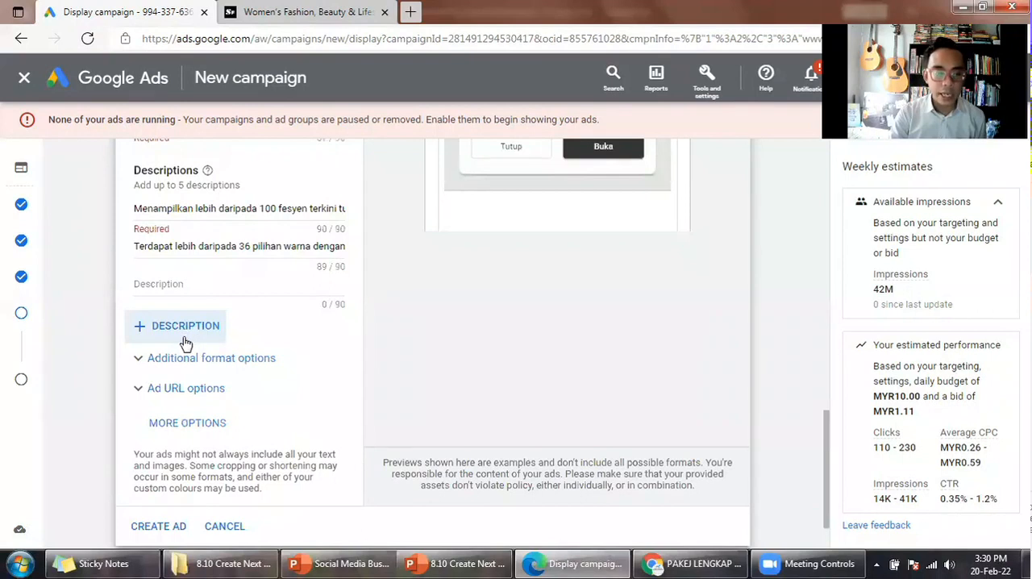
{"action": "scroll", "coordinate": [184, 343], "scroll_direction": "up", "scroll_amount": 3}
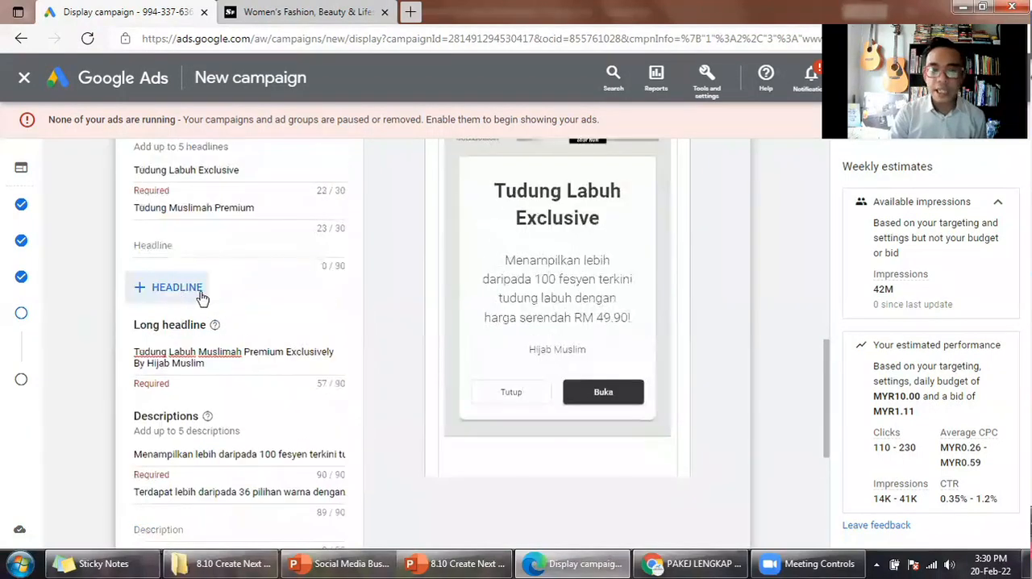
{"action": "scroll", "coordinate": [201, 293], "scroll_direction": "down", "scroll_amount": 3}
{"action": "scroll", "coordinate": [251, 301], "scroll_direction": "down", "scroll_amount": 2}
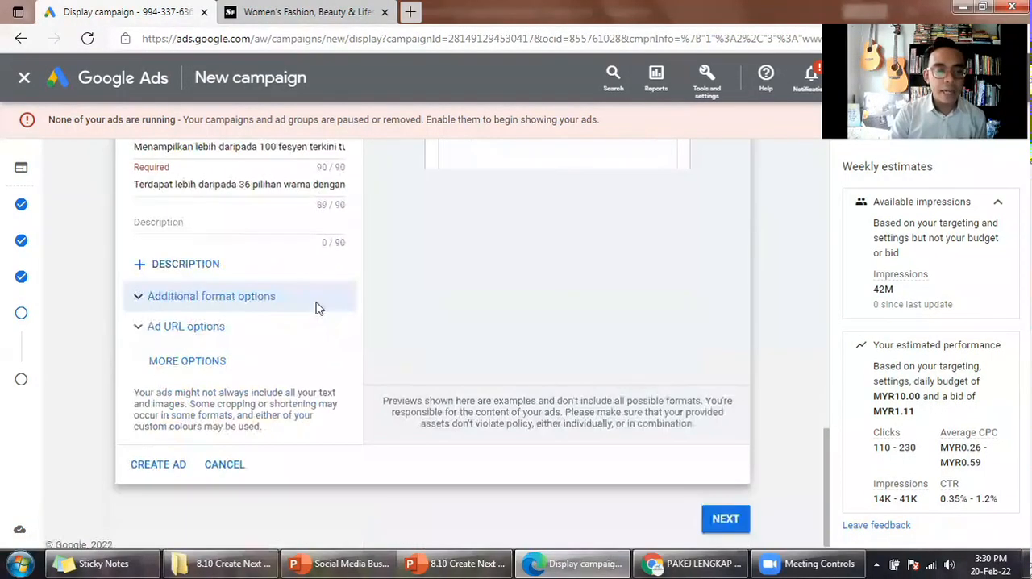
- Turn off the use of auto-generated video in the ad's additional format options
{"action": "left_click", "coordinate": [340, 313]}
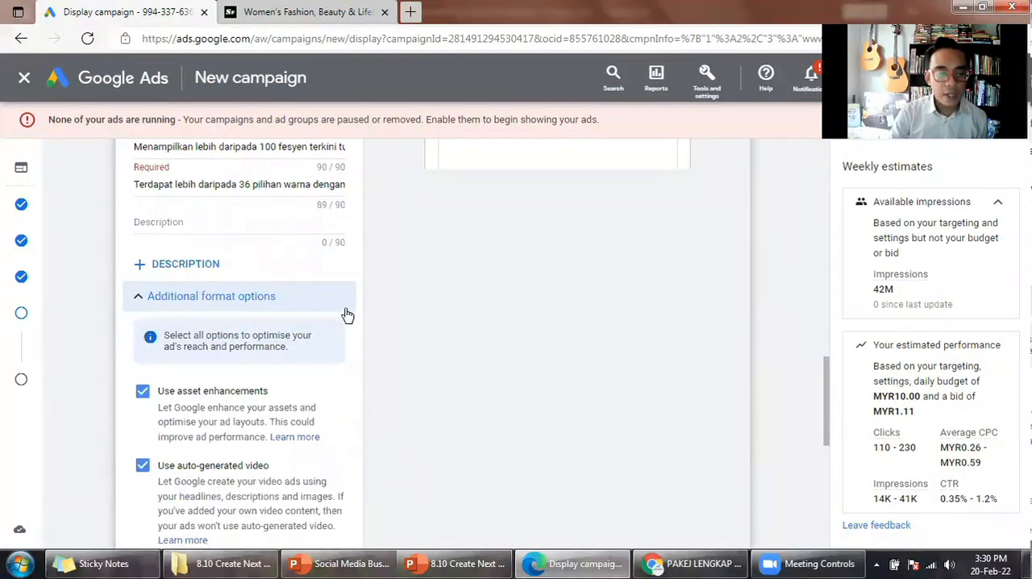
{"action": "scroll", "coordinate": [371, 316], "scroll_direction": "down", "scroll_amount": 1}
{"action": "scroll", "coordinate": [339, 329], "scroll_direction": "down", "scroll_amount": 1}
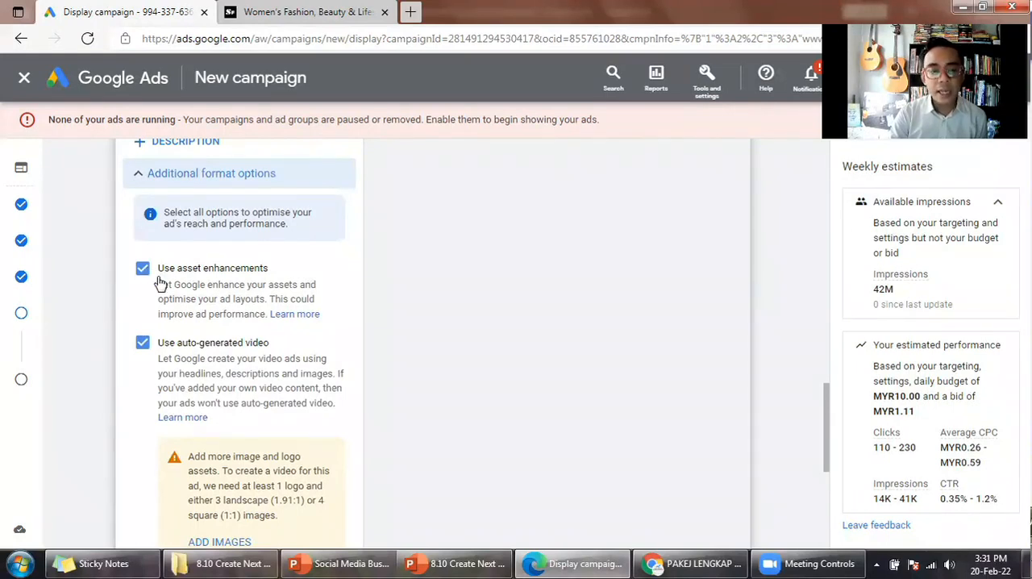
{"action": "scroll", "coordinate": [194, 282], "scroll_direction": "down", "scroll_amount": 1}
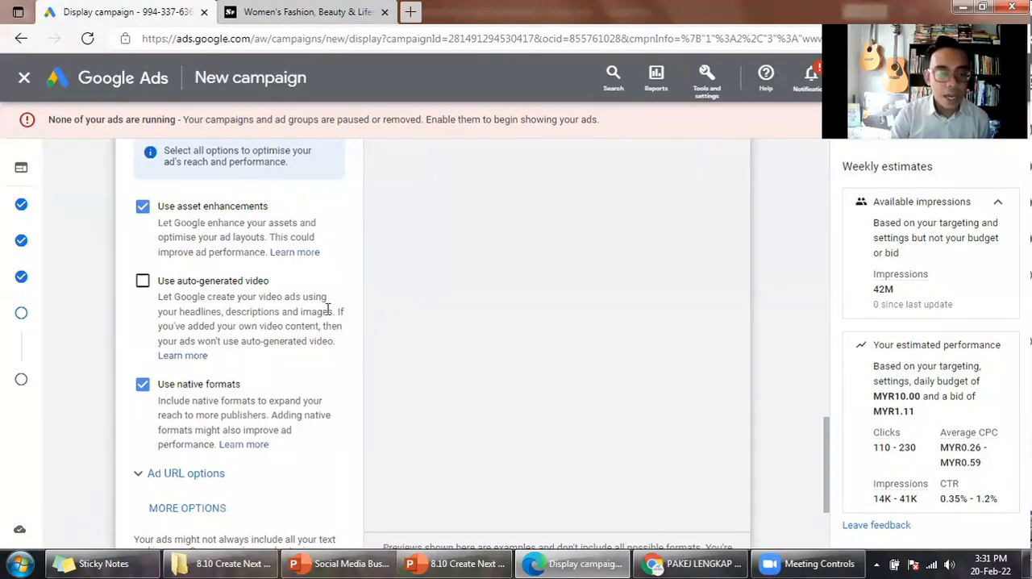
{"action": "scroll", "coordinate": [320, 312], "scroll_direction": "up", "scroll_amount": 5}
{"action": "scroll", "coordinate": [191, 288], "scroll_direction": "up", "scroll_amount": 3}
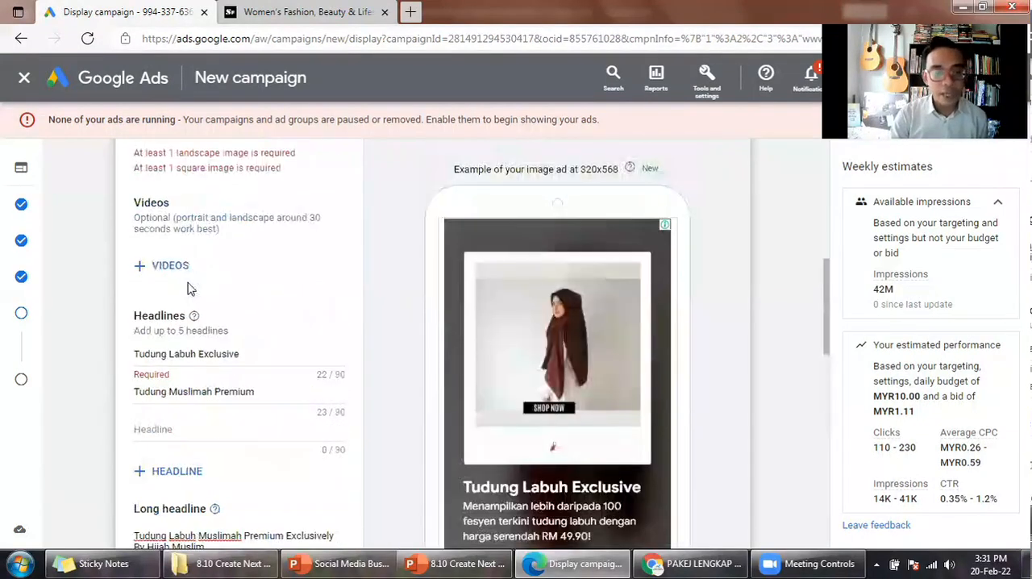
{"action": "scroll", "coordinate": [246, 284], "scroll_direction": "down", "scroll_amount": 4}
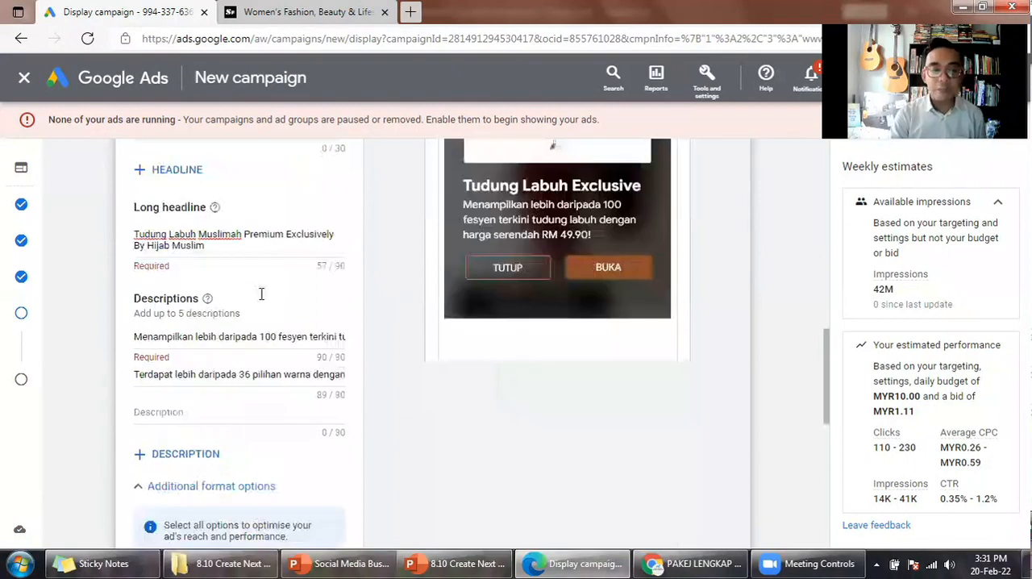
{"action": "scroll", "coordinate": [232, 312], "scroll_direction": "down", "scroll_amount": 3}
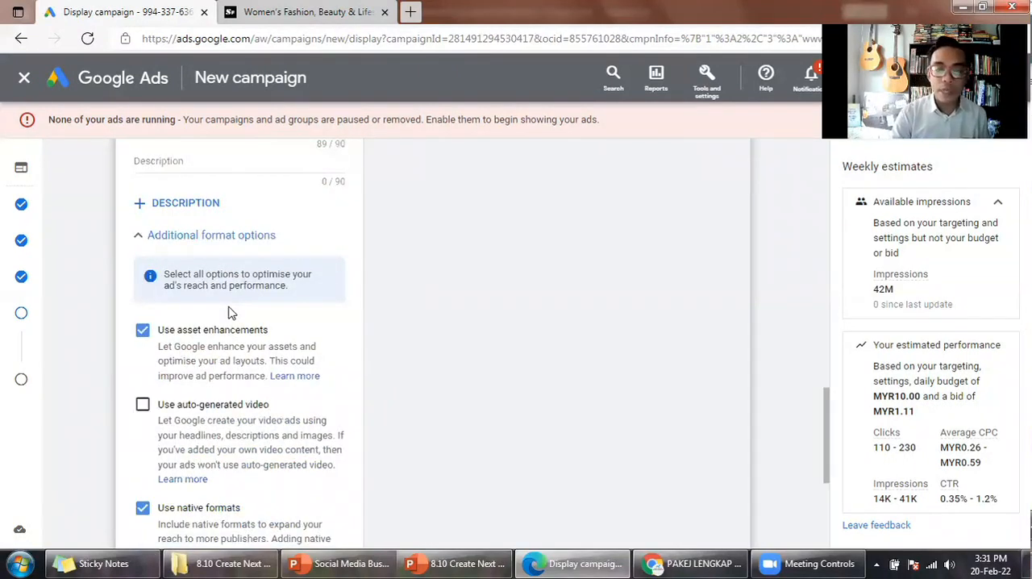
{"action": "scroll", "coordinate": [230, 310], "scroll_direction": "down", "scroll_amount": 2}
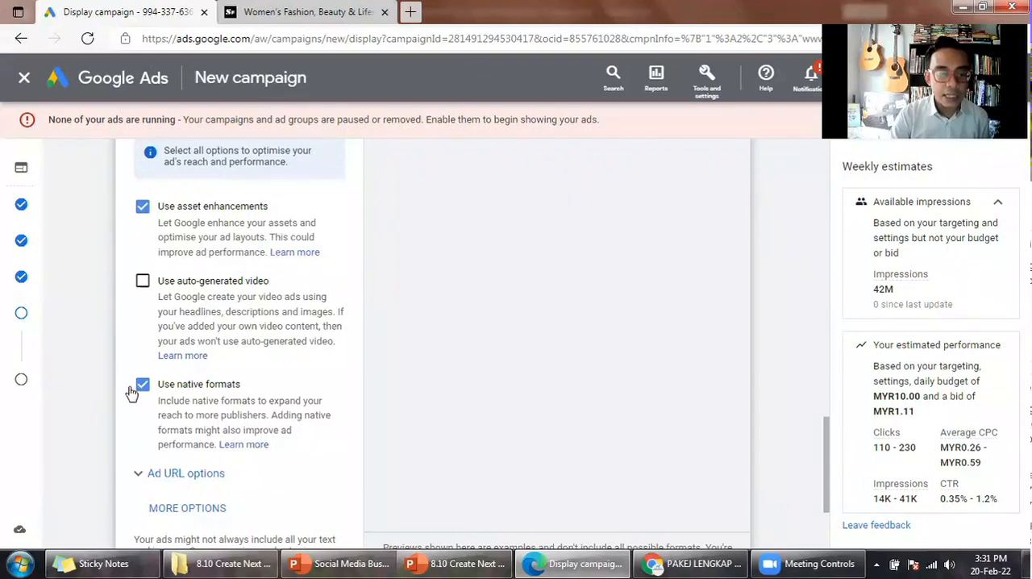
{"action": "scroll", "coordinate": [137, 393], "scroll_direction": "up", "scroll_amount": 2}
{"action": "left_click", "coordinate": [314, 257]}
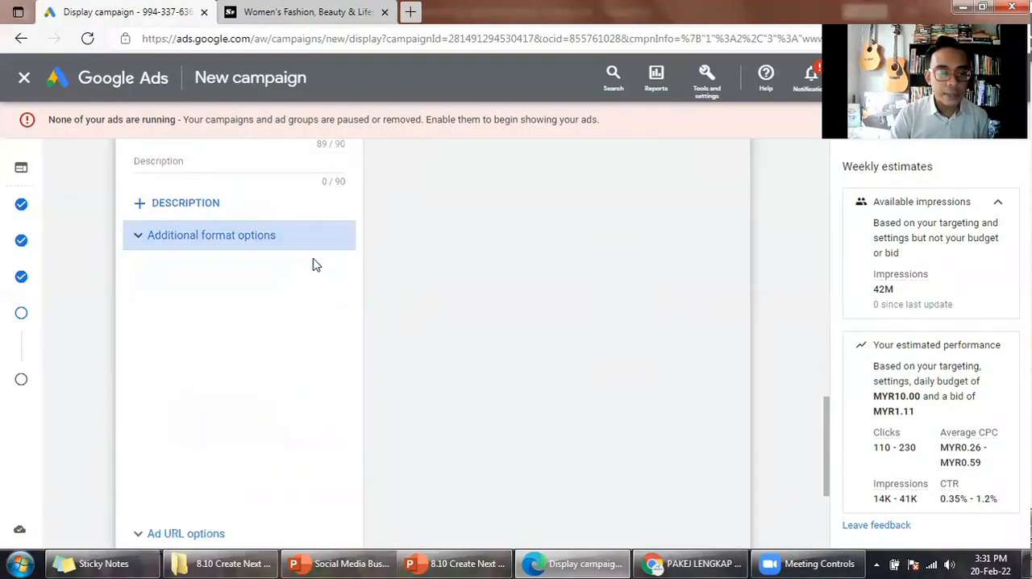
- Look over the ad URL options and add the call-to-action text setting to the ad
{"action": "left_click", "coordinate": [214, 333]}
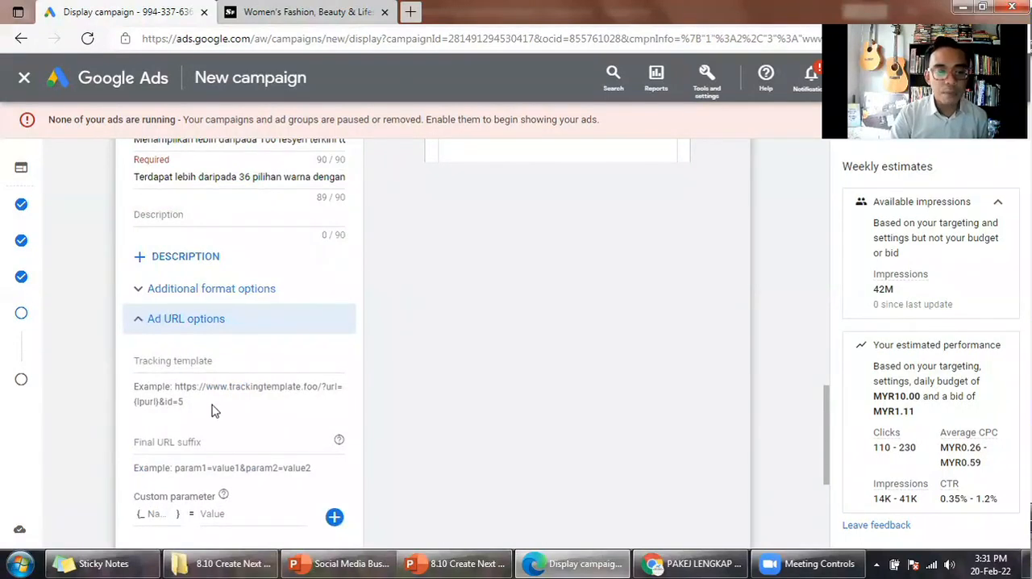
{"action": "left_click", "coordinate": [327, 322]}
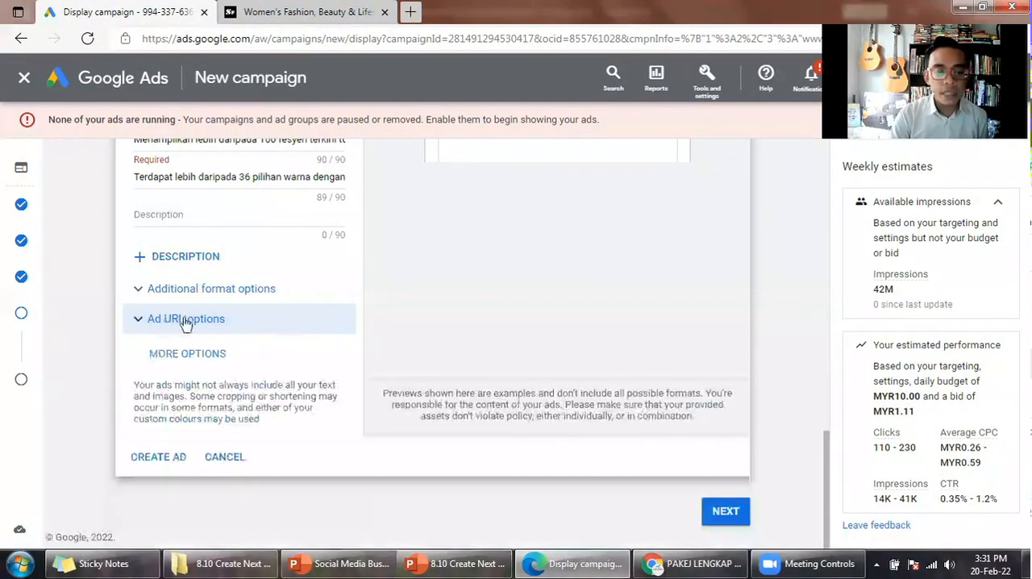
{"action": "left_click", "coordinate": [201, 356]}
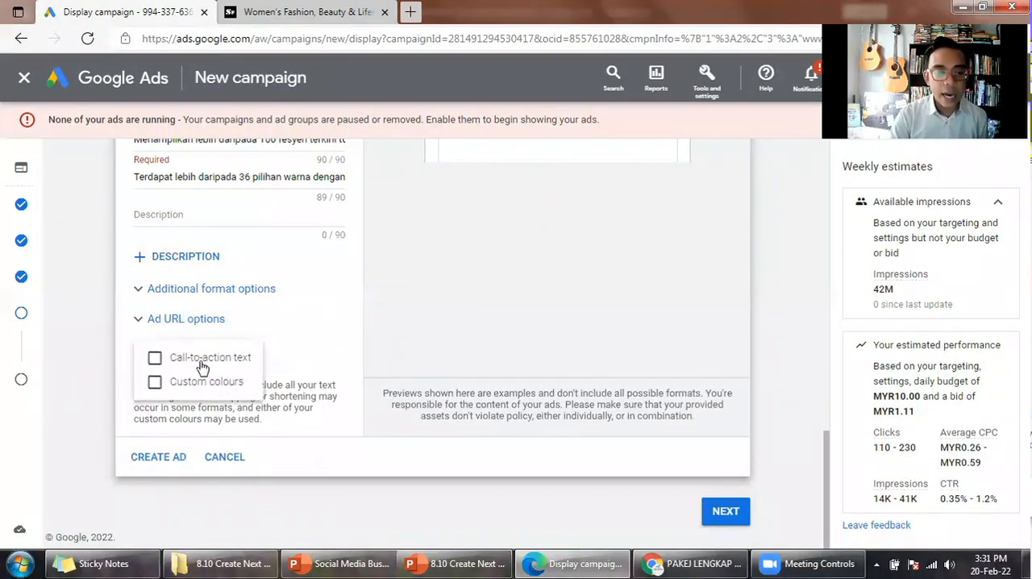
{"action": "left_click", "coordinate": [199, 367]}
{"action": "left_click", "coordinate": [394, 373]}
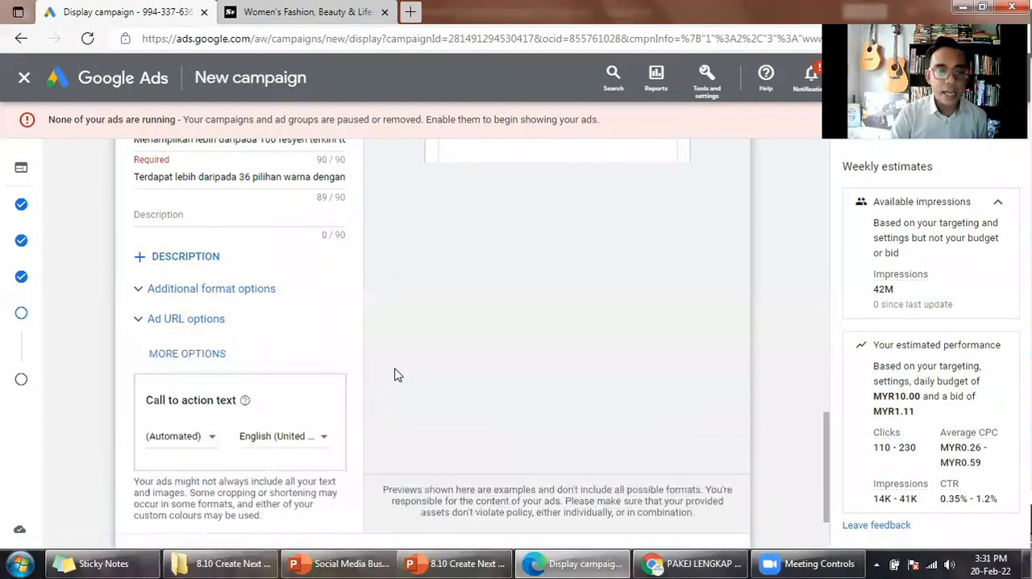
- Choose Learn more as the call to action text and set its language to Malay
{"action": "left_click", "coordinate": [213, 442]}
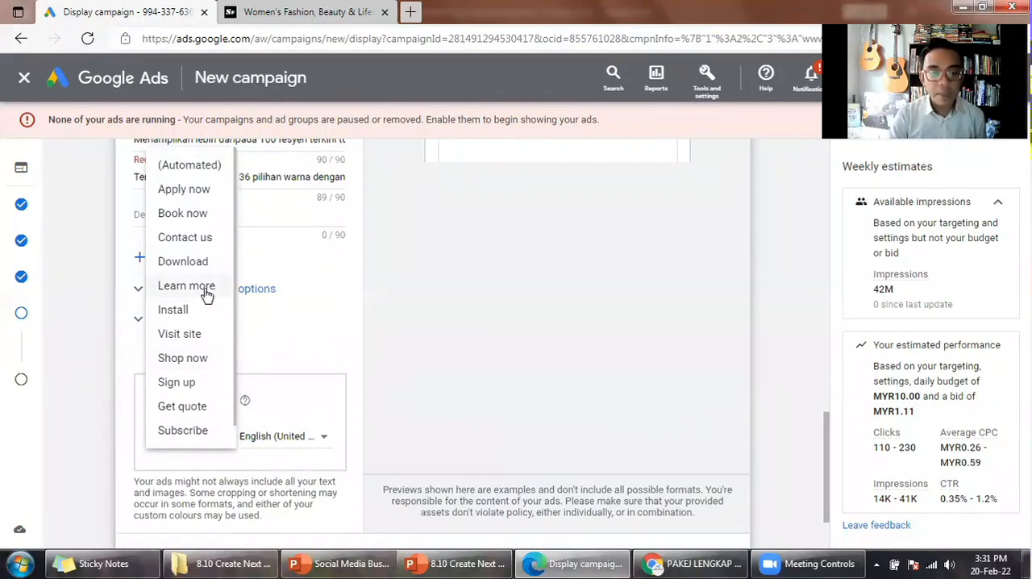
{"action": "left_click", "coordinate": [298, 437]}
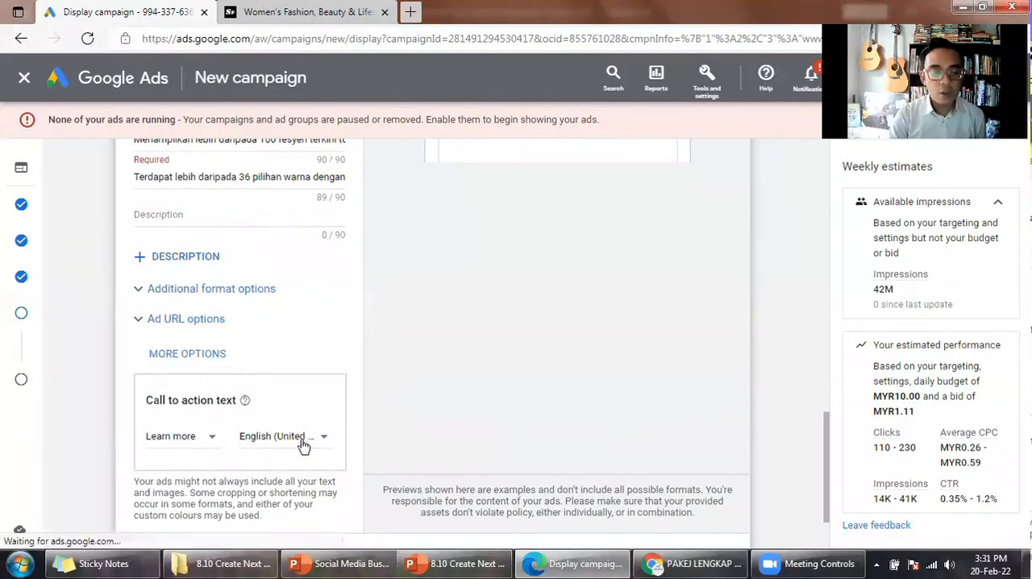
{"action": "left_click", "coordinate": [303, 443]}
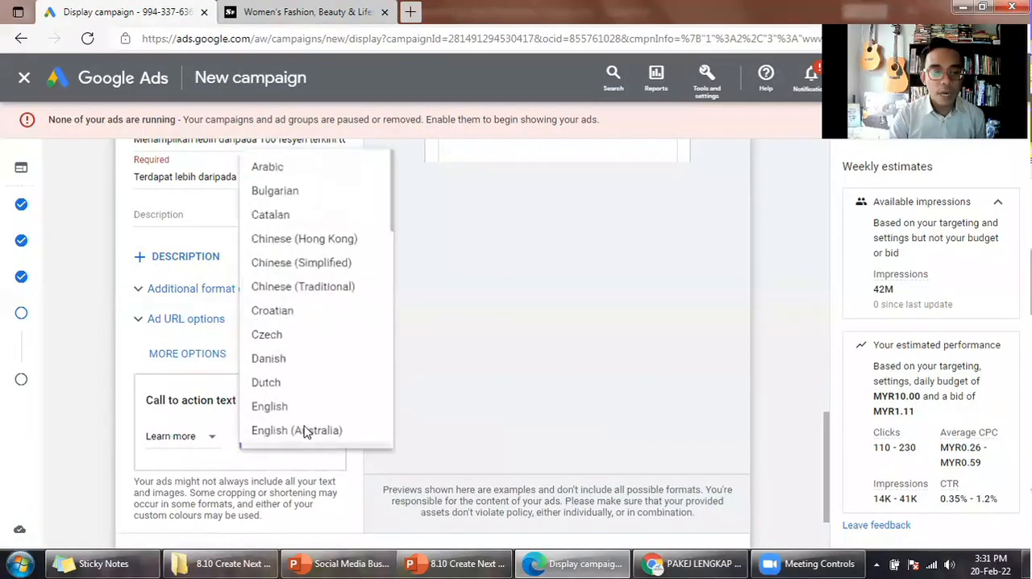
{"action": "scroll", "coordinate": [307, 433], "scroll_direction": "down", "scroll_amount": 5}
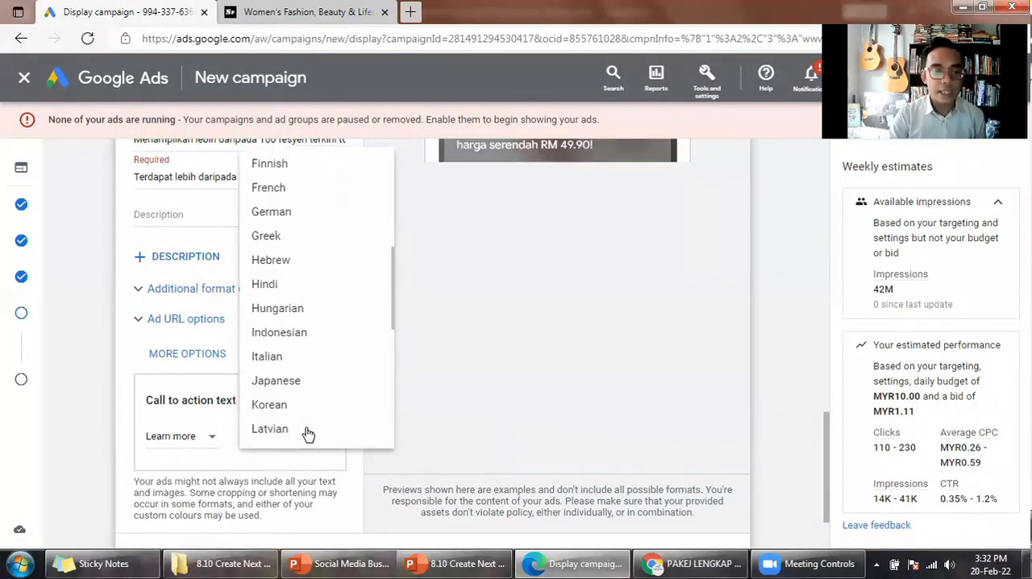
{"action": "scroll", "coordinate": [301, 363], "scroll_direction": "down", "scroll_amount": 2}
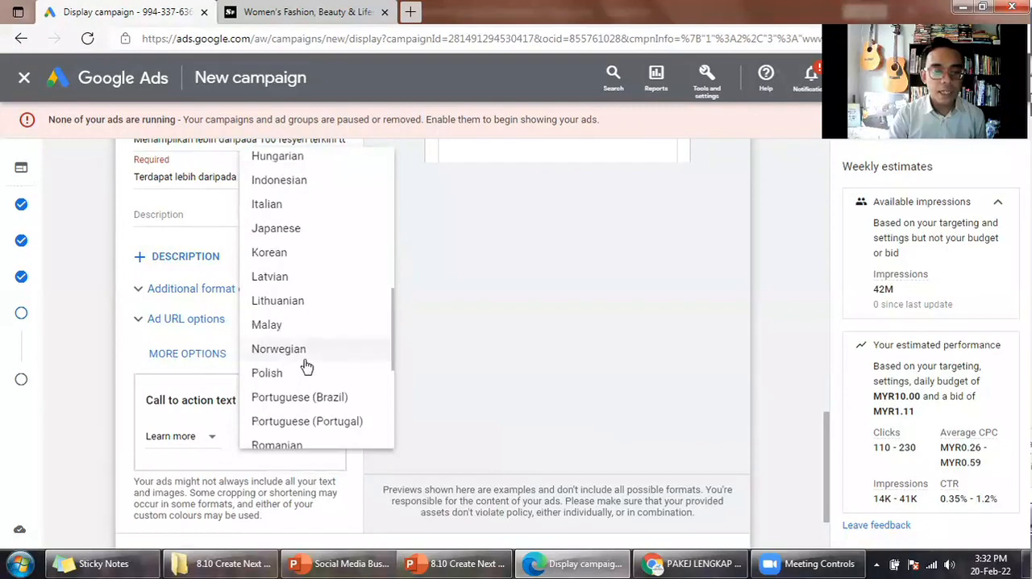
{"action": "left_click", "coordinate": [267, 325]}
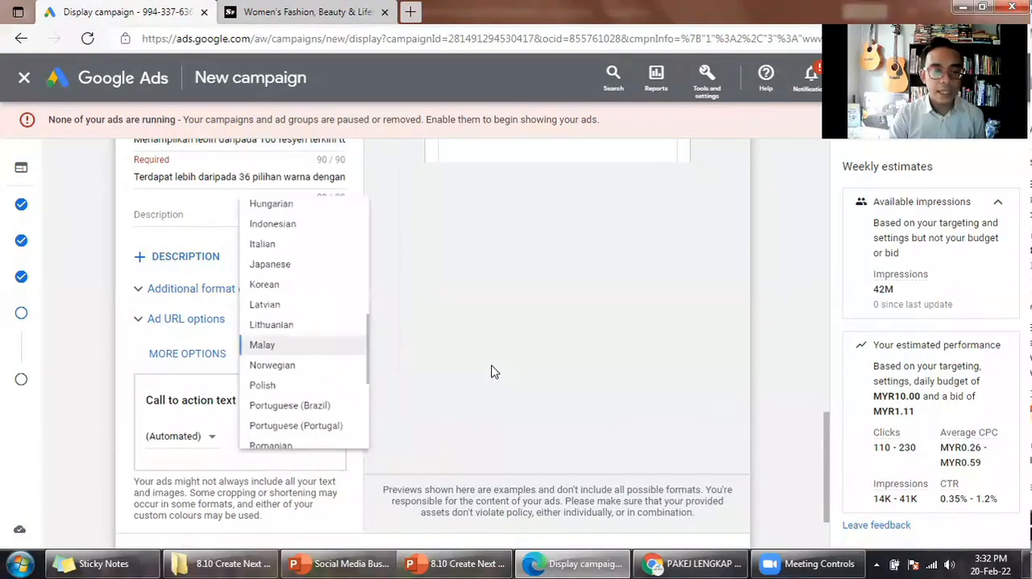
- Check the Malay call to action choices, then set the call to action language to English
{"action": "scroll", "coordinate": [373, 394], "scroll_direction": "up", "scroll_amount": 1}
{"action": "scroll", "coordinate": [373, 395], "scroll_direction": "up", "scroll_amount": 4}
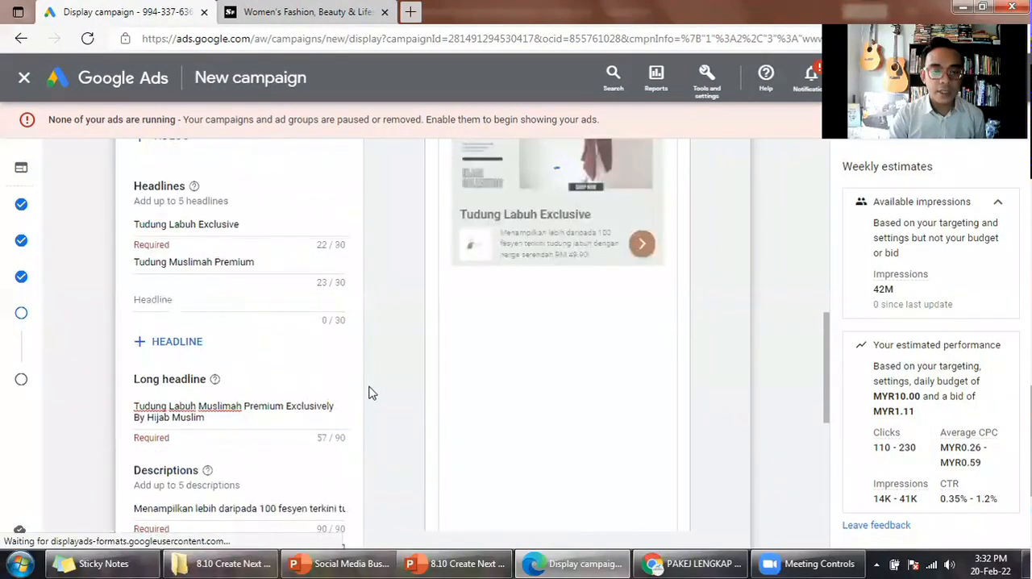
{"action": "scroll", "coordinate": [367, 395], "scroll_direction": "down", "scroll_amount": 3}
{"action": "scroll", "coordinate": [299, 414], "scroll_direction": "down", "scroll_amount": 2}
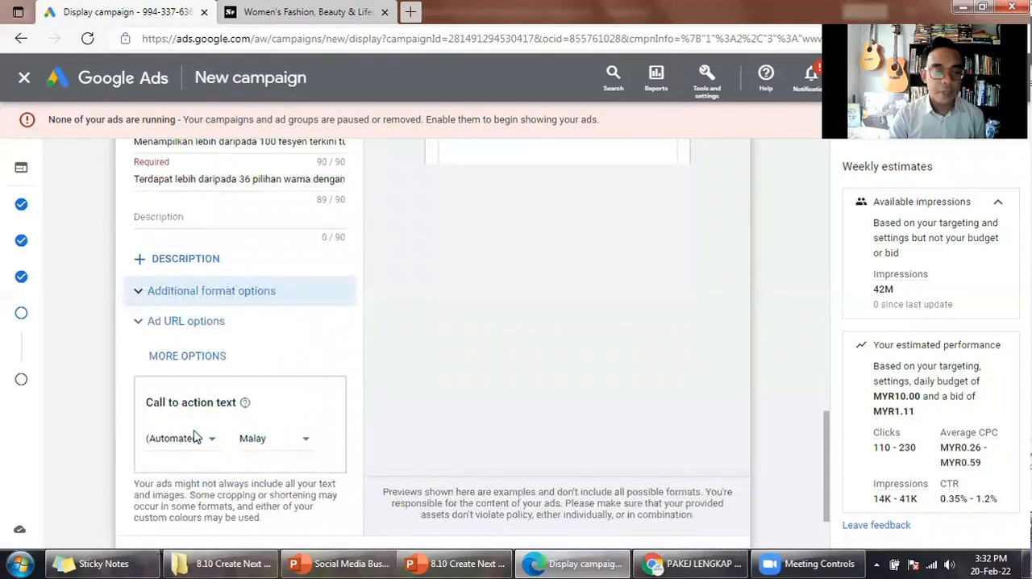
{"action": "left_click", "coordinate": [204, 440]}
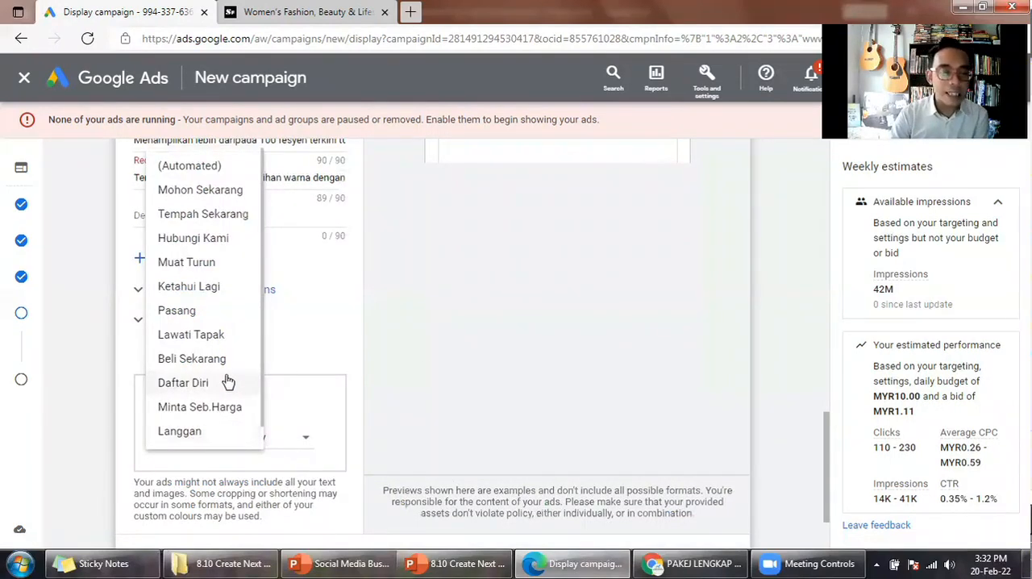
{"action": "left_click", "coordinate": [304, 442]}
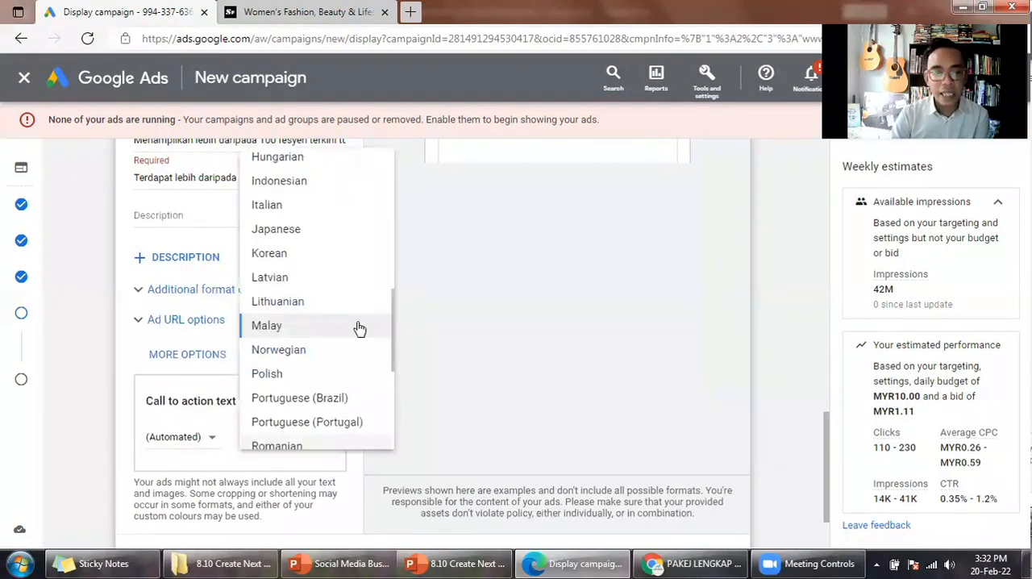
{"action": "scroll", "coordinate": [361, 337], "scroll_direction": "up", "scroll_amount": 1}
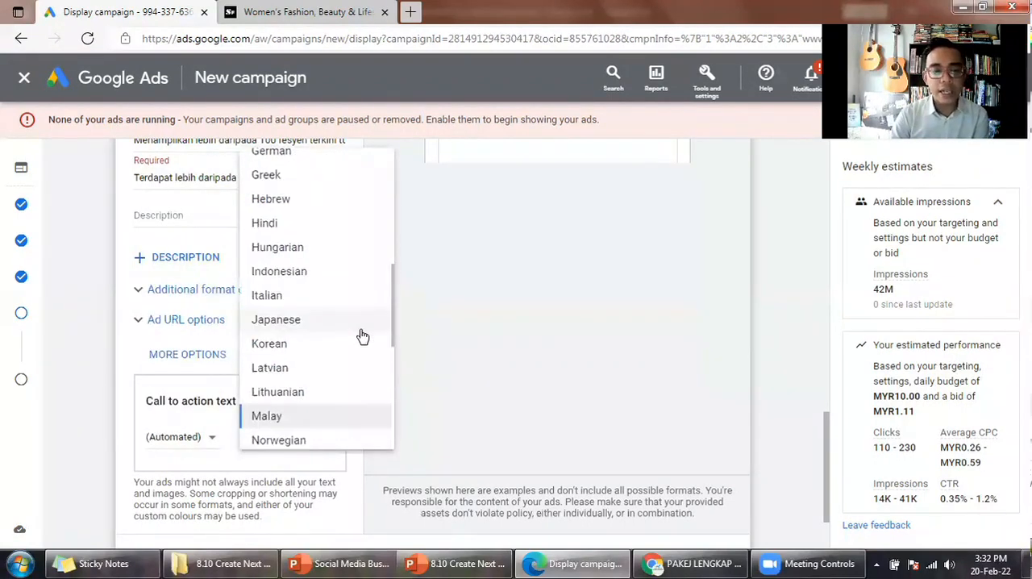
{"action": "scroll", "coordinate": [360, 336], "scroll_direction": "up", "scroll_amount": 1}
{"action": "scroll", "coordinate": [358, 301], "scroll_direction": "up", "scroll_amount": 2}
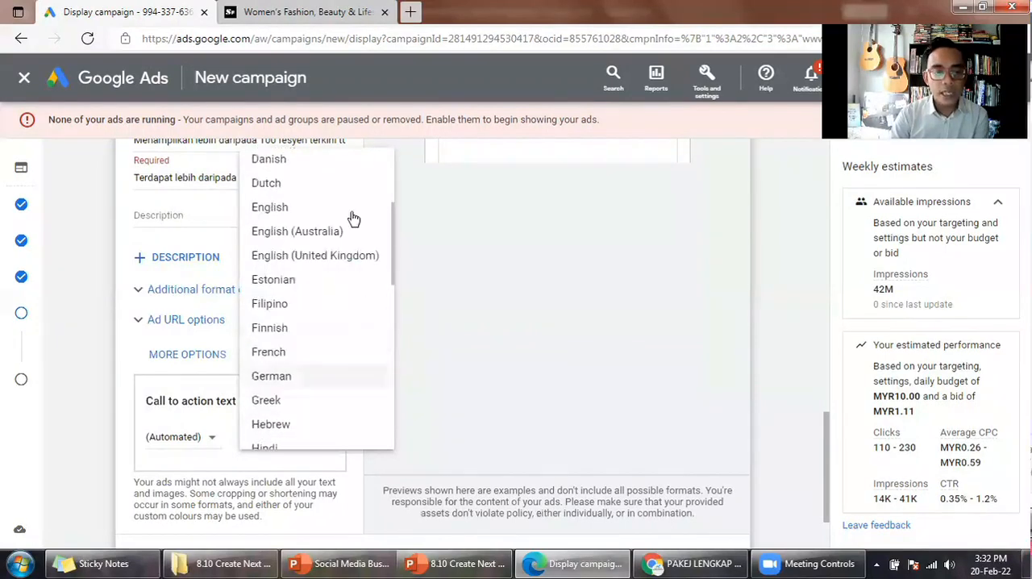
{"action": "left_click", "coordinate": [334, 239]}
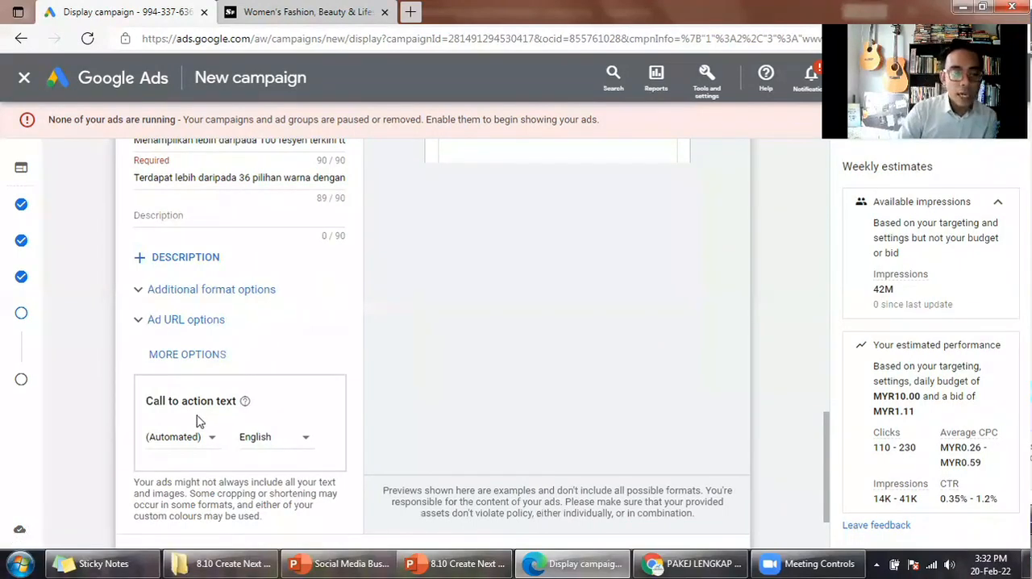
- Choose Learn More as the ad's call to action text
{"action": "scroll", "coordinate": [184, 412], "scroll_direction": "down", "scroll_amount": 1}
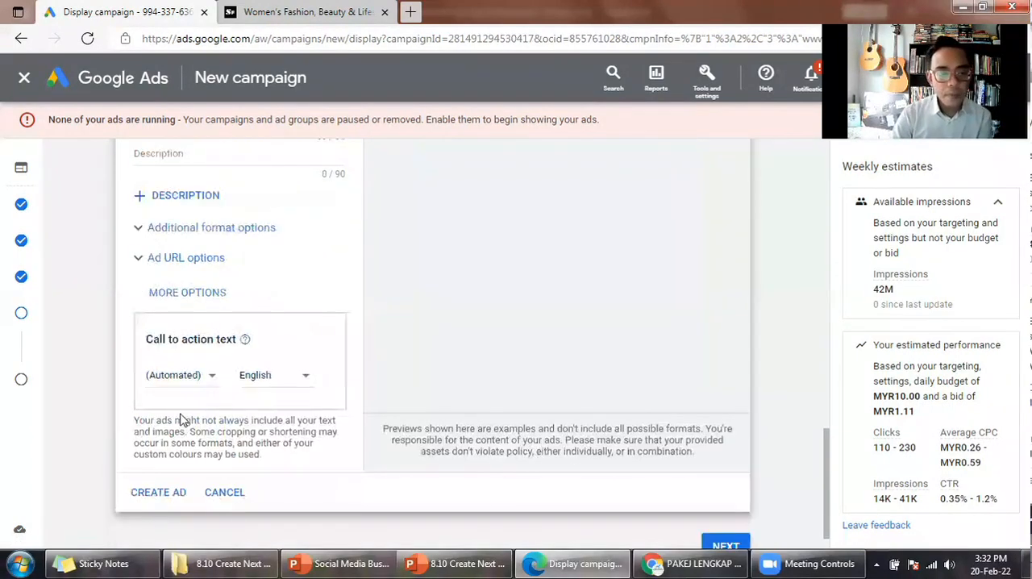
{"action": "left_click", "coordinate": [208, 376]}
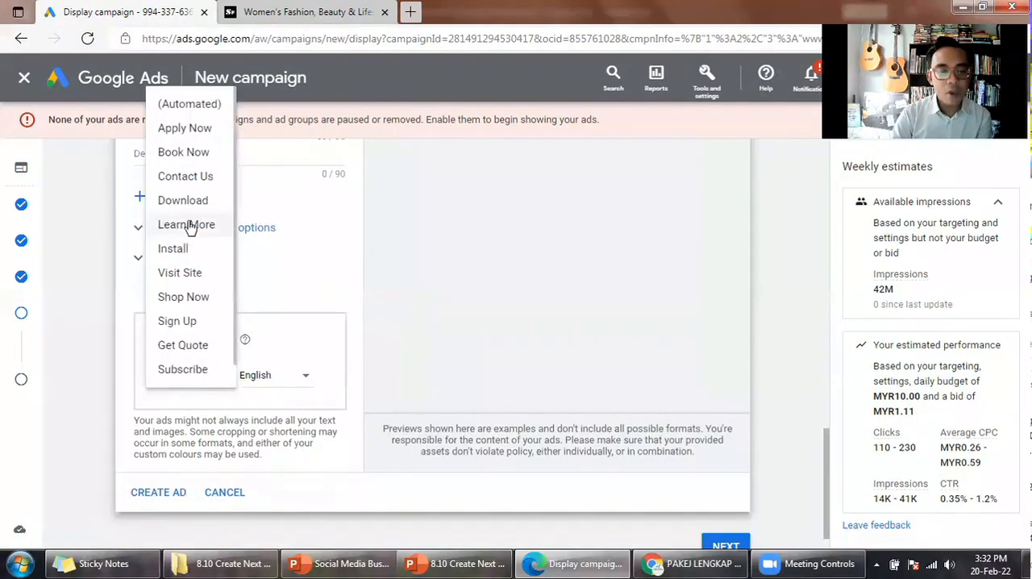
{"action": "left_click", "coordinate": [307, 402]}
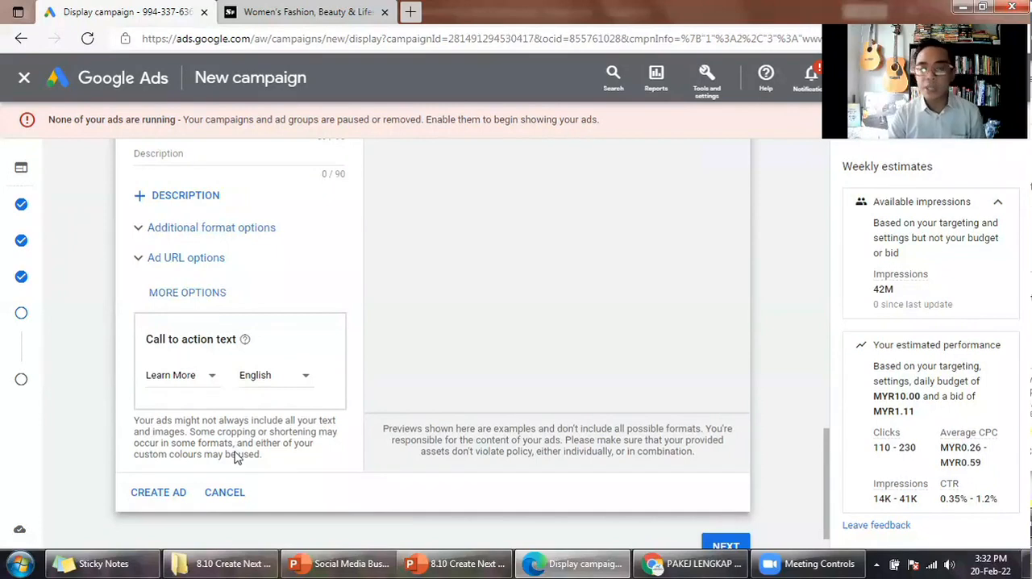
- Review the mobile image ad preview, the image and logo requirements, the final URL, business name and ad strength
{"action": "scroll", "coordinate": [236, 452], "scroll_direction": "up", "scroll_amount": 3}
{"action": "scroll", "coordinate": [532, 303], "scroll_direction": "up", "scroll_amount": 2}
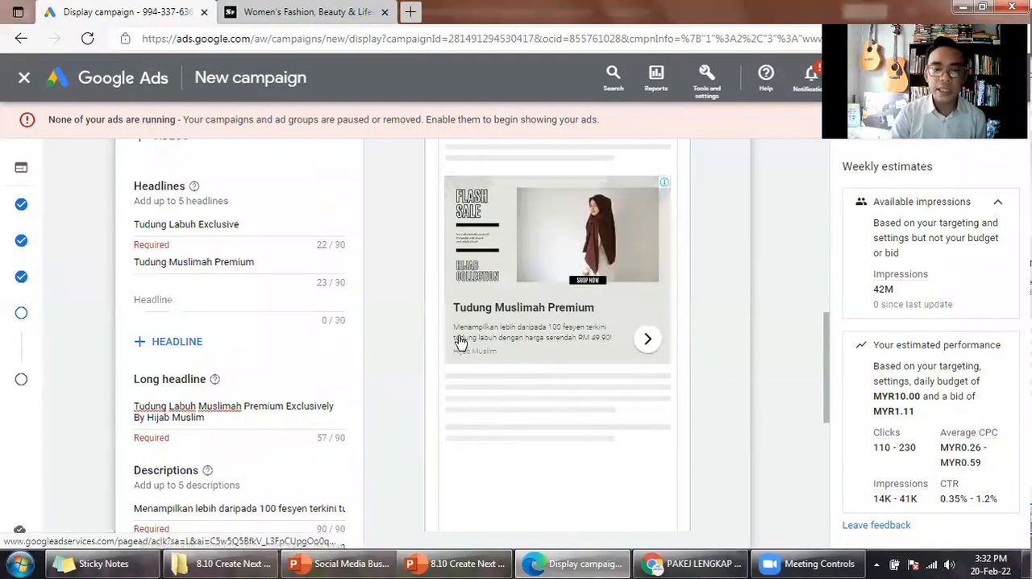
{"action": "scroll", "coordinate": [467, 317], "scroll_direction": "up", "scroll_amount": 1}
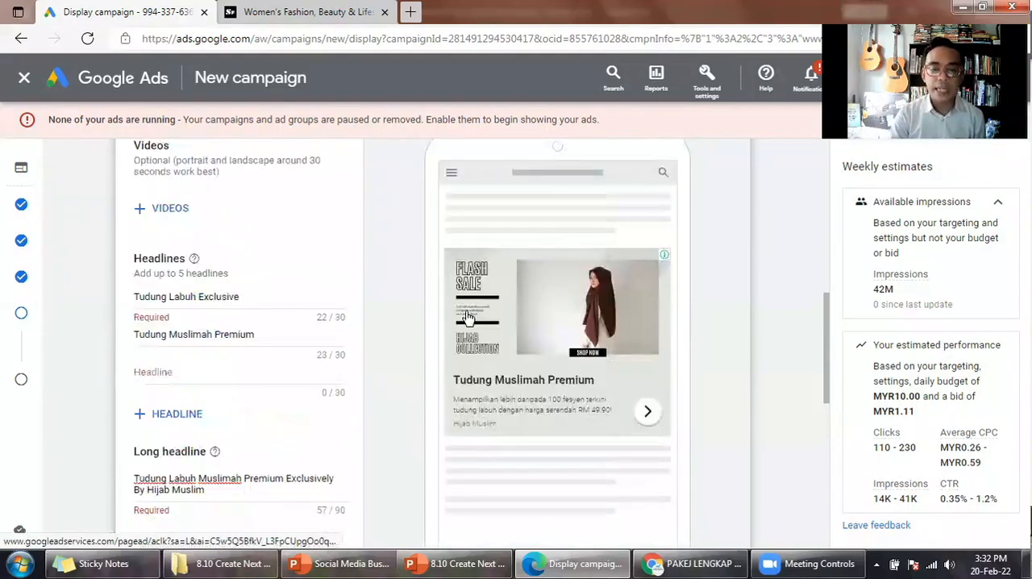
{"action": "scroll", "coordinate": [457, 310], "scroll_direction": "down", "scroll_amount": 2}
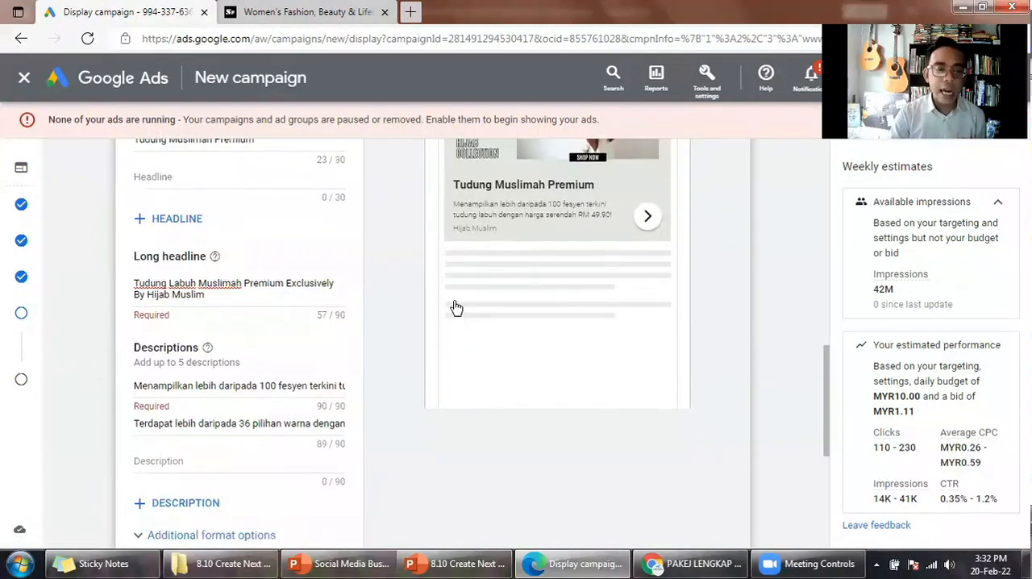
{"action": "scroll", "coordinate": [299, 344], "scroll_direction": "up", "scroll_amount": 5}
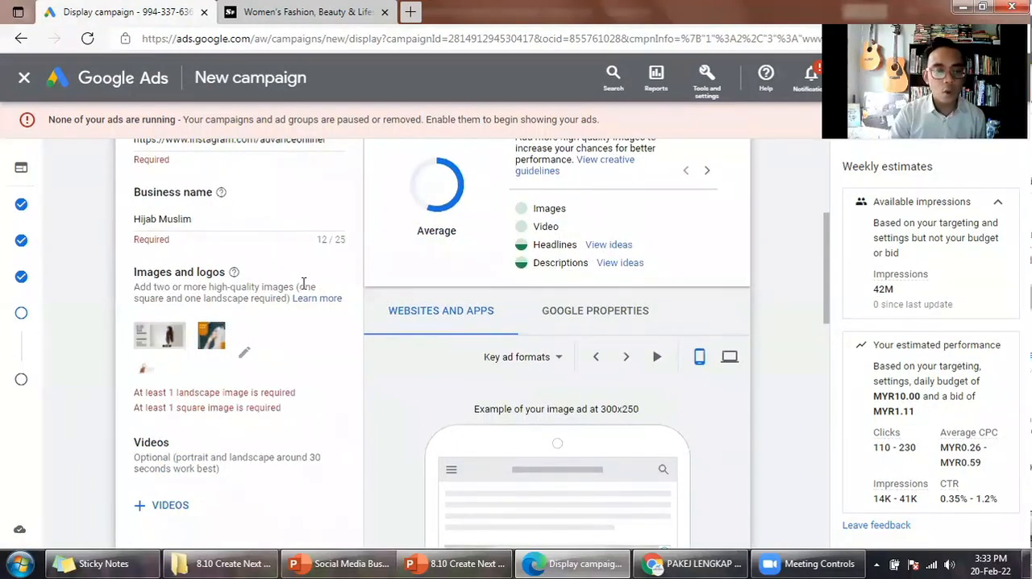
{"action": "mouse_move", "coordinate": [233, 275]}
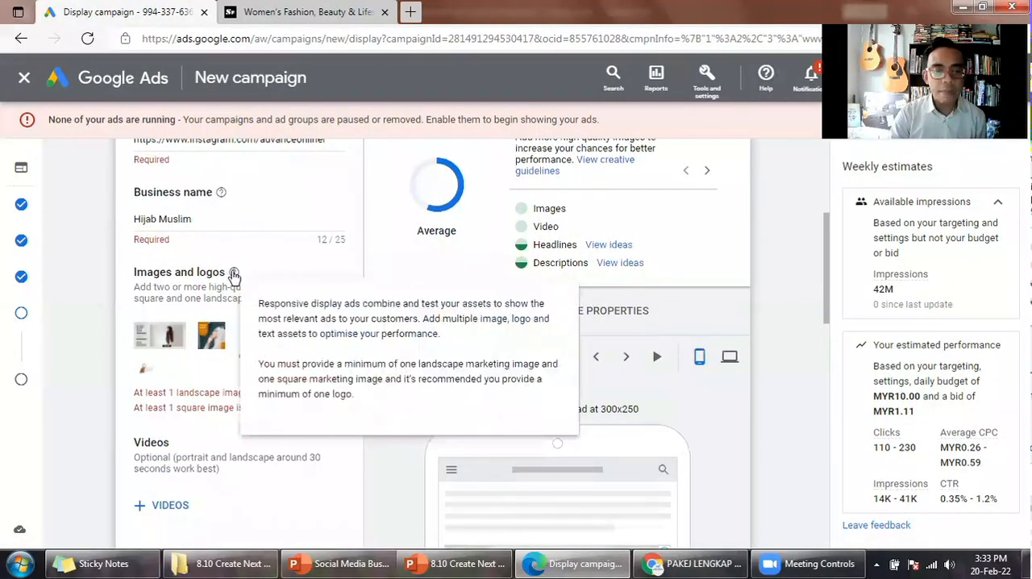
{"action": "scroll", "coordinate": [121, 282], "scroll_direction": "up", "scroll_amount": 1}
{"action": "scroll", "coordinate": [142, 321], "scroll_direction": "up", "scroll_amount": 1}
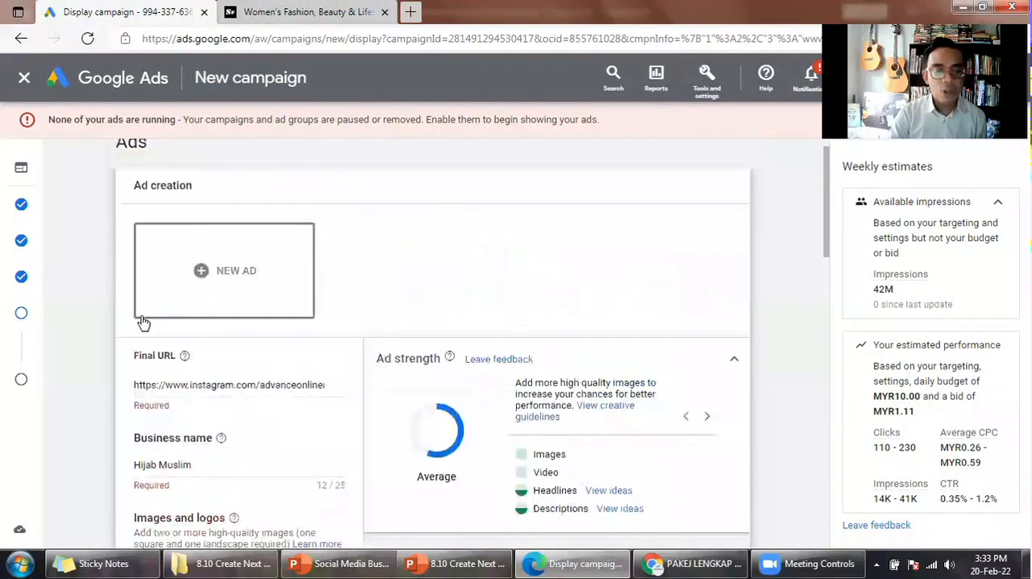
{"action": "scroll", "coordinate": [142, 322], "scroll_direction": "down", "scroll_amount": 1}
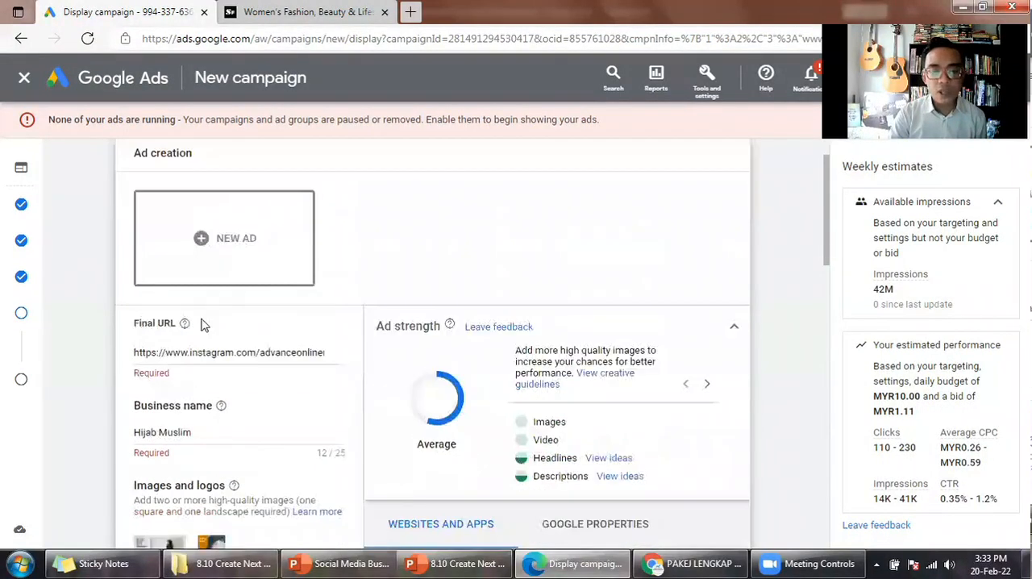
{"action": "scroll", "coordinate": [508, 320], "scroll_direction": "down", "scroll_amount": 1}
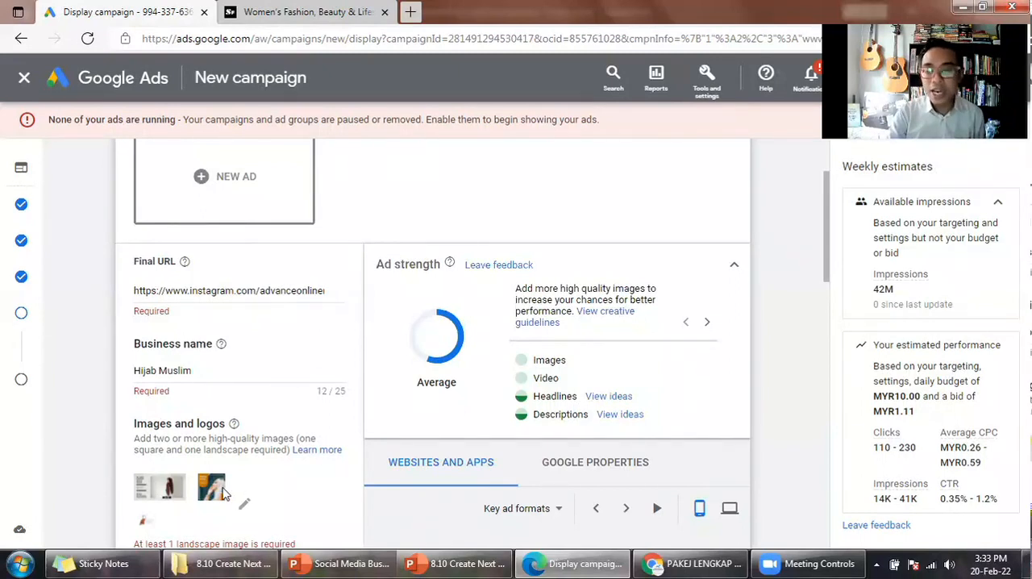
{"action": "scroll", "coordinate": [426, 406], "scroll_direction": "down", "scroll_amount": 3}
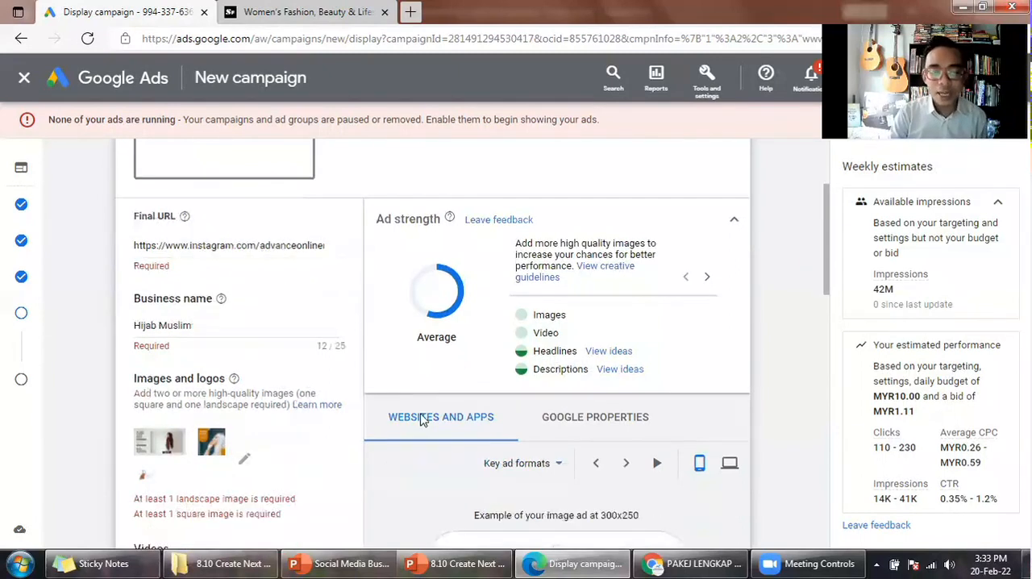
- Preview the ad on Google properties, examining its Gmail version and call to action, and recheck the ad strength
{"action": "scroll", "coordinate": [407, 439], "scroll_direction": "down", "scroll_amount": 3}
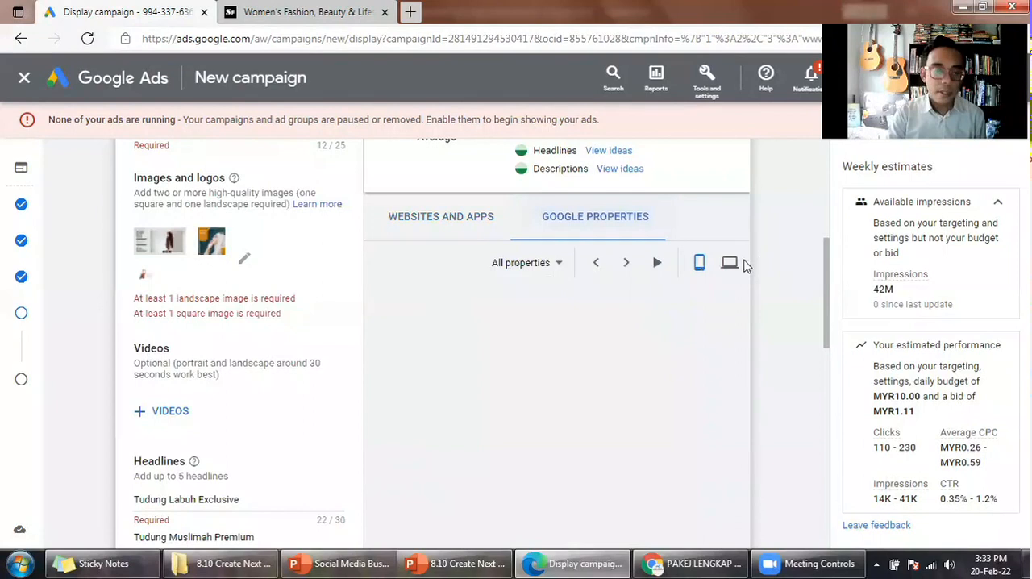
{"action": "scroll", "coordinate": [428, 282], "scroll_direction": "down", "scroll_amount": 1}
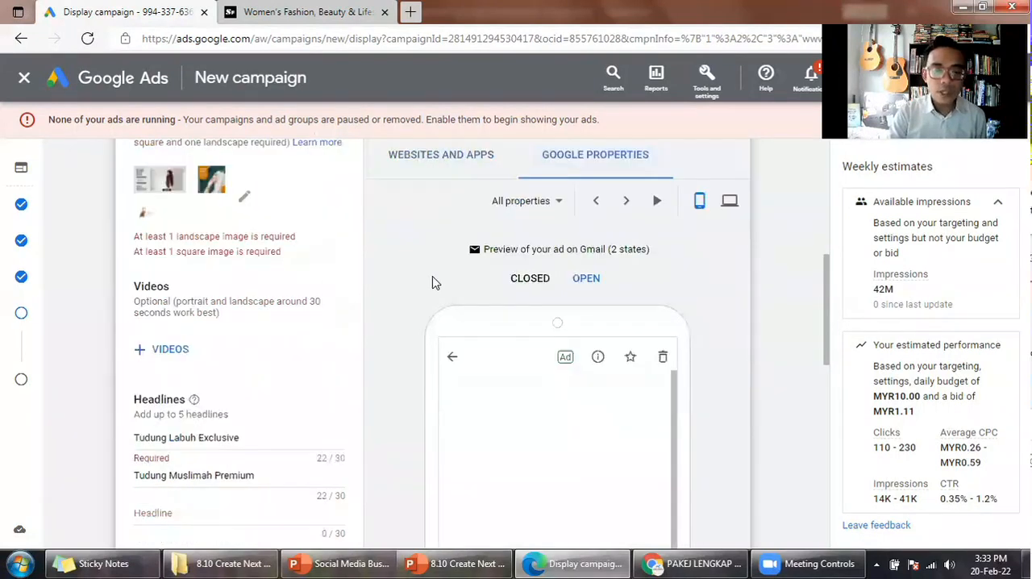
{"action": "scroll", "coordinate": [433, 282], "scroll_direction": "down", "scroll_amount": 1}
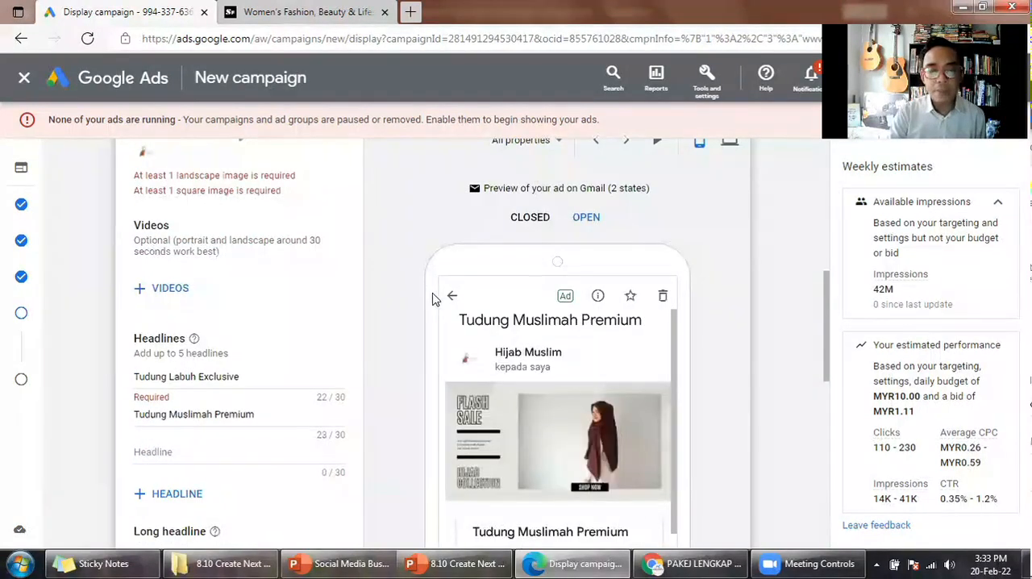
{"action": "scroll", "coordinate": [433, 300], "scroll_direction": "down", "scroll_amount": 3}
{"action": "scroll", "coordinate": [432, 300], "scroll_direction": "down", "scroll_amount": 2}
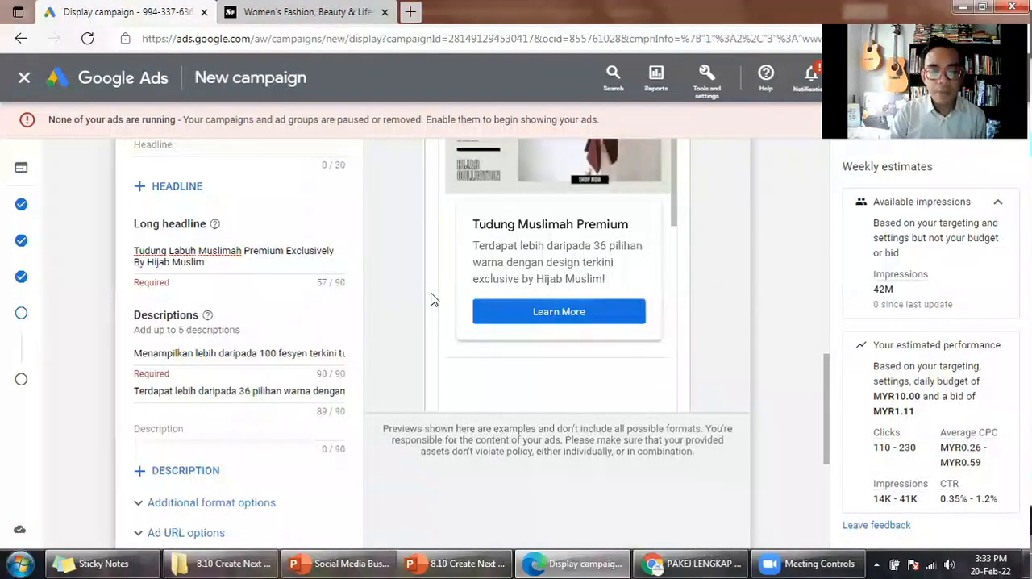
{"action": "scroll", "coordinate": [478, 274], "scroll_direction": "up", "scroll_amount": 5}
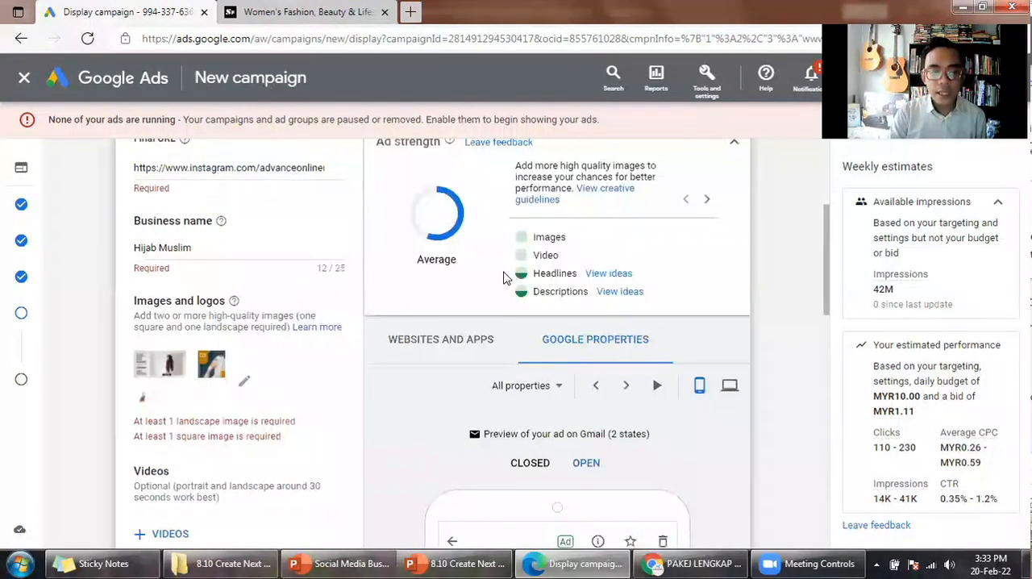
{"action": "scroll", "coordinate": [505, 283], "scroll_direction": "up", "scroll_amount": 1}
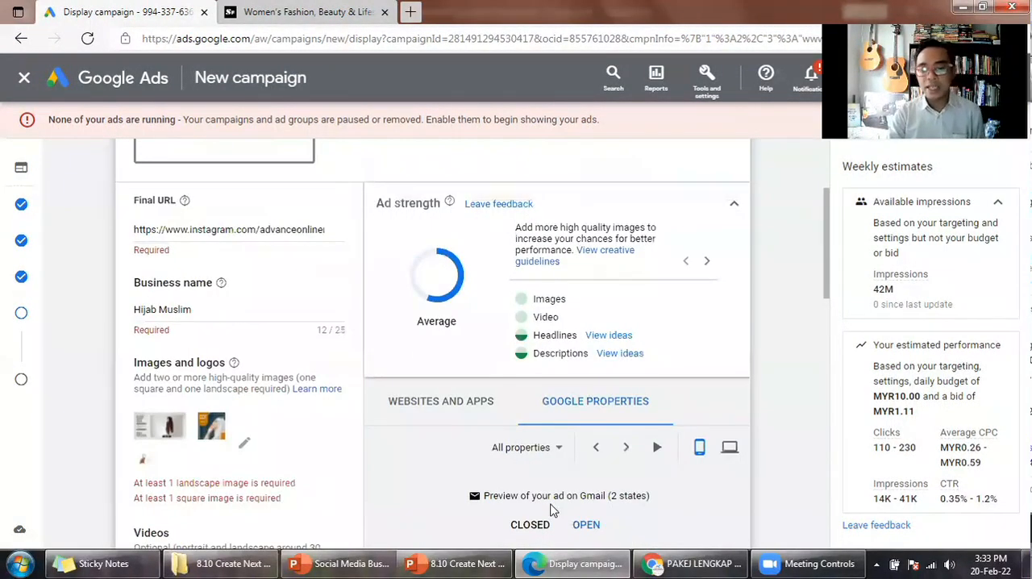
{"action": "scroll", "coordinate": [529, 362], "scroll_direction": "up", "scroll_amount": 2}
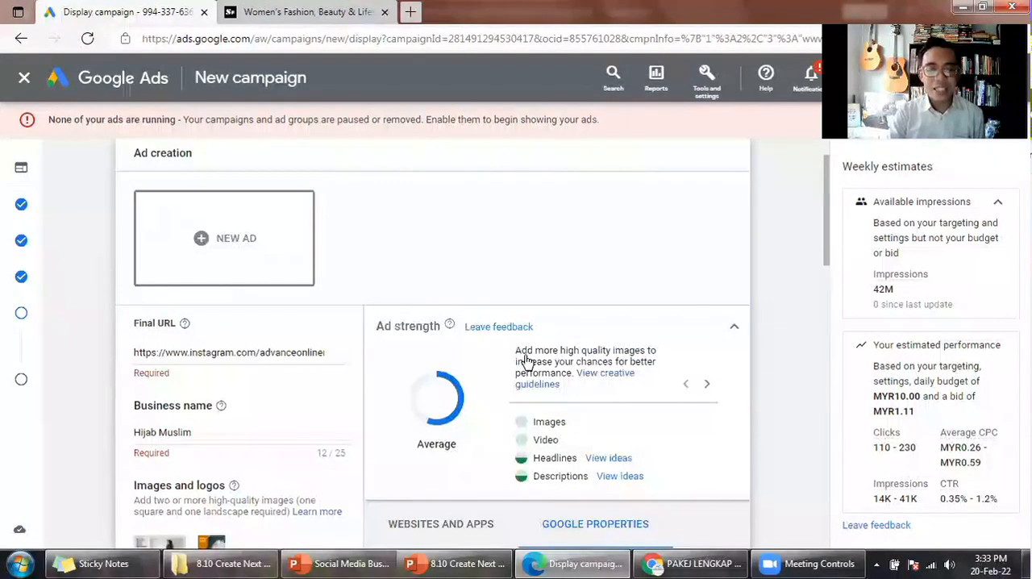
- Return the preview to websites and apps, check the ad's content once more and create the ad
{"action": "scroll", "coordinate": [465, 348], "scroll_direction": "down", "scroll_amount": 3}
{"action": "left_click", "coordinate": [465, 348]}
{"action": "scroll", "coordinate": [367, 346], "scroll_direction": "down", "scroll_amount": 7}
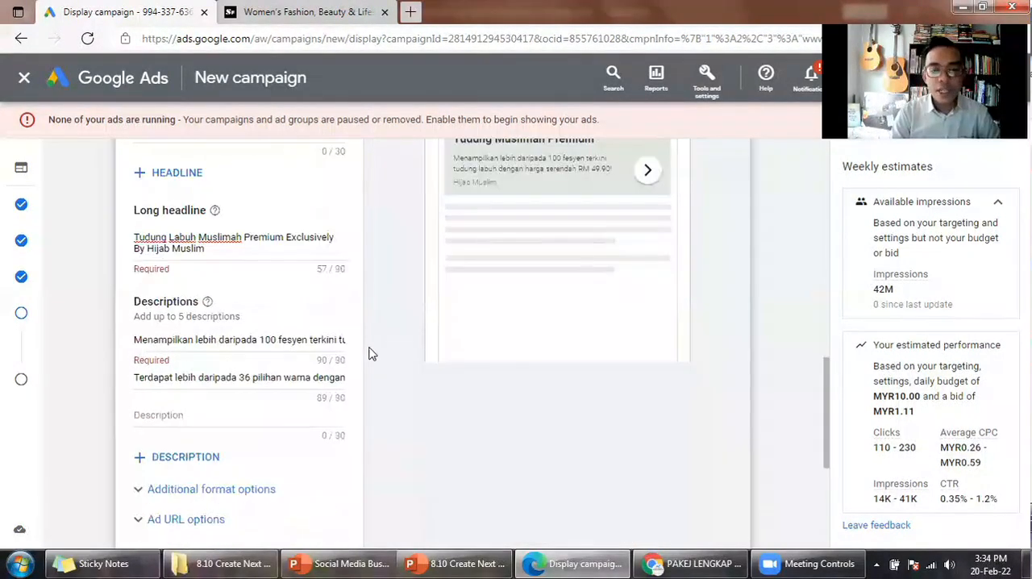
{"action": "scroll", "coordinate": [371, 353], "scroll_direction": "up", "scroll_amount": 5}
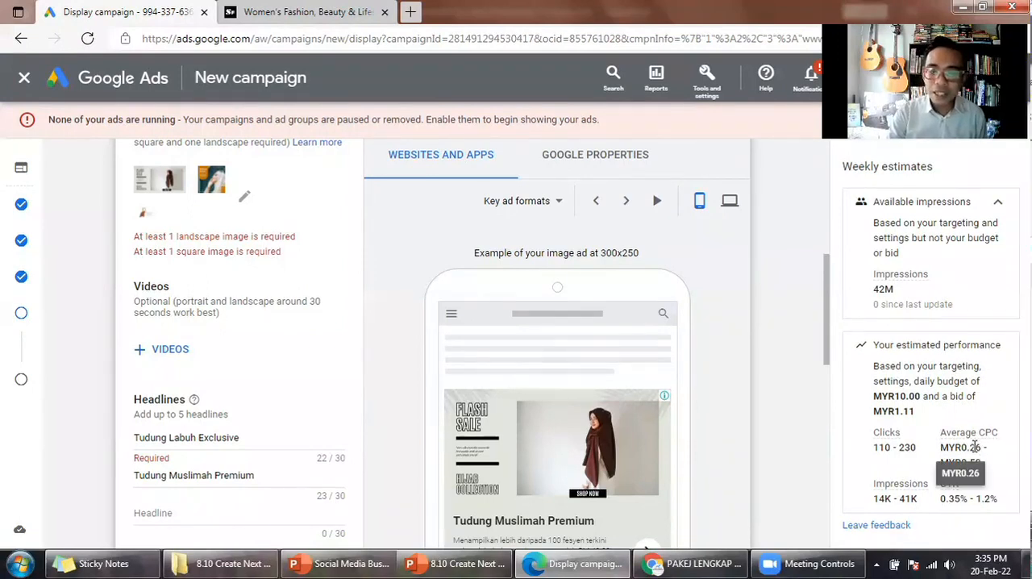
{"action": "scroll", "coordinate": [768, 417], "scroll_direction": "down", "scroll_amount": 2}
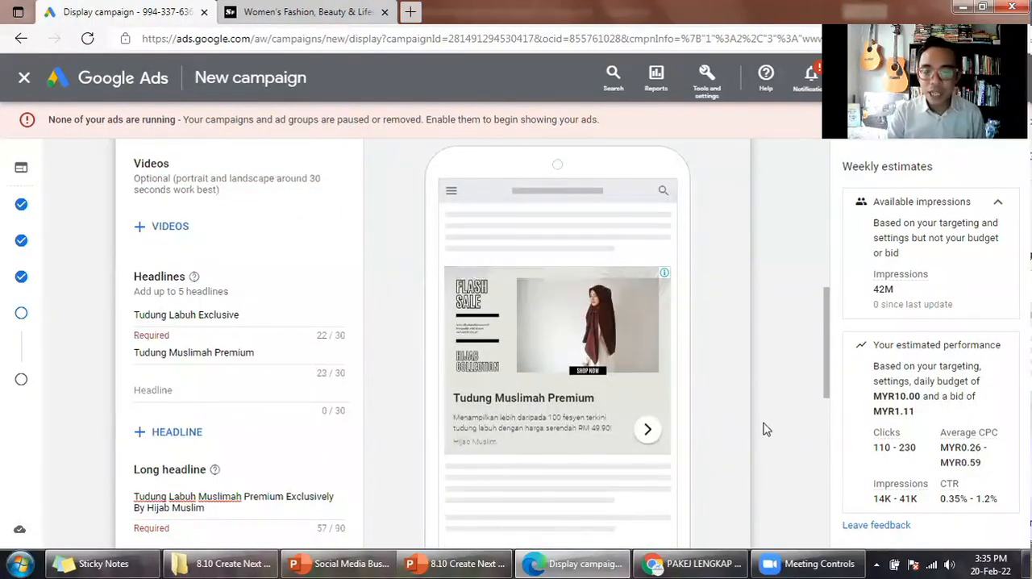
{"action": "scroll", "coordinate": [765, 433], "scroll_direction": "down", "scroll_amount": 5}
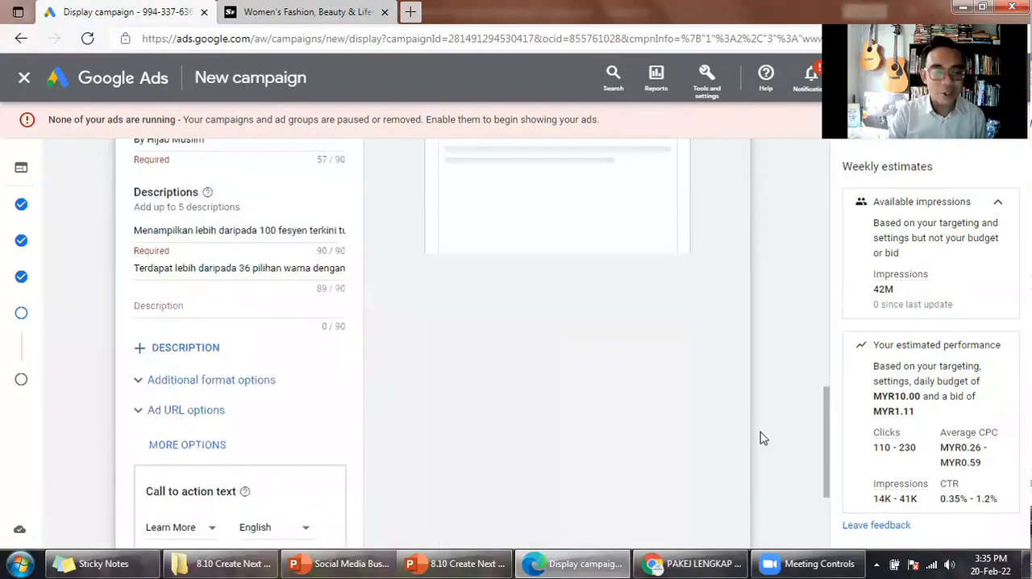
{"action": "scroll", "coordinate": [757, 438], "scroll_direction": "down", "scroll_amount": 3}
{"action": "left_click", "coordinate": [166, 459]}
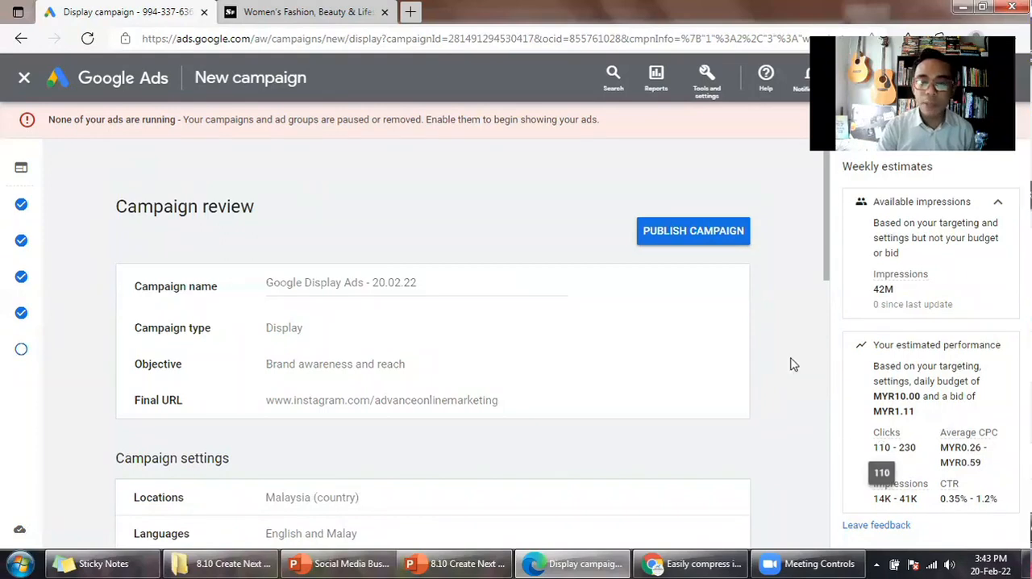
- Review the campaign's name, objective, final URL, settings, budget, bidding, targeting and ads, and publish the campaign
{"action": "left_click_drag", "start_coordinate": [825, 269], "coordinate": [827, 306]}
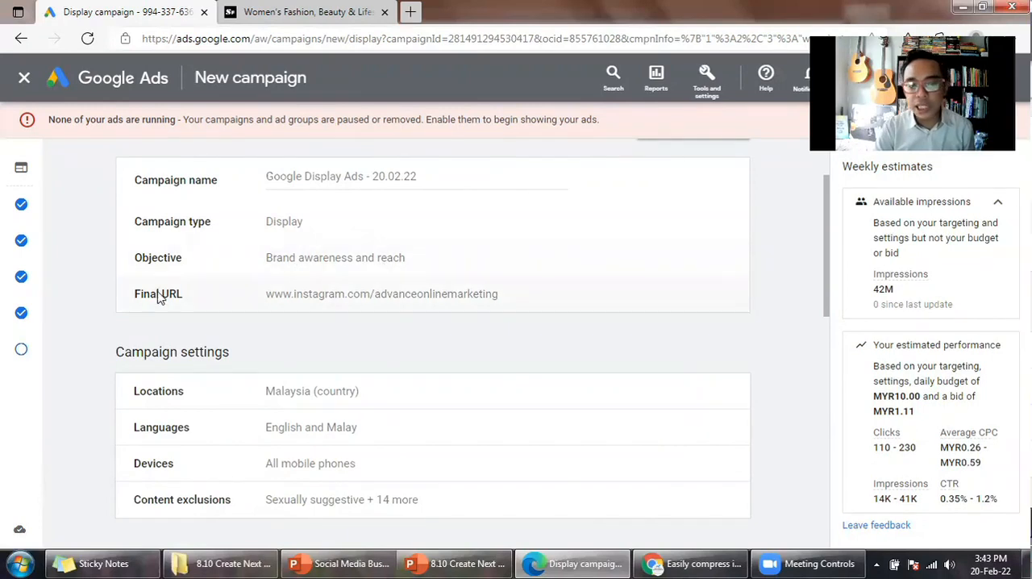
{"action": "scroll", "coordinate": [526, 304], "scroll_direction": "down", "scroll_amount": 3}
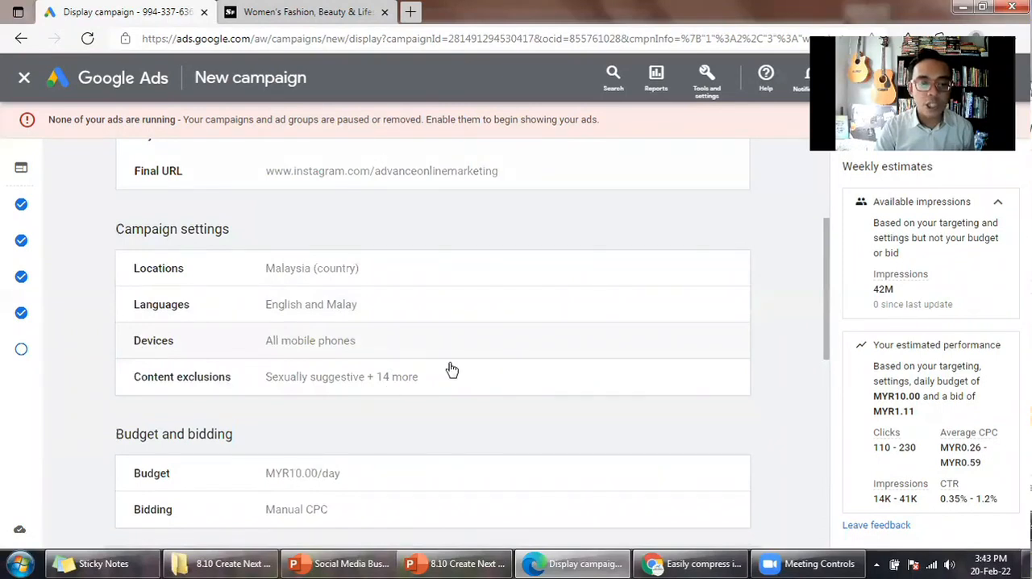
{"action": "scroll", "coordinate": [291, 379], "scroll_direction": "down", "scroll_amount": 3}
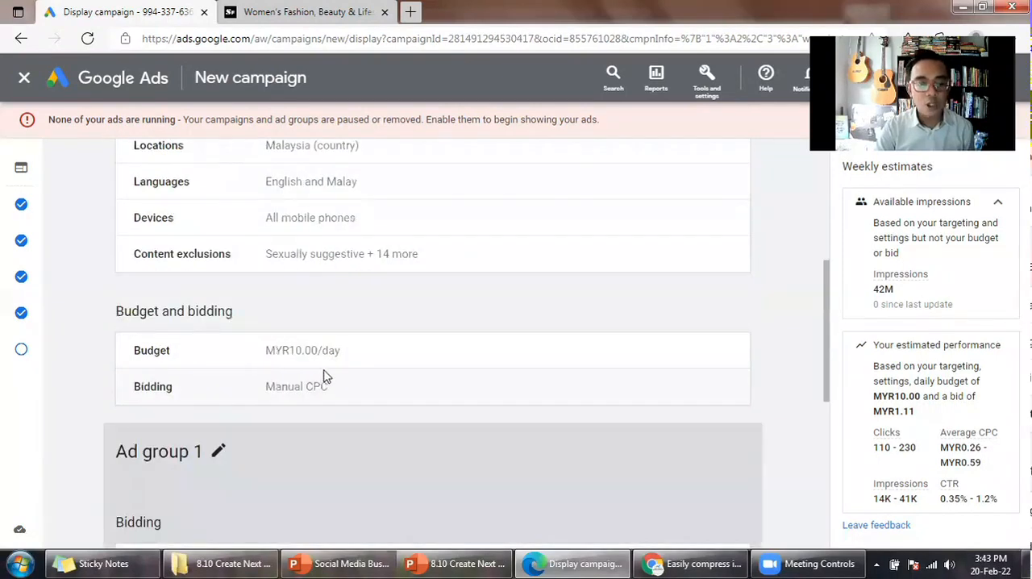
{"action": "scroll", "coordinate": [326, 375], "scroll_direction": "down", "scroll_amount": 3}
{"action": "scroll", "coordinate": [187, 264], "scroll_direction": "down", "scroll_amount": 2}
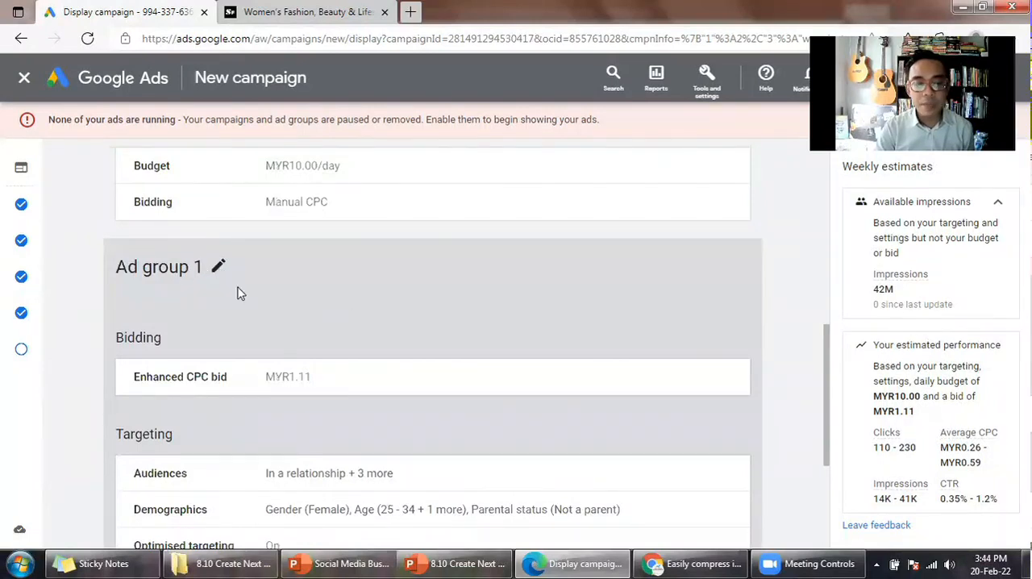
{"action": "scroll", "coordinate": [242, 293], "scroll_direction": "down", "scroll_amount": 3}
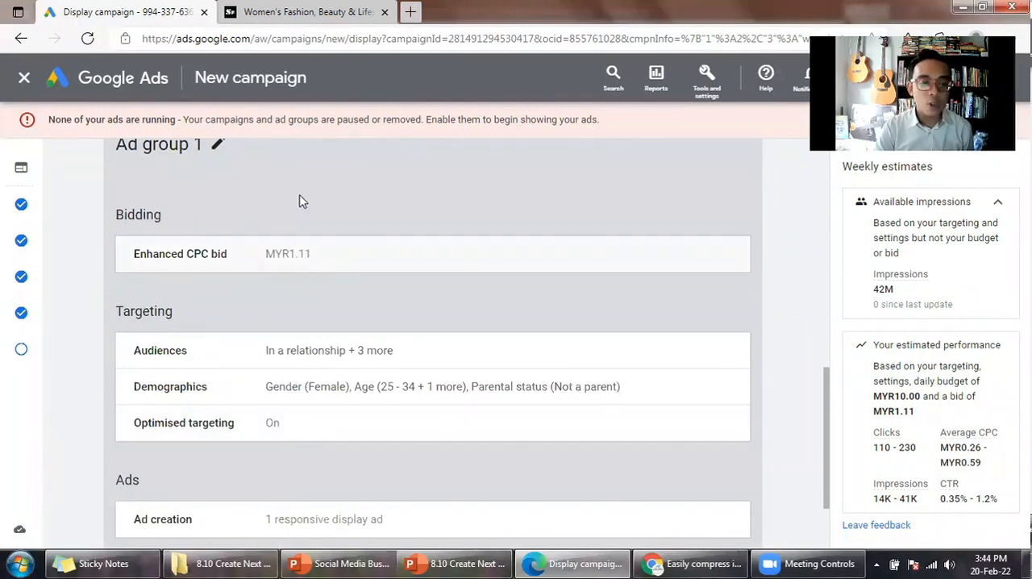
{"action": "scroll", "coordinate": [317, 269], "scroll_direction": "down", "scroll_amount": 1}
{"action": "scroll", "coordinate": [250, 224], "scroll_direction": "up", "scroll_amount": 4}
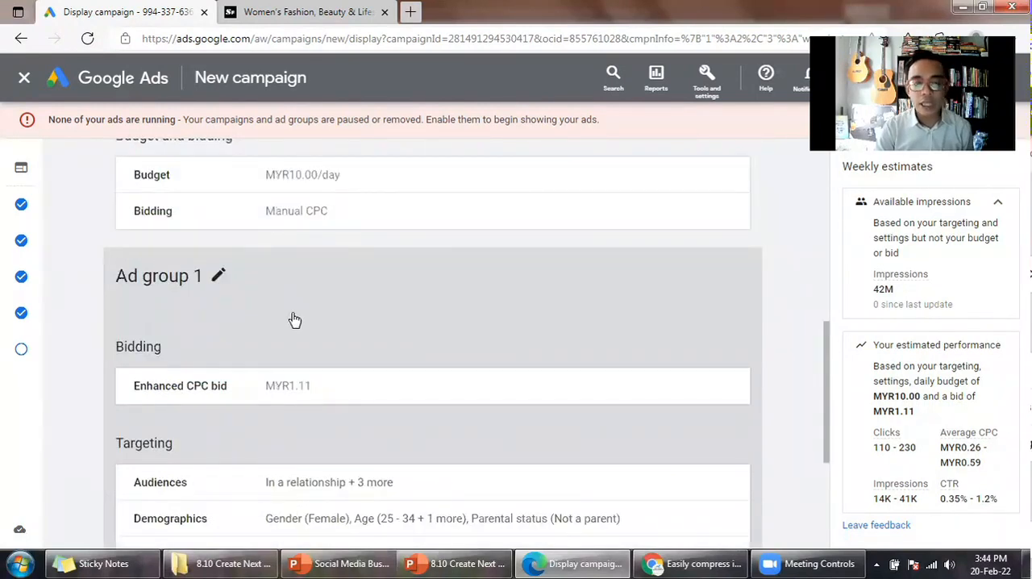
{"action": "scroll", "coordinate": [292, 318], "scroll_direction": "down", "scroll_amount": 5}
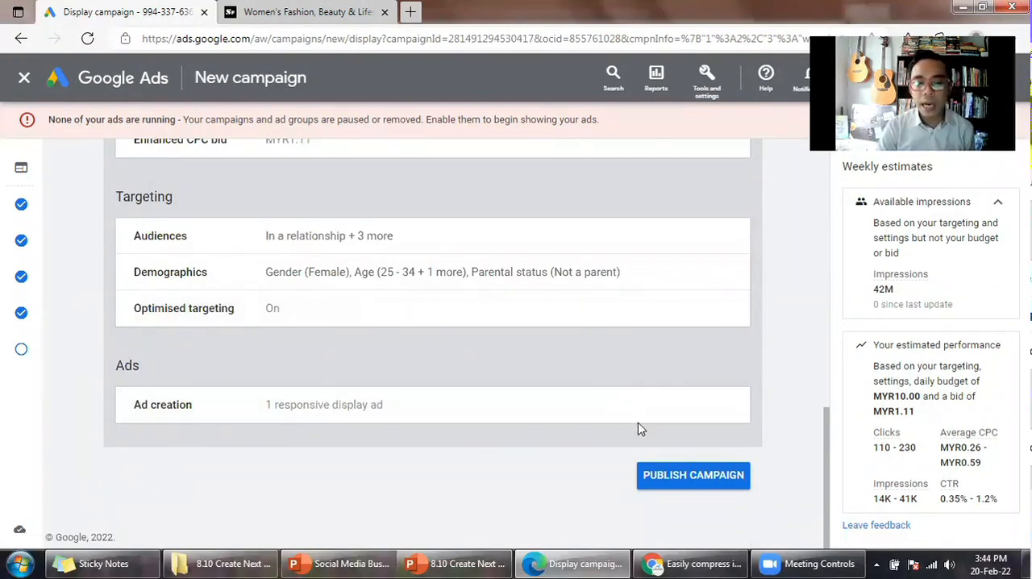
{"action": "scroll", "coordinate": [637, 427], "scroll_direction": "up", "scroll_amount": 1}
{"action": "scroll", "coordinate": [758, 436], "scroll_direction": "down", "scroll_amount": 1}
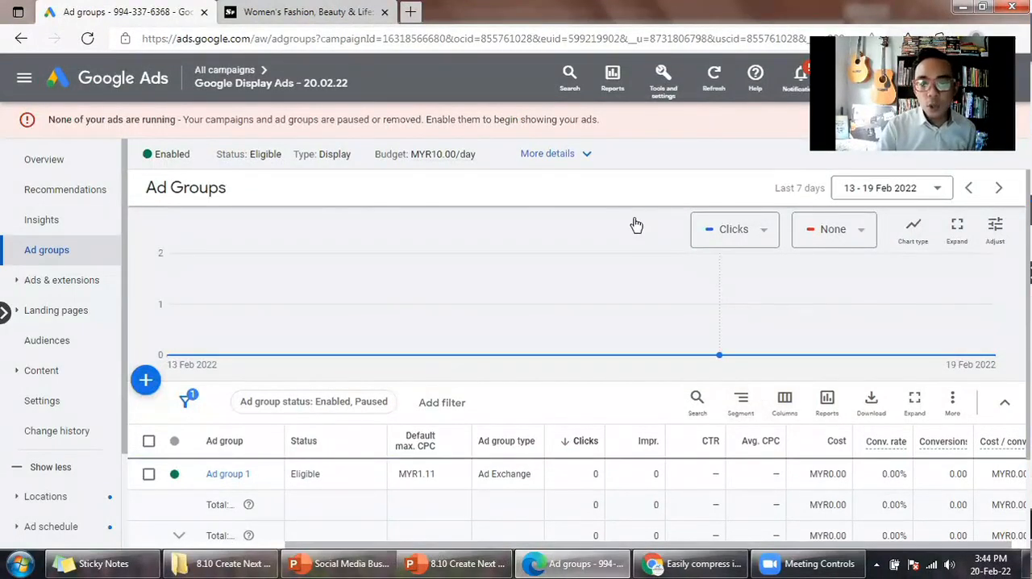
- Go to the list of all campaigns and pause the Google Display Ads - 20.02.22 campaign
{"action": "left_click", "coordinate": [233, 78]}
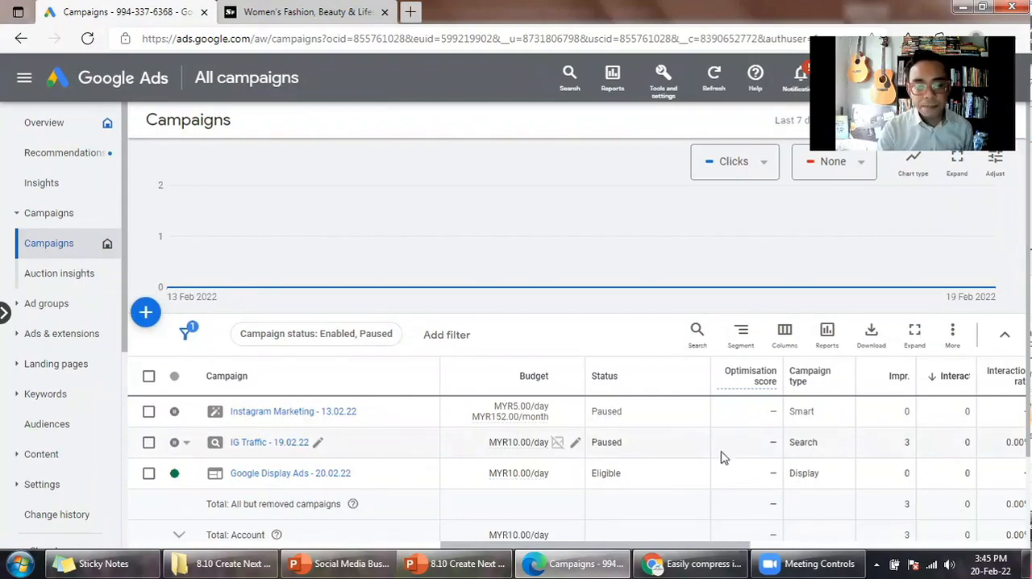
{"action": "left_click", "coordinate": [148, 475]}
{"action": "left_click", "coordinate": [231, 345]}
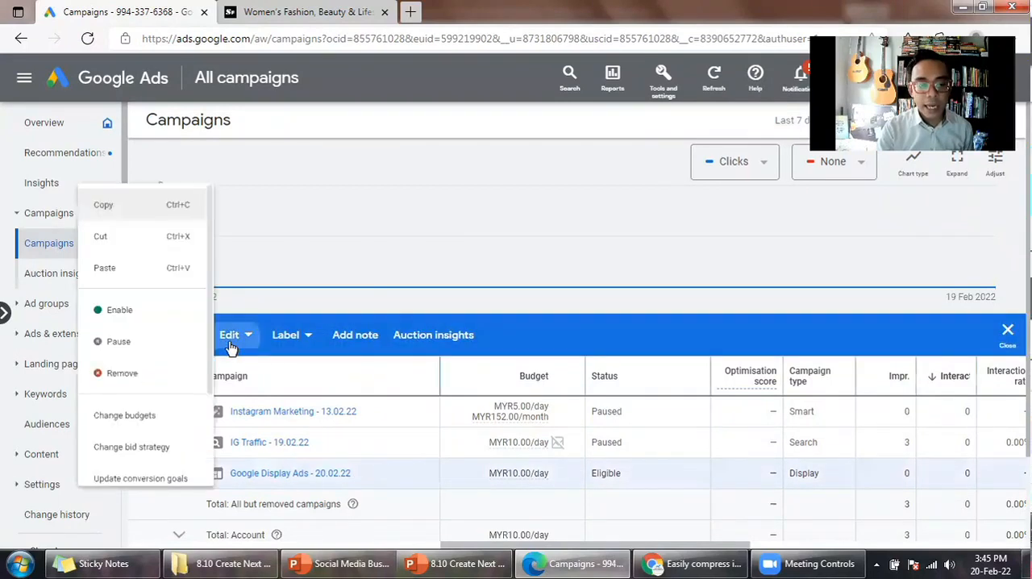
{"action": "left_click", "coordinate": [137, 341]}
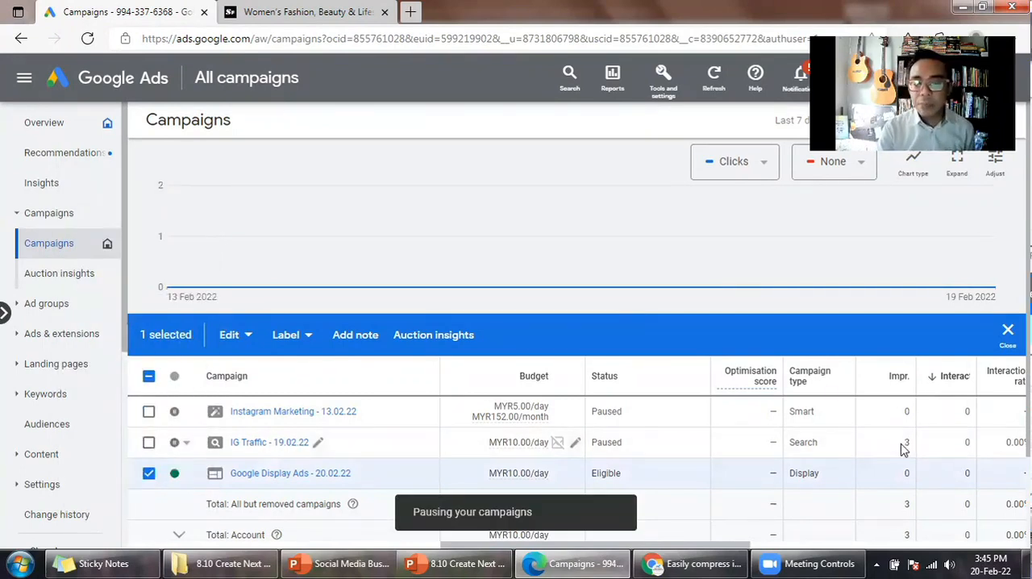
- Examine the campaign table's performance columns, from impressions and interactions through cost, bid strategy, clicks and conversions
{"action": "left_click_drag", "start_coordinate": [713, 547], "coordinate": [843, 547]}
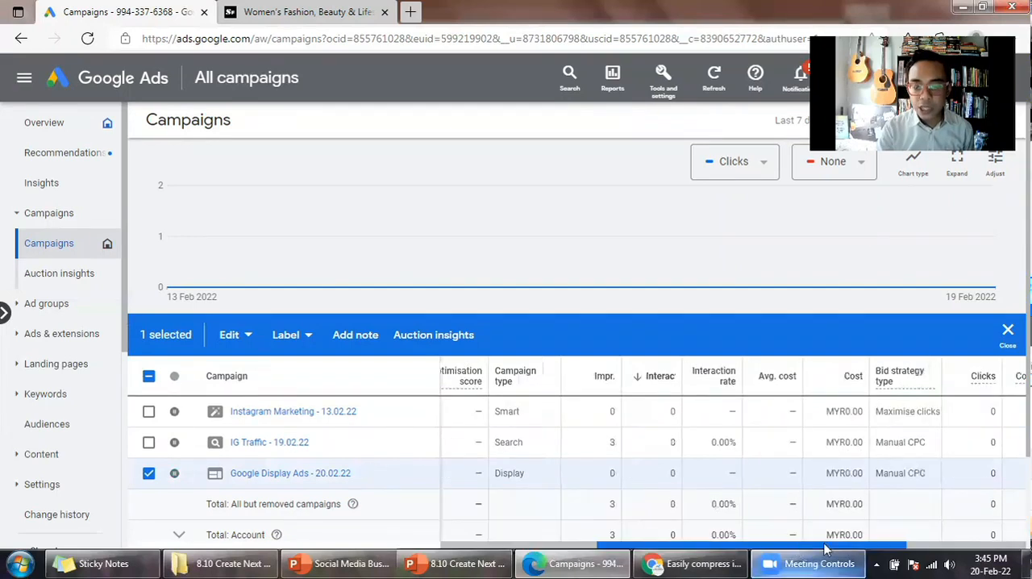
{"action": "left_click_drag", "start_coordinate": [880, 546], "coordinate": [1003, 548]}
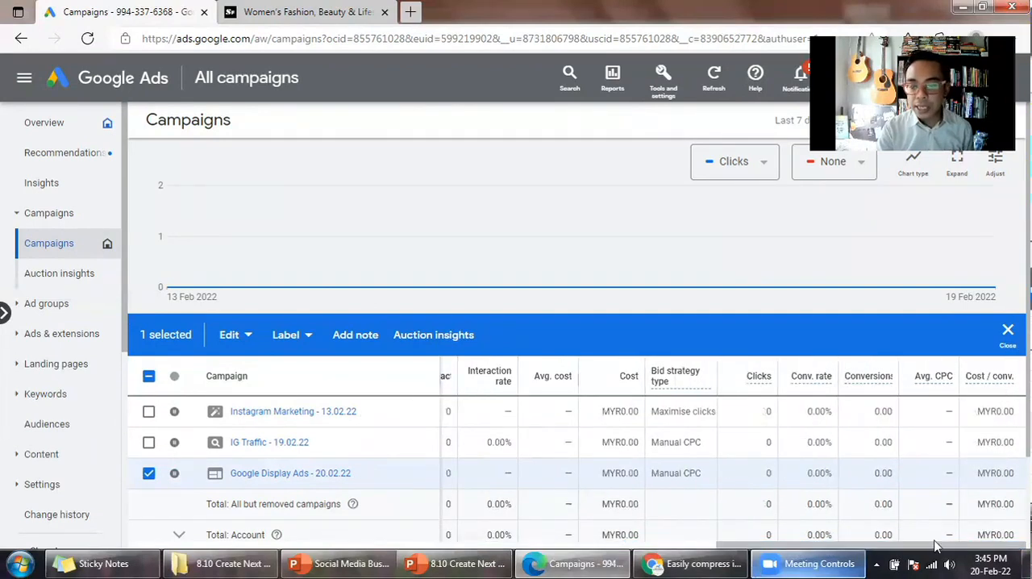
{"action": "left_click", "coordinate": [523, 555]}
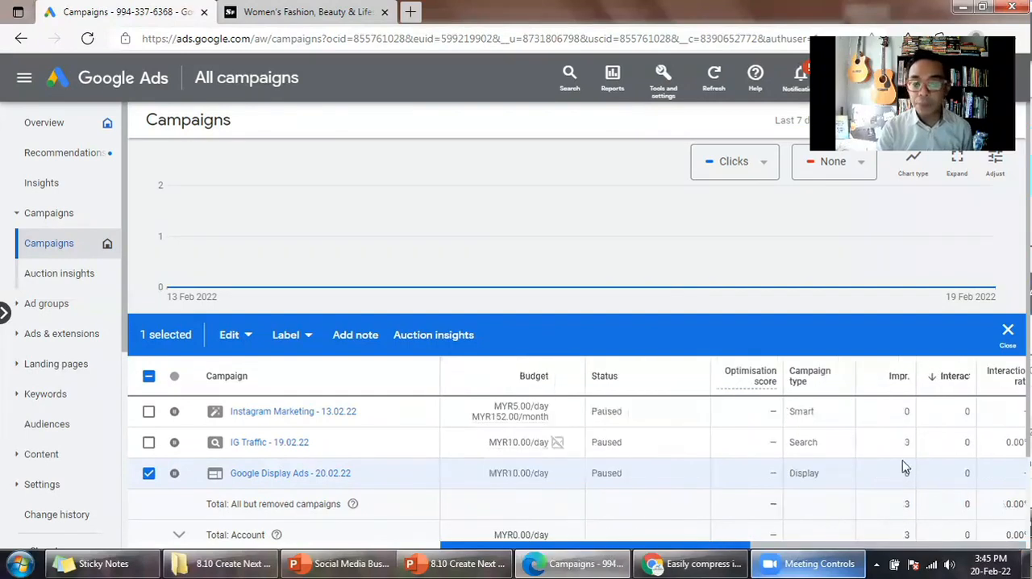